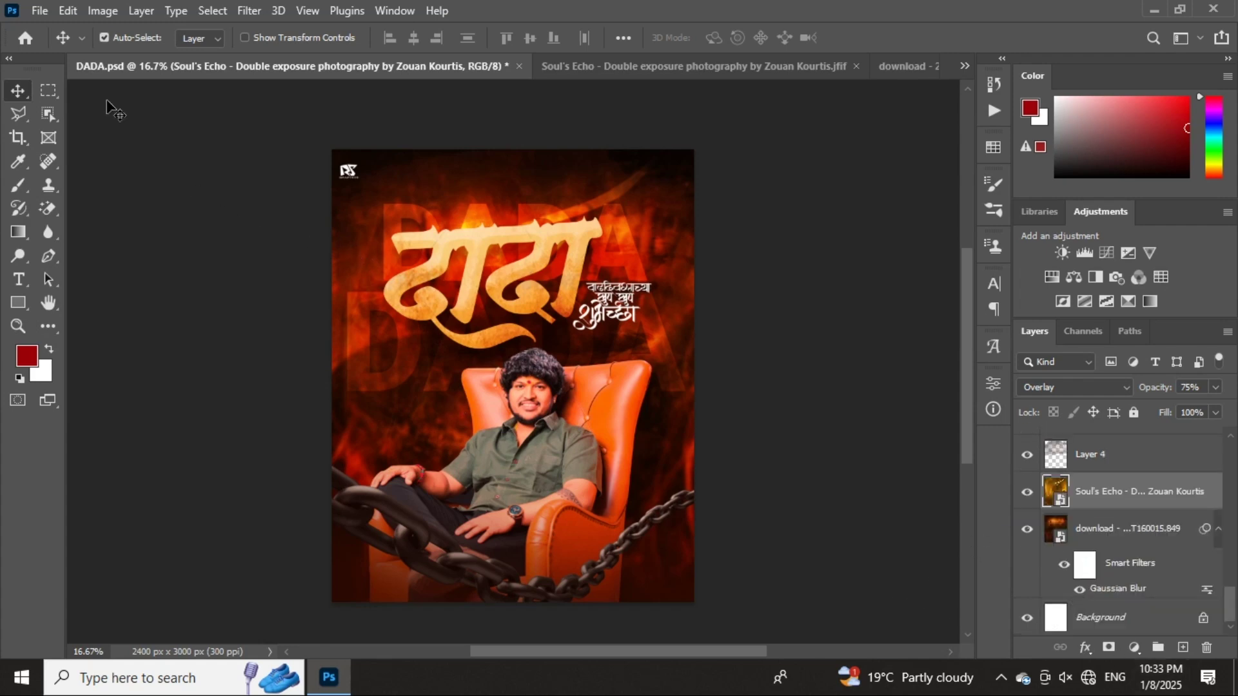
- Check the dimensions and resolution of the finished poster DADA.psd in the Image Size settings
click(1080, 616)
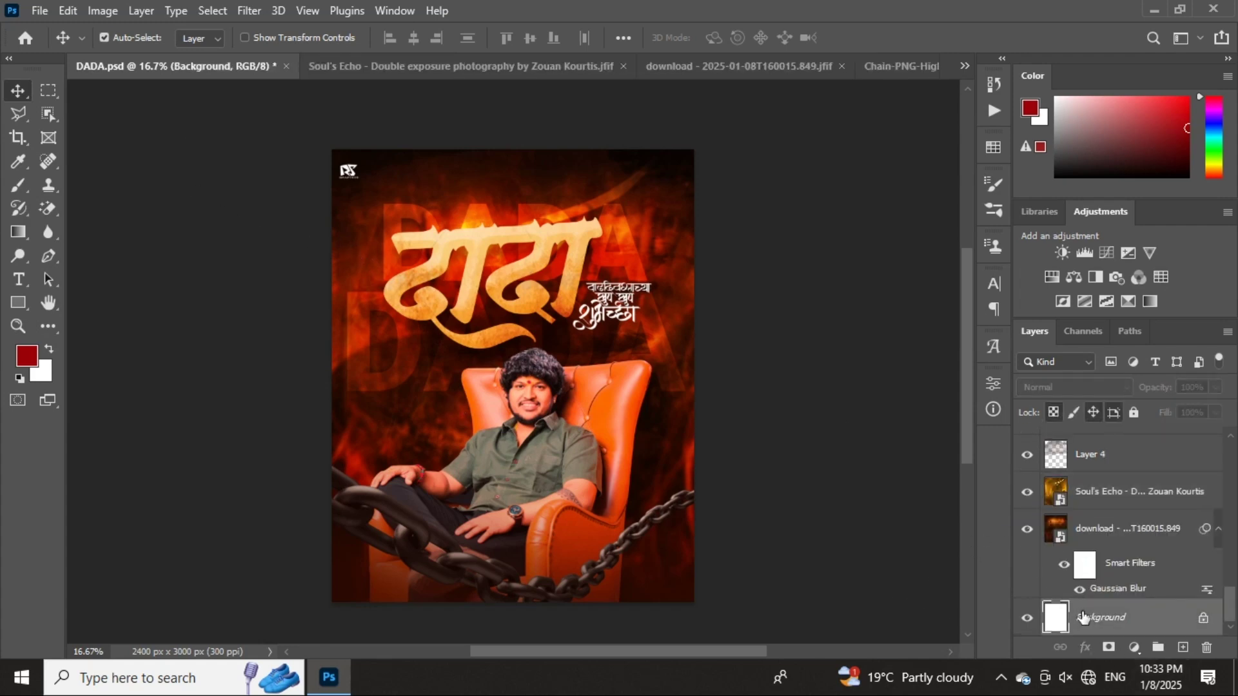
click(100, 11)
click(181, 145)
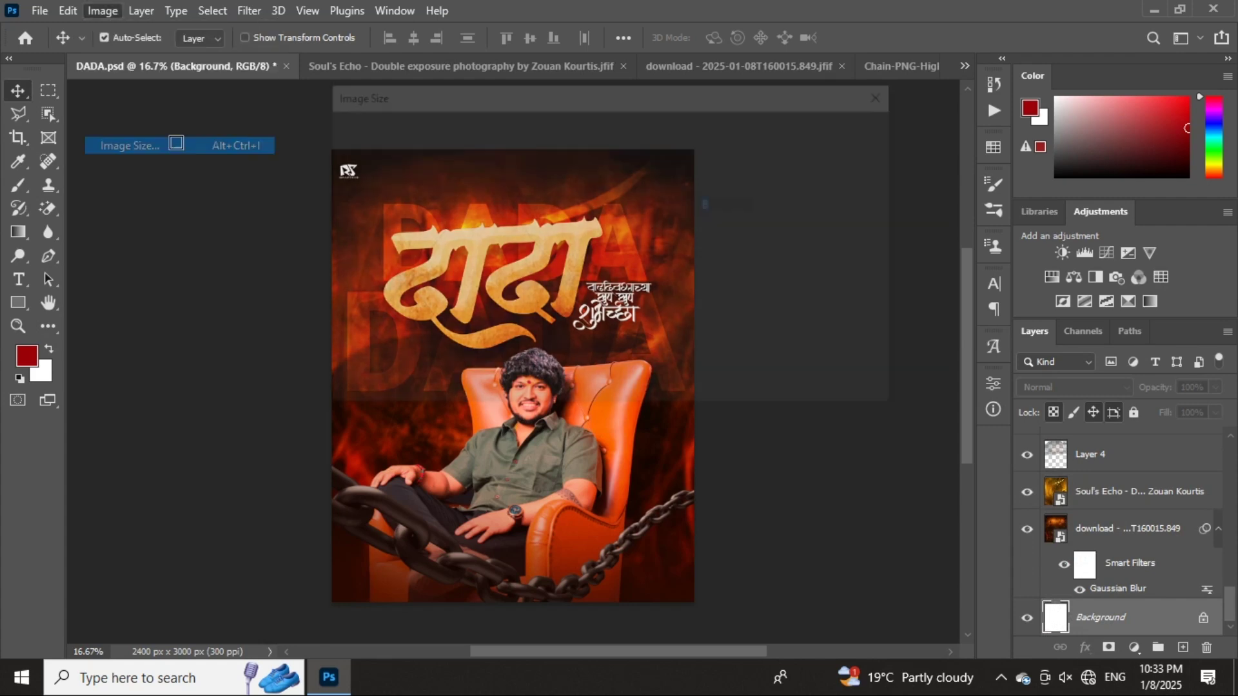
drag(773, 111, 799, 209)
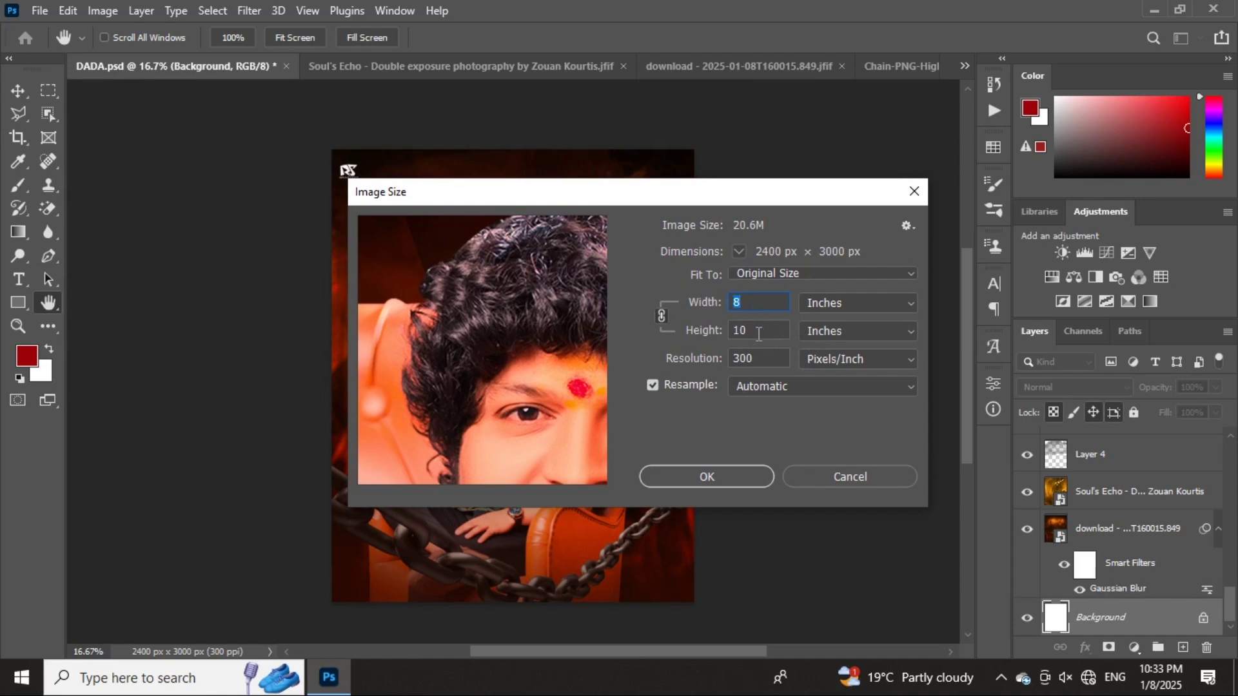
key(Tab)
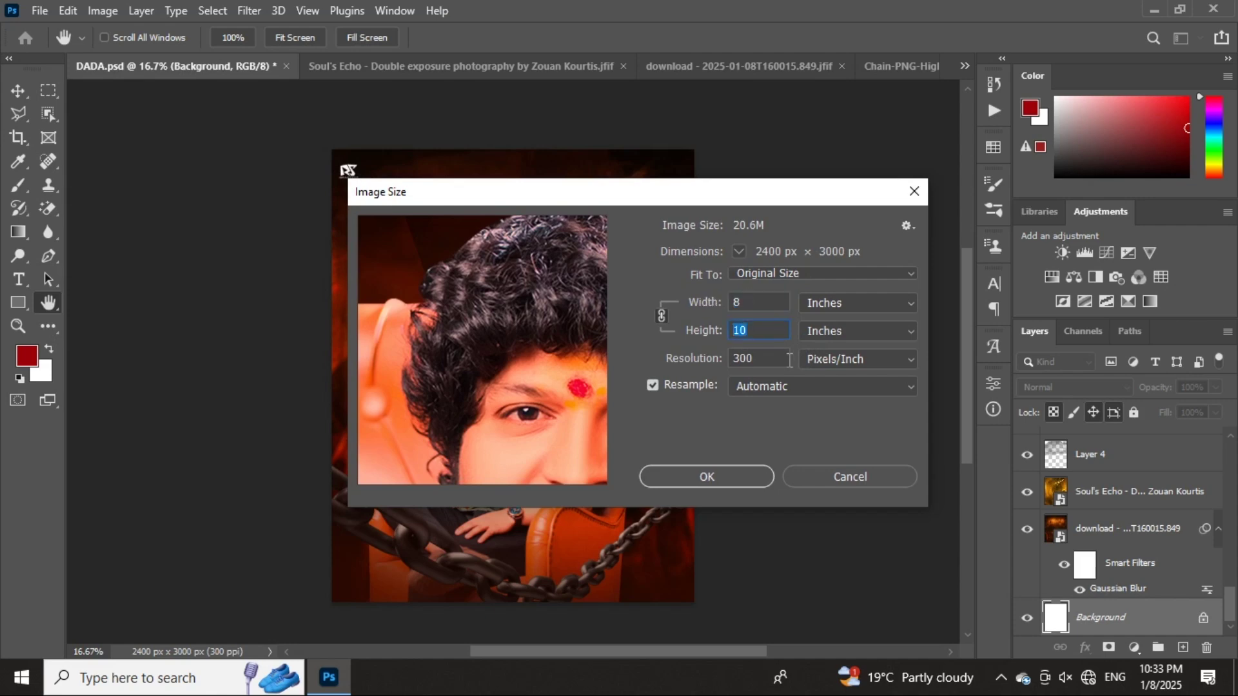
click(811, 366)
click(822, 375)
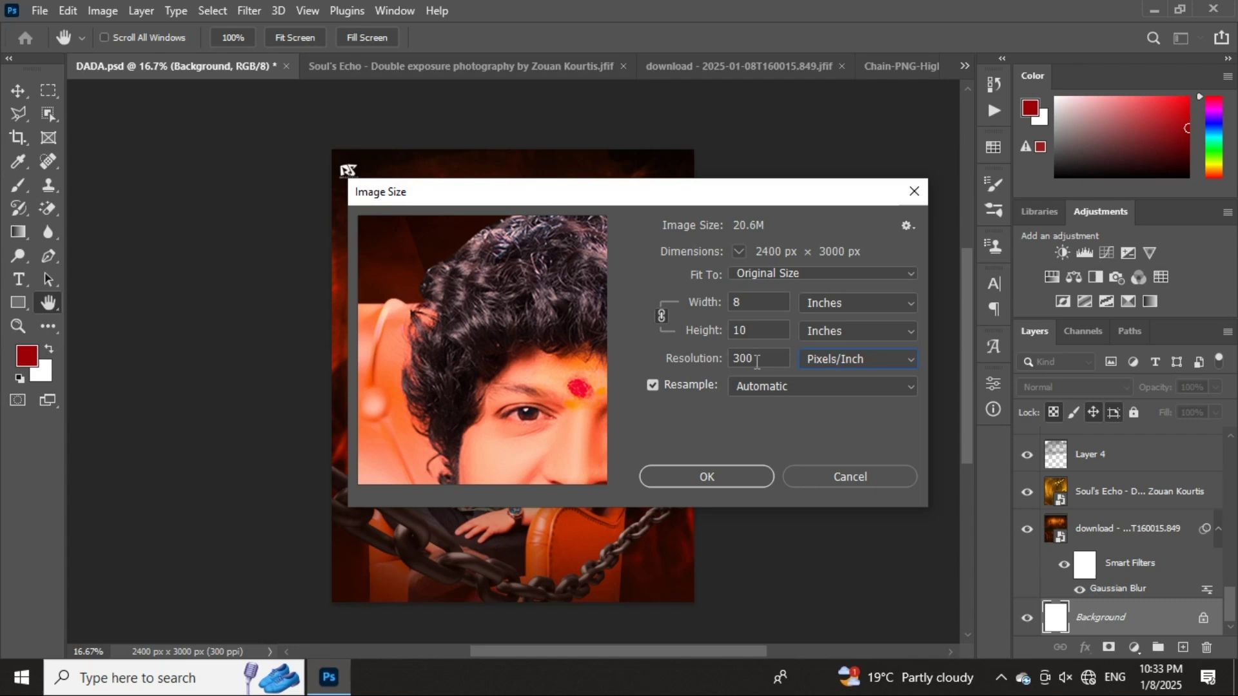
click(718, 473)
key(v)
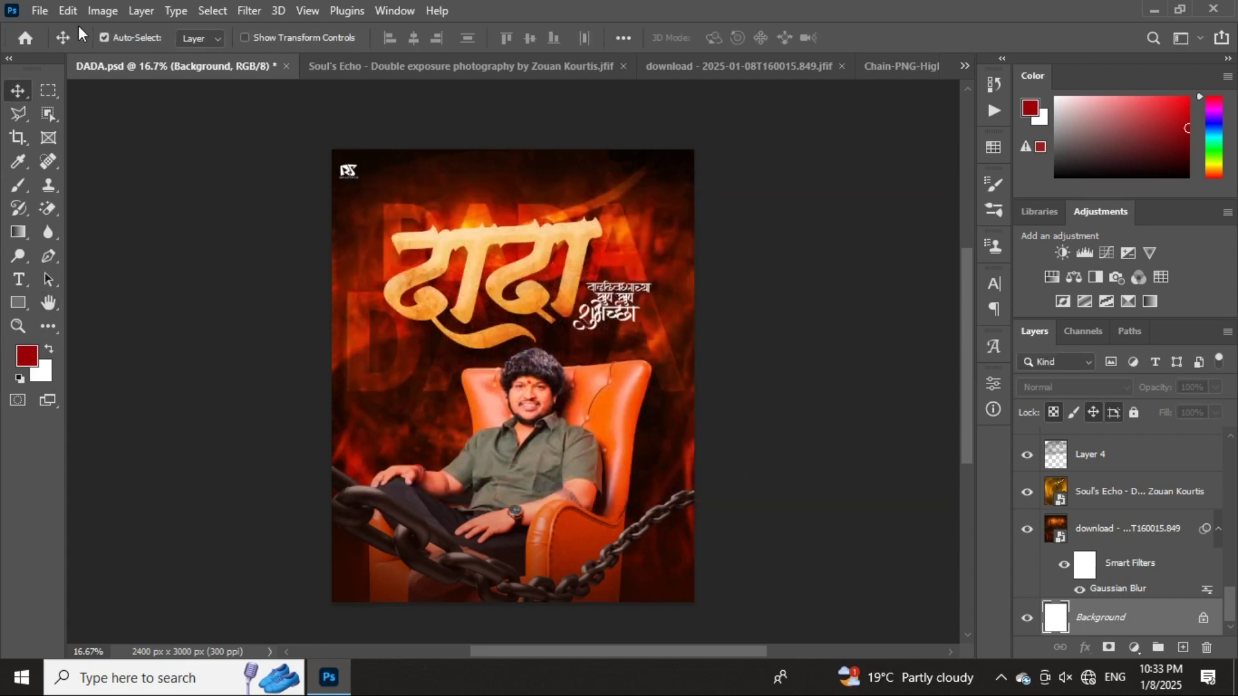
- Create a new RGB document 8 inches wide and 10 inches high at 300 pixels per inch with a white background
click(40, 10)
click(51, 32)
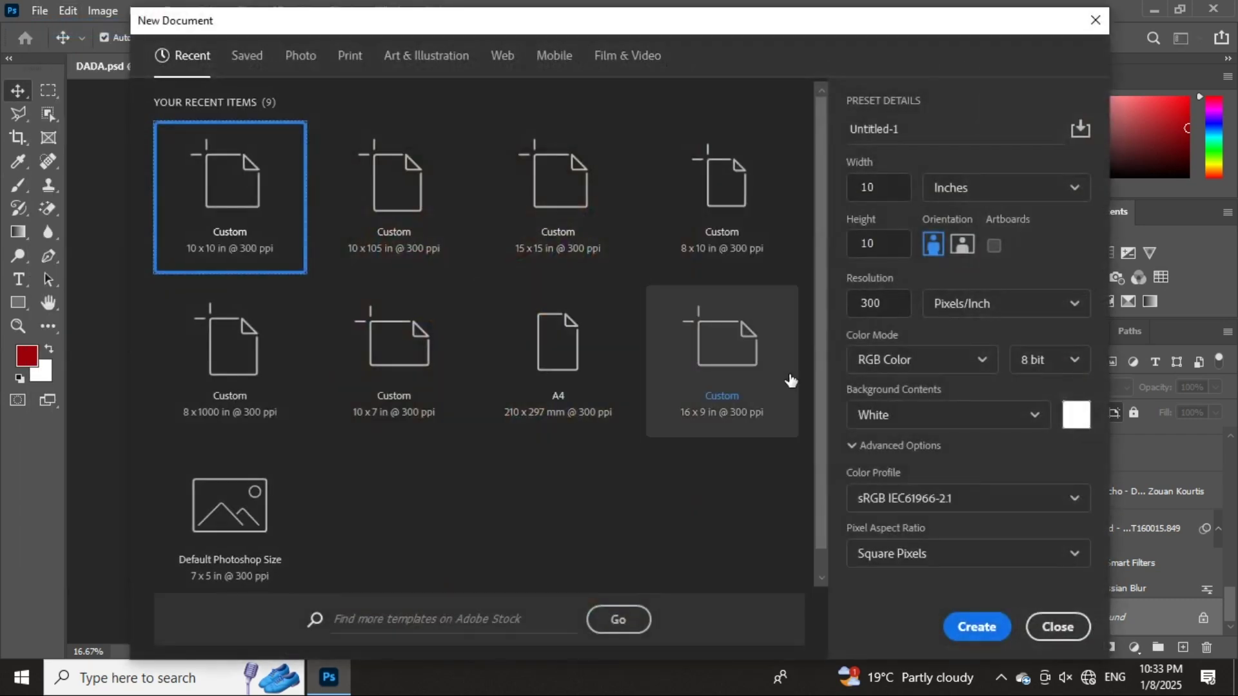
drag(892, 30, 894, 153)
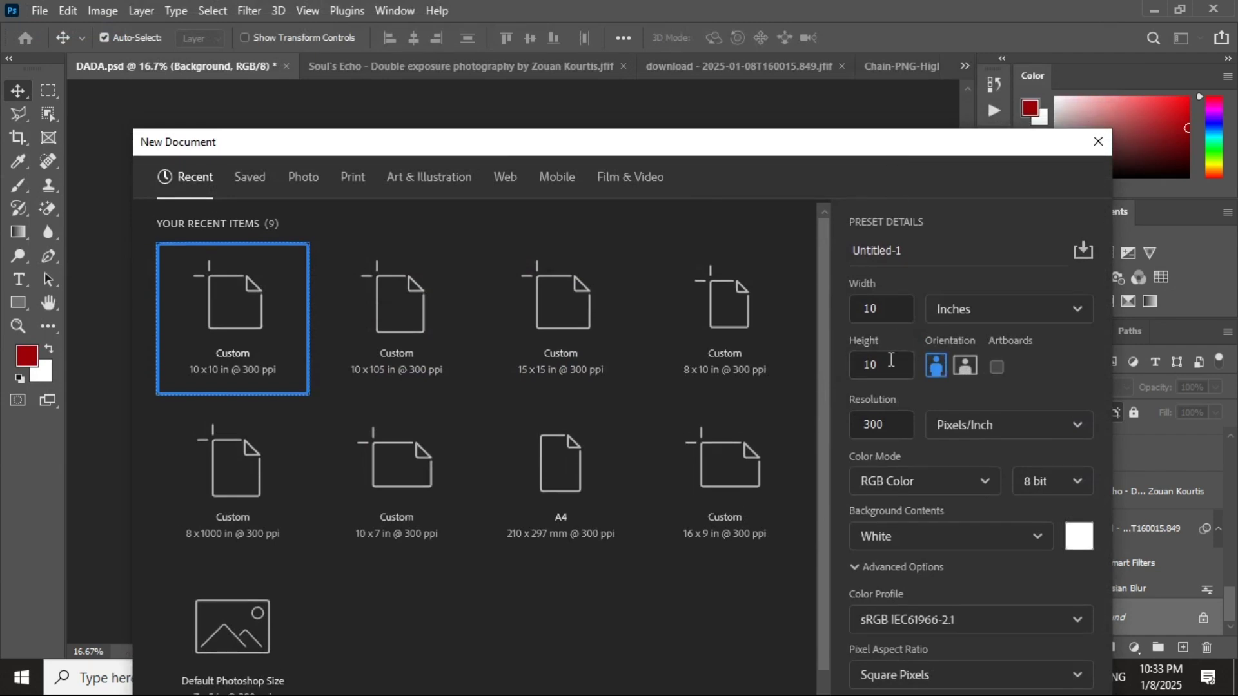
click(891, 359)
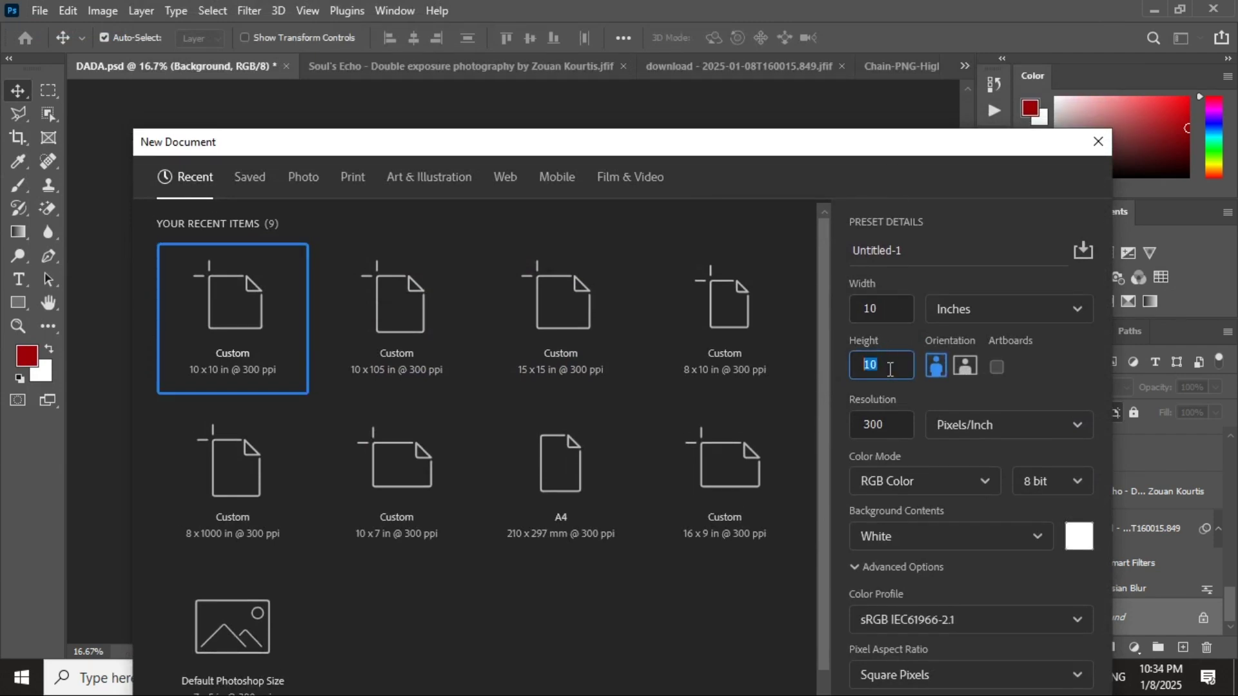
click(879, 308)
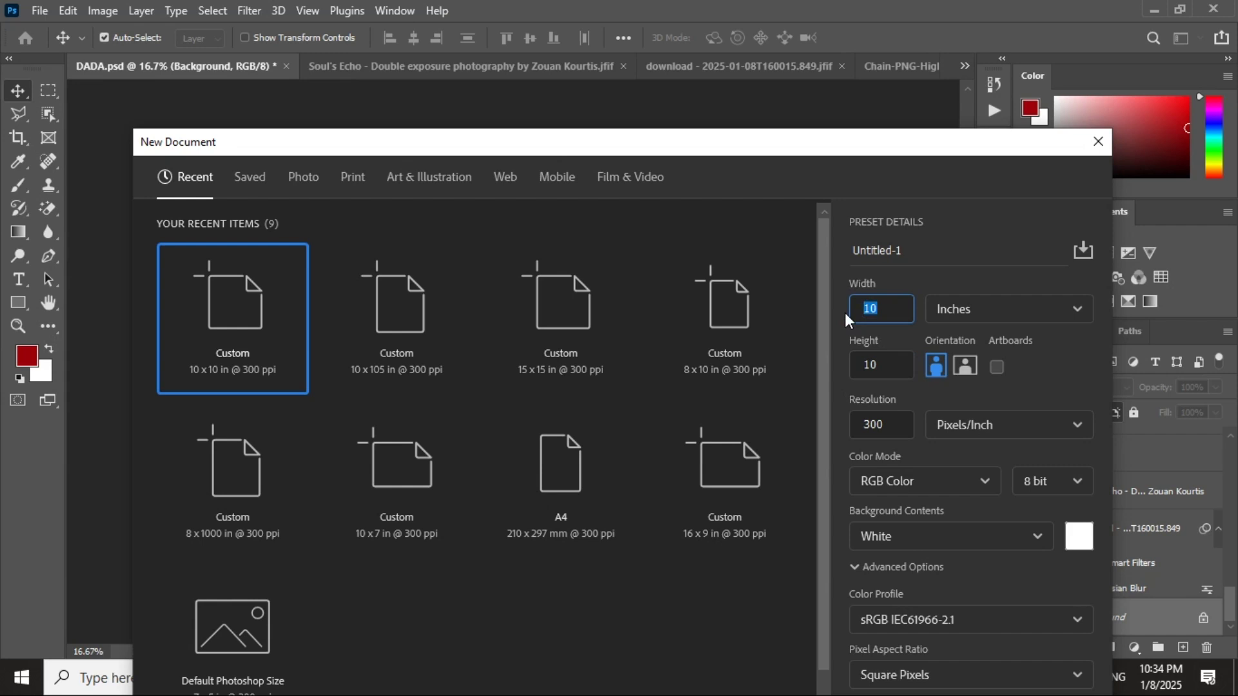
text(8)
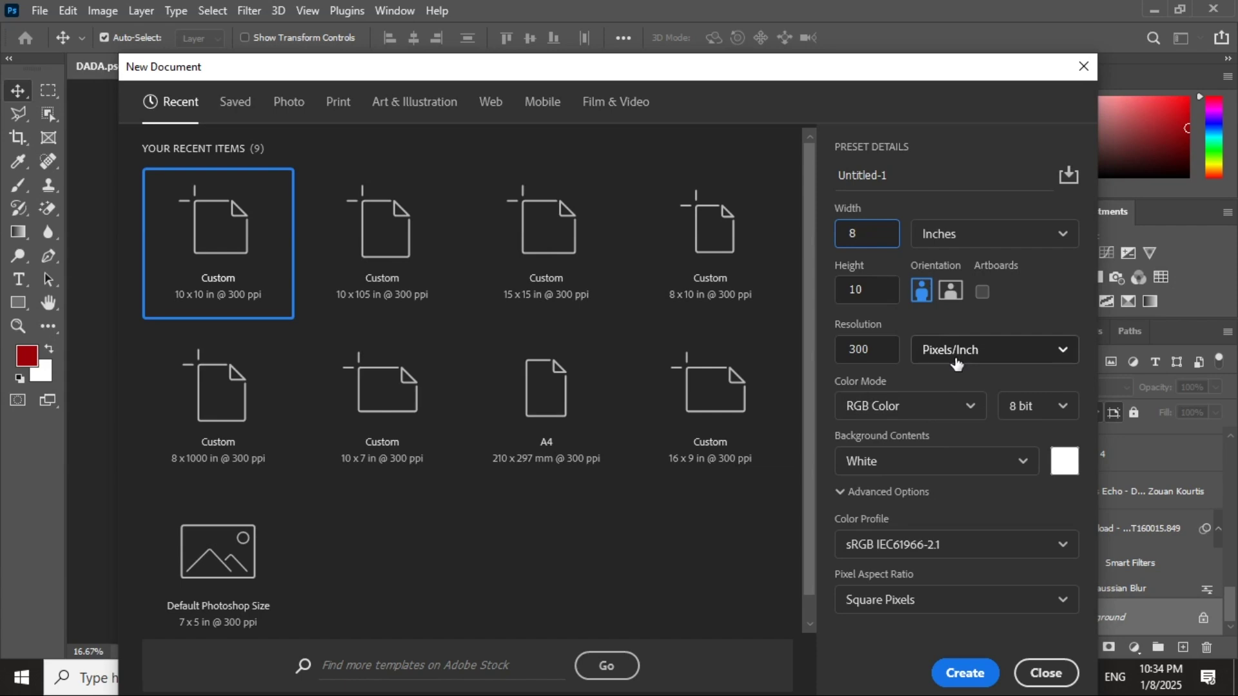
click(957, 364)
click(960, 386)
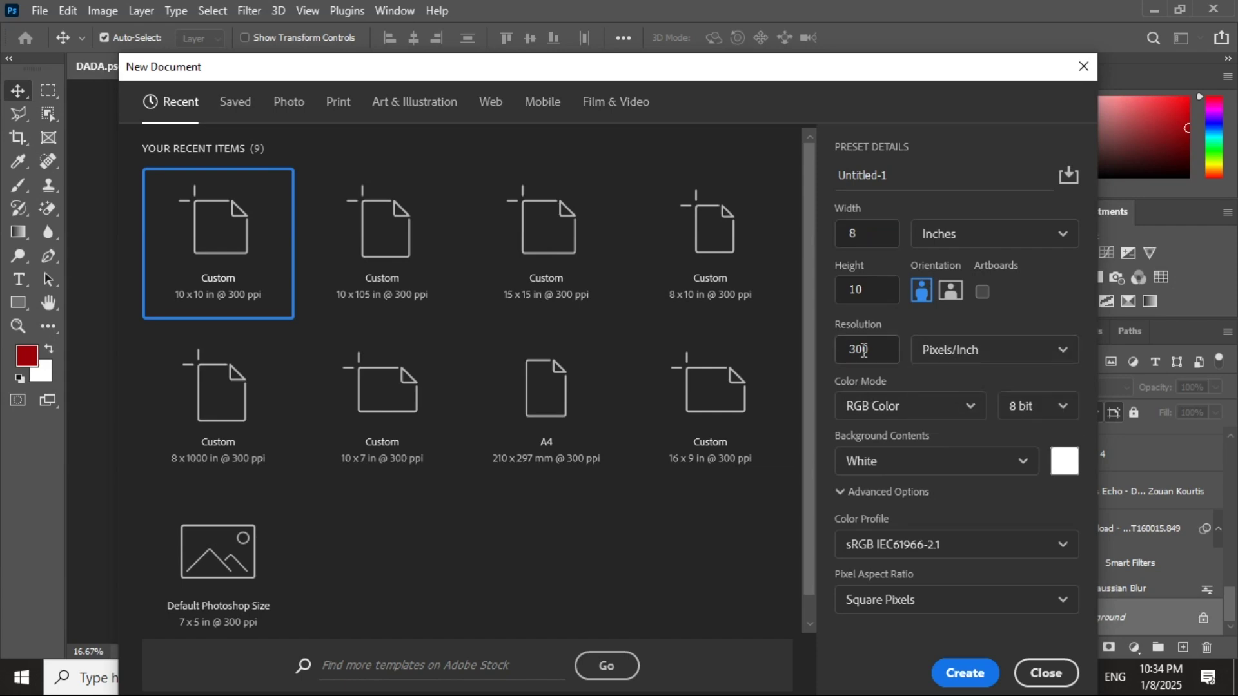
click(961, 674)
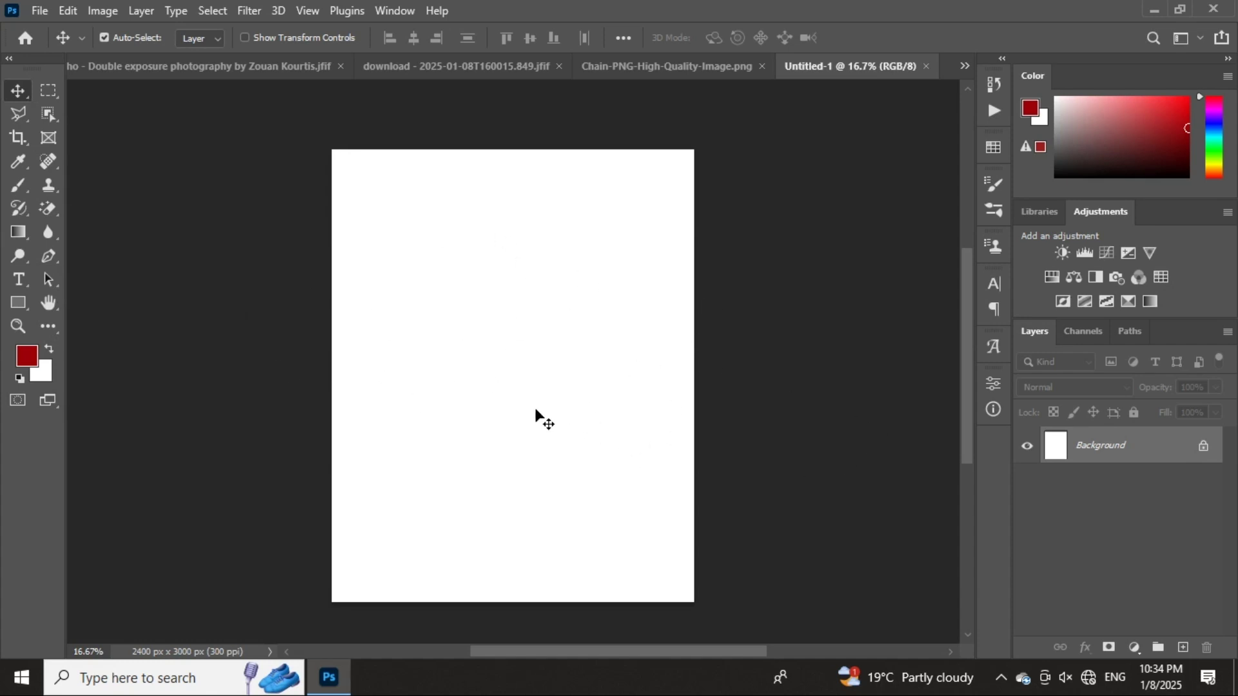
- Look through the open source images: the dark fiery background, the Soul's Echo texture and the chain PNG
click(515, 66)
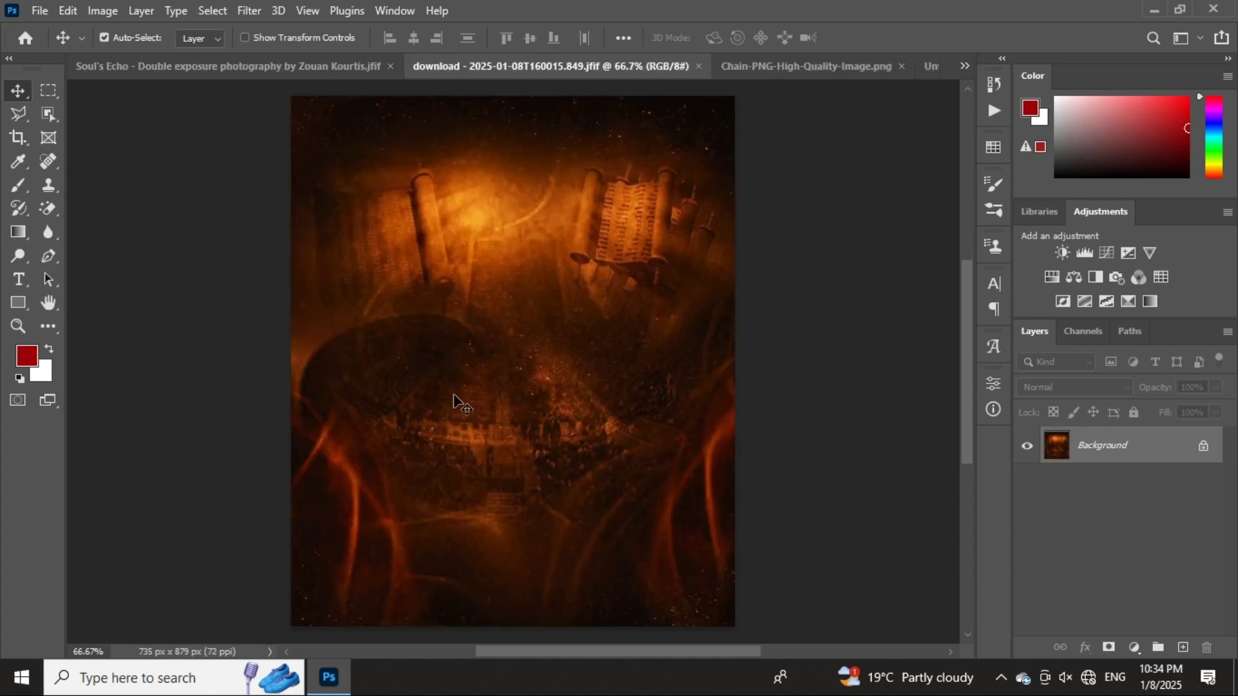
scroll(581, 380, up, 1)
scroll(587, 380, down, 1)
click(365, 68)
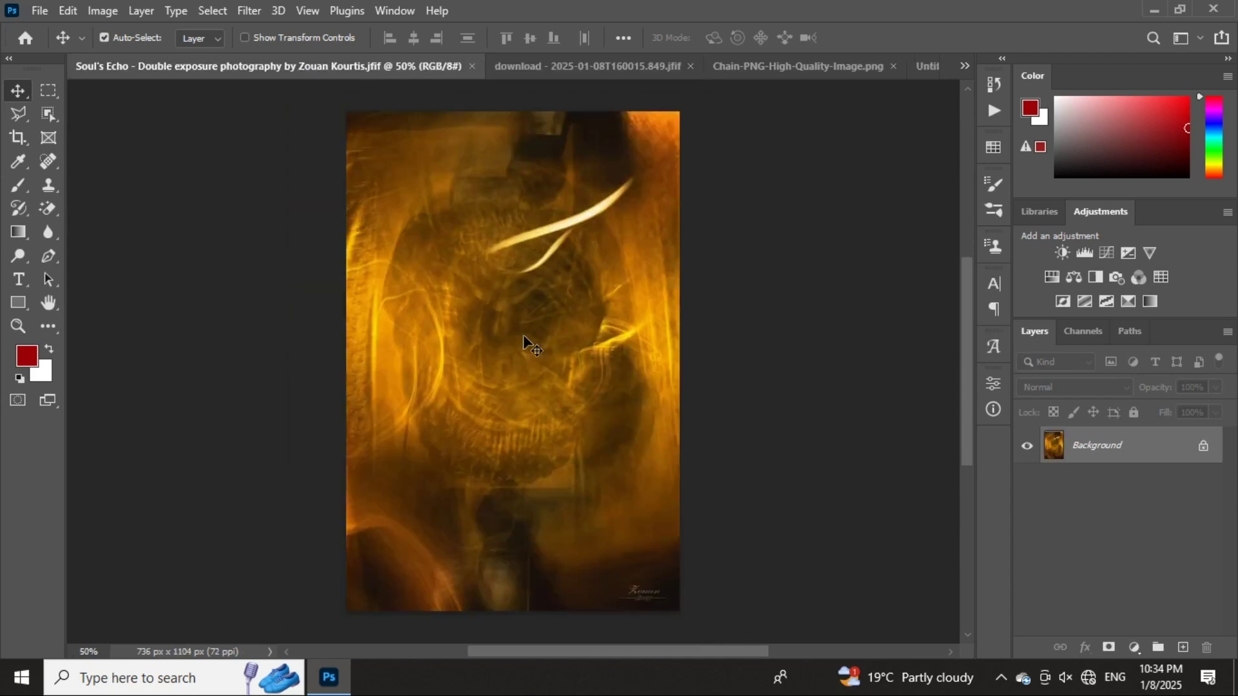
click(798, 66)
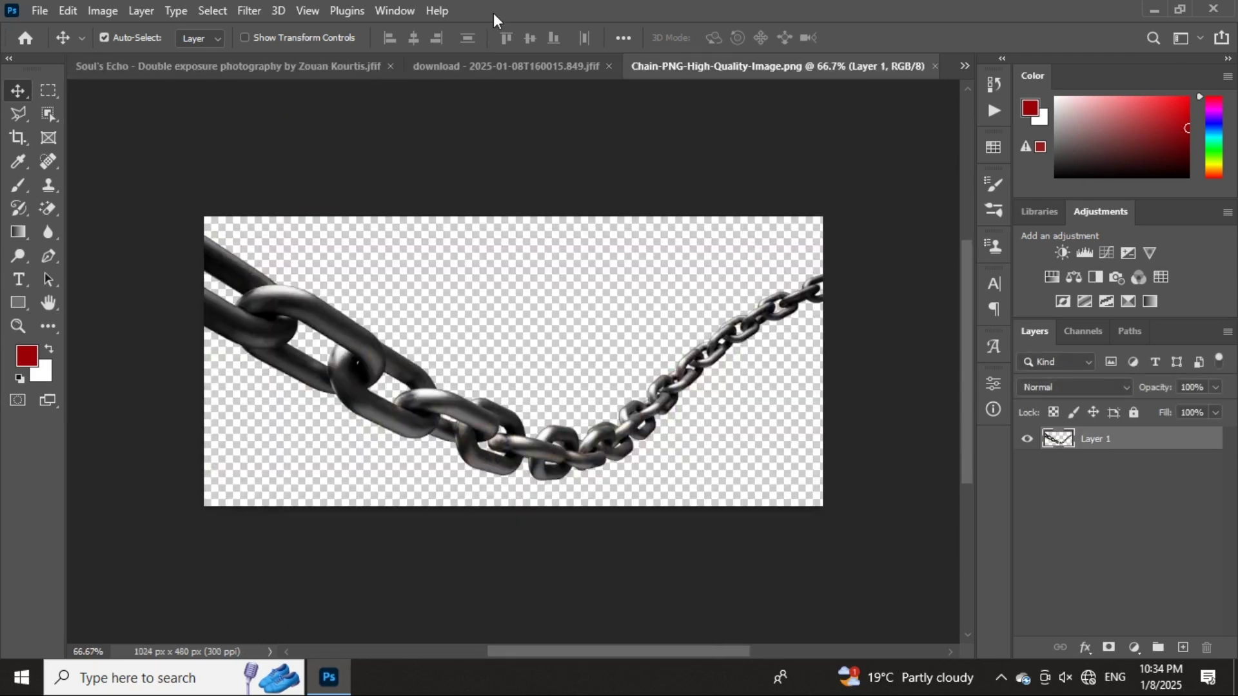
click(489, 65)
click(833, 67)
mouse_move(444, 413)
mouse_down()
mouse_move(450, 400)
mouse_move(424, 395)
mouse_move(430, 412)
mouse_move(445, 403)
mouse_up()
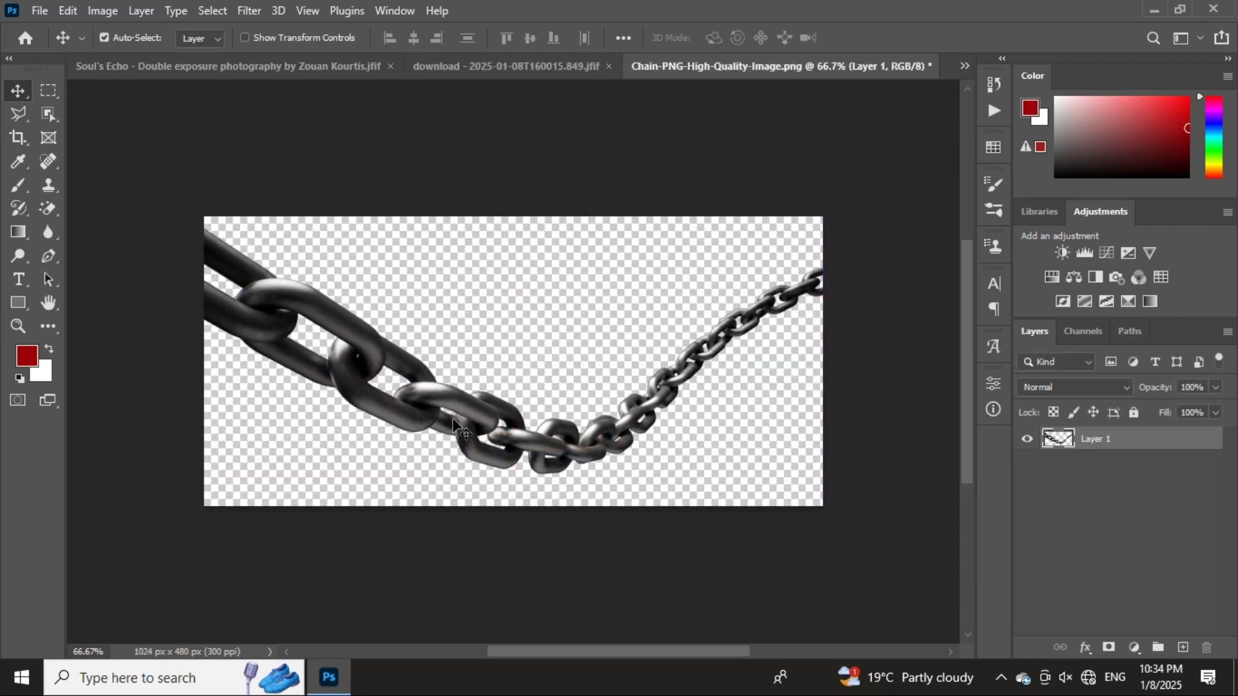
- Unlock the background layer of the download - 2025-01-08T160015.849 image and convert it to a smart object
click(496, 67)
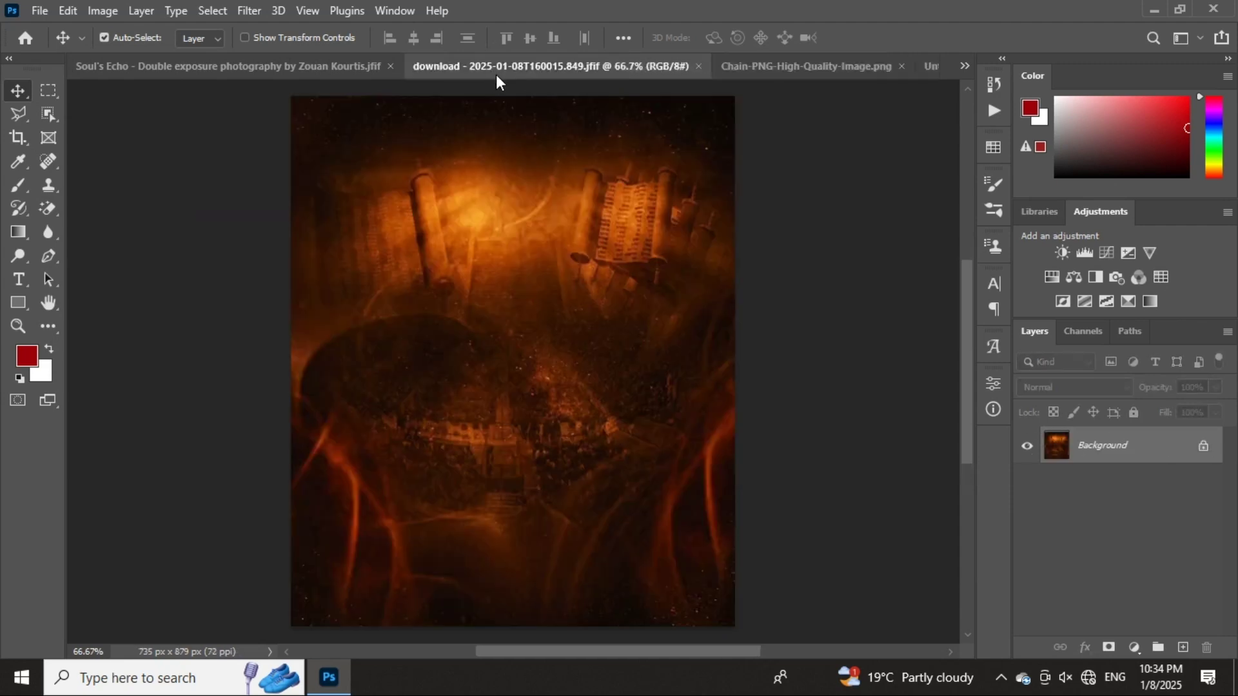
click(1204, 446)
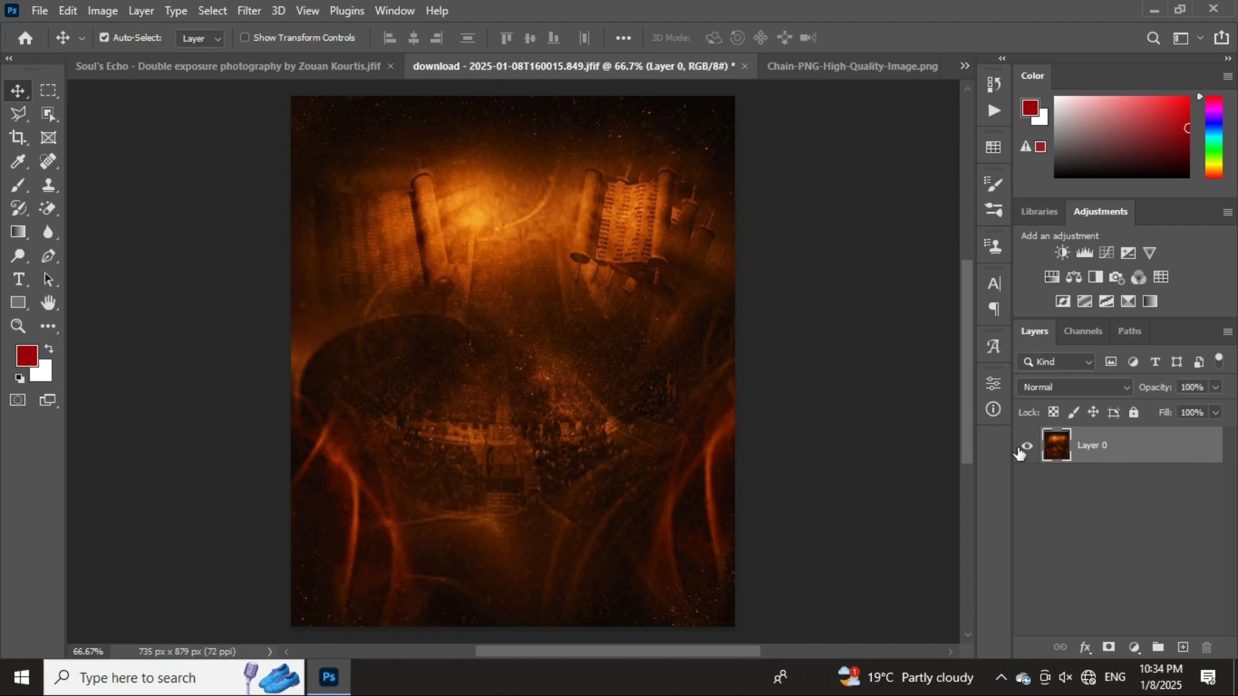
right_click(1088, 460)
click(884, 252)
- Switch to the blank Untitled-1 document and check its dimensions and resolution in the Image Size settings
click(962, 66)
click(683, 152)
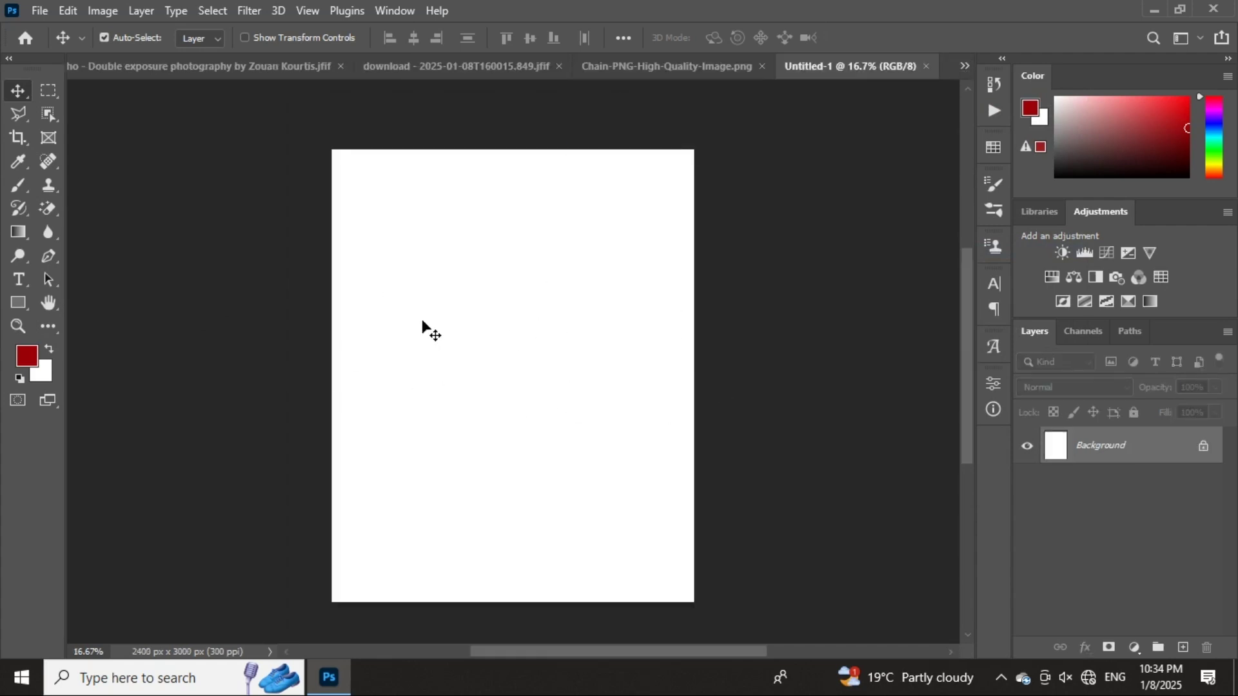
click(88, 11)
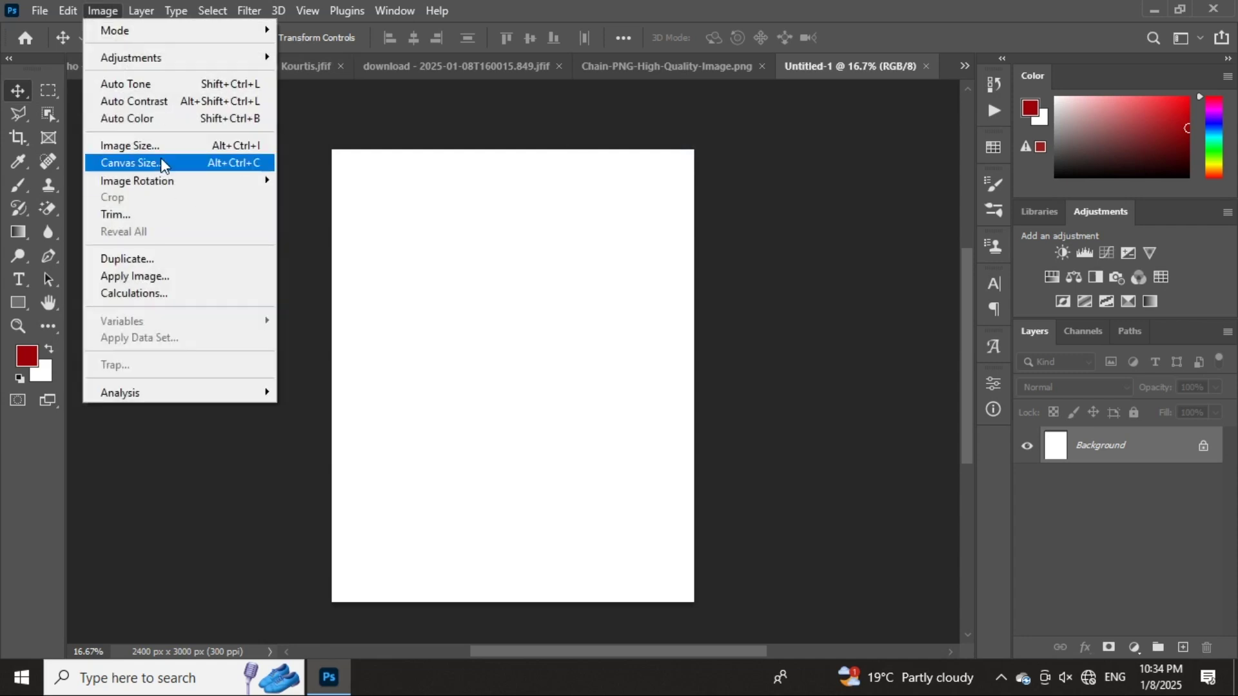
click(161, 145)
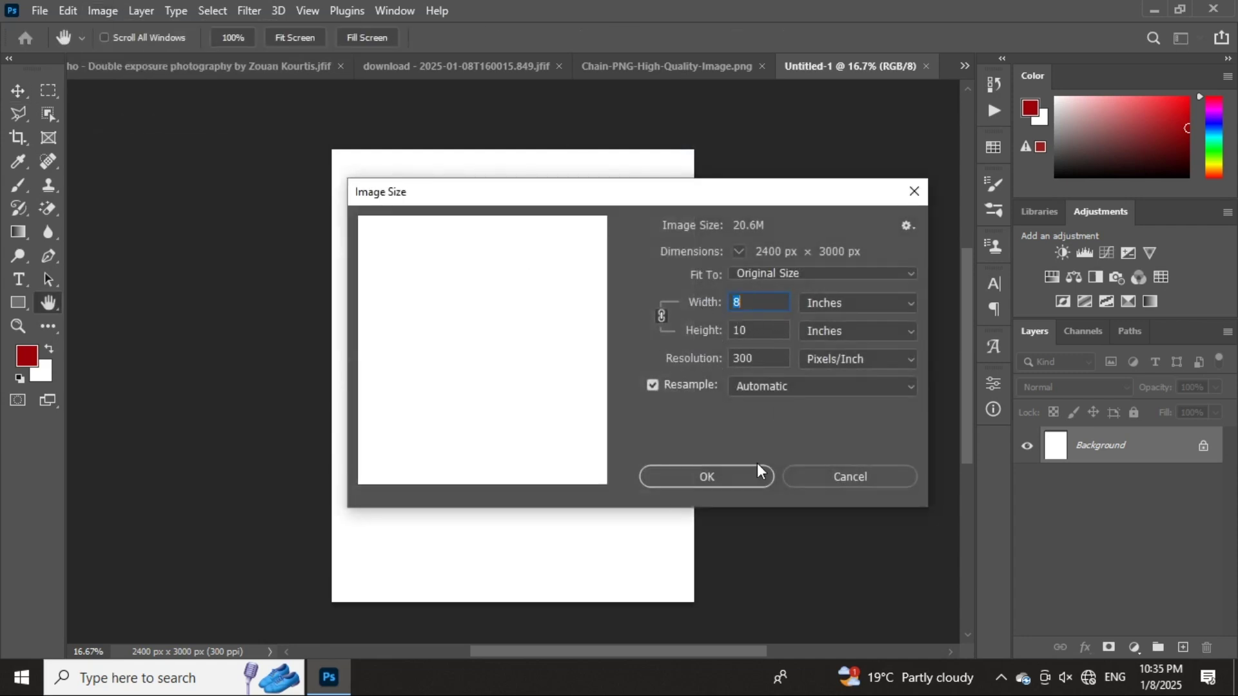
click(739, 481)
- Paste the dark fiery image into the blank document and scale it to about 84% so it covers the whole canvas
key(v)
key(ctrl+v)
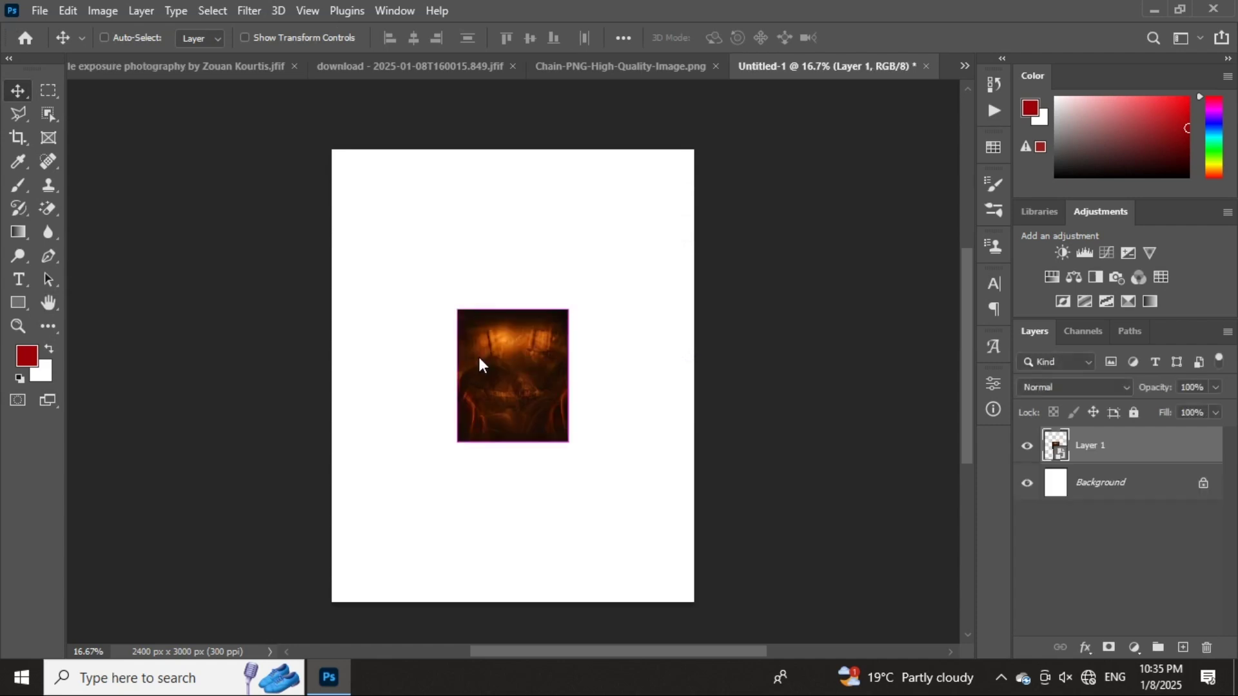
key(ctrl)
key(ctrl+t)
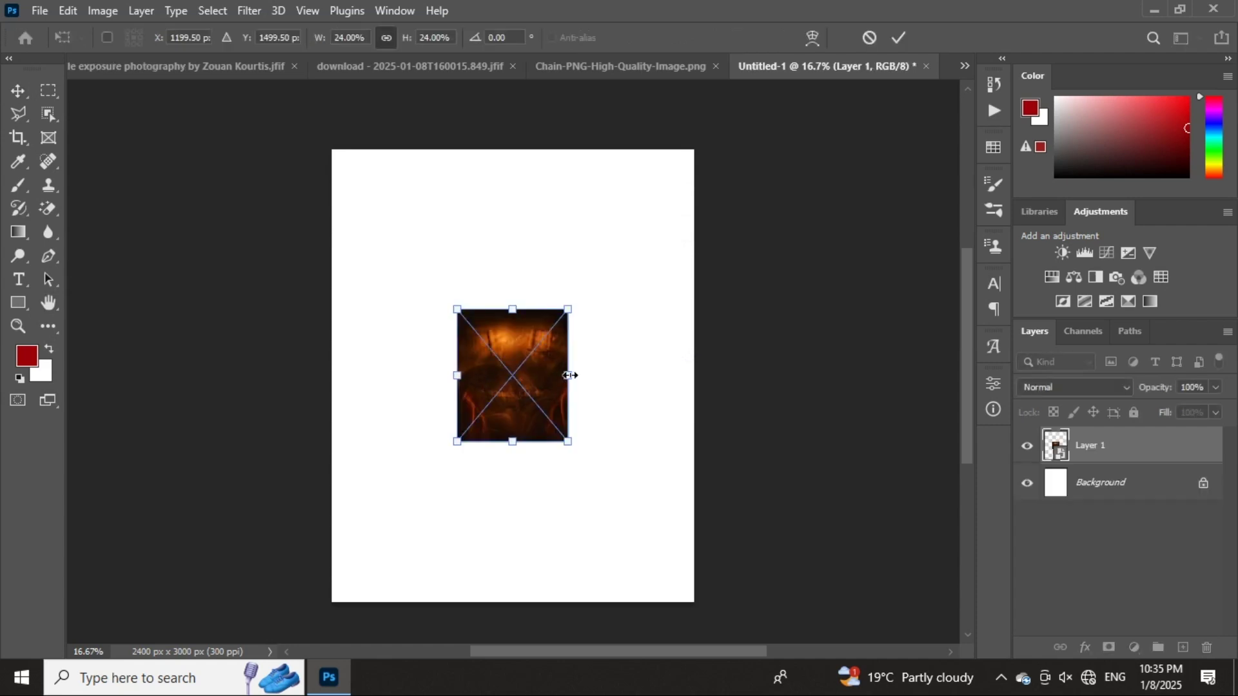
drag(570, 376, 707, 407)
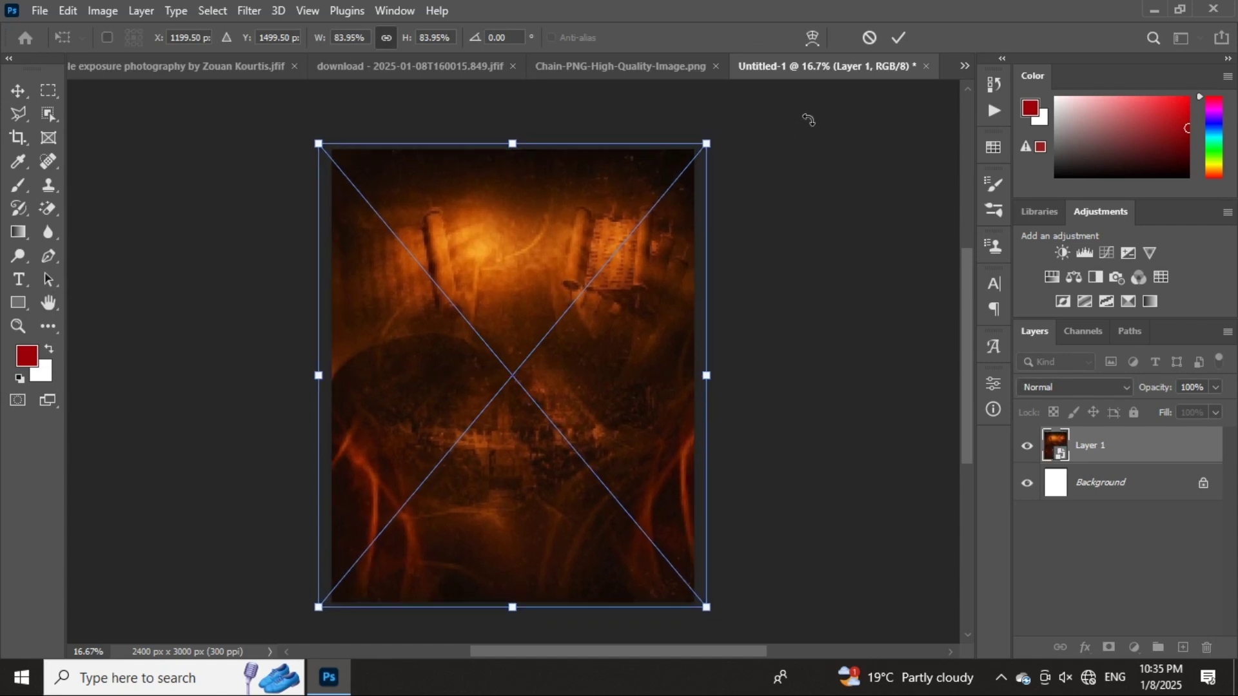
click(899, 38)
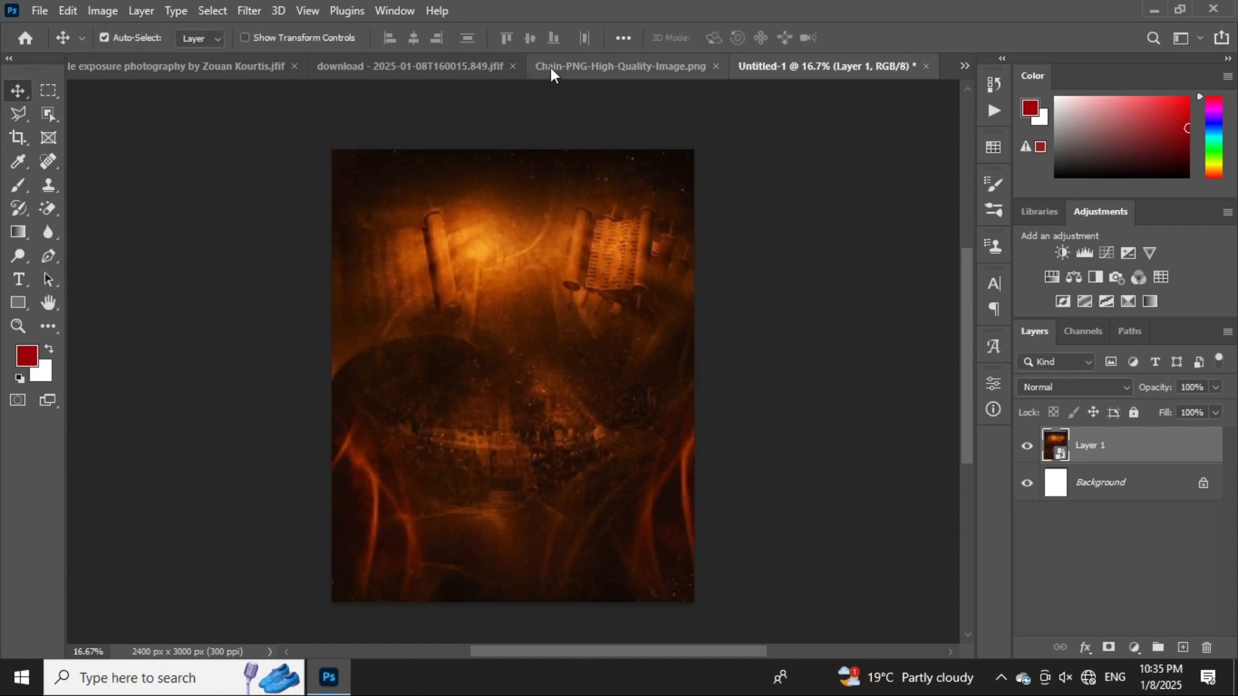
- Go to DADA.psd and rasterize the 0M1A9215 smart object layer showing the man in the orange chair
click(207, 67)
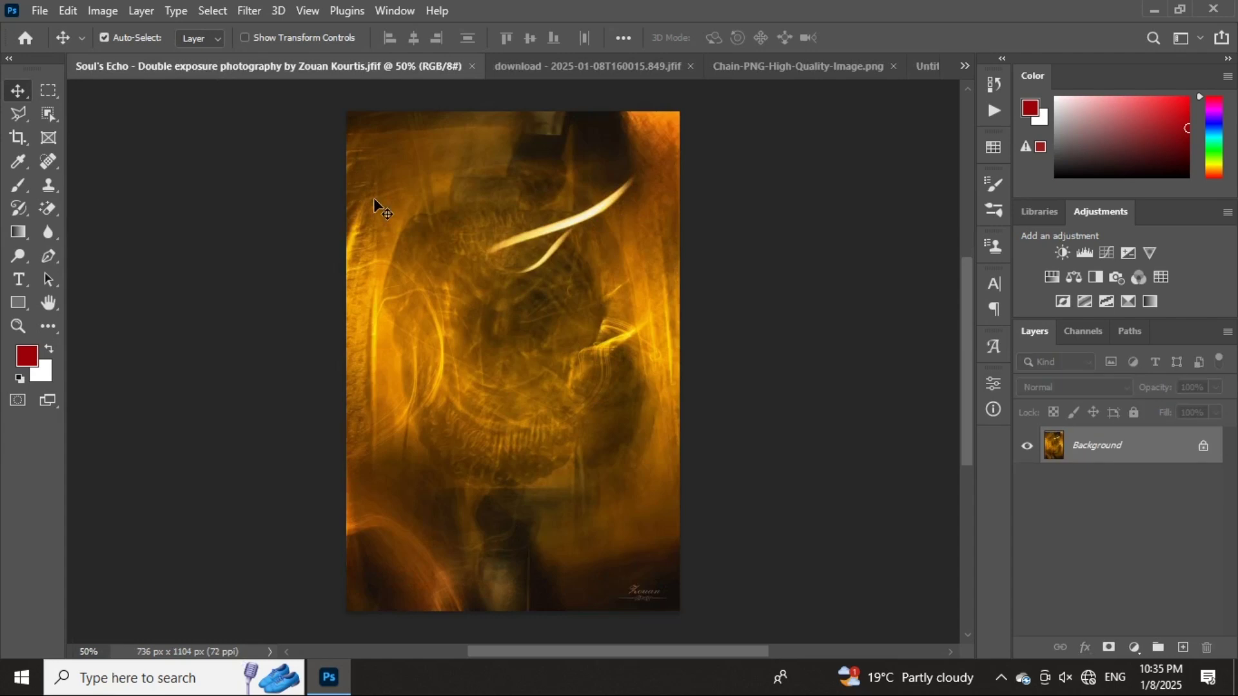
click(965, 65)
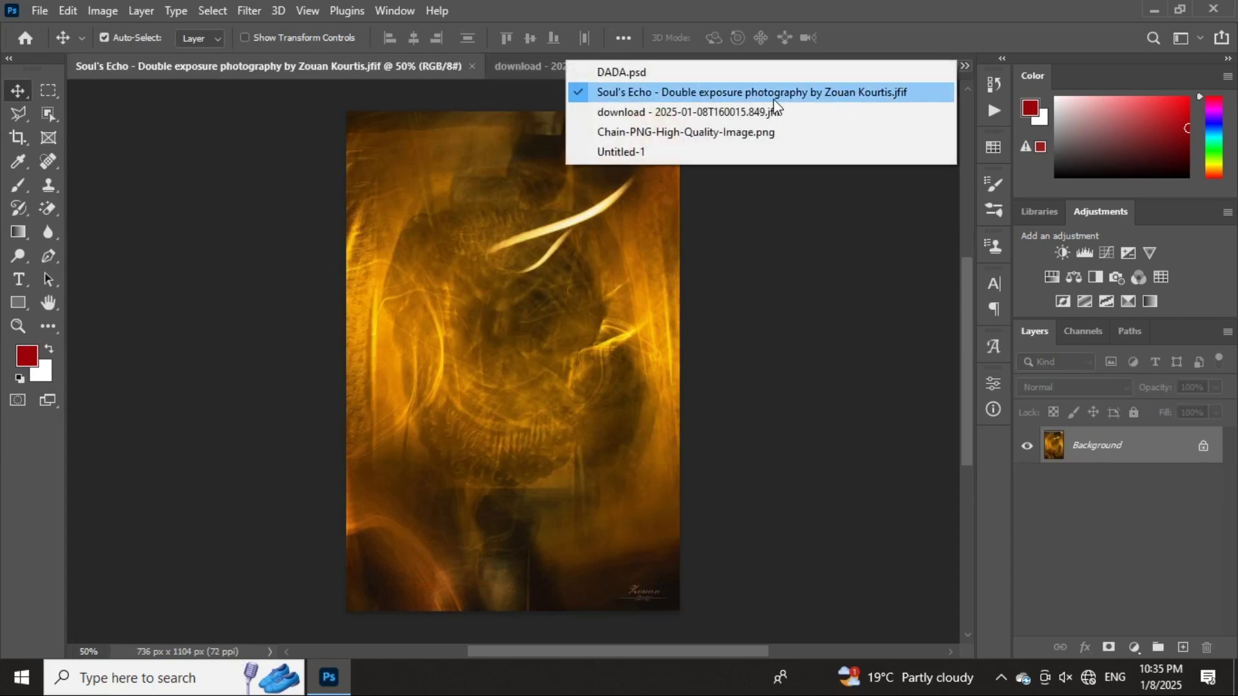
click(667, 77)
click(531, 452)
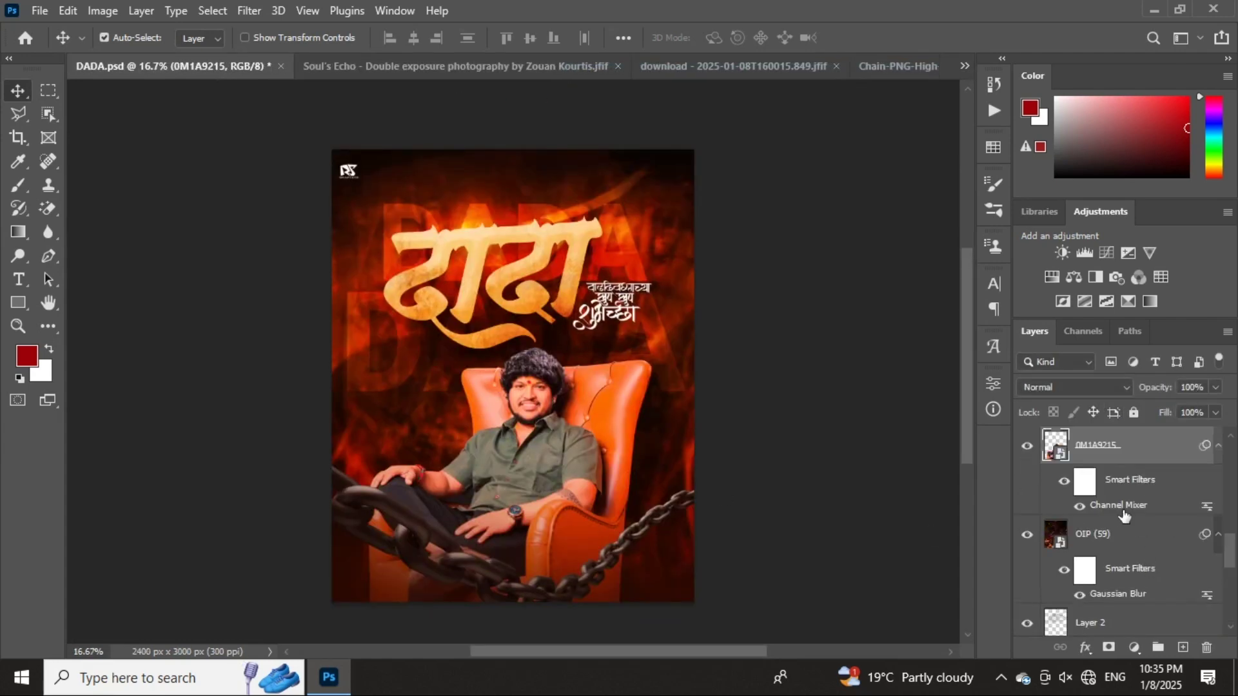
right_click(1139, 453)
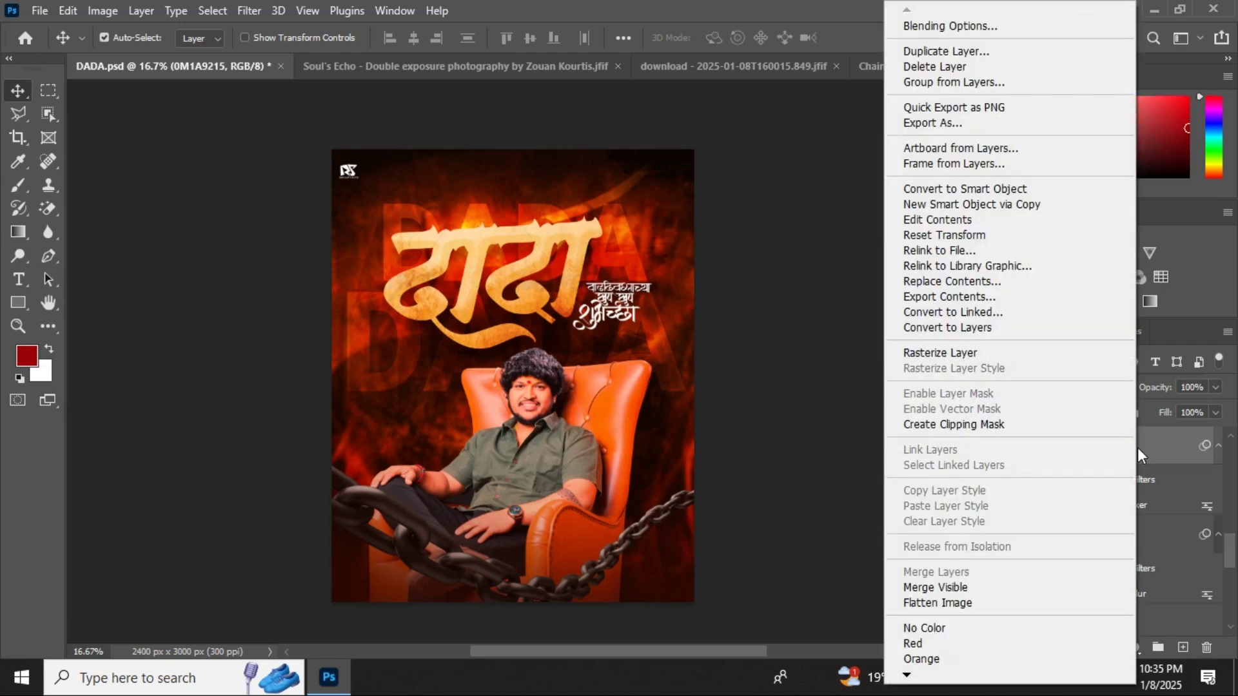
click(1144, 443)
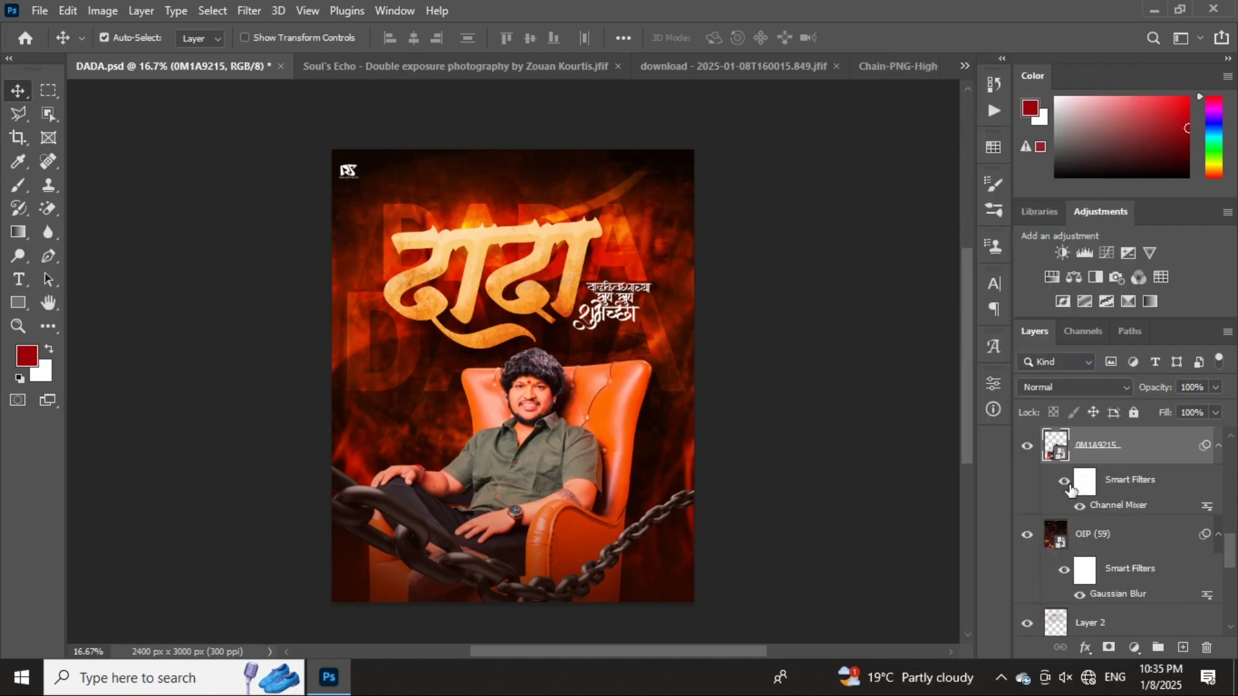
right_click(1116, 450)
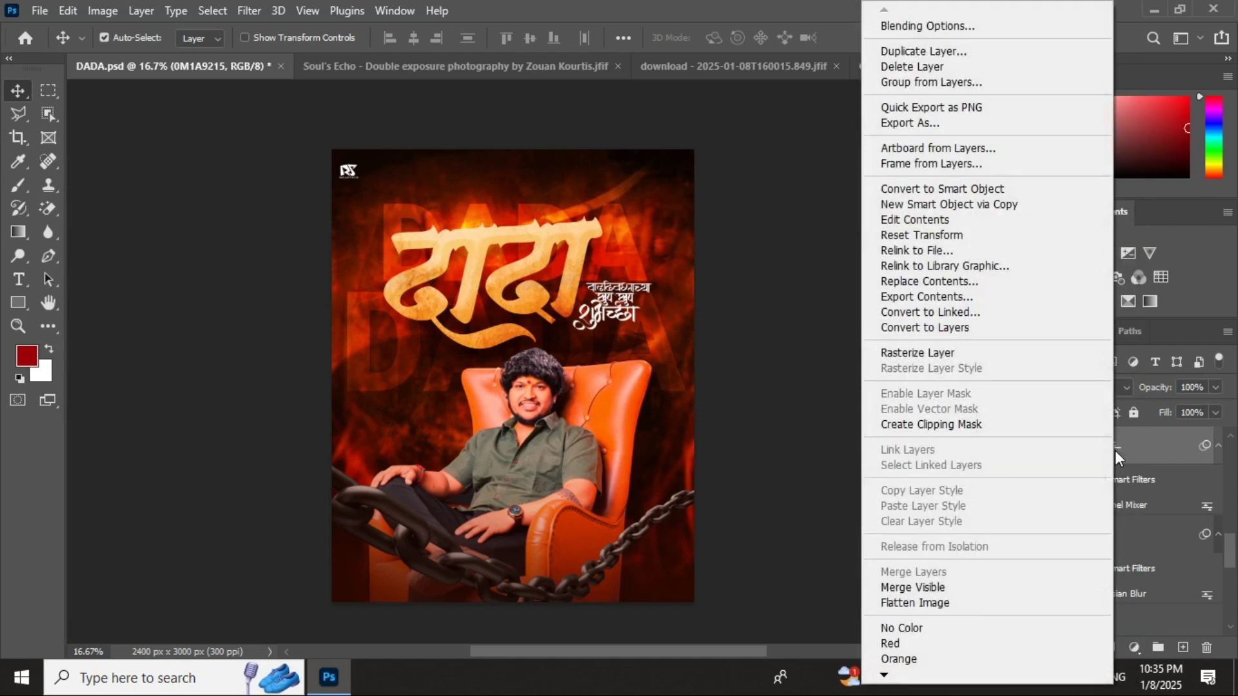
click(934, 353)
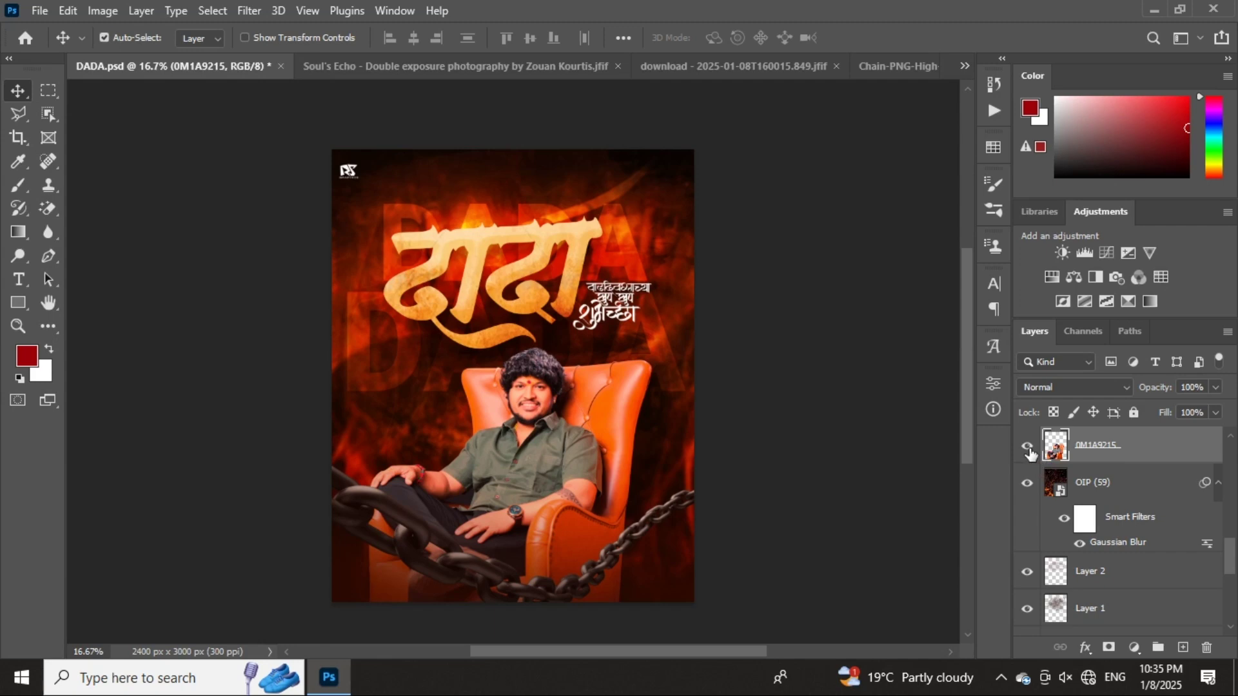
- Convert the 0M1A9215 portrait layer to a smart object and copy it into the Untitled-1 document over the fiery background
click(964, 66)
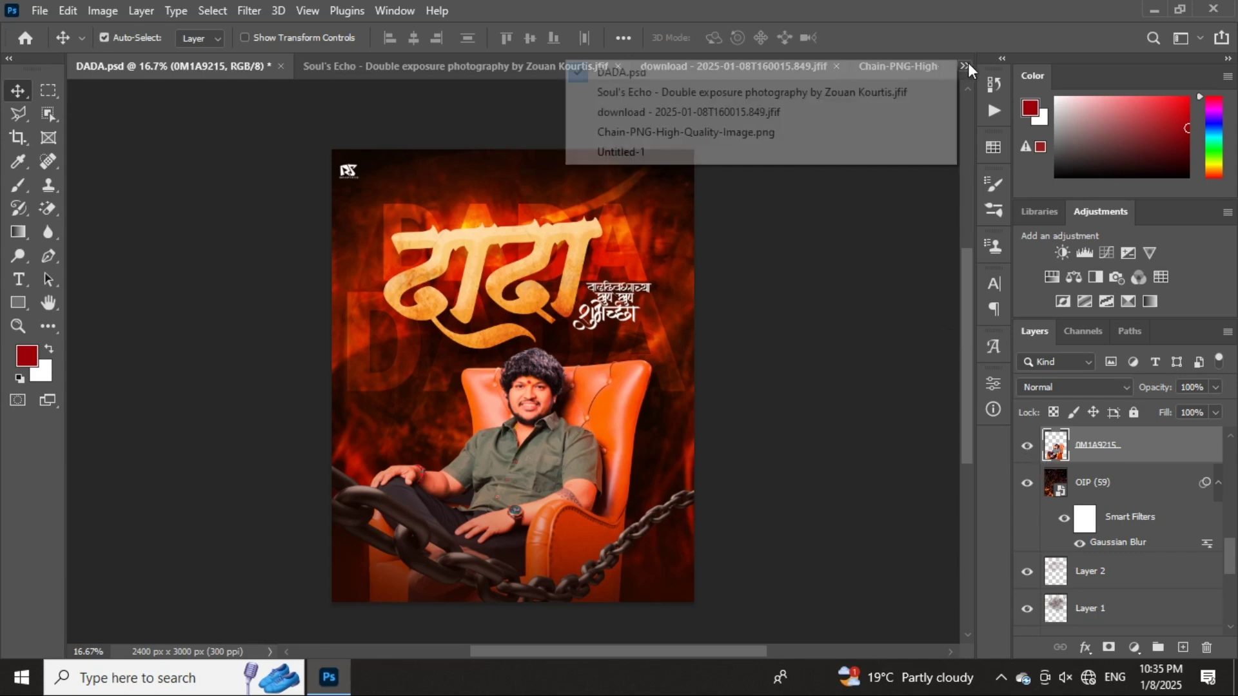
right_click(1151, 445)
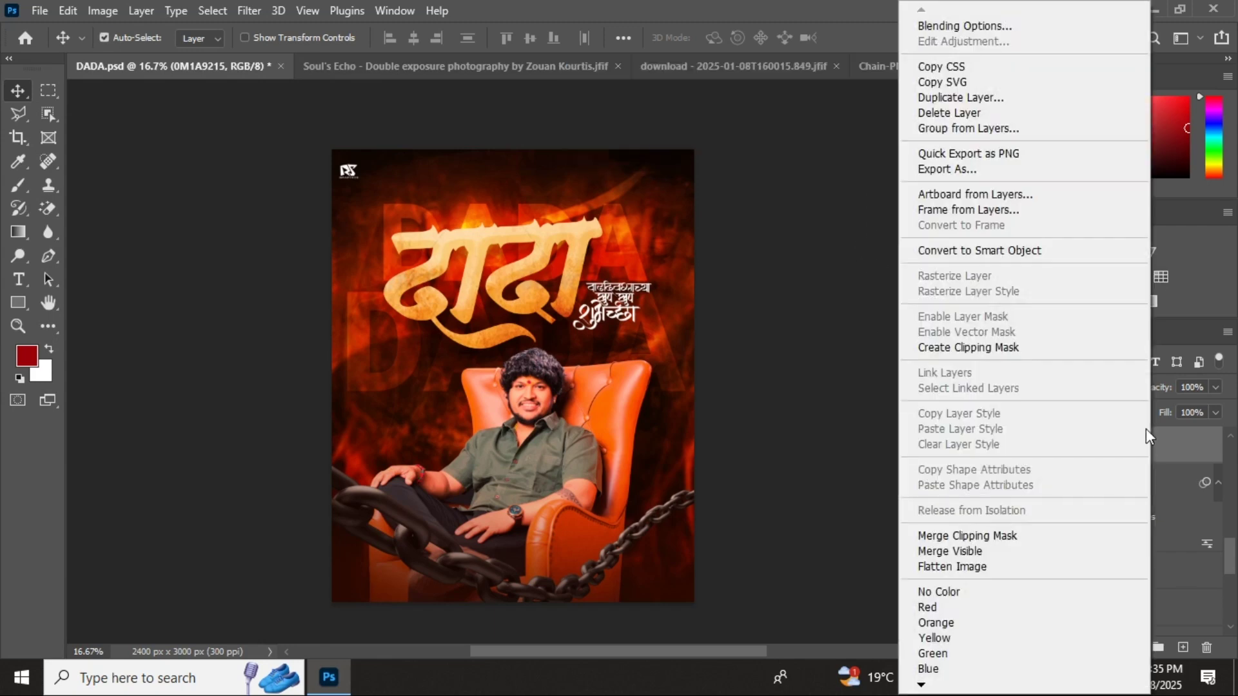
click(1090, 251)
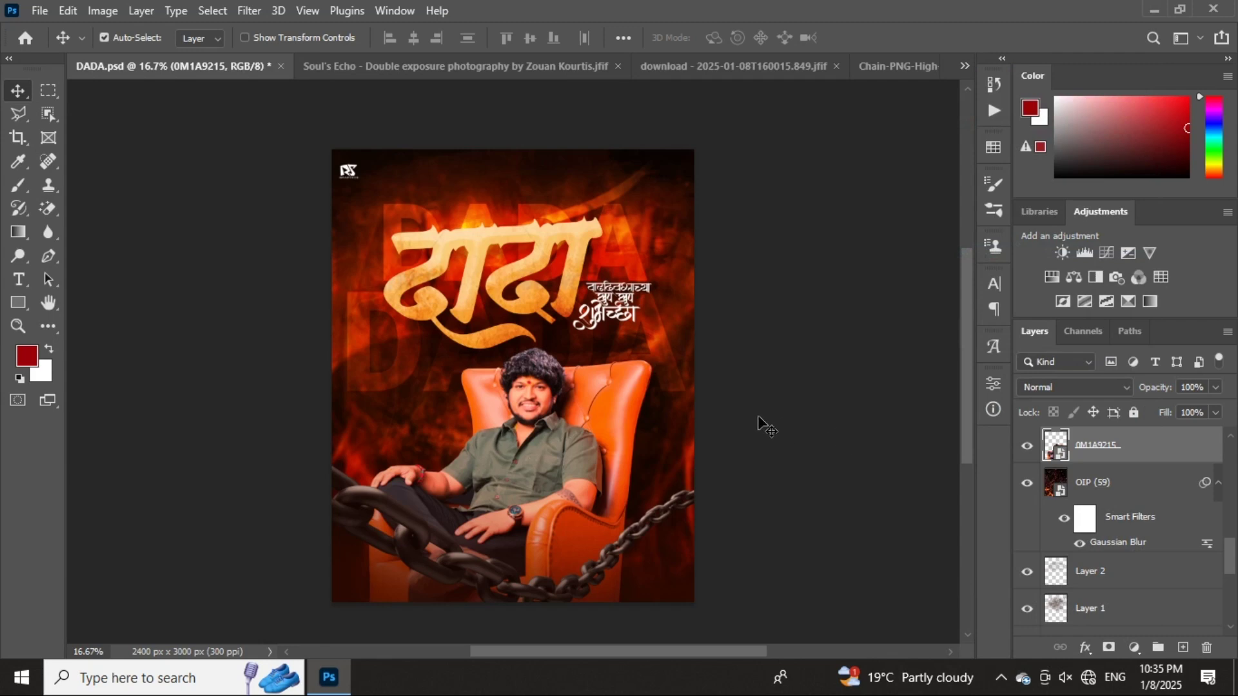
drag(971, 64, 557, 488)
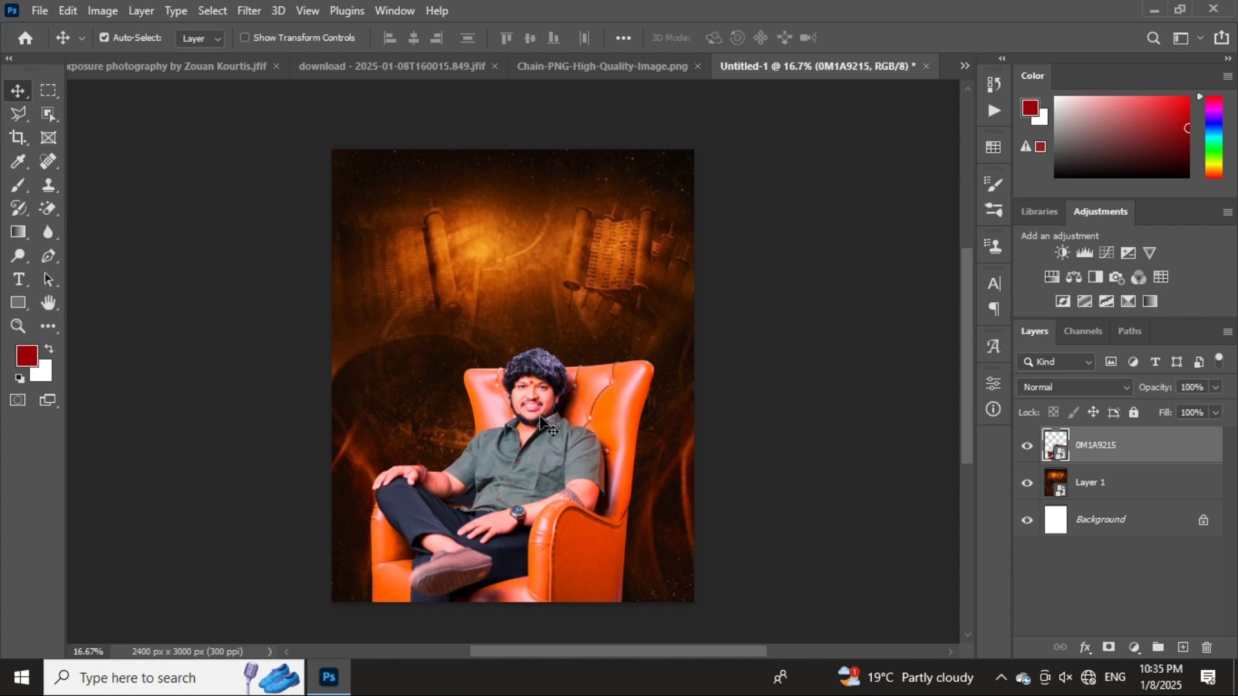
- Nudge the seated man down slightly so the bottom of the chair is cut off by the canvas edge
key(shift+Down)
key(shift+Down)
key(shift+Down)
key(shift+Down)
key(shift+Down)
key(shift+Down)
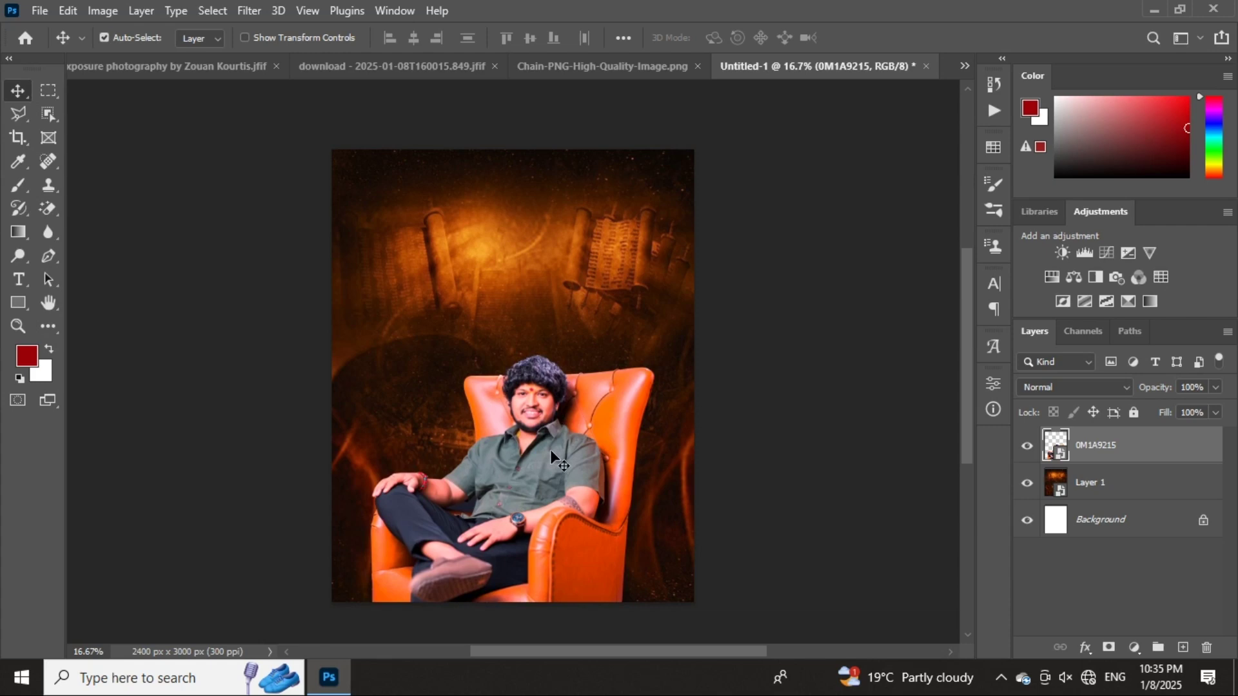
- Apply a Gaussian Blur with a radius of 27.7 pixels to the fiery background on Layer 1
click(568, 300)
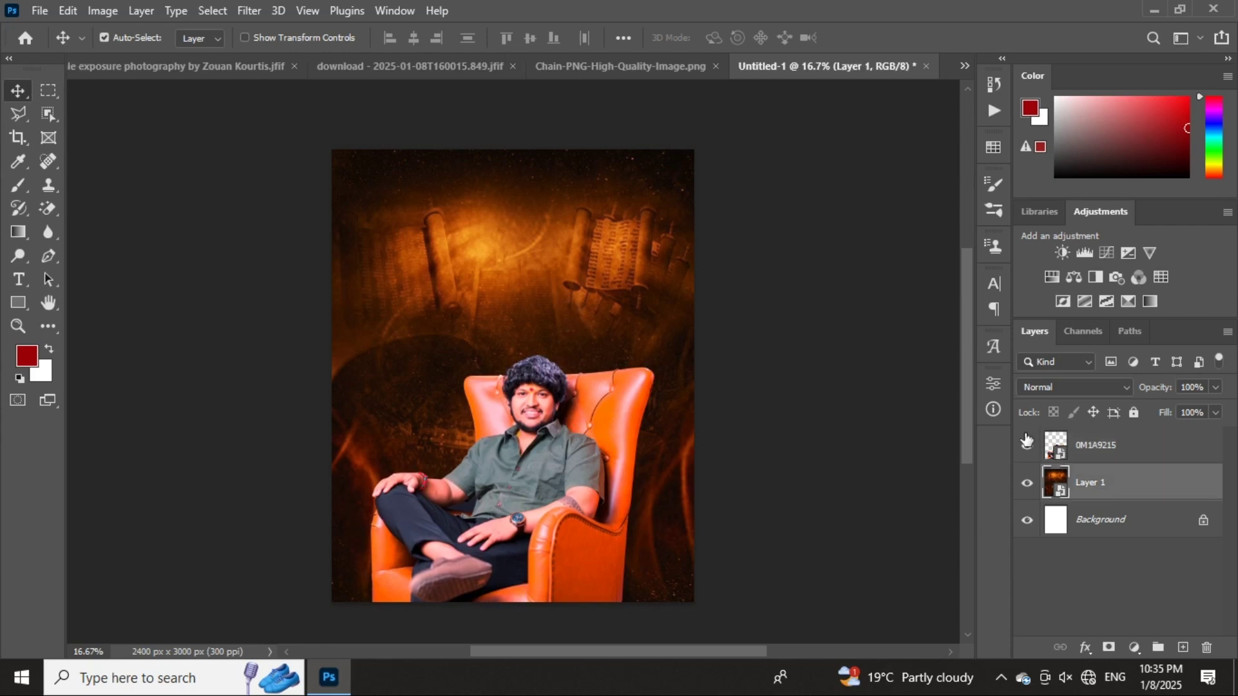
click(1029, 482)
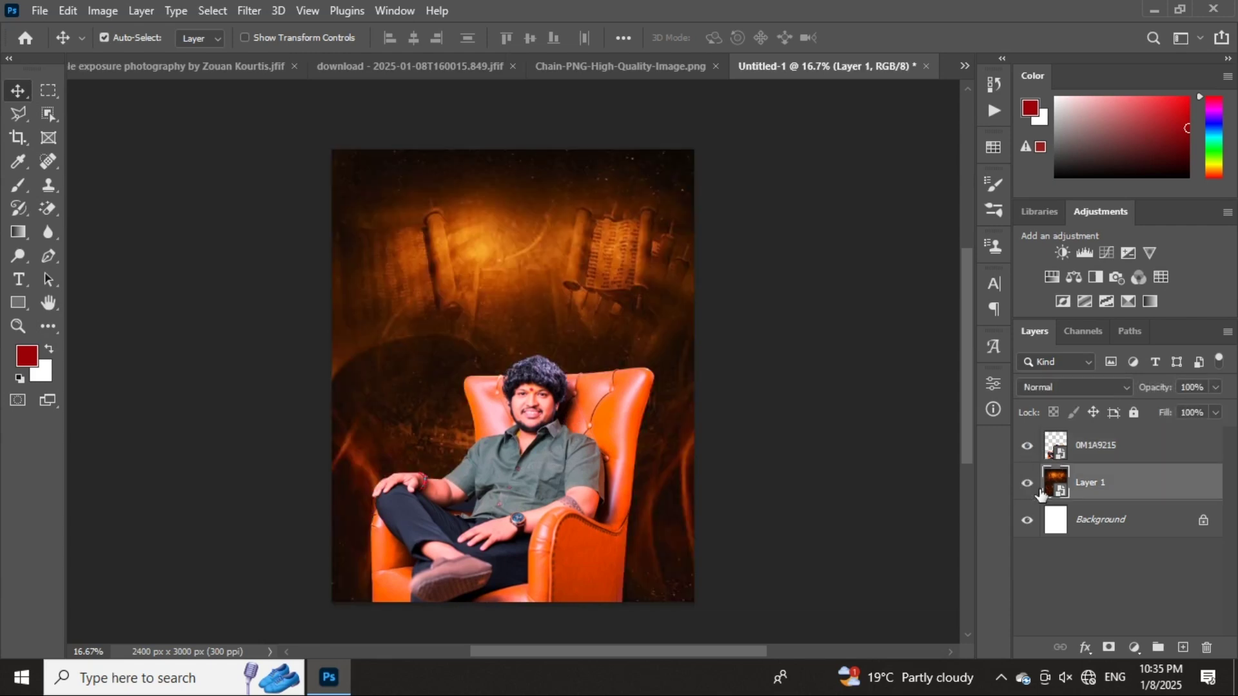
click(258, 14)
mouse_move(288, 244)
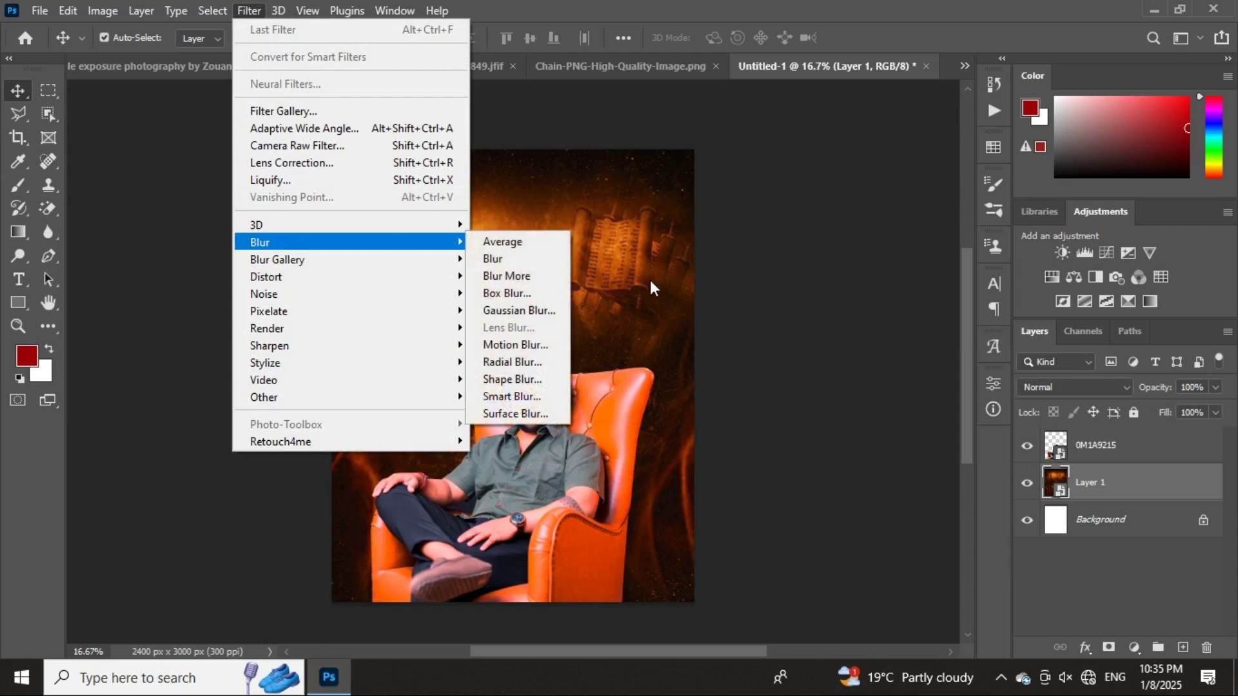
click(519, 310)
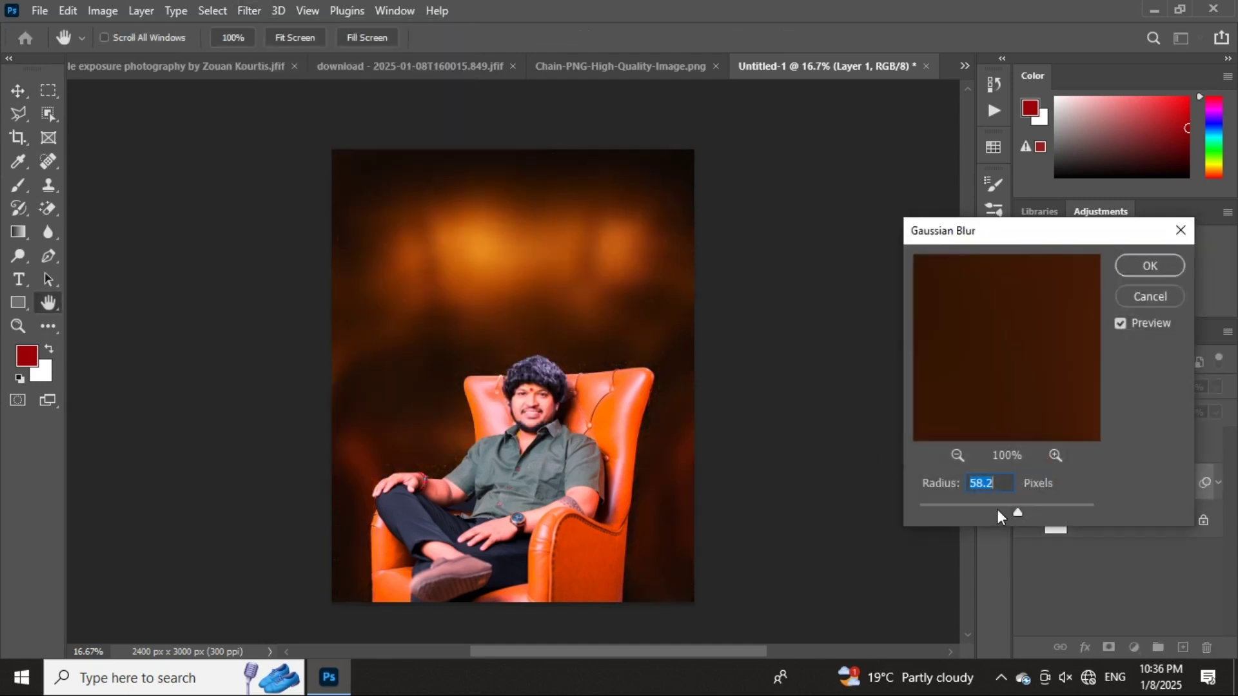
drag(988, 503, 976, 504)
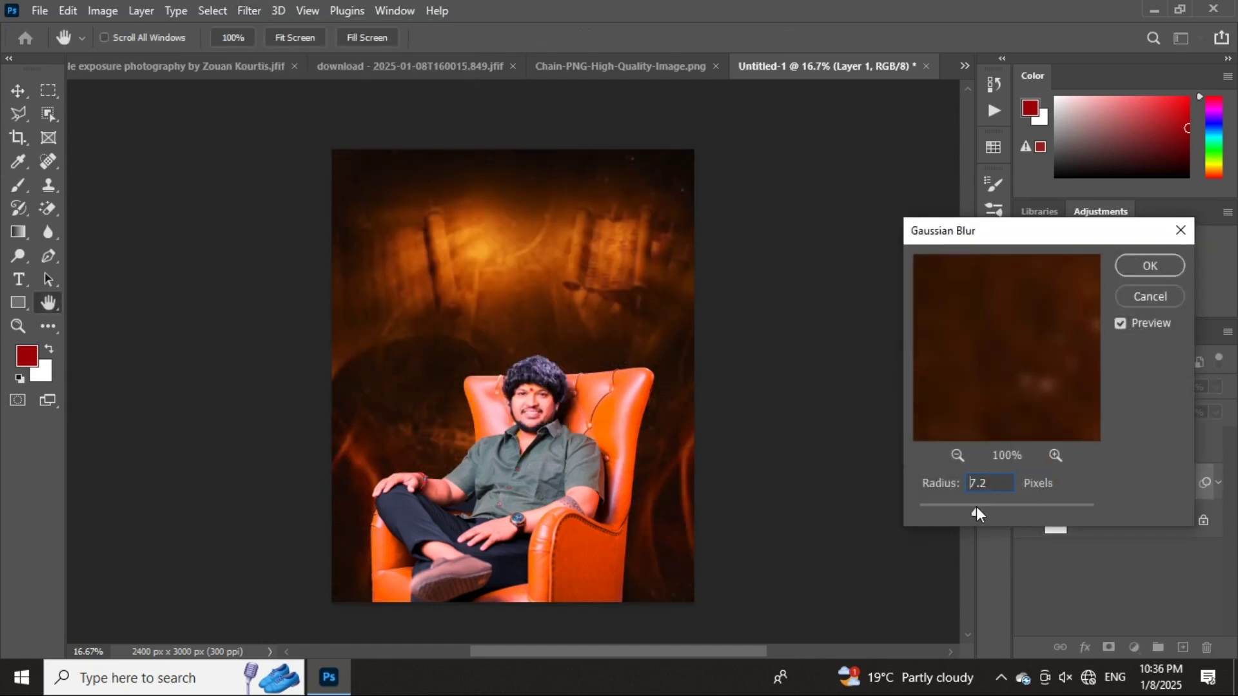
drag(993, 512, 1000, 514)
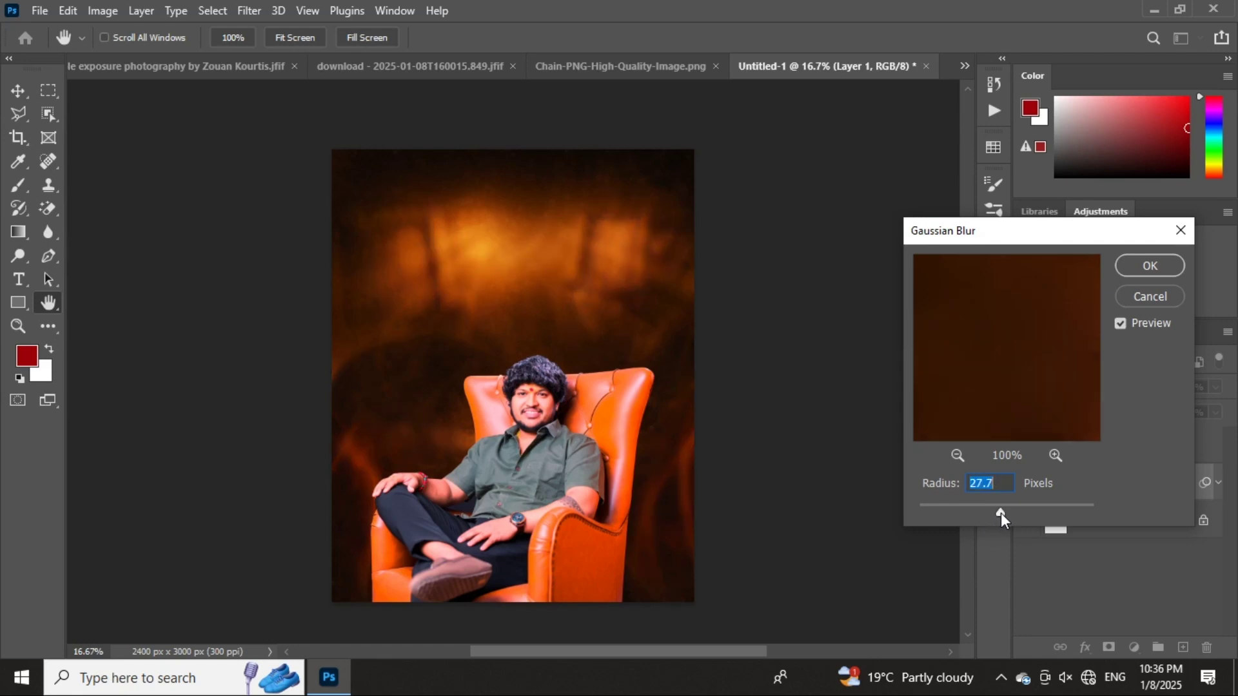
click(1150, 265)
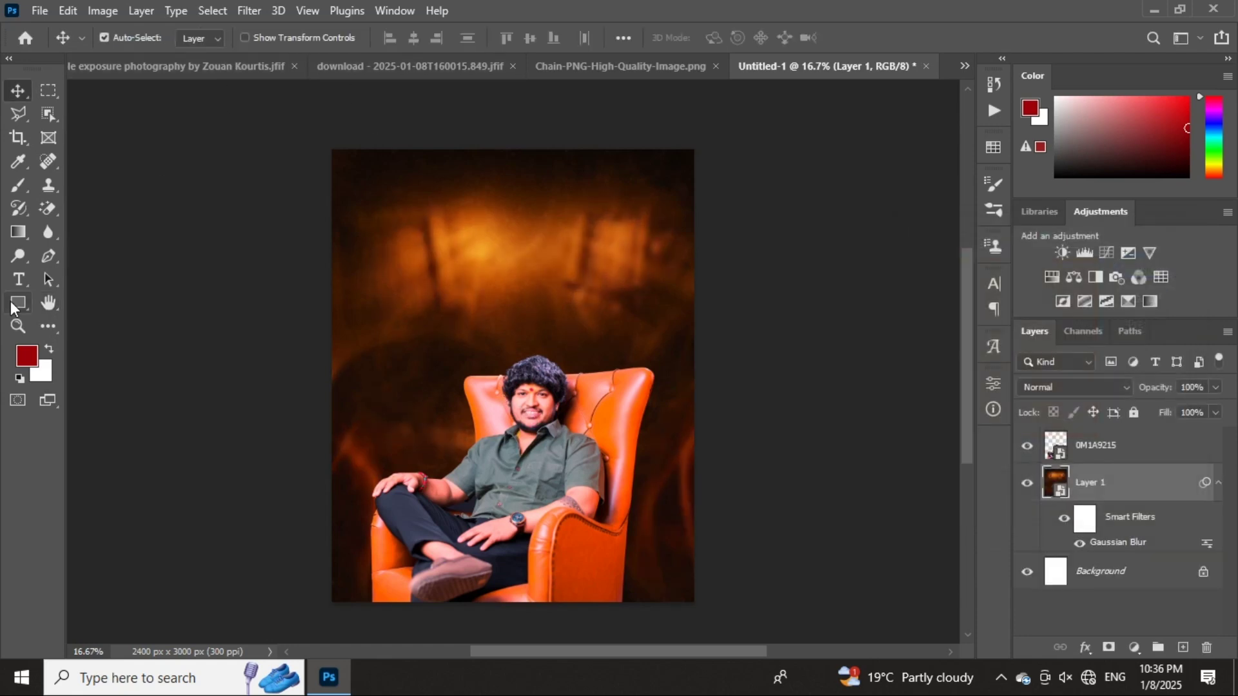
- Add a red text layer reading "dada" across the upper part of the poster, behind the portrait
click(18, 279)
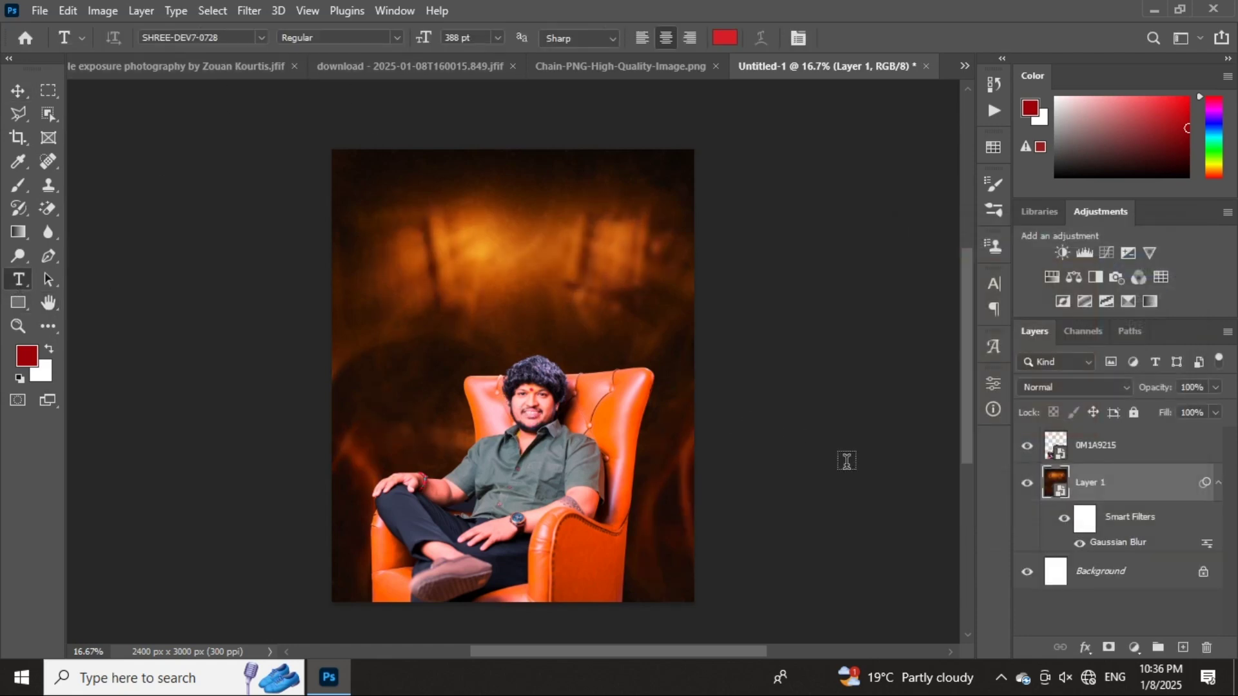
click(492, 296)
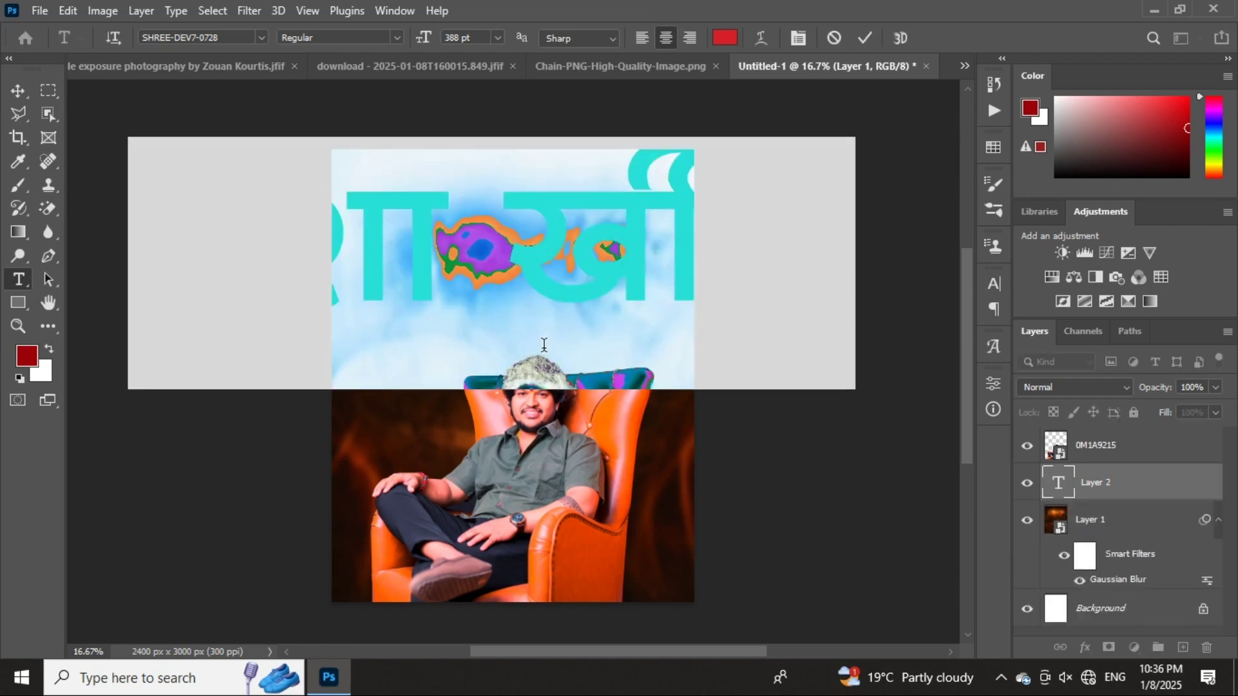
text(वरवर)
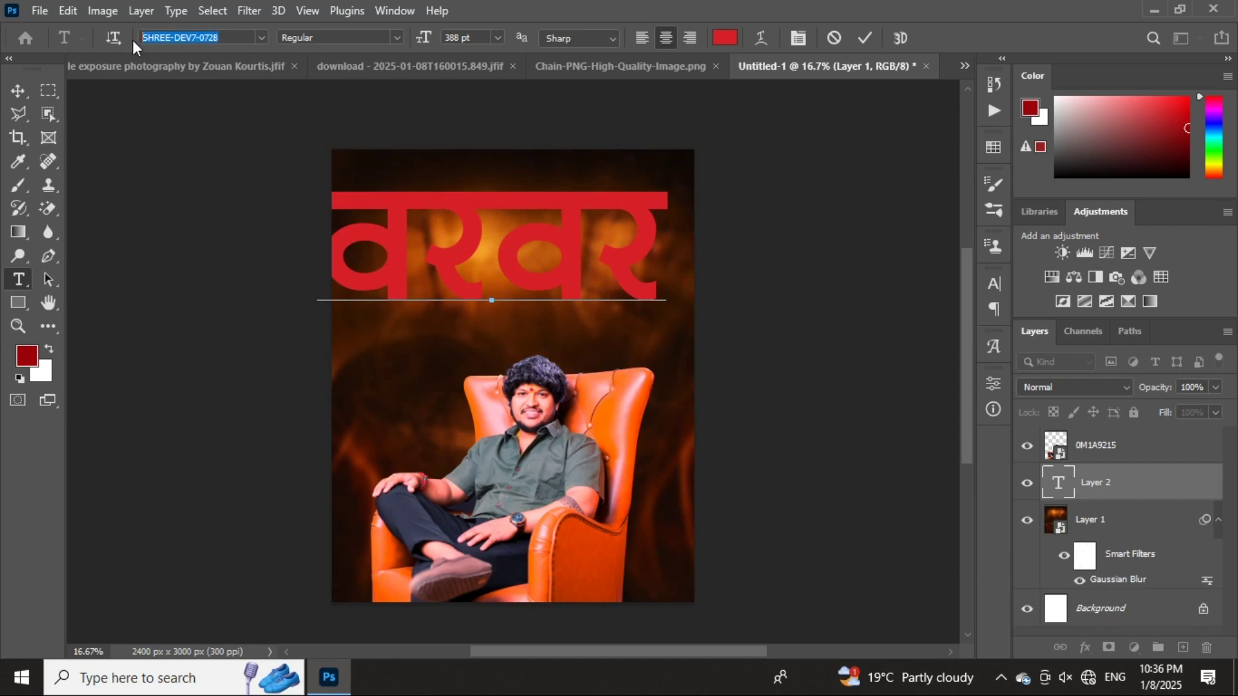
text(tek)
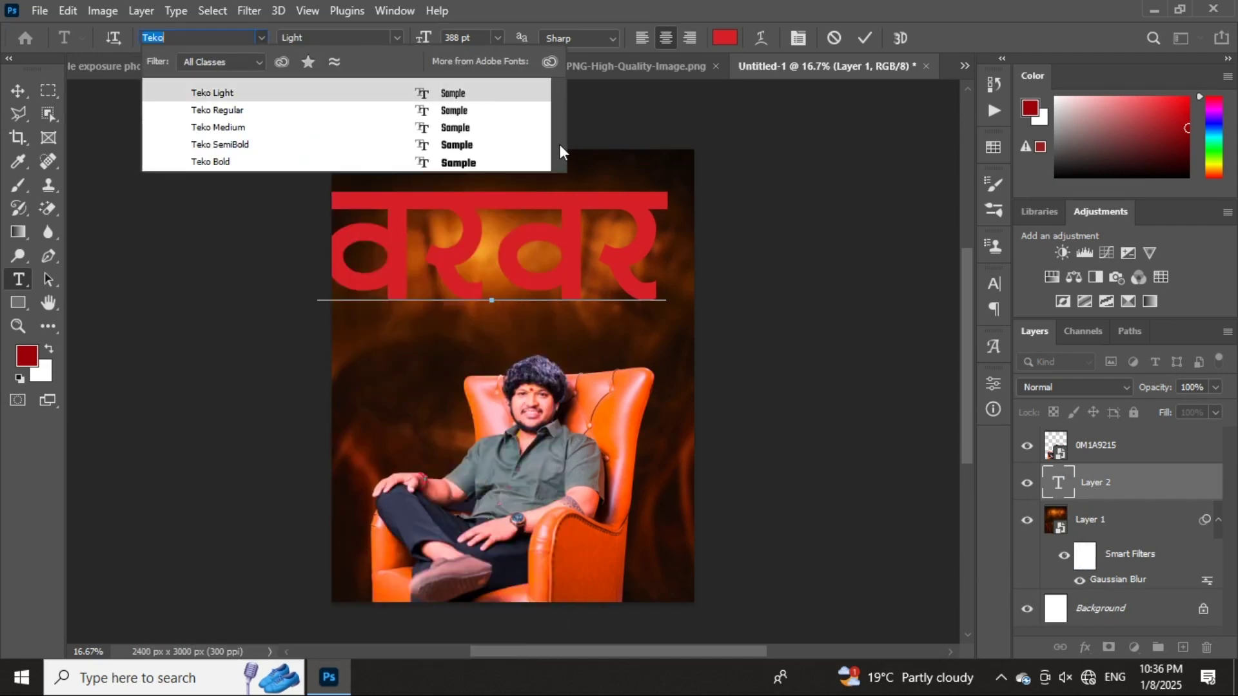
click(466, 158)
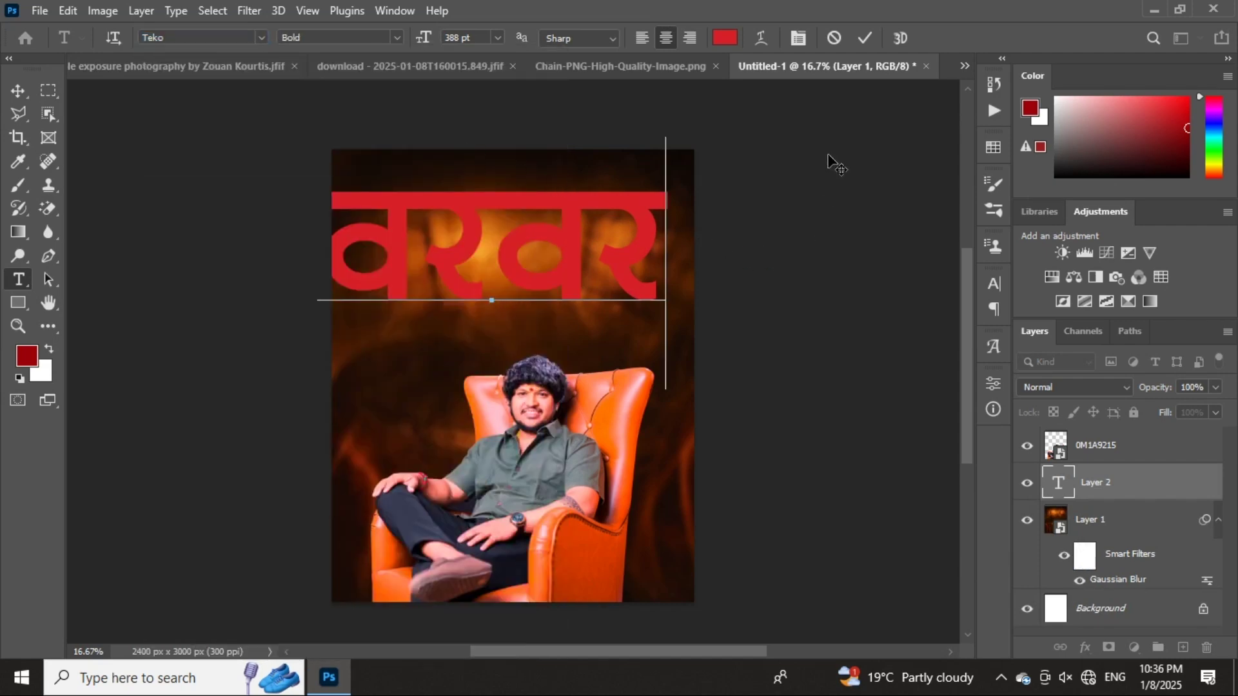
click(866, 38)
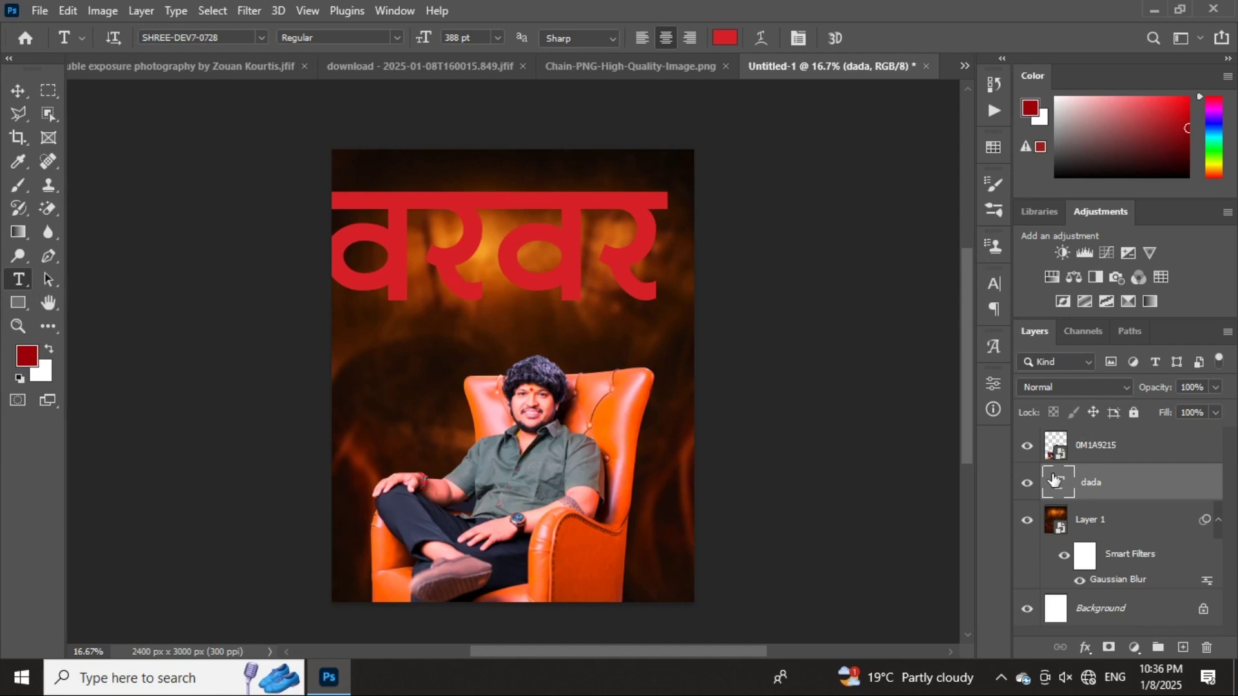
- Change the font of the "dada" text to Teko Bold
click(236, 35)
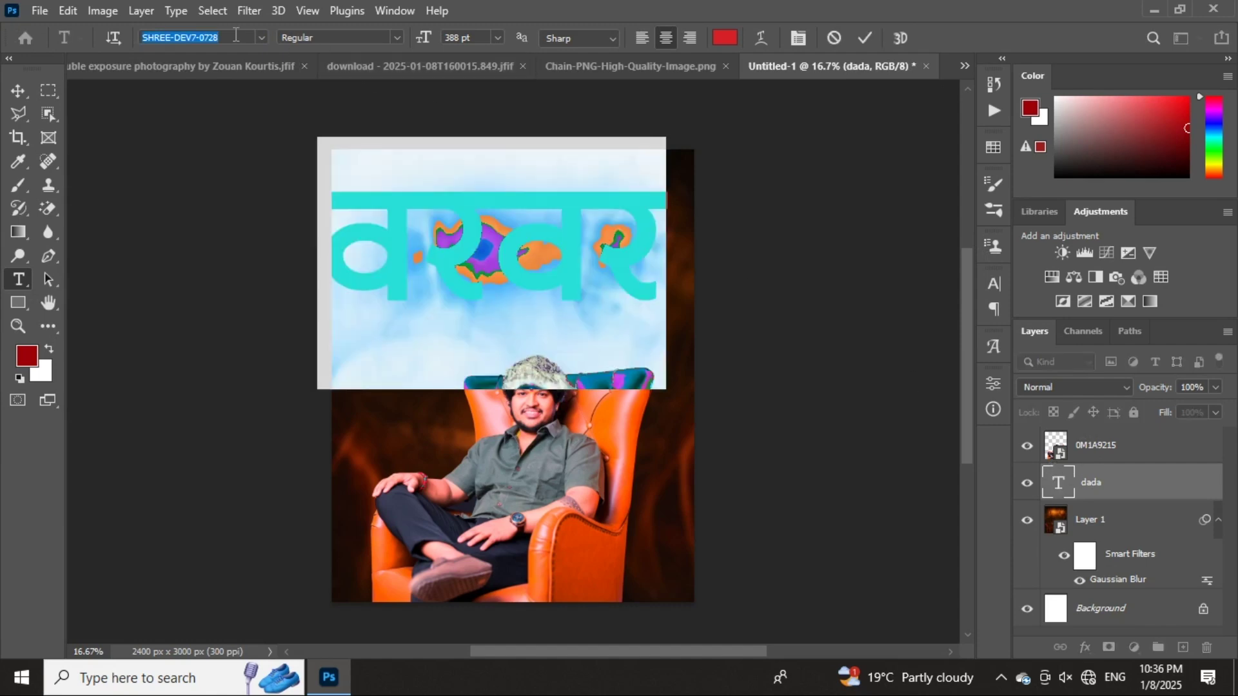
text(Teko)
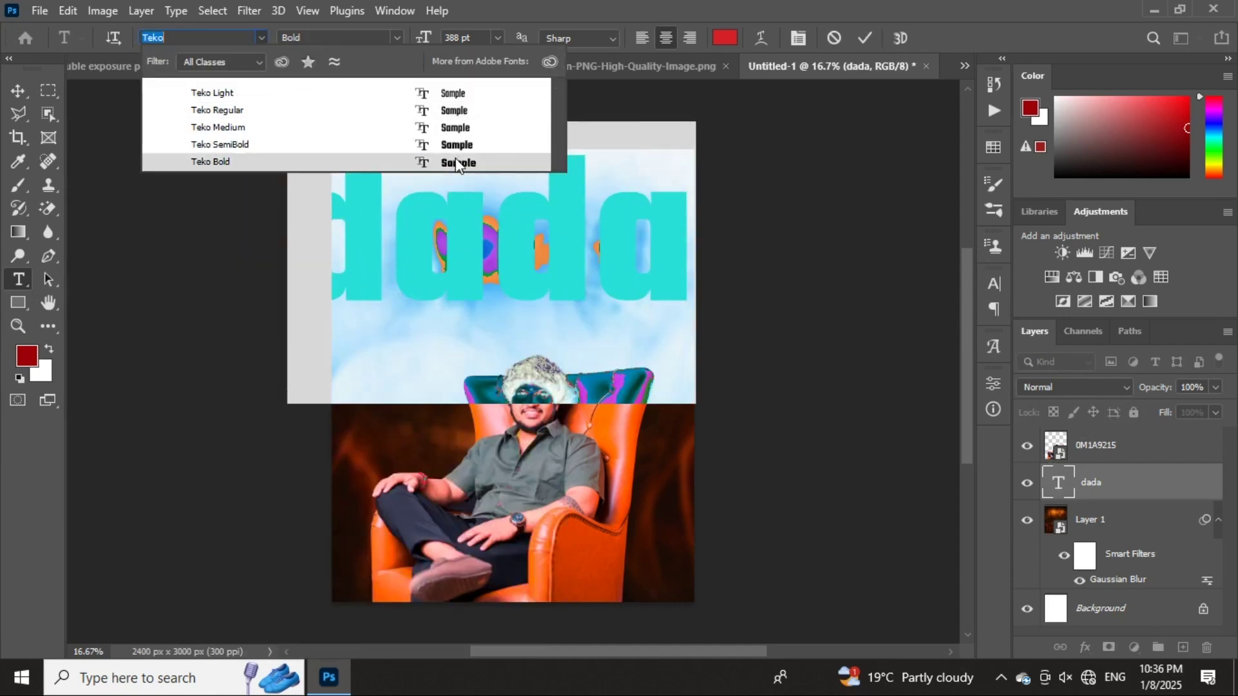
click(456, 162)
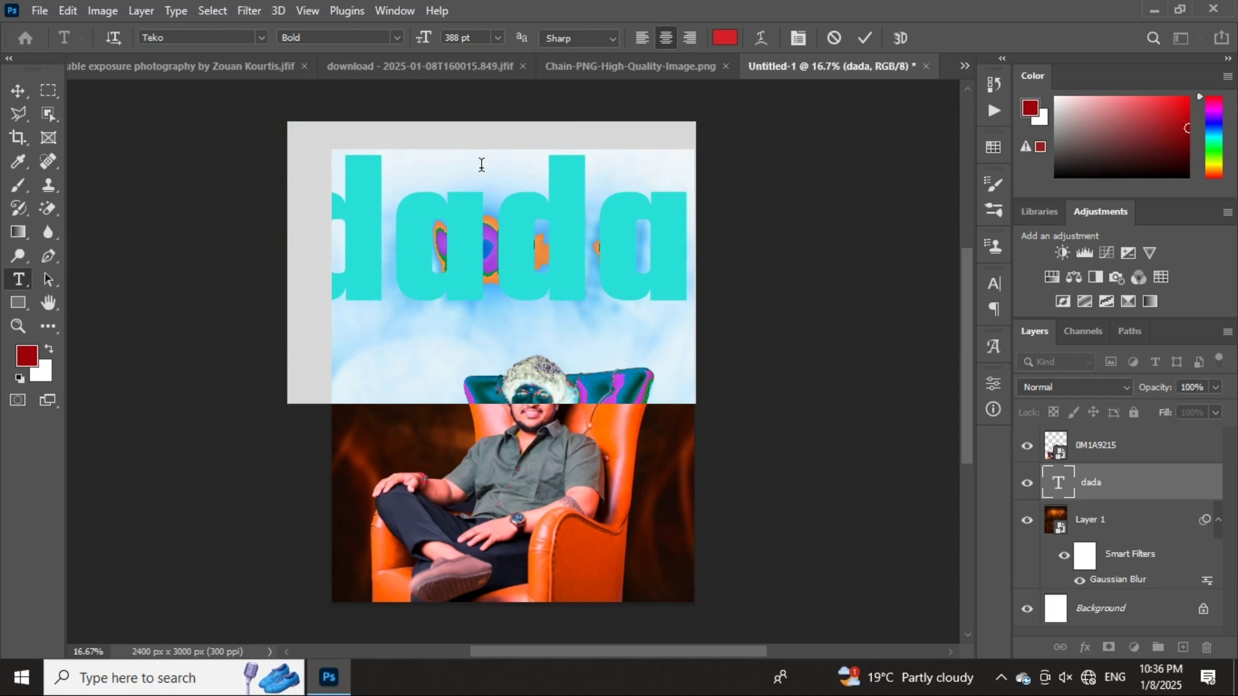
click(866, 38)
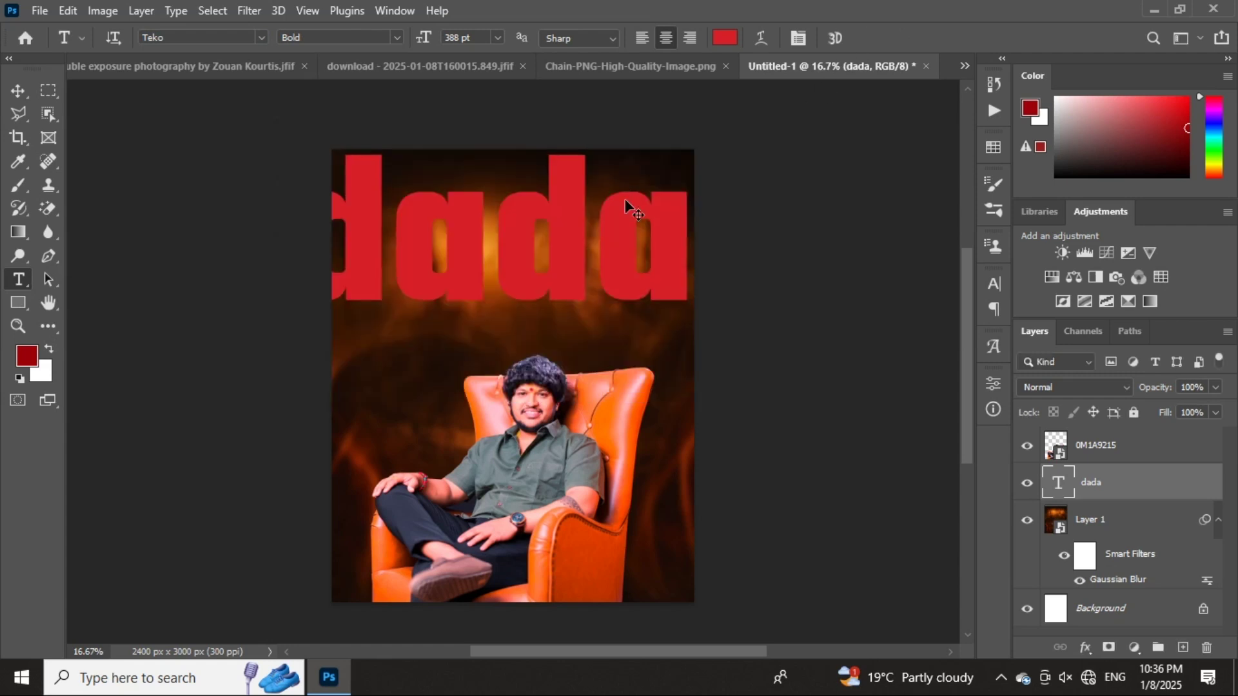
- Scale the "dada" text down to about 237 pt and center it above the man's head
key(ctrl+t)
drag(492, 121, 523, 234)
click(897, 37)
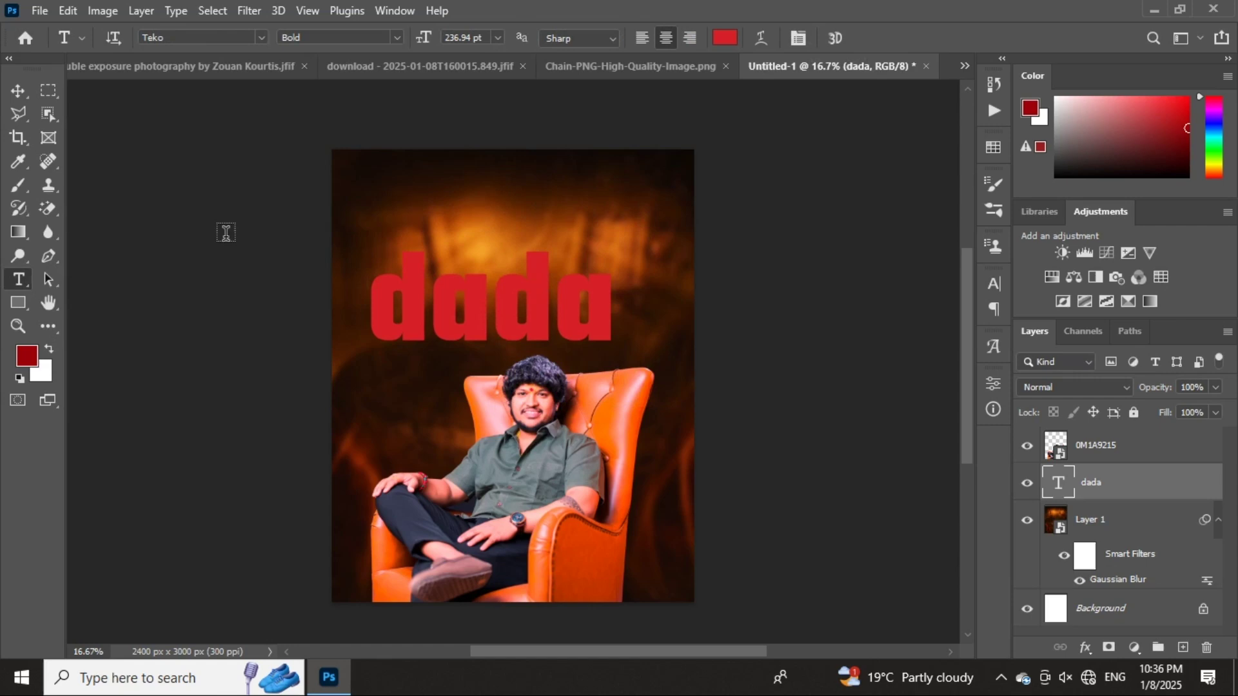
click(17, 95)
drag(551, 309, 550, 299)
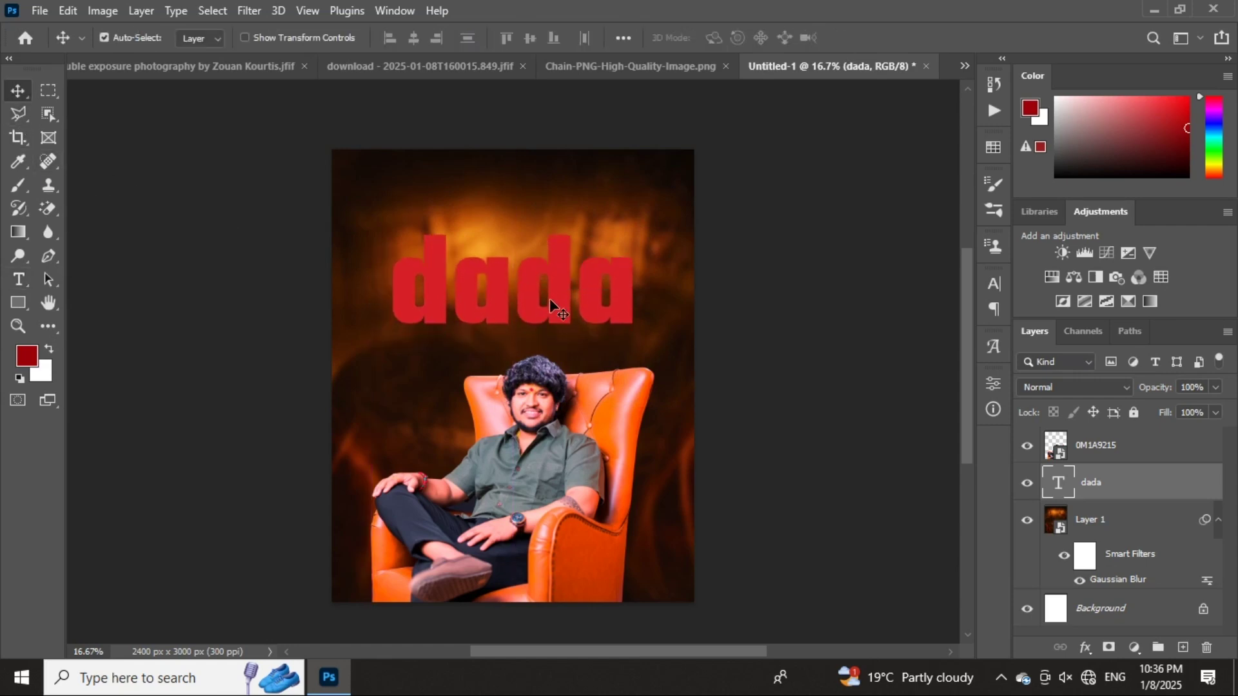
- Try the All Caps style on the "dada" text
double_click(549, 299)
click(994, 284)
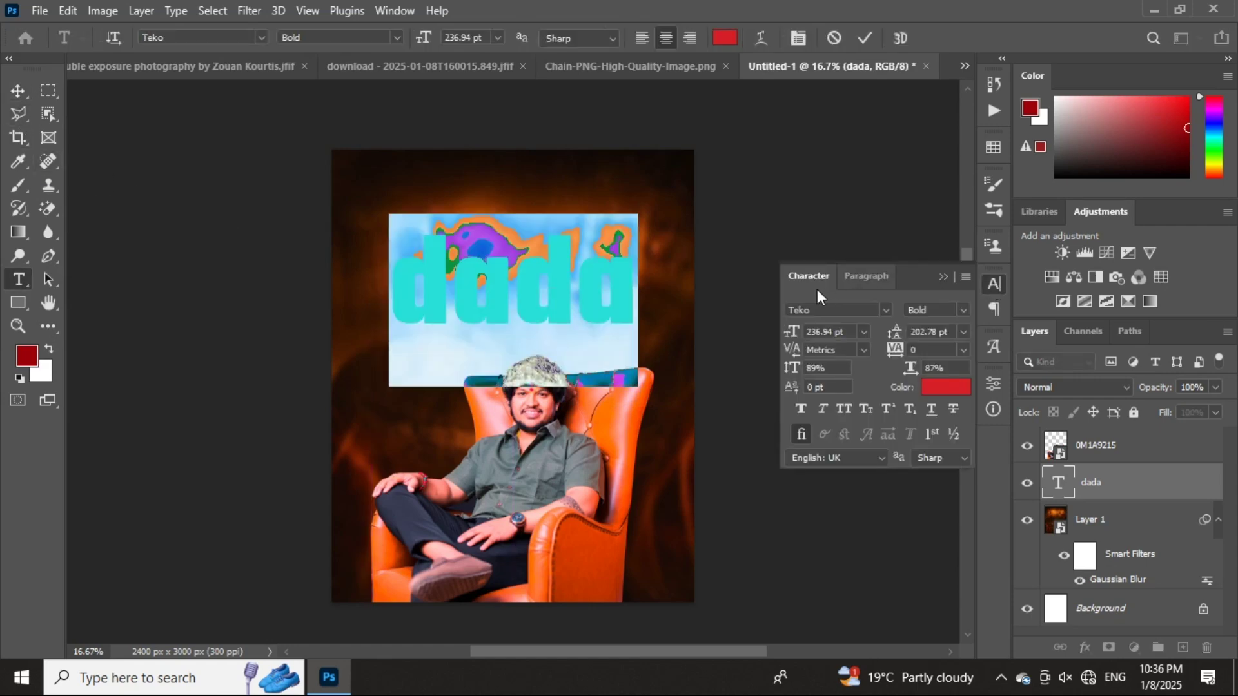
click(847, 407)
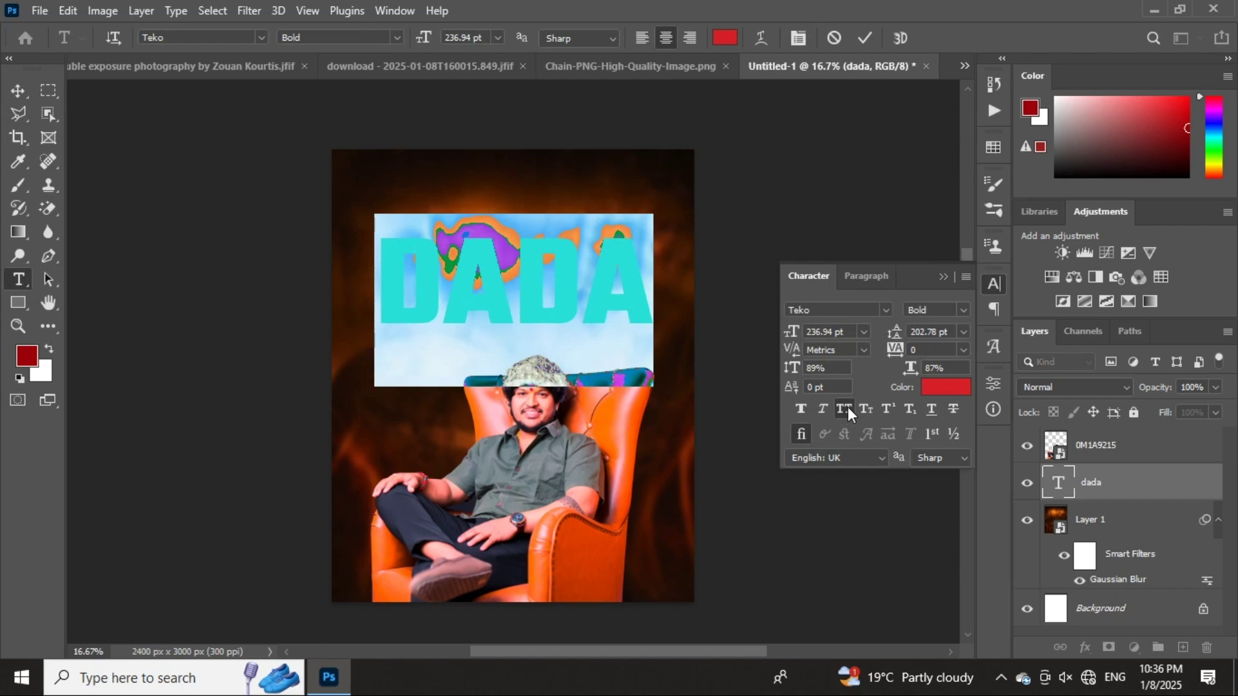
click(848, 407)
click(943, 276)
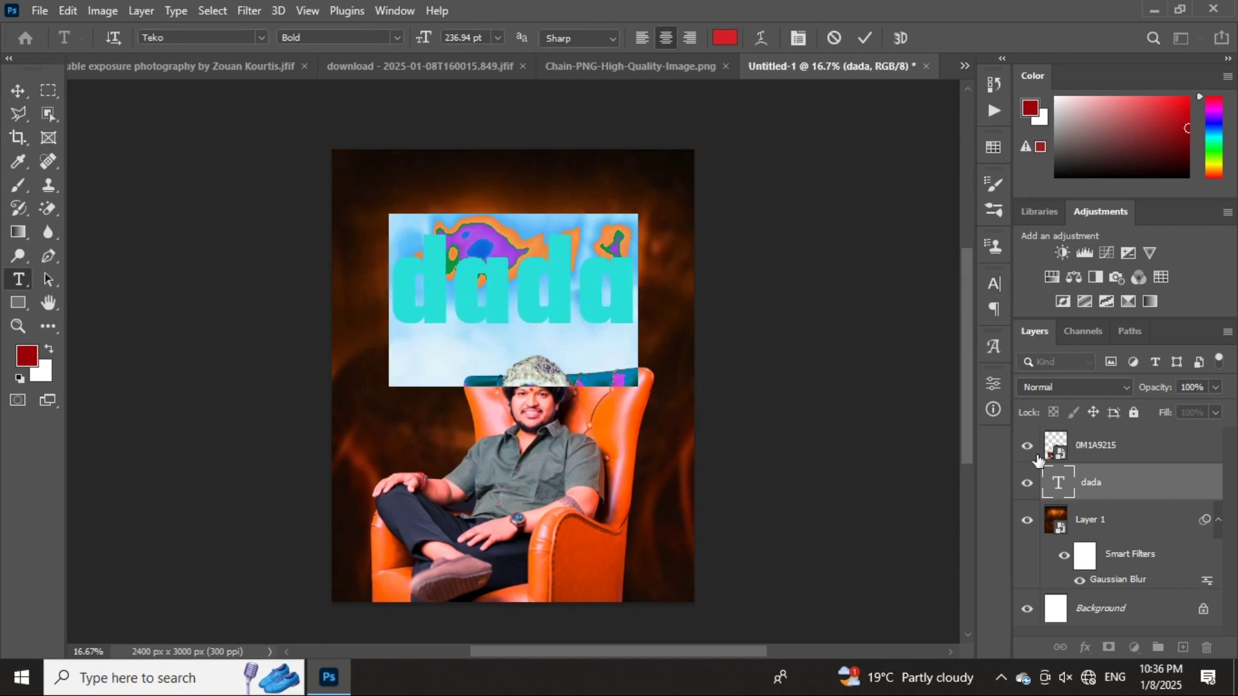
- Retype the title in capitals as "DADA" and move it slightly lower above the man
double_click(1051, 484)
text(DADA)
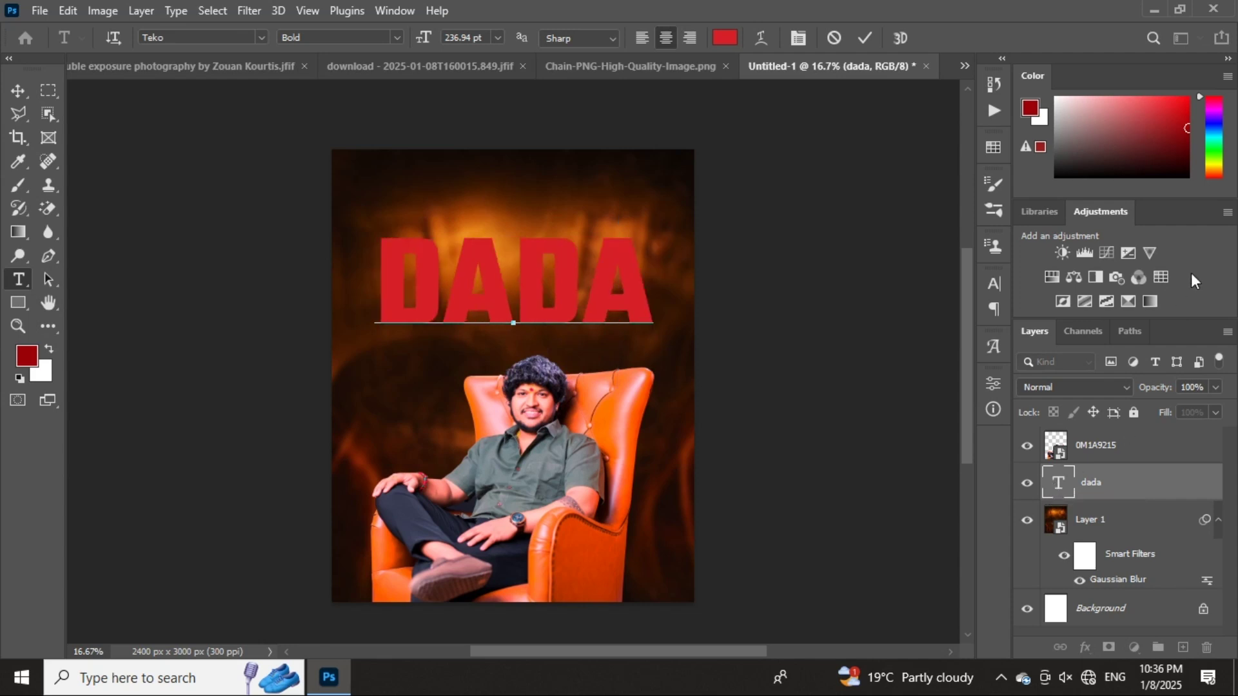
click(866, 38)
key(v)
drag(574, 259, 578, 276)
scroll(578, 276, up, 1)
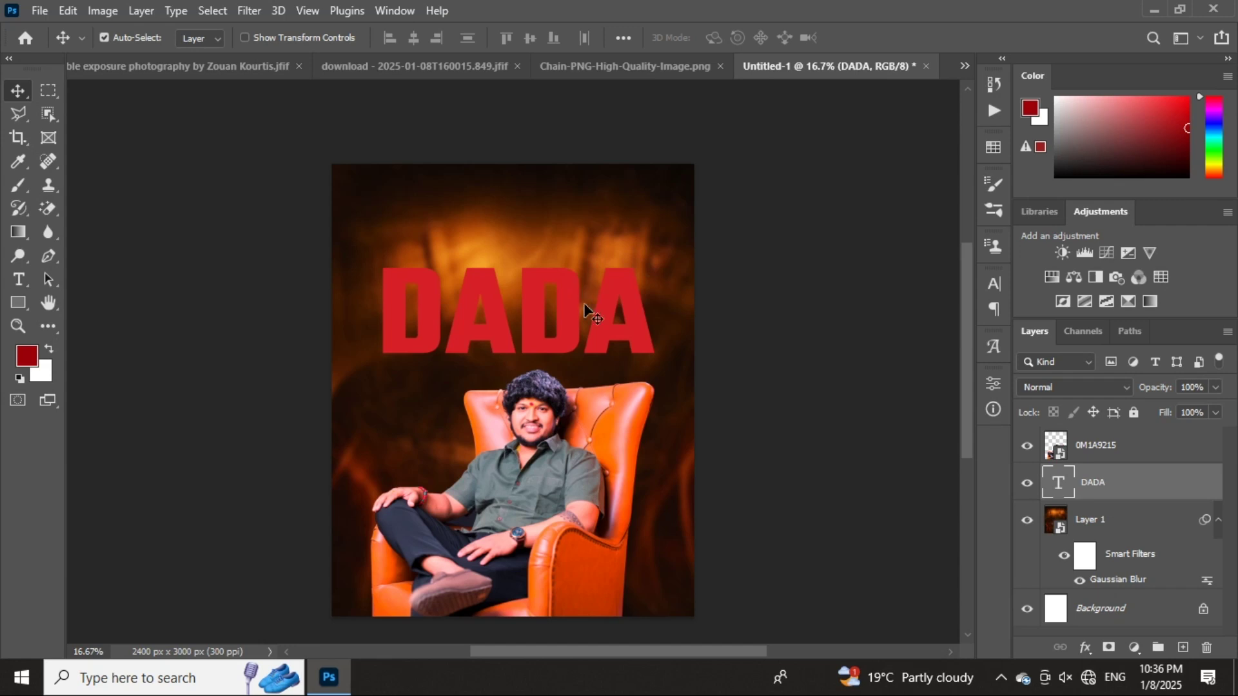
- Check the All Caps option in the character settings of the DADA title
double_click(567, 300)
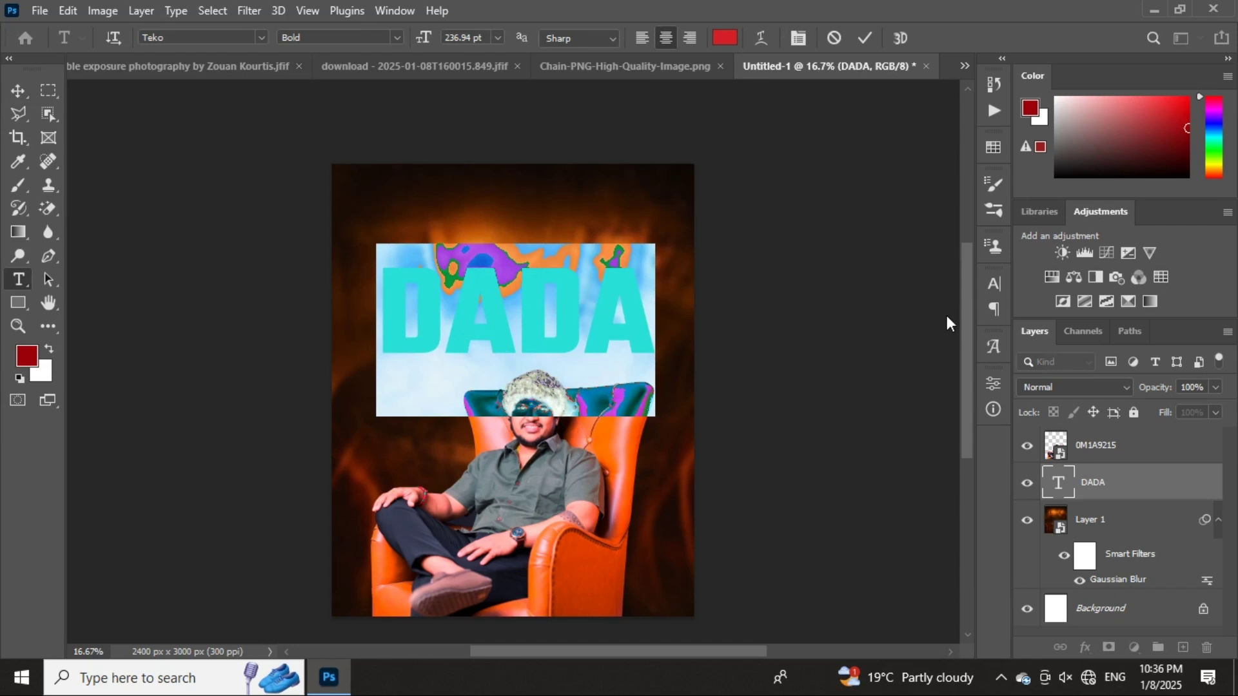
click(993, 288)
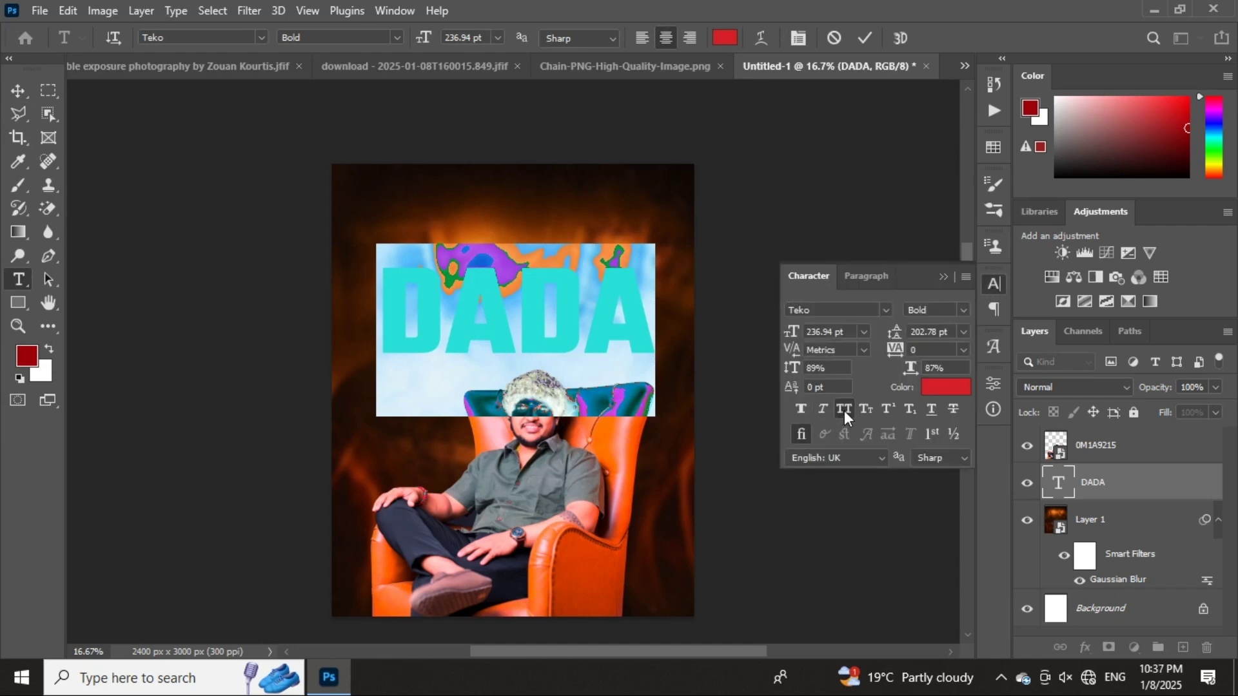
click(943, 277)
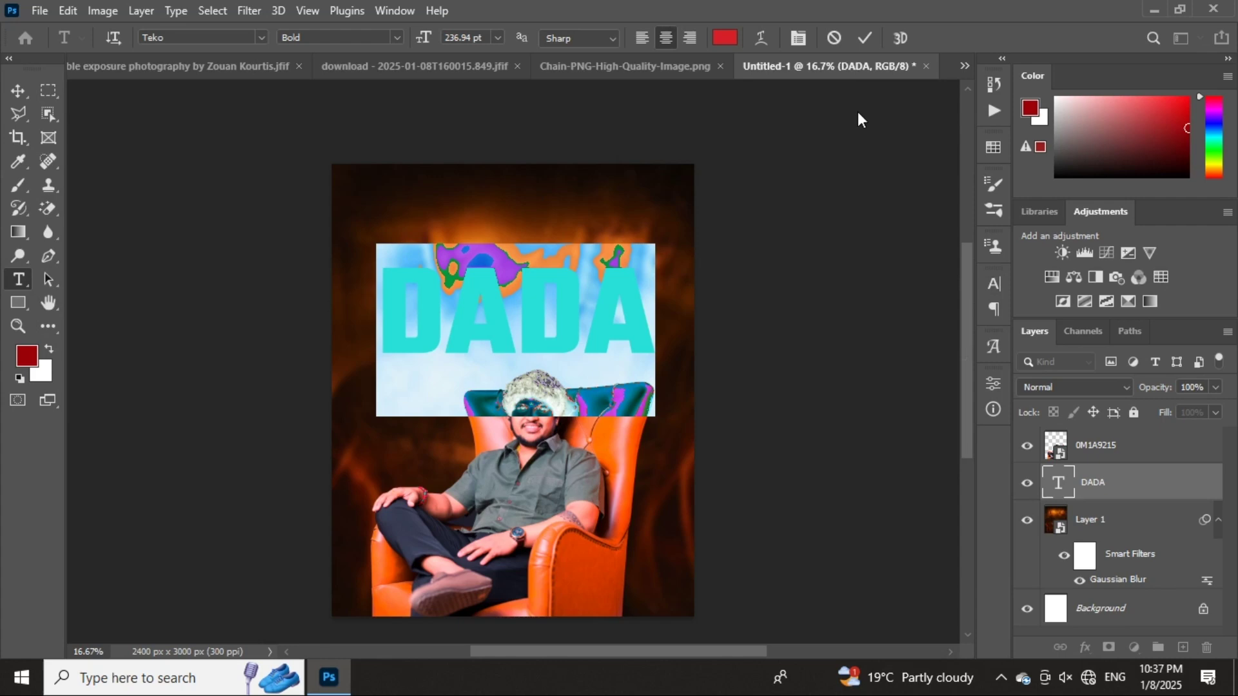
click(862, 46)
key(v)
drag(533, 305, 536, 304)
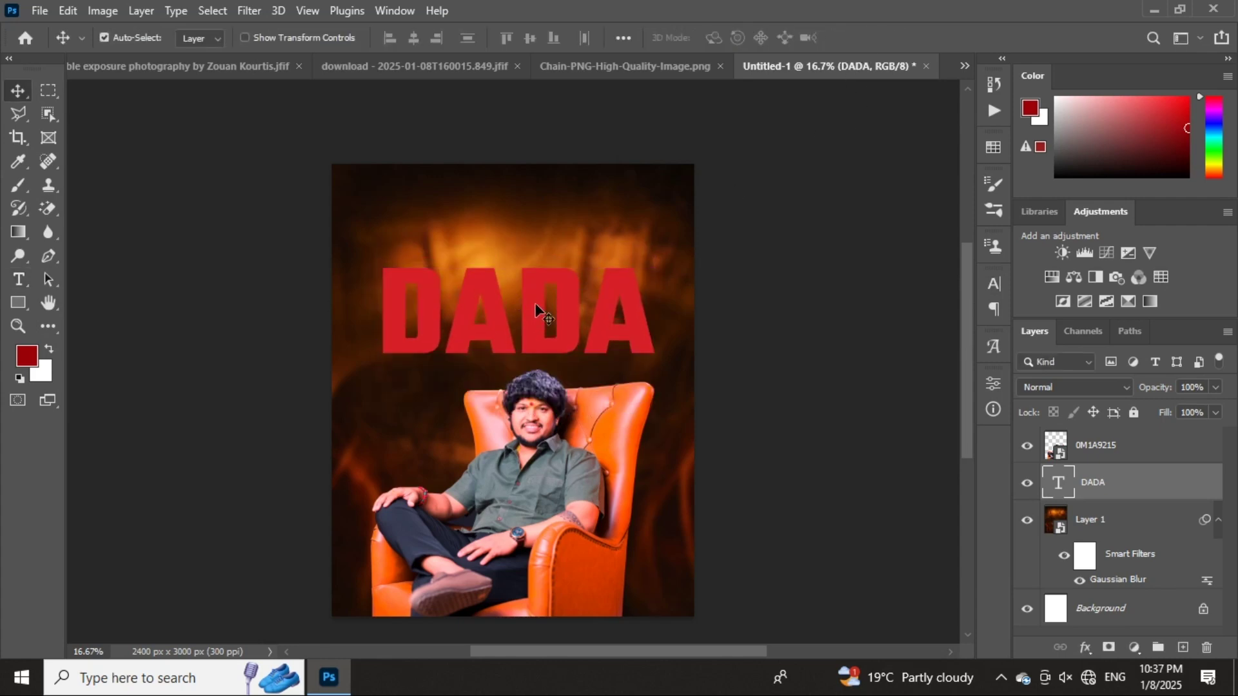
- Set the color of the DADA title text to white
double_click(537, 310)
click(725, 37)
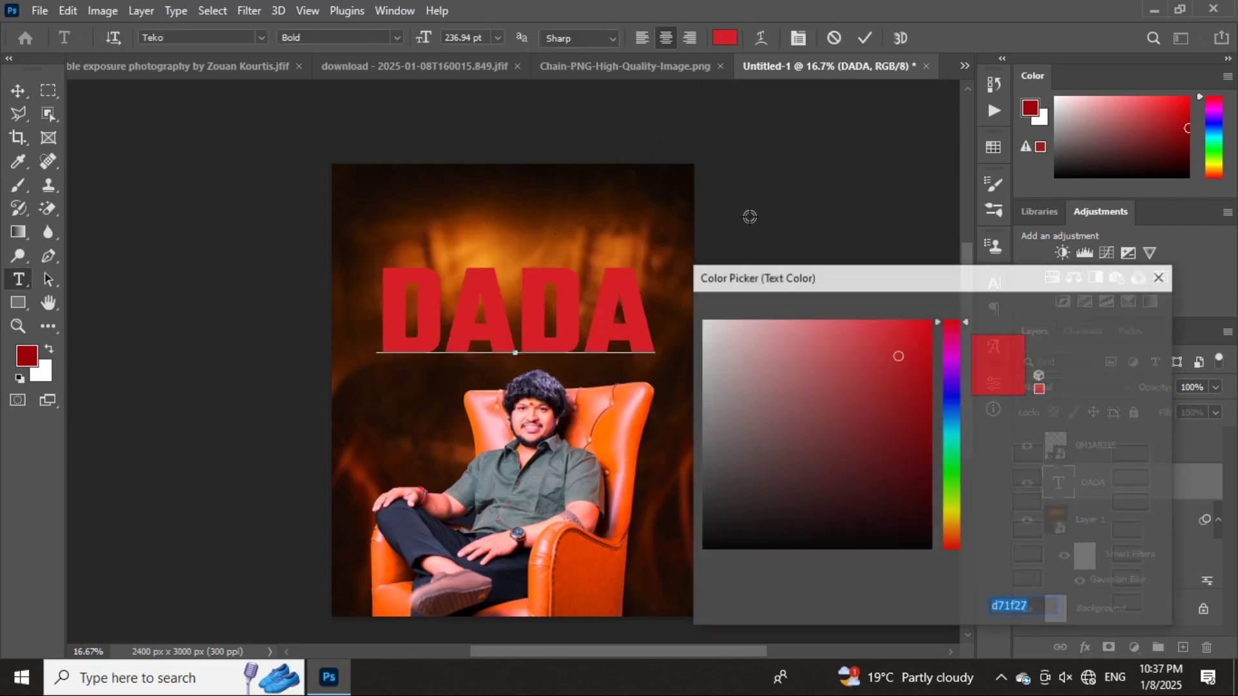
drag(741, 349, 703, 320)
click(1127, 311)
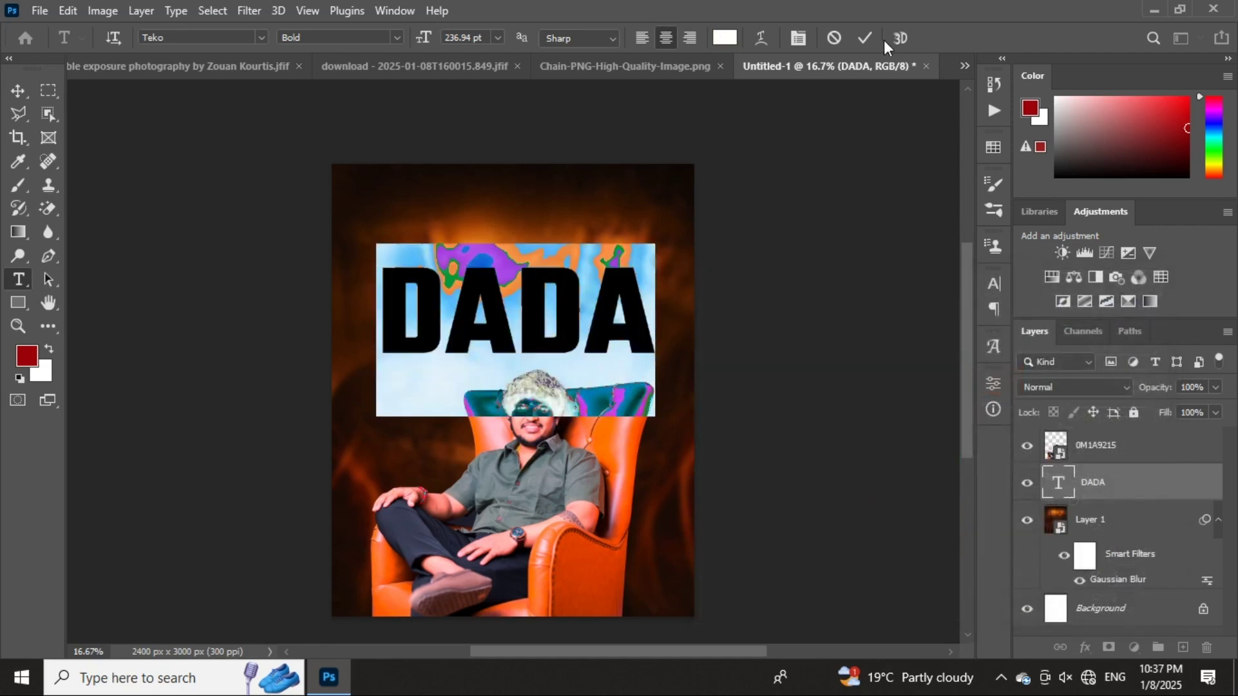
- Commit the white DADA title text and set its layer's blend mode to Overlay
click(865, 38)
key(v)
click(1076, 387)
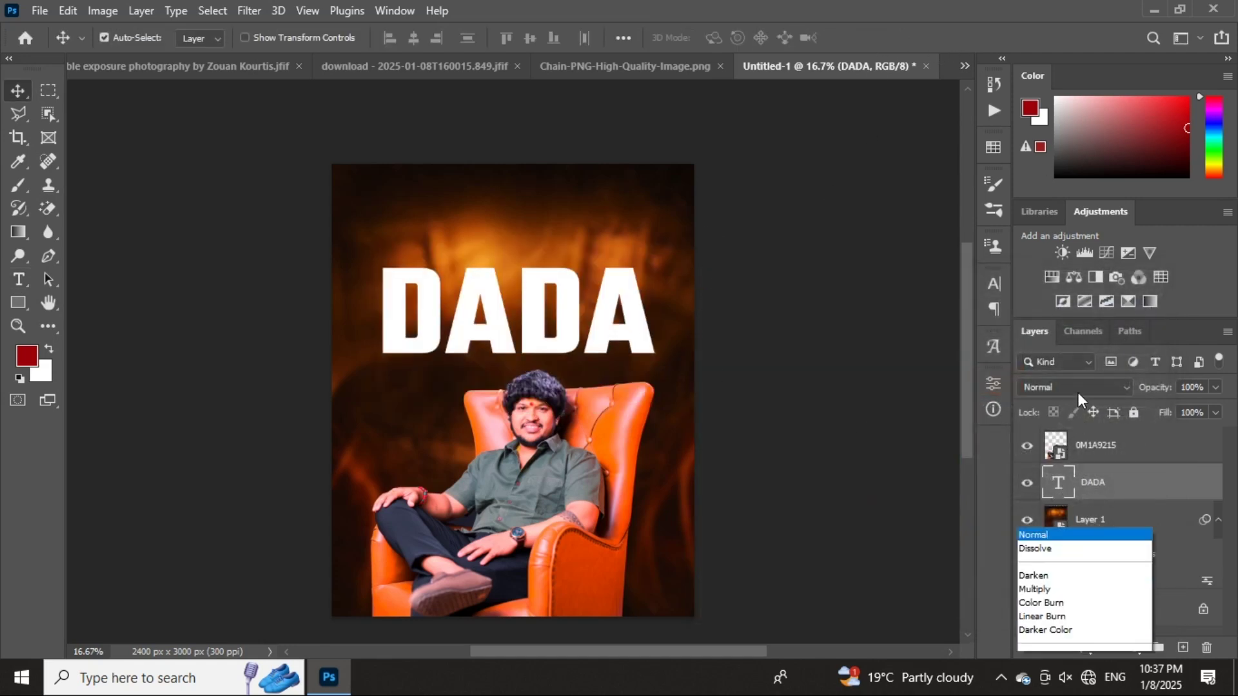
click(1063, 421)
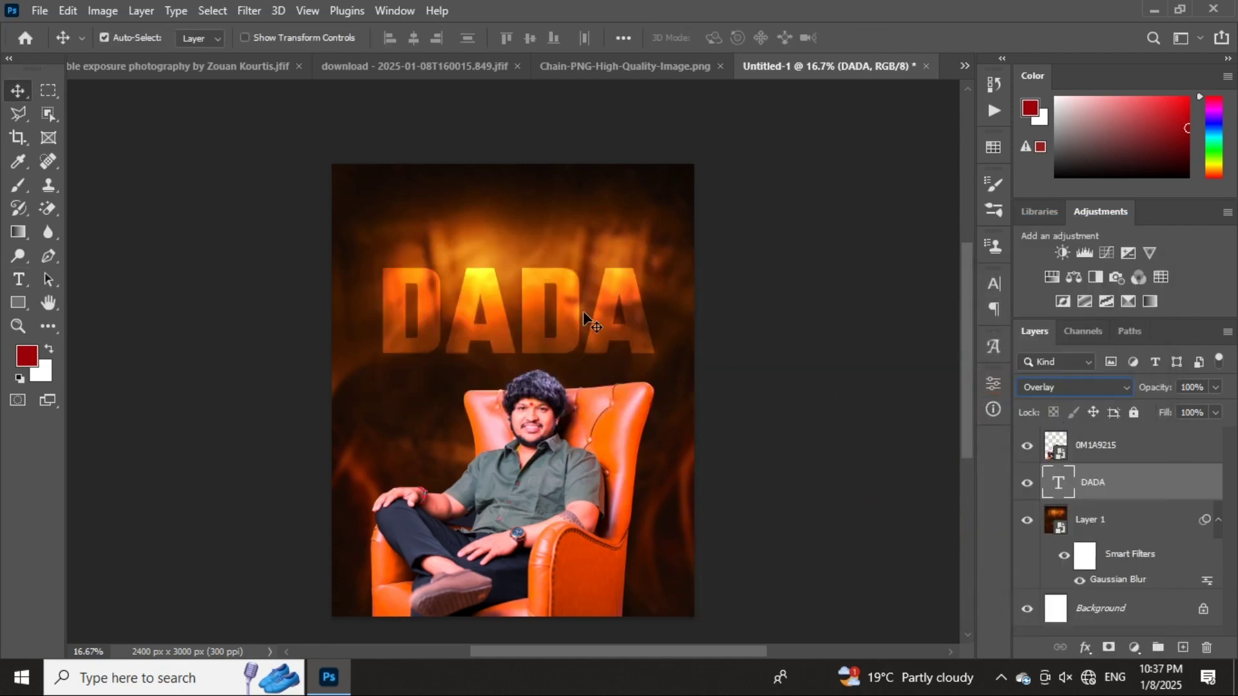
- Move the DADA title down behind the man's head and enlarge it slightly around its center
drag(564, 298, 568, 338)
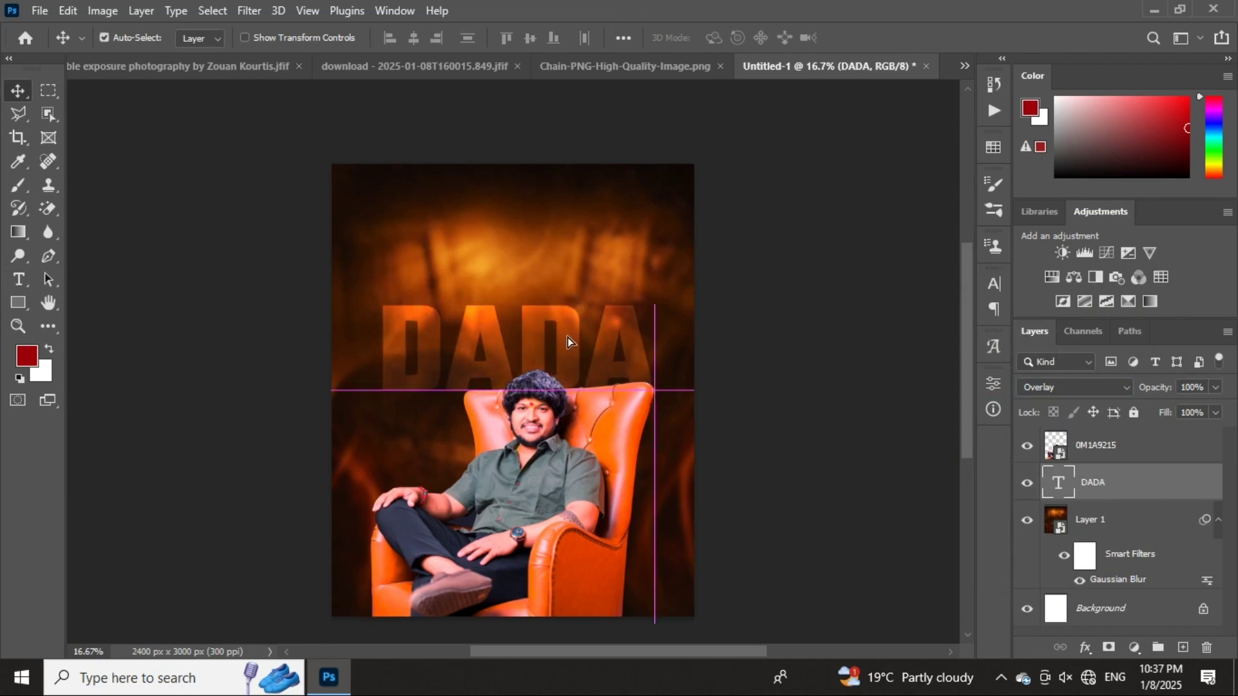
key(ctrl+t)
drag(655, 368, 675, 367)
click(897, 39)
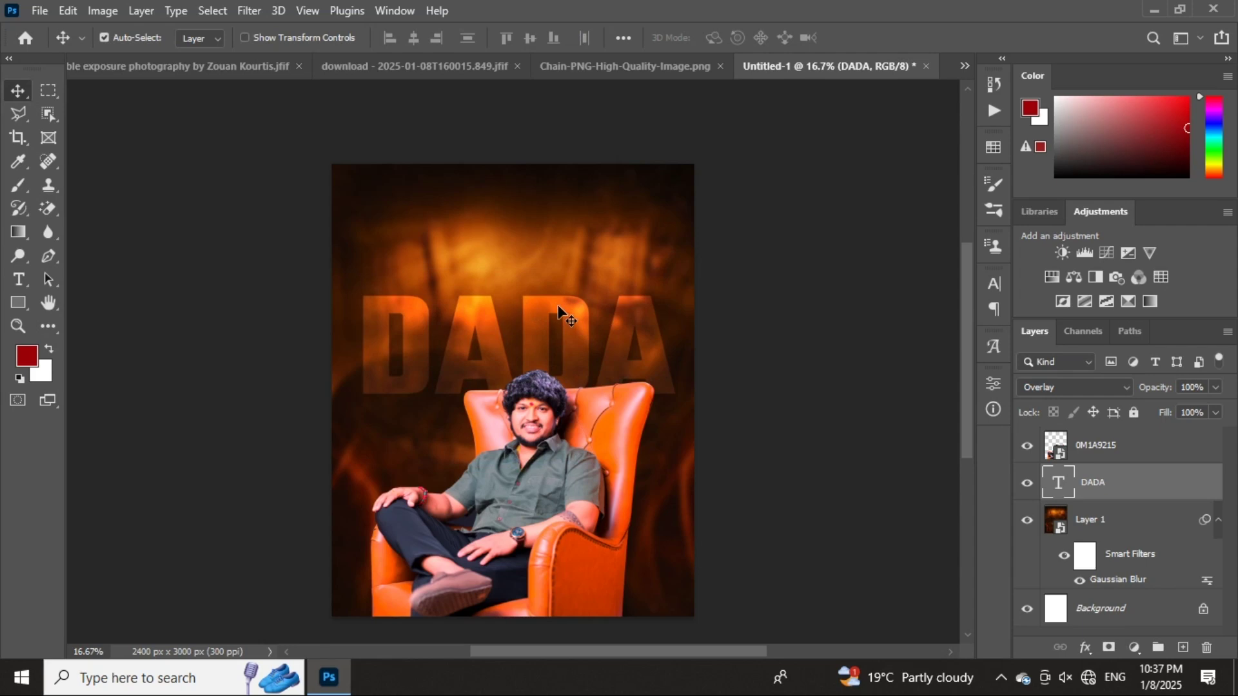
- Duplicate the DADA title above the original, scale the copy to about 75% and center it horizontally on the poster
drag(568, 315, 570, 201)
key(ctrl+t)
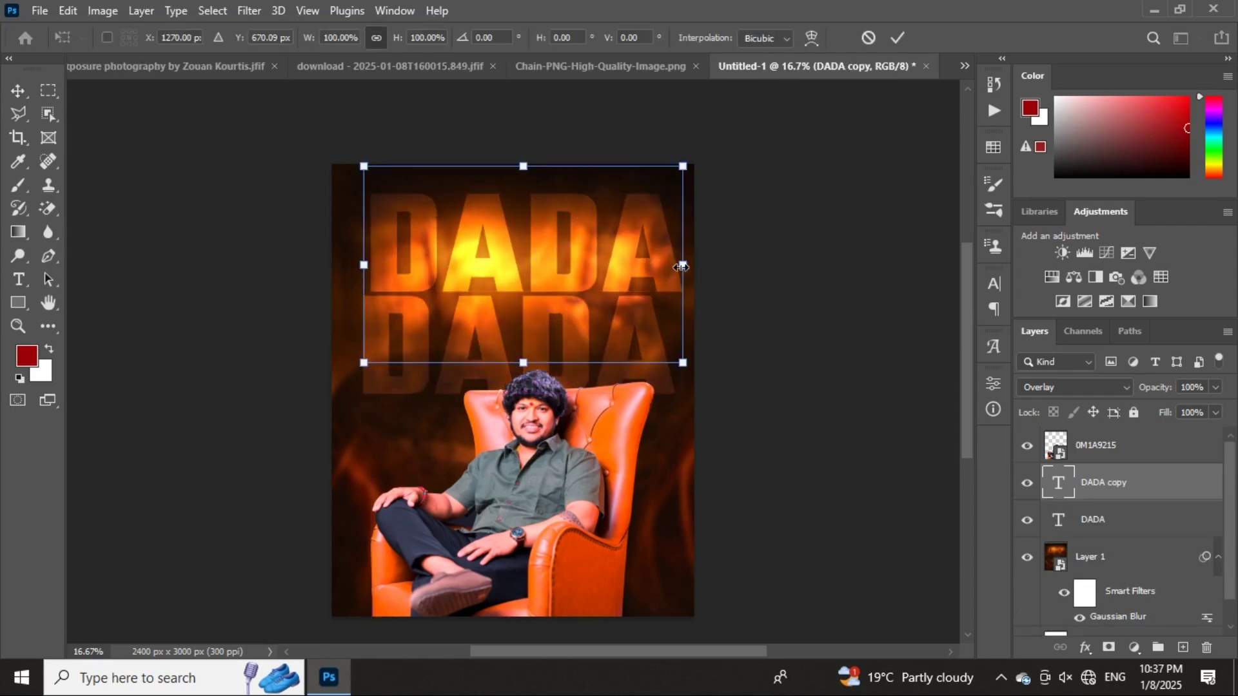
drag(683, 264, 609, 263)
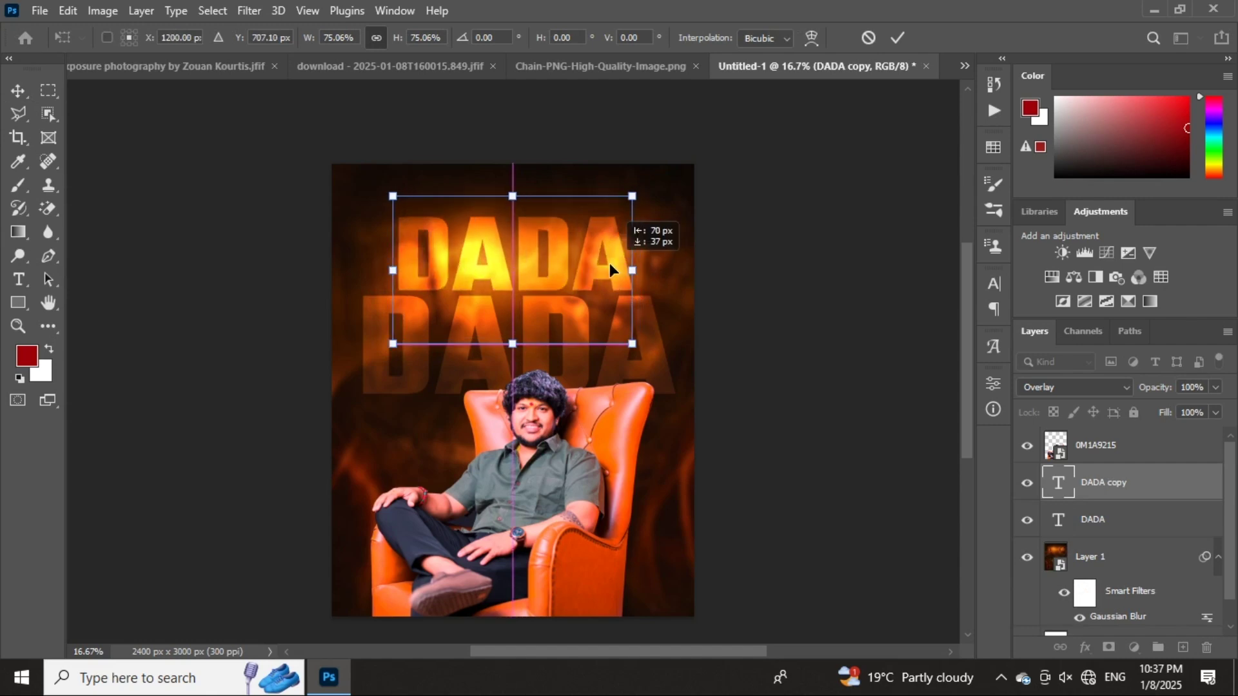
click(898, 38)
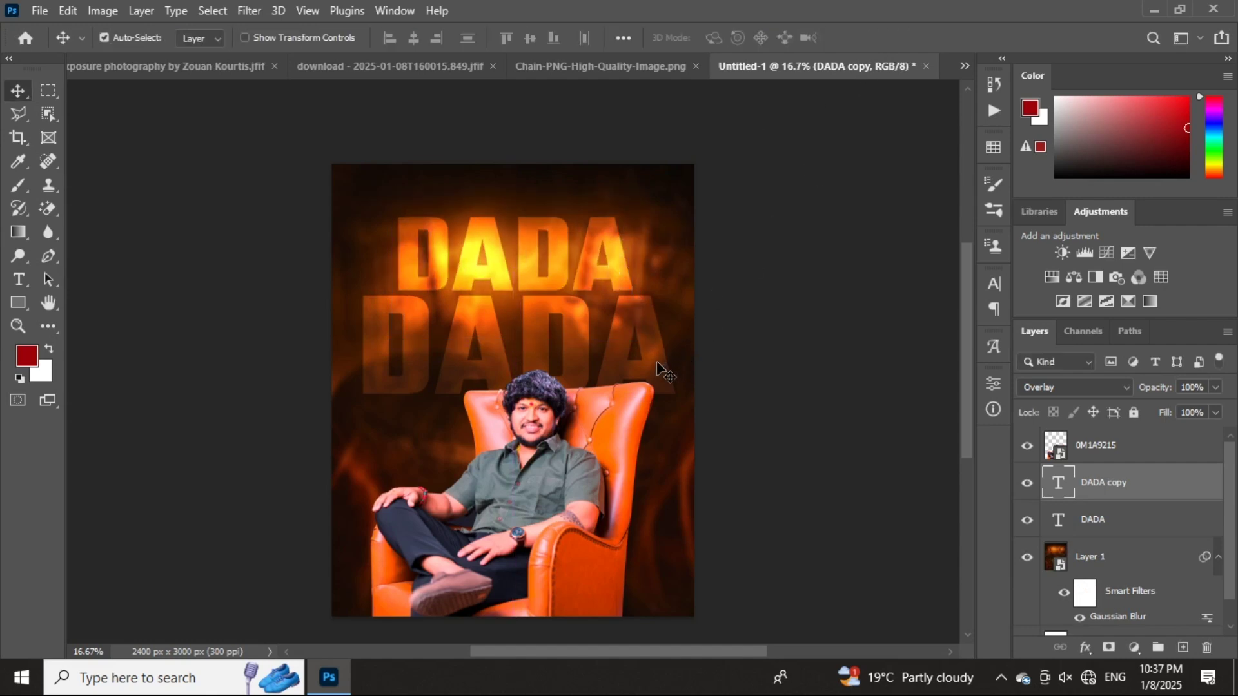
- Lower the opacity of the large DADA title to 29% and of the smaller copy above it to 57%
click(526, 338)
click(1027, 520)
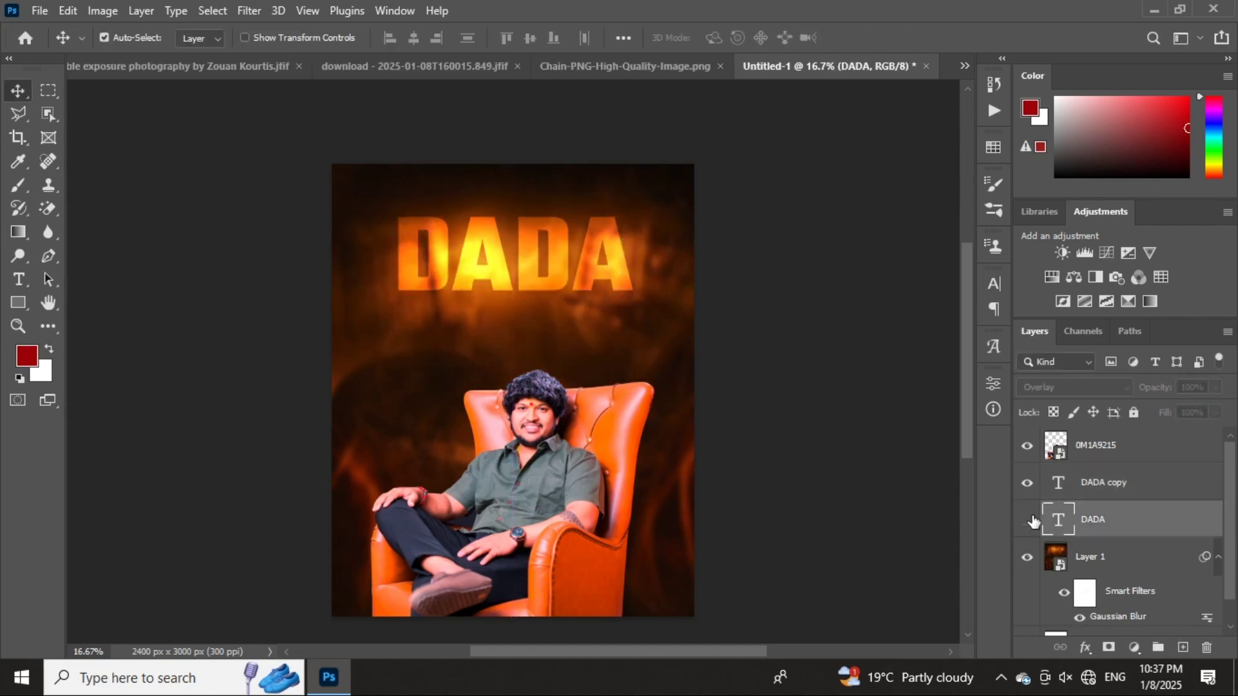
click(1027, 520)
click(1027, 519)
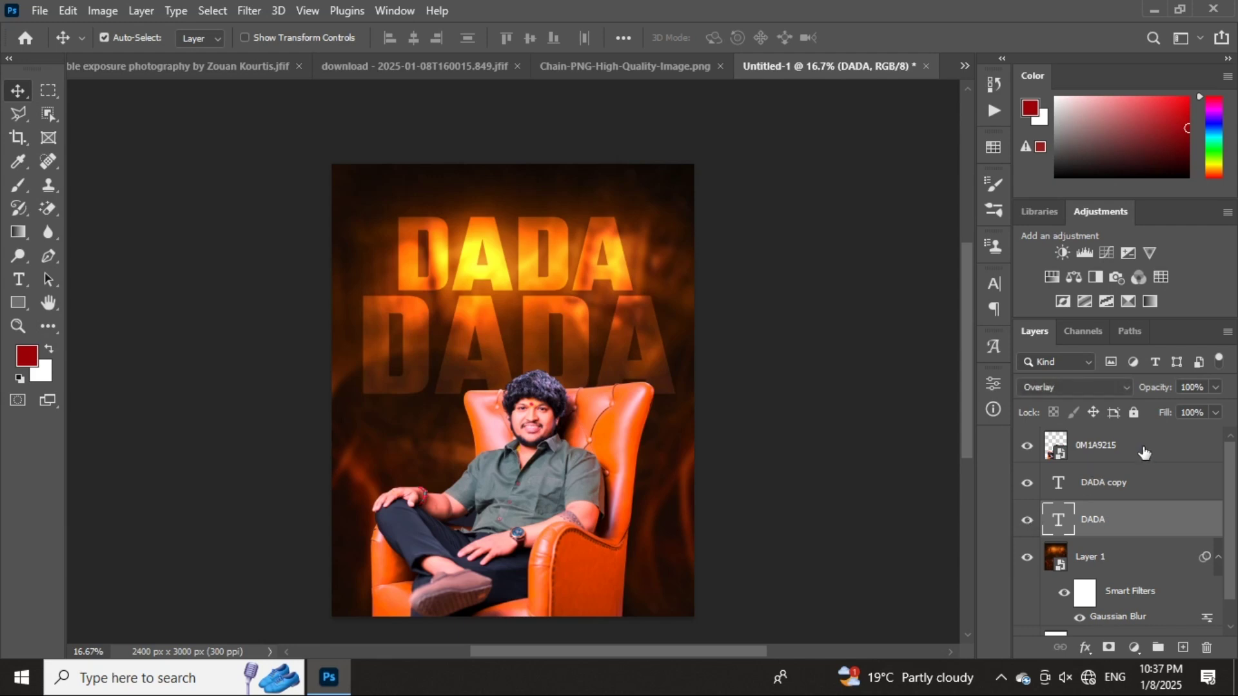
mouse_move(1161, 390)
mouse_down()
mouse_move(1137, 389)
mouse_move(1155, 391)
mouse_up()
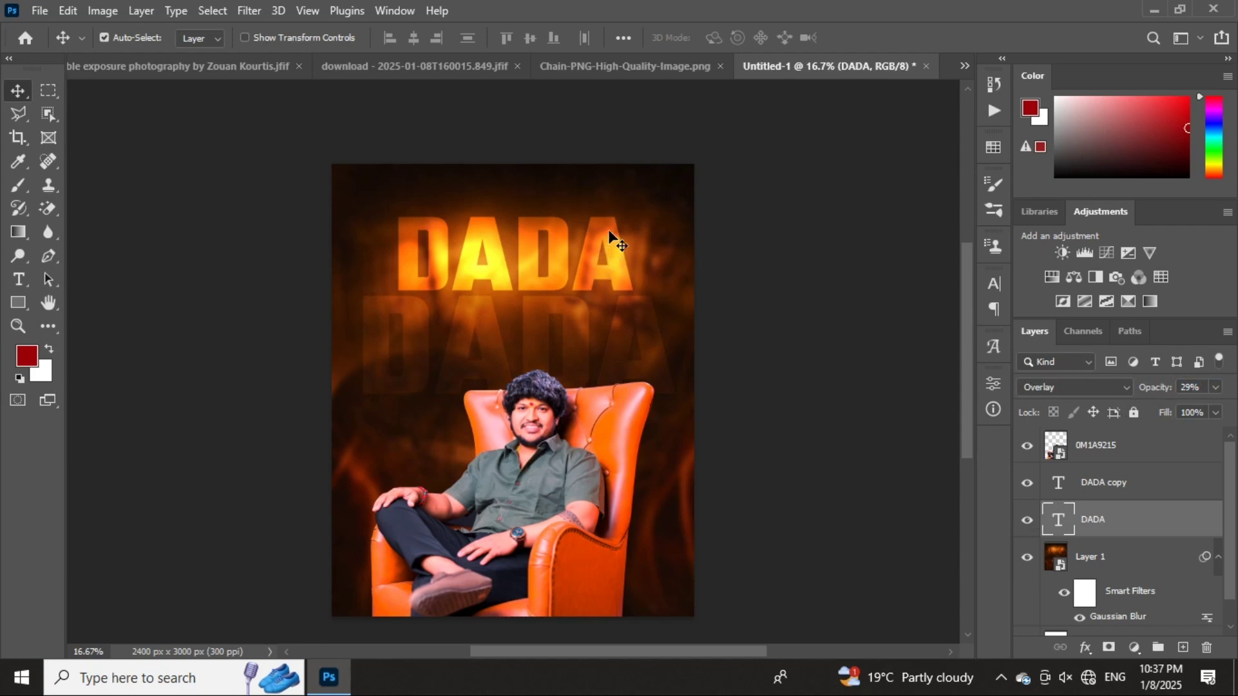
click(612, 252)
drag(1152, 390, 1147, 389)
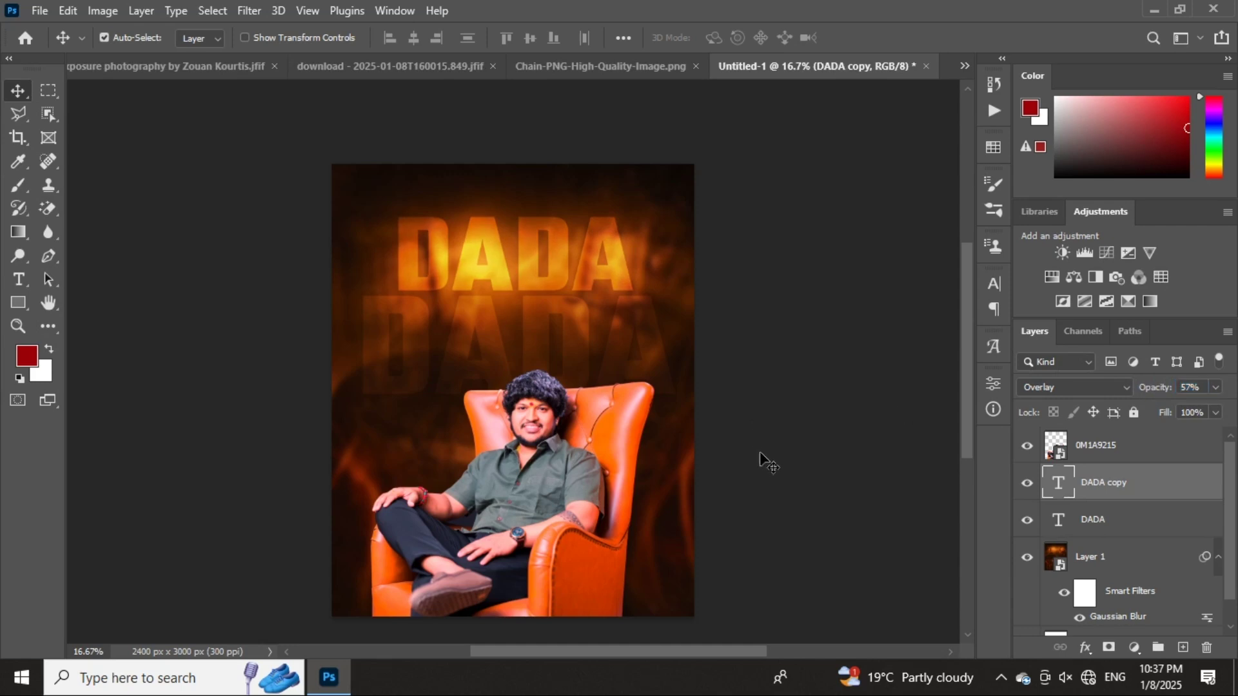
- With Layer 1 selected in the poster, convert the Soul's Echo double exposure image to a smart object and copy it
click(1074, 561)
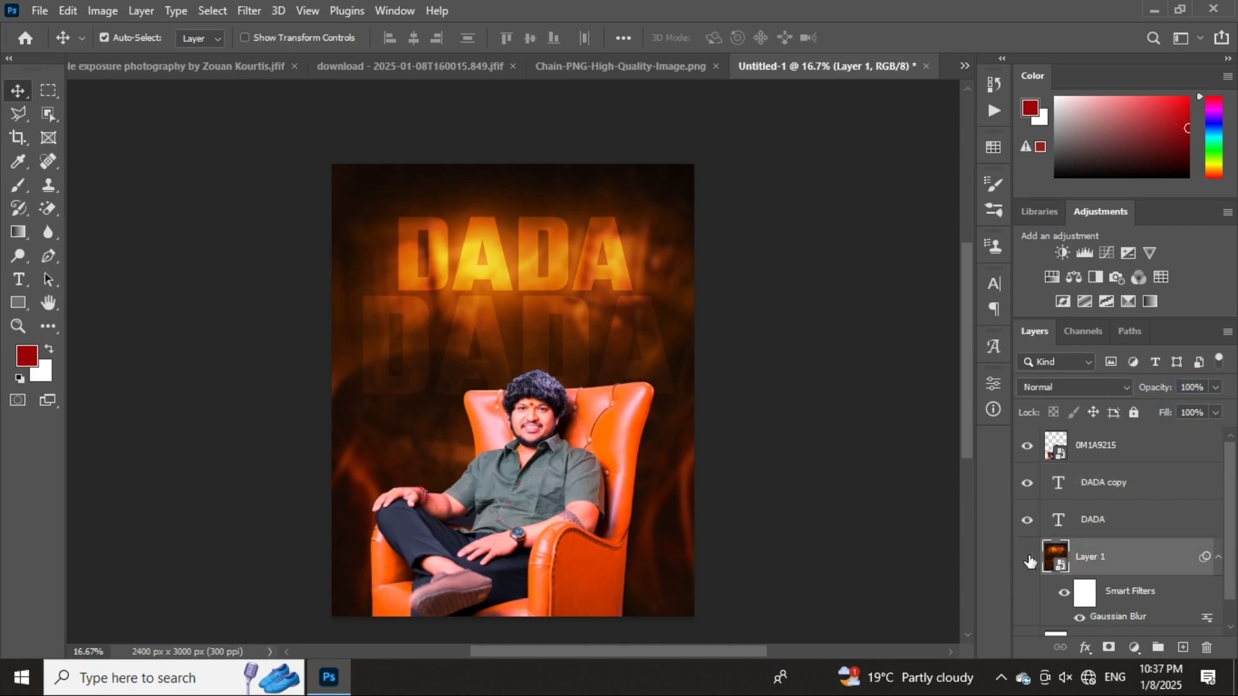
click(1028, 559)
click(1028, 559)
click(459, 67)
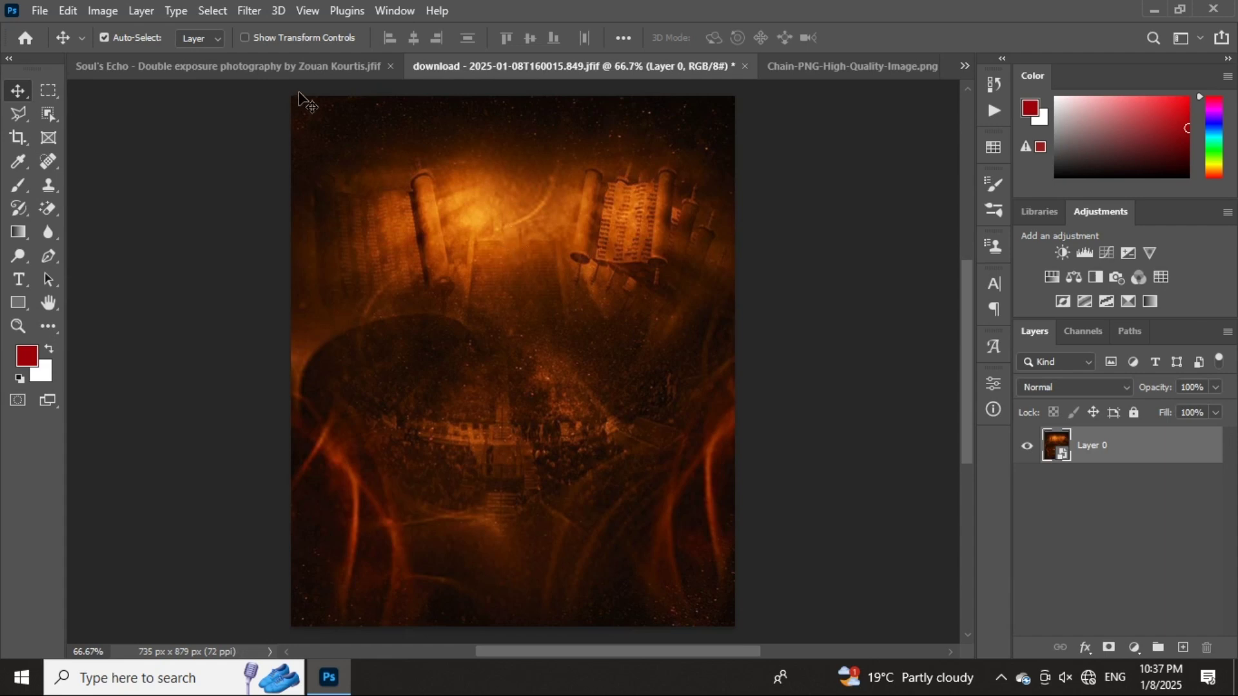
click(258, 66)
click(1204, 446)
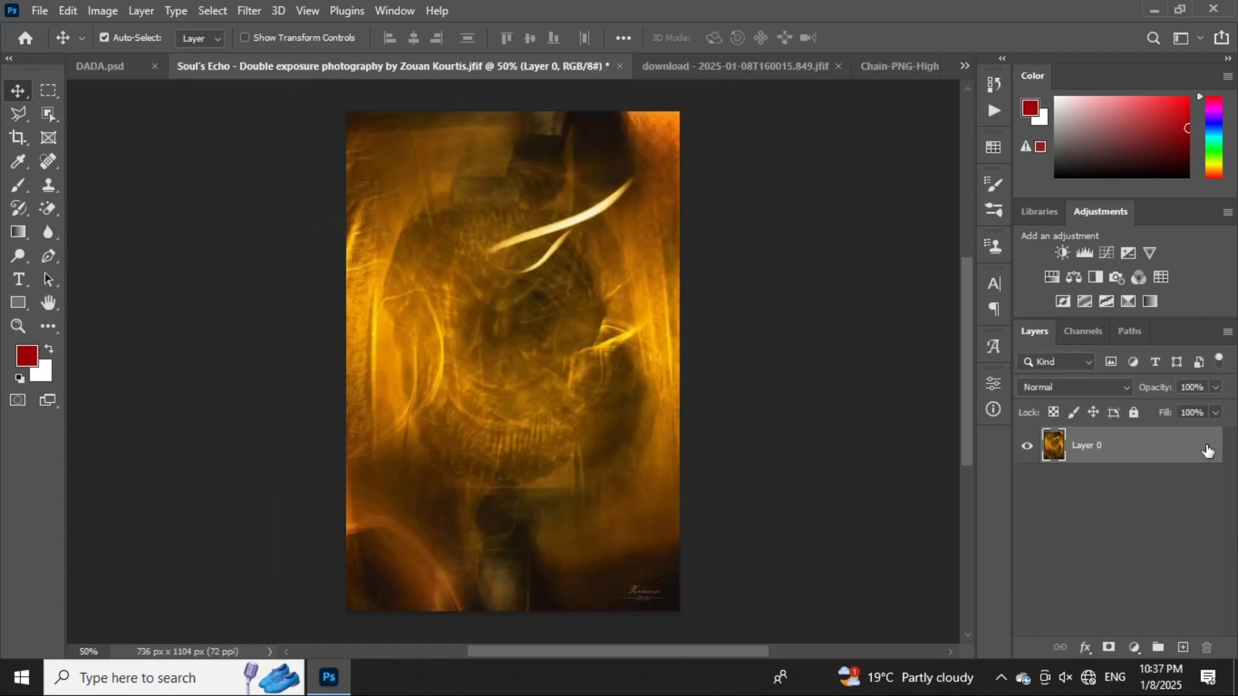
right_click(1206, 448)
click(1028, 248)
key(ctrl)
- Paste the golden Soul's Echo image above Layer 1 in the poster and scale it to about 83.8% to cover the canvas
click(874, 71)
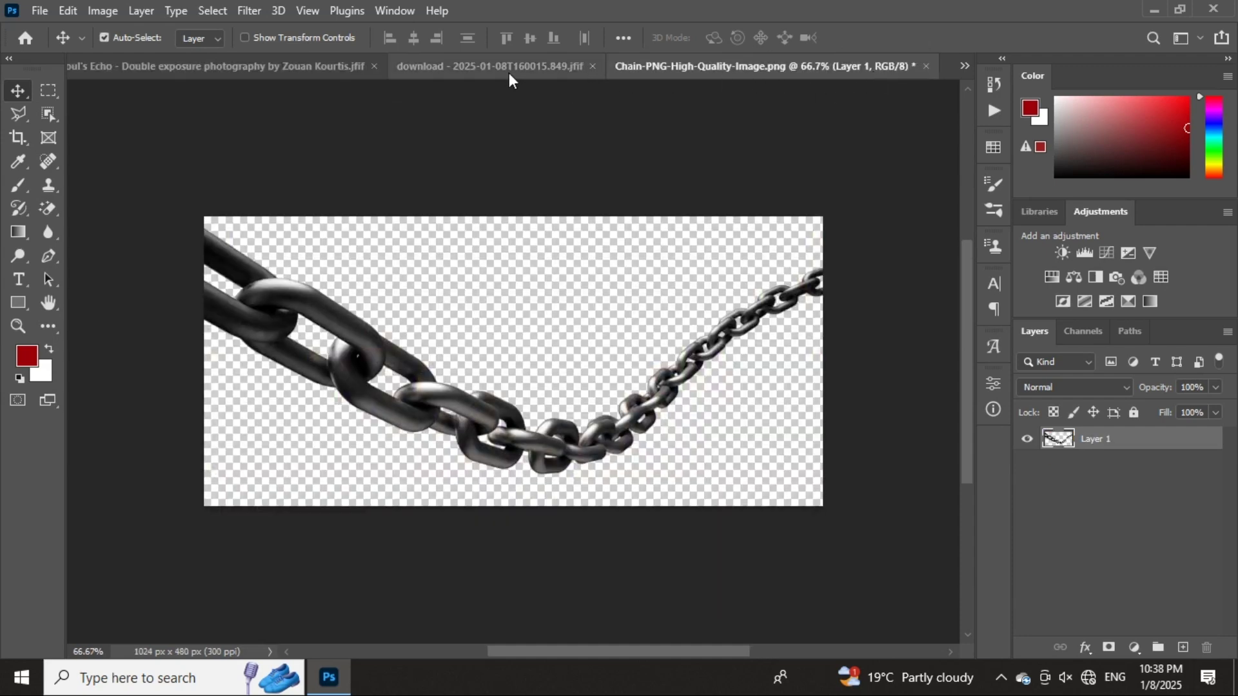
click(965, 66)
click(664, 152)
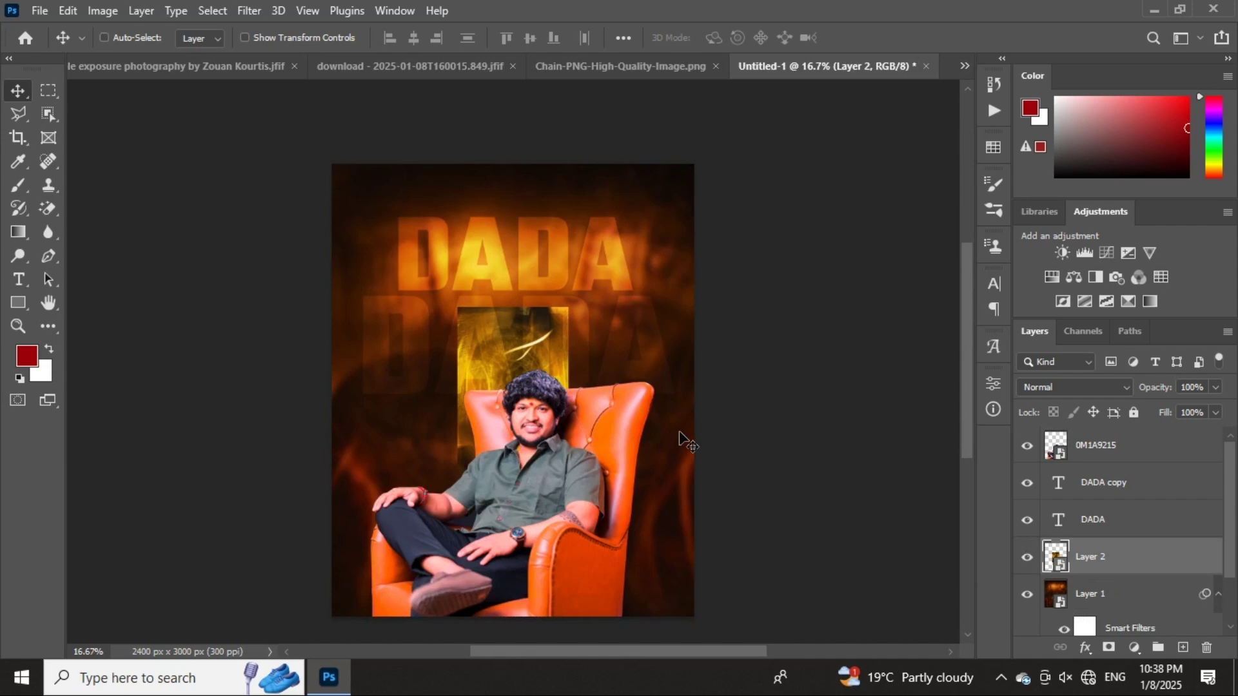
key(ctrl)
key(ctrl+t)
drag(569, 390, 708, 417)
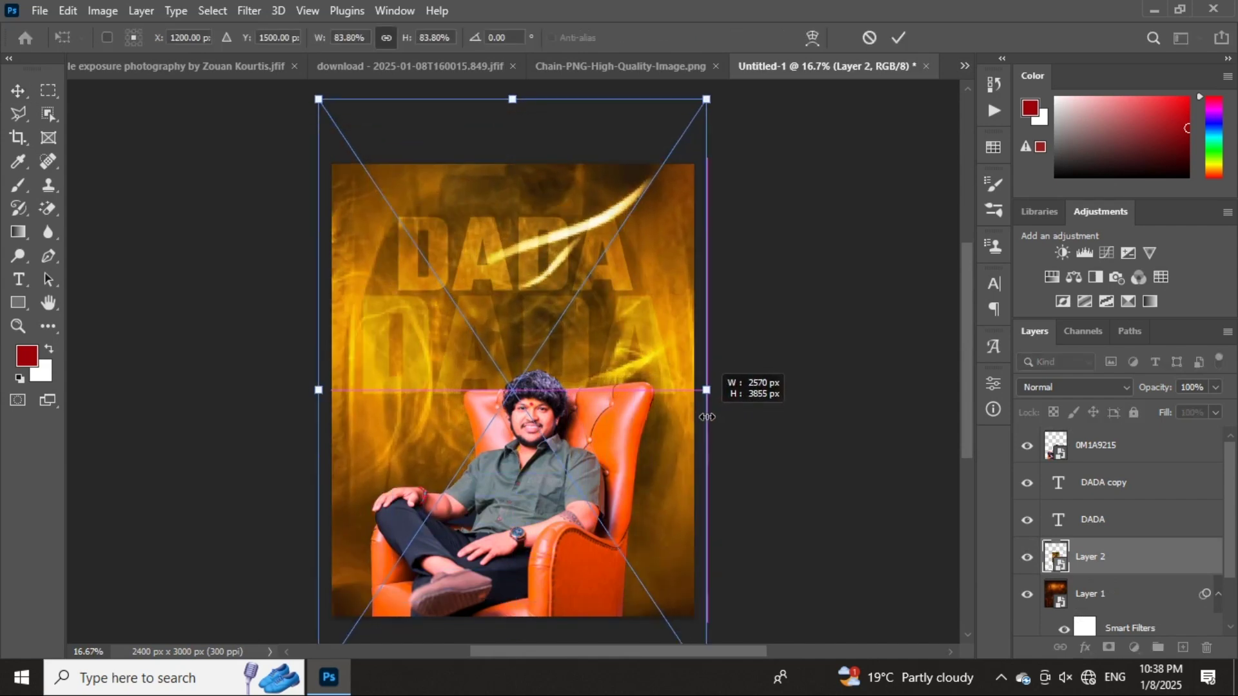
click(899, 38)
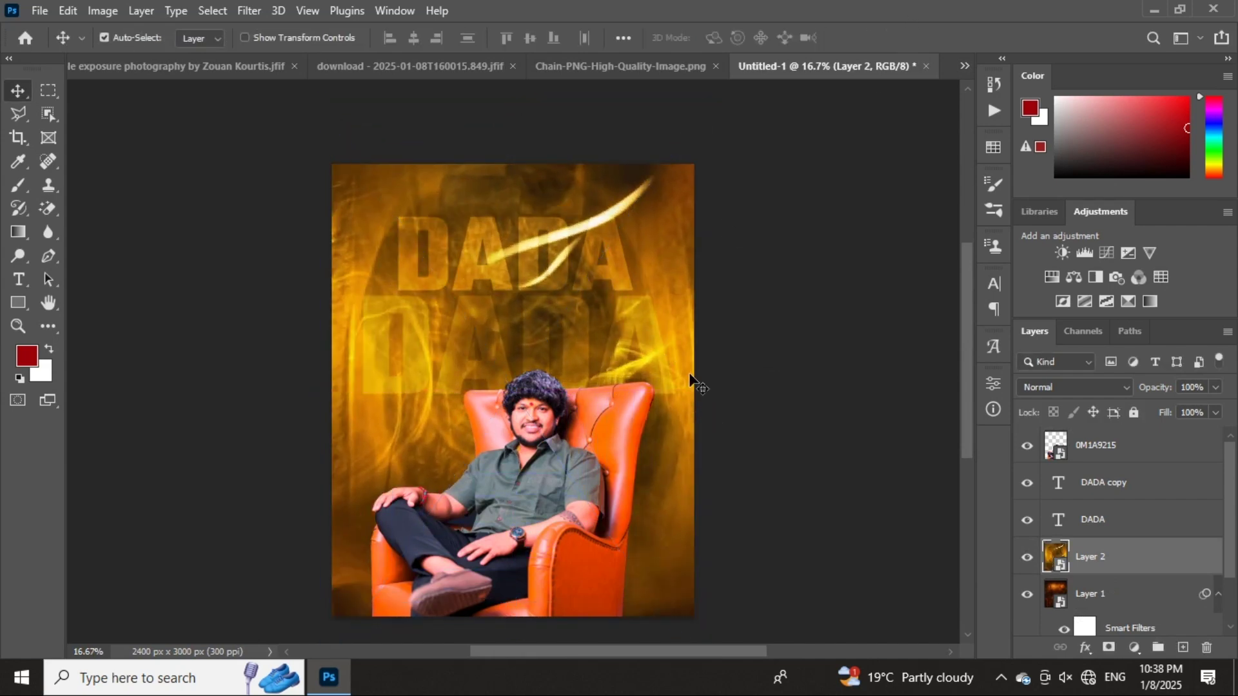
- Set the golden texture layer's blend mode to Overlay and compare the poster with and without it
click(1060, 386)
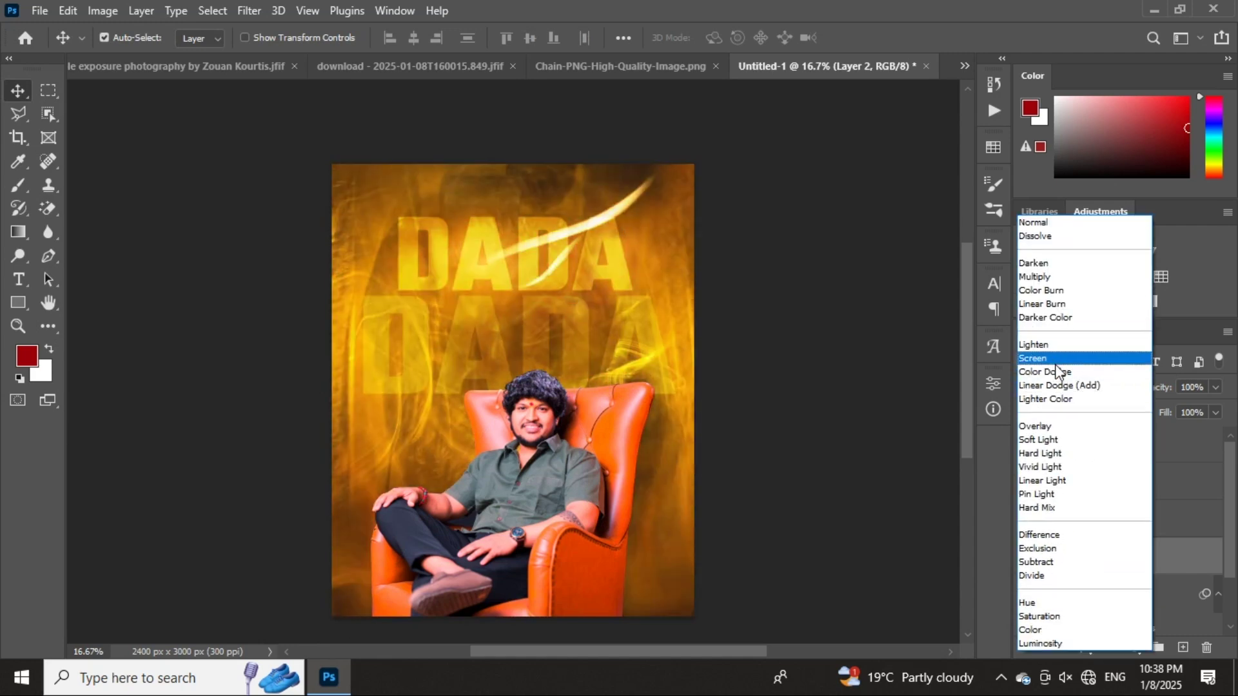
click(1046, 428)
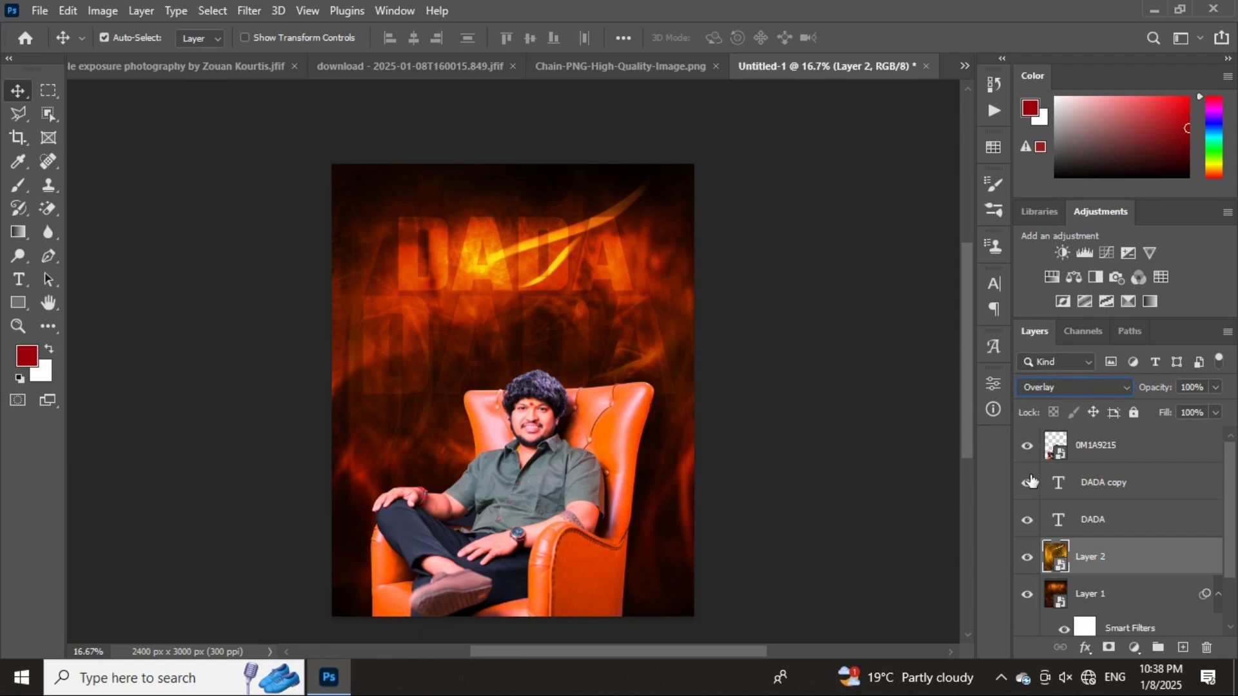
click(1027, 558)
click(1028, 558)
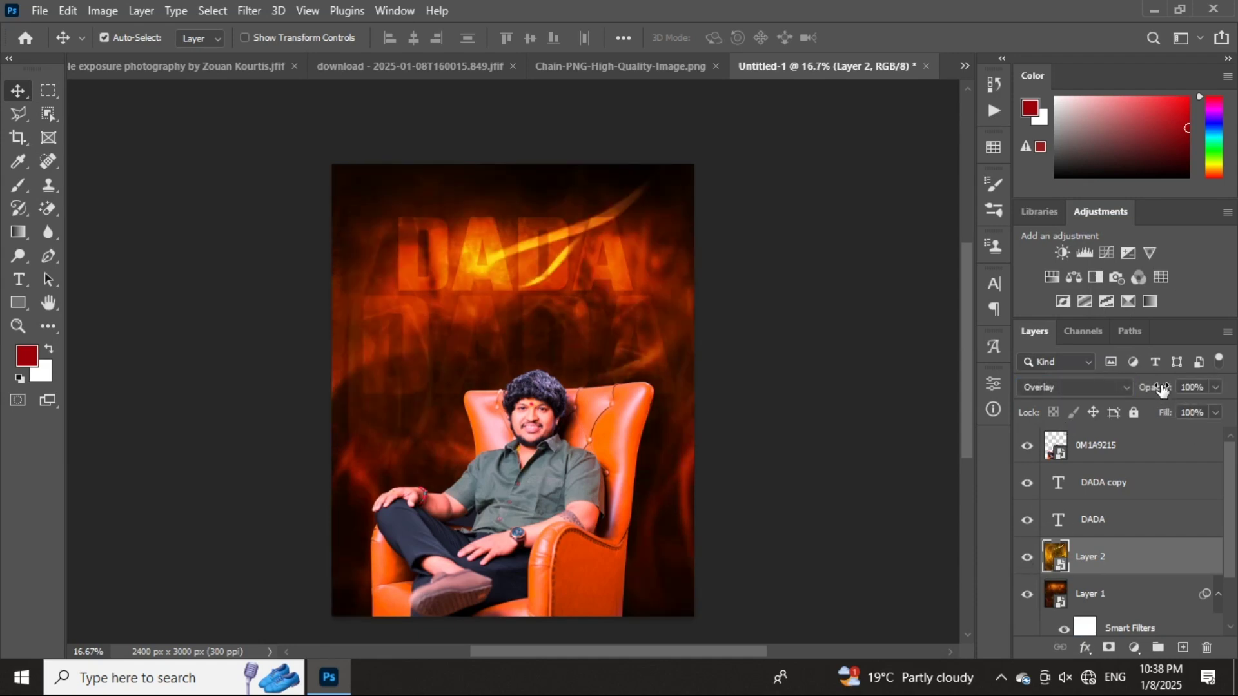
- Set the golden texture layer's opacity to 80% and compare the poster with and without it
drag(1162, 390, 1151, 391)
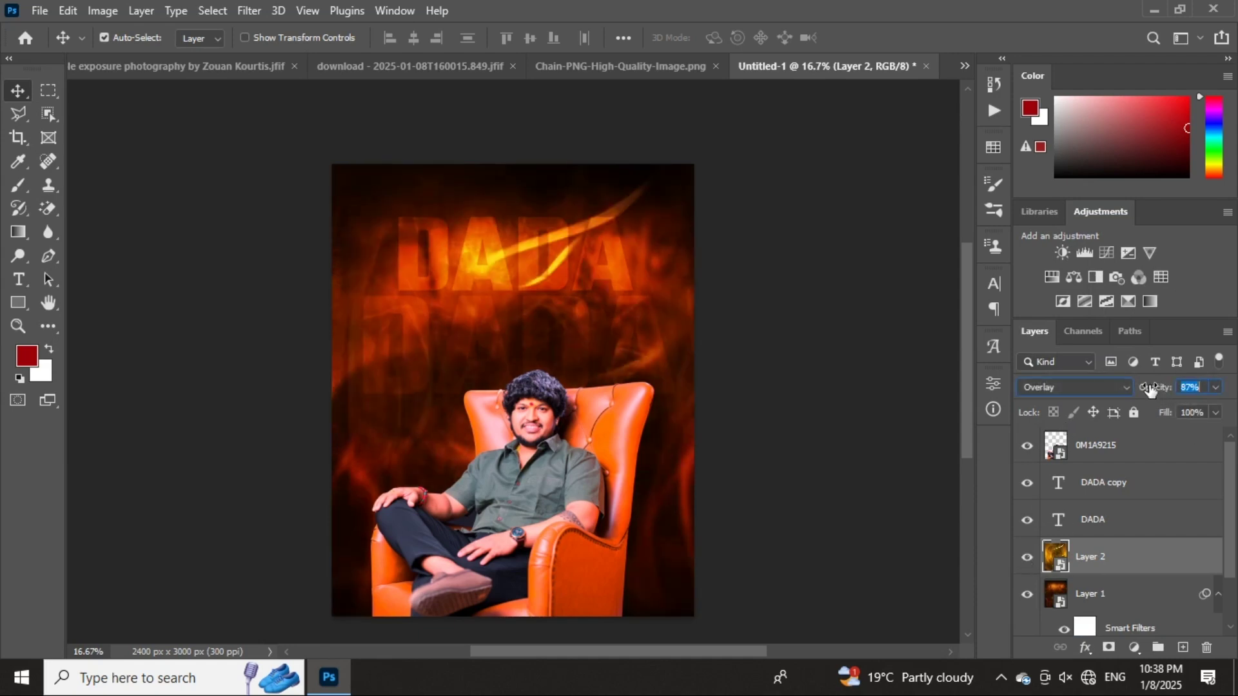
click(1200, 389)
text(80)
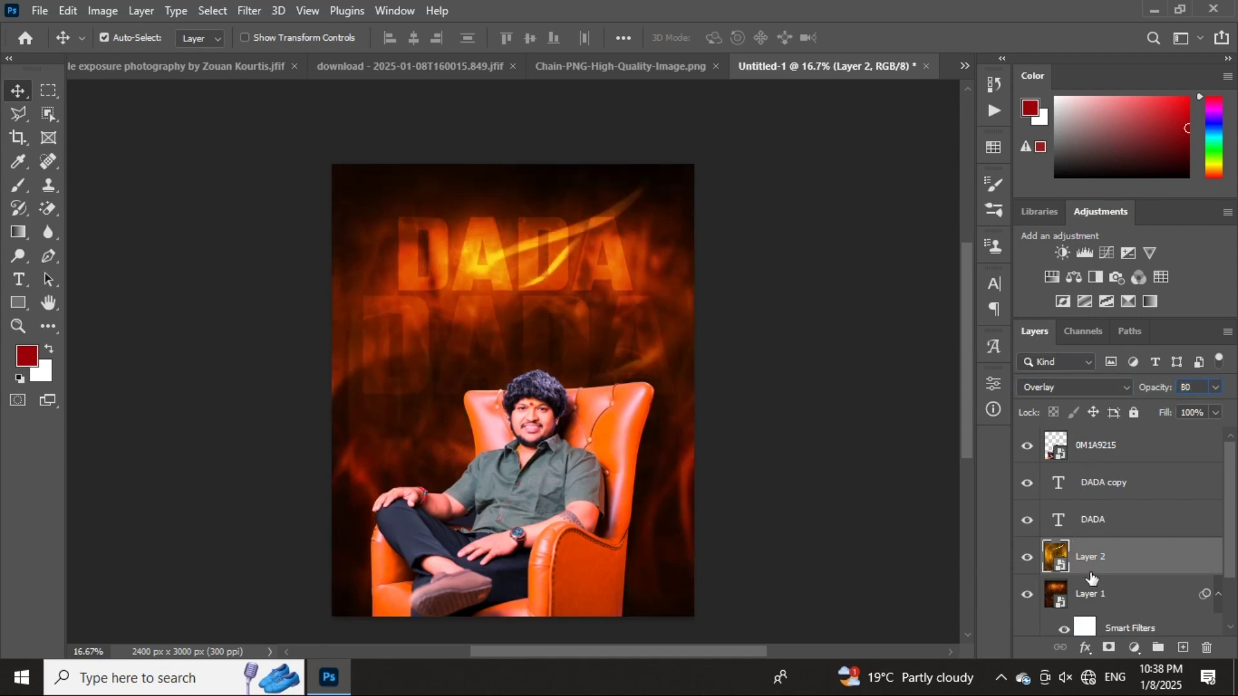
key(Return)
click(1028, 557)
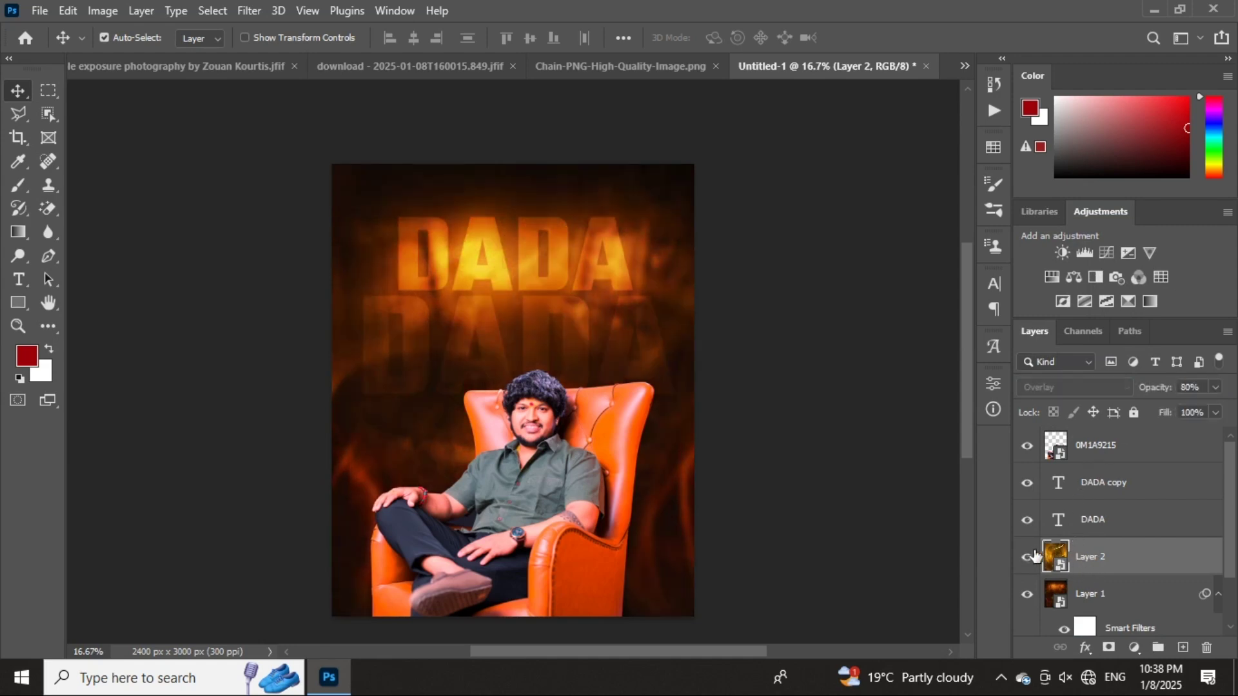
click(1027, 557)
- Compare the poster with and without the DADA copy, and add a new empty layer directly above that title
click(1068, 498)
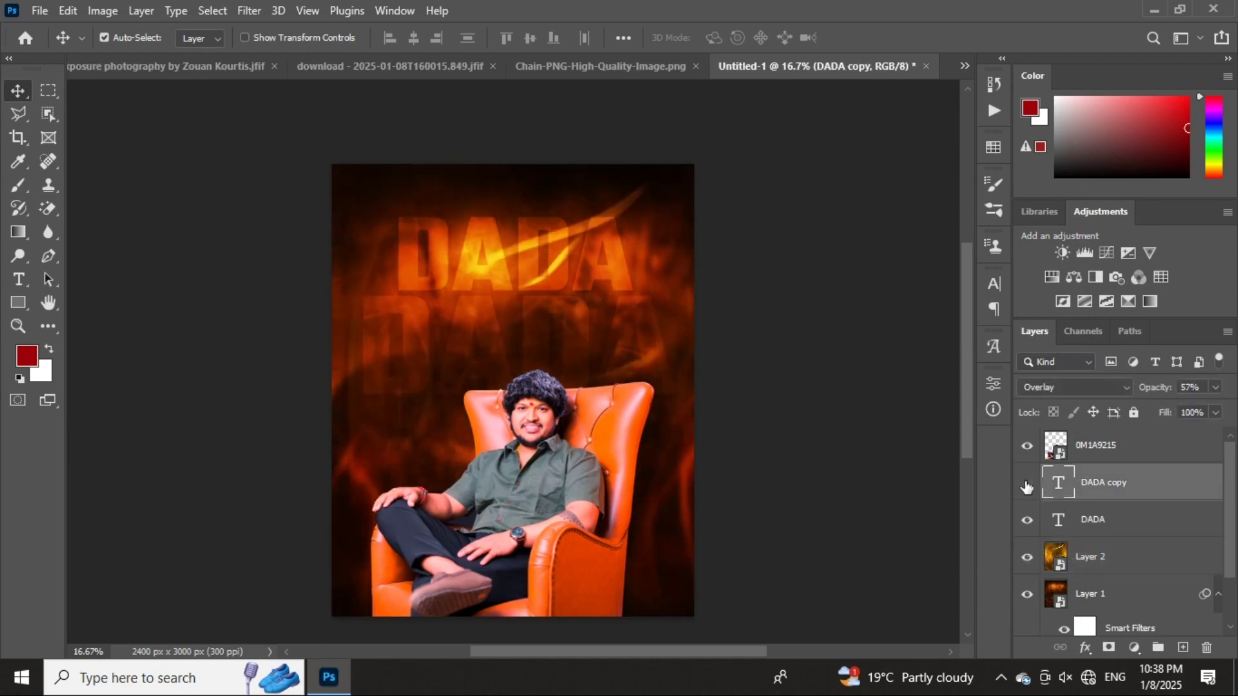
click(1028, 483)
click(1027, 483)
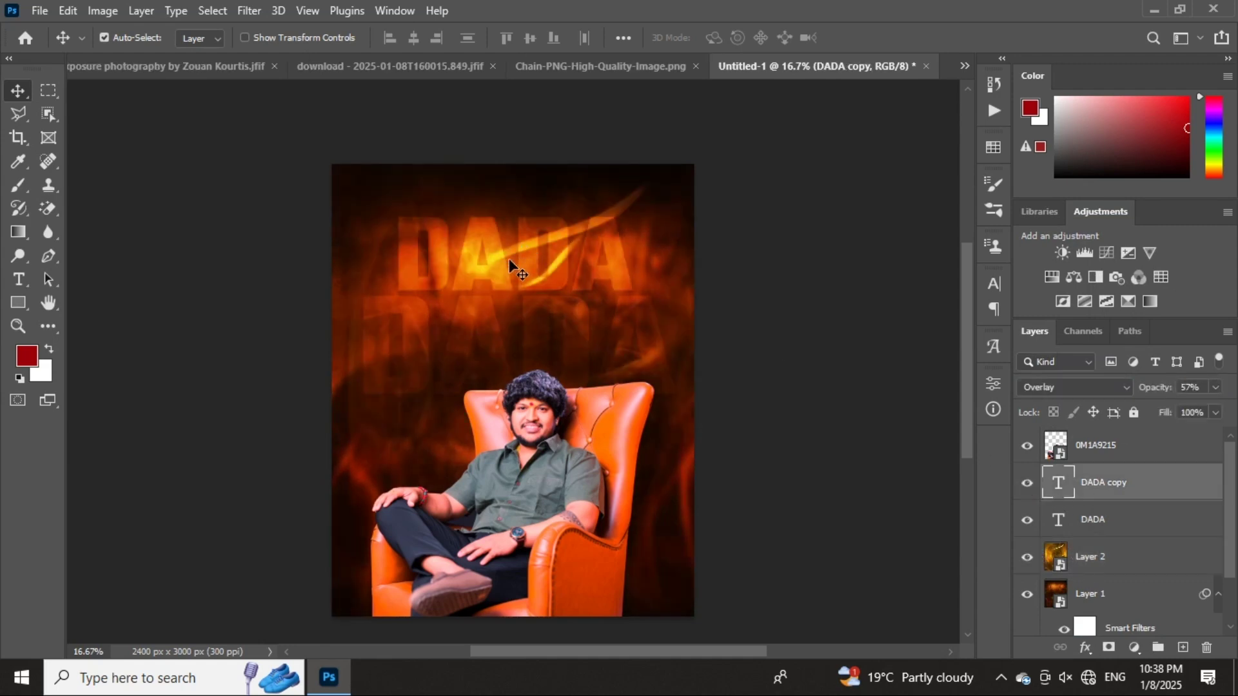
click(1031, 484)
click(1183, 647)
- Choose the 350 px textured preset beside the 504 preset for the Brush tool and enlarge it to 2600 px
click(20, 186)
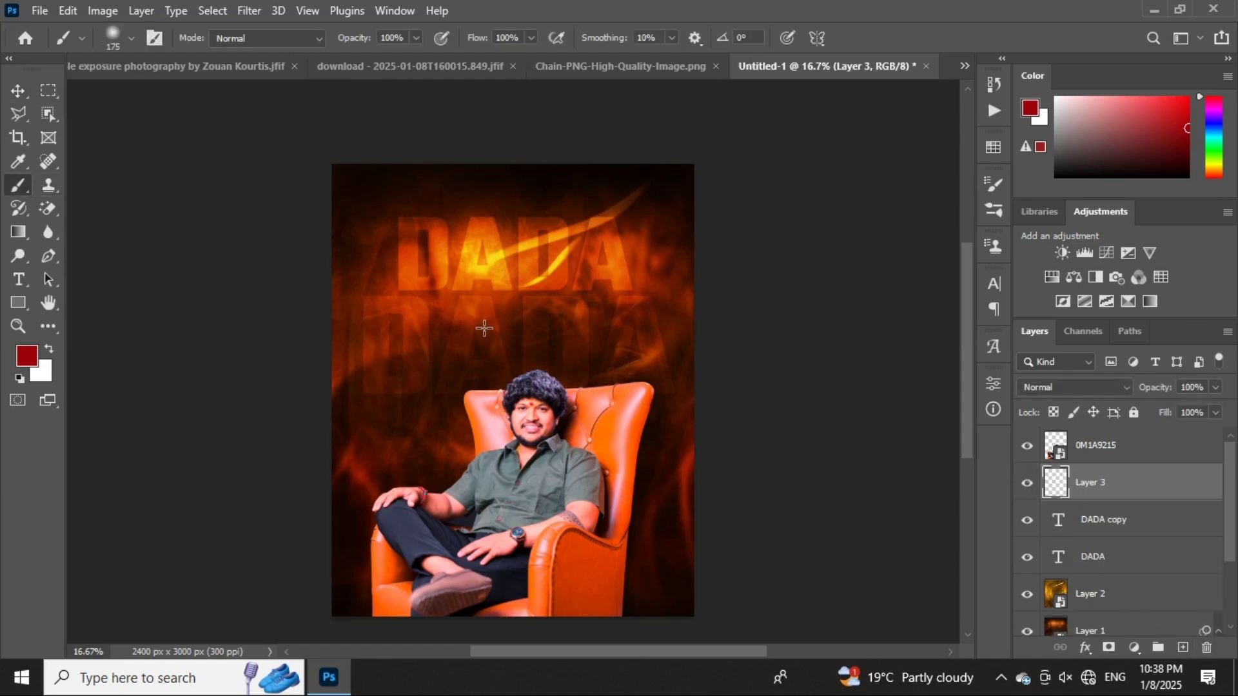
right_click(484, 329)
scroll(570, 555, down, 10)
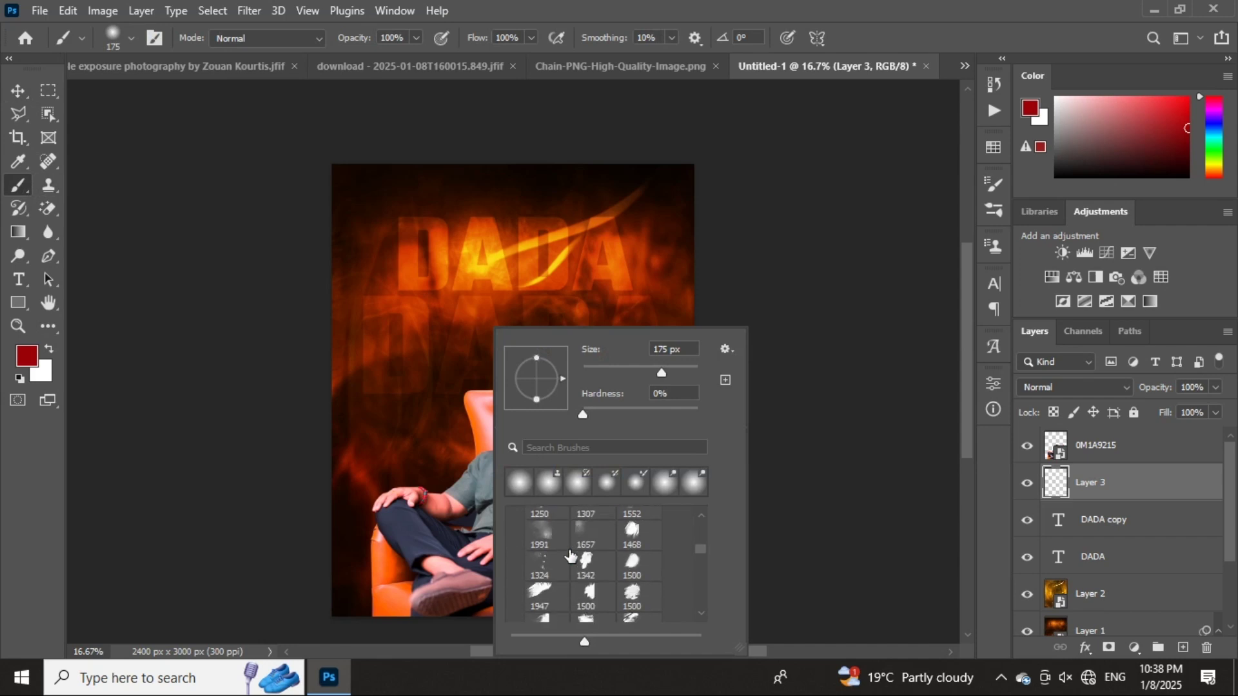
scroll(595, 568, down, 4)
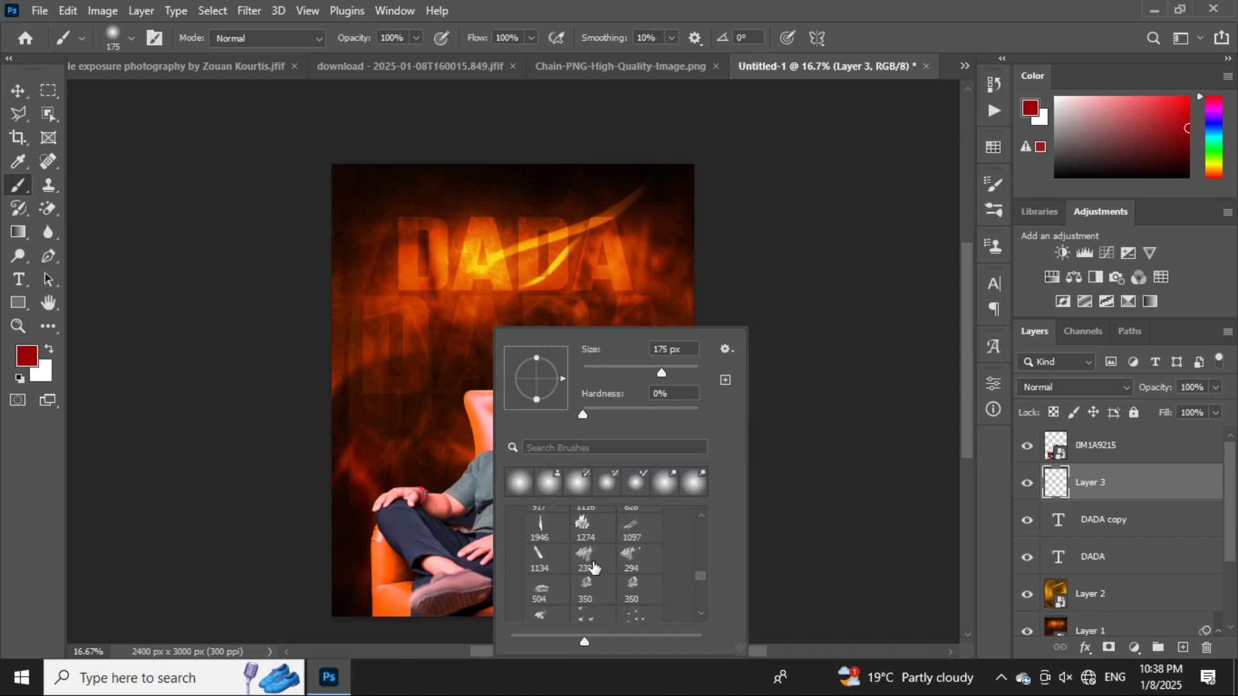
scroll(594, 569, down, 1)
click(584, 563)
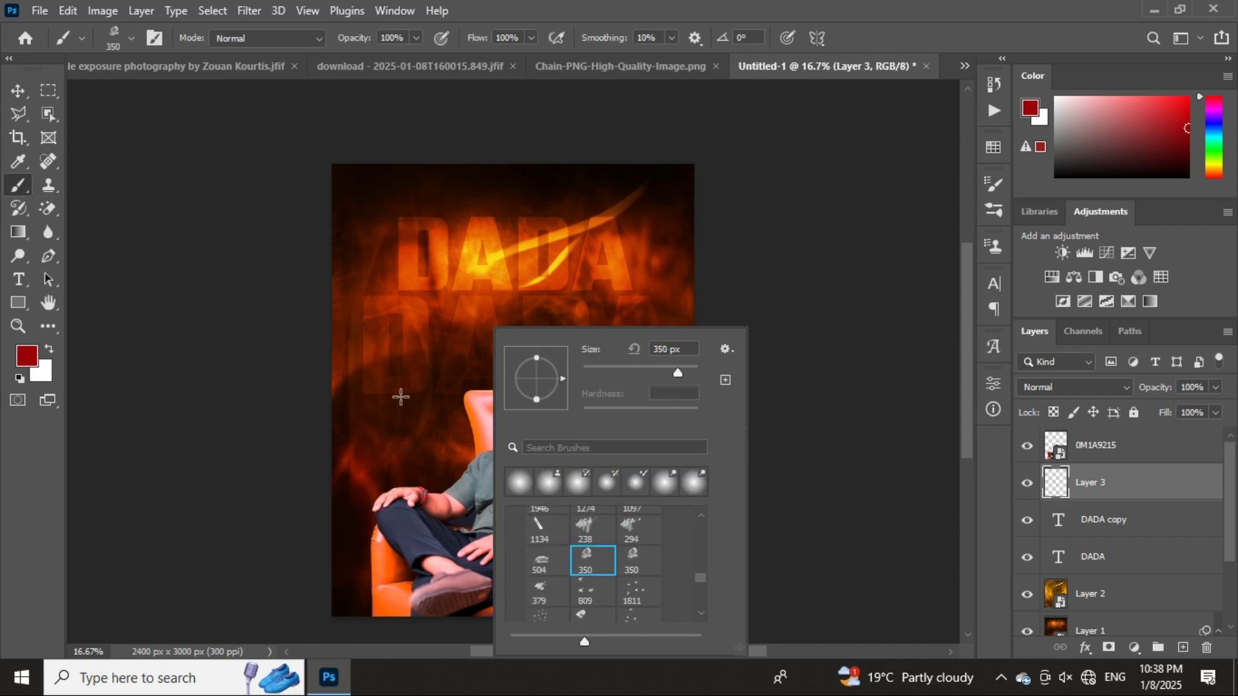
click(1090, 482)
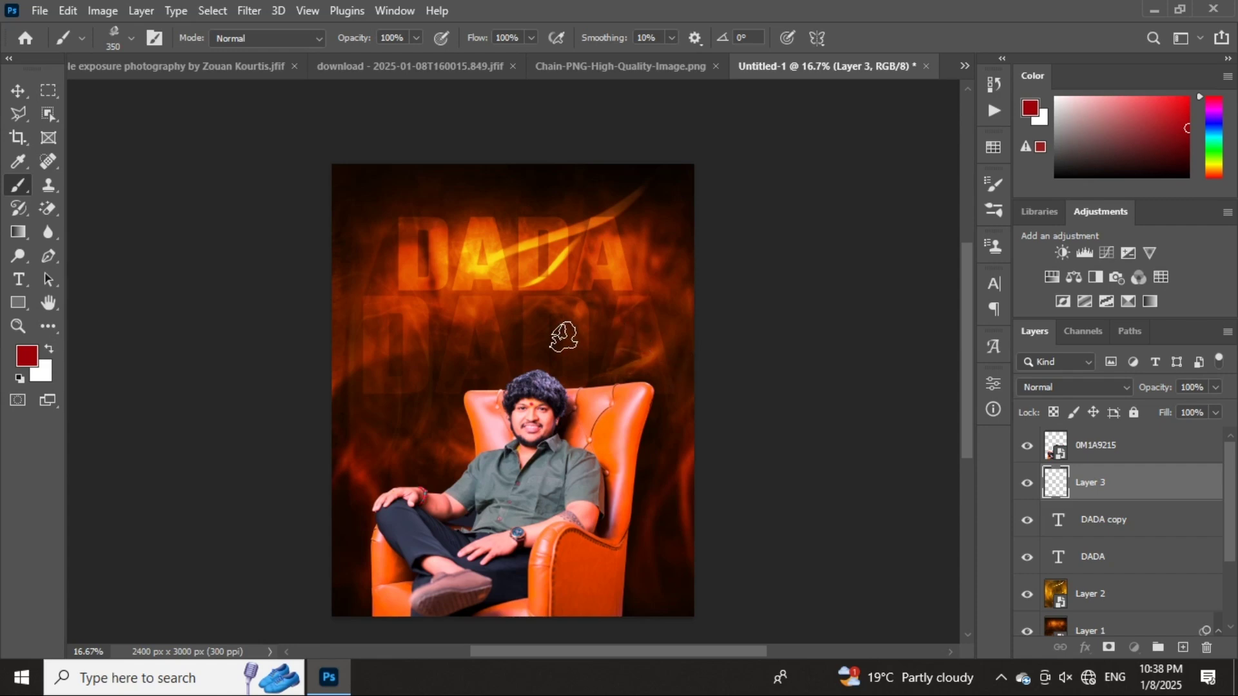
key(bracketright)
right_click(530, 329)
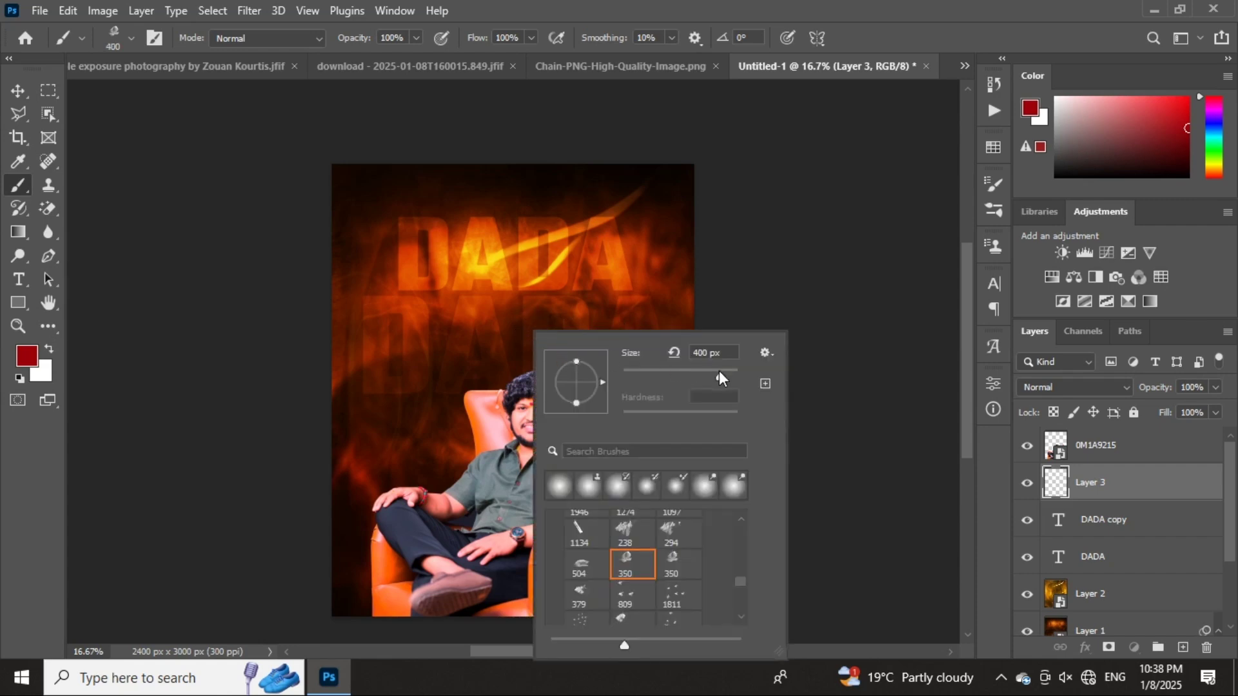
drag(722, 374, 729, 373)
click(834, 407)
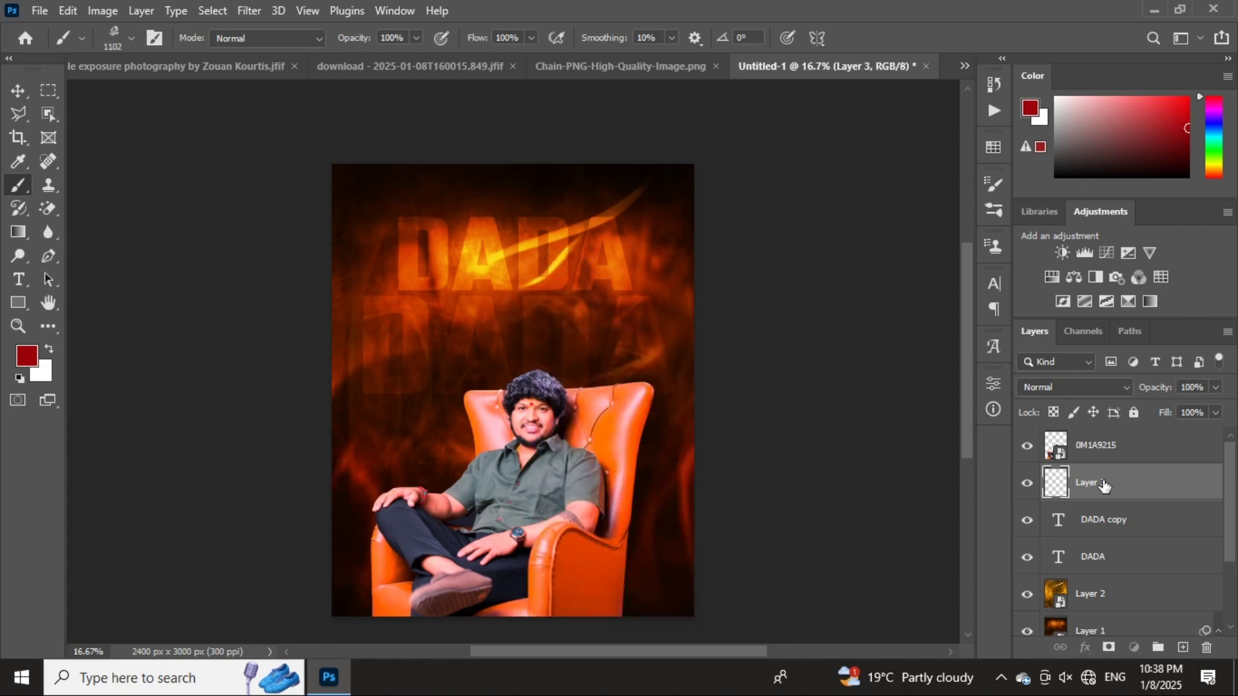
key(bracketright)
key(bracketright)
key(bracketright)
key(bracketright)
key(bracketright)
key(bracketright)
key(bracketright)
key(bracketright)
key(bracketright)
key(bracketright)
key(bracketright)
key(bracketright)
key(bracketright)
key(bracketright)
key(bracketright)
- Set the foreground color to a bright, fully saturated orange
click(1213, 169)
drag(1187, 129, 1187, 139)
click(1213, 166)
click(1185, 133)
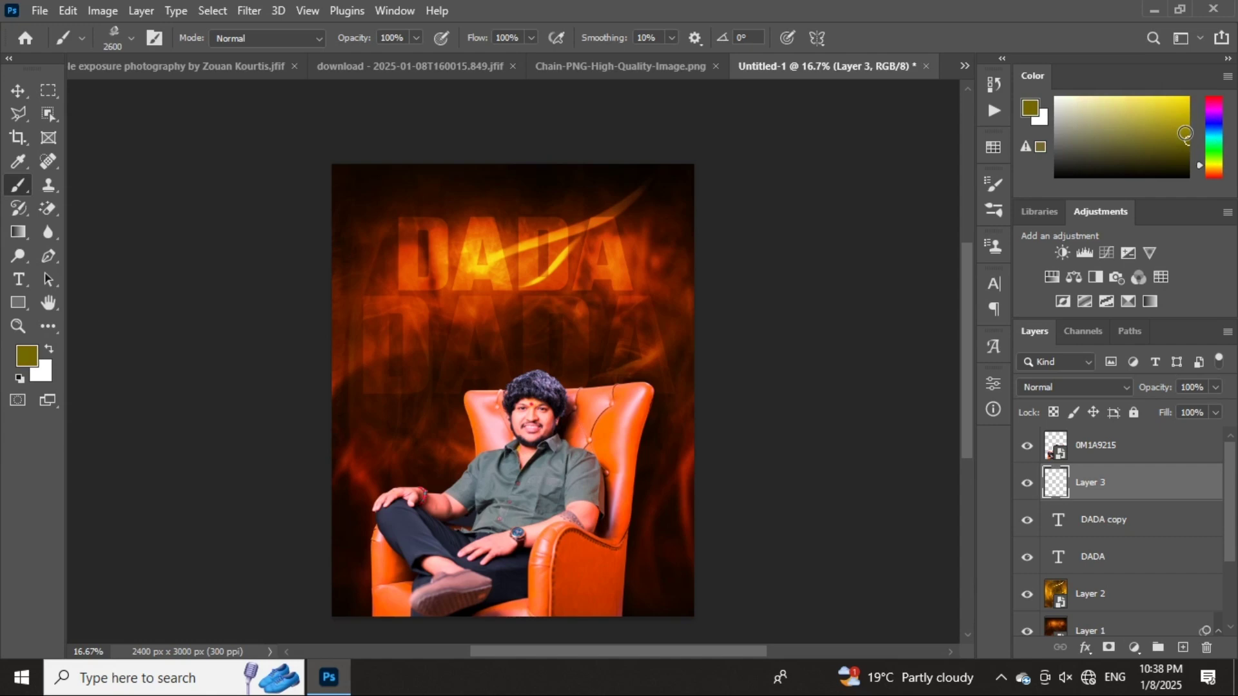
click(1212, 170)
mouse_move(1184, 134)
mouse_down()
mouse_move(1219, 134)
mouse_move(1228, 87)
mouse_up()
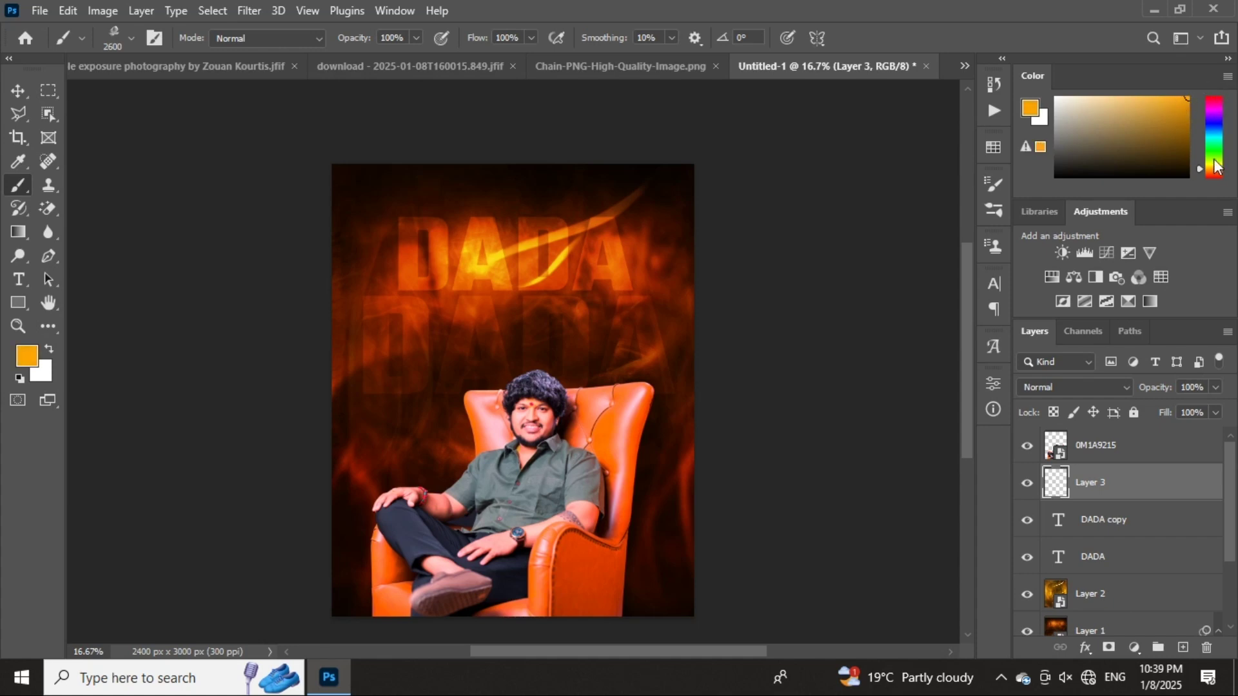
- Stamp one bright golden-yellow textured brush mark over the DADA titles on Layer 3 and set the layer's blend mode to Overlay
click(1215, 181)
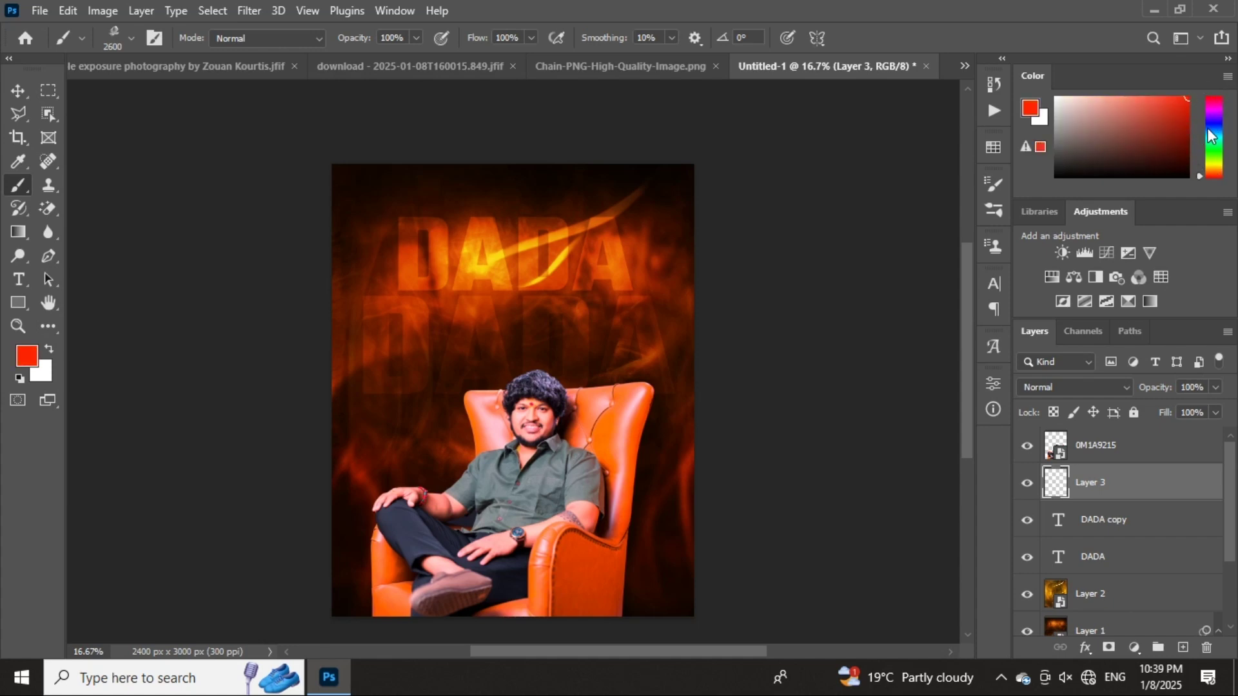
drag(1221, 174, 1219, 166)
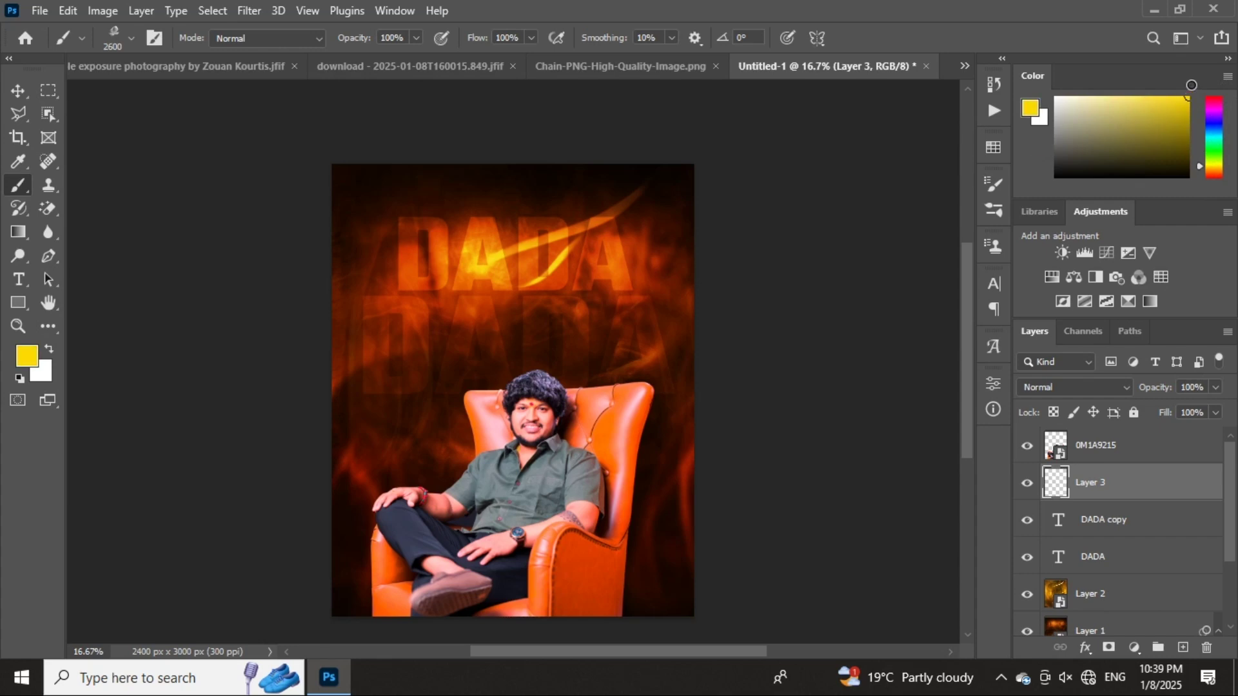
click(519, 254)
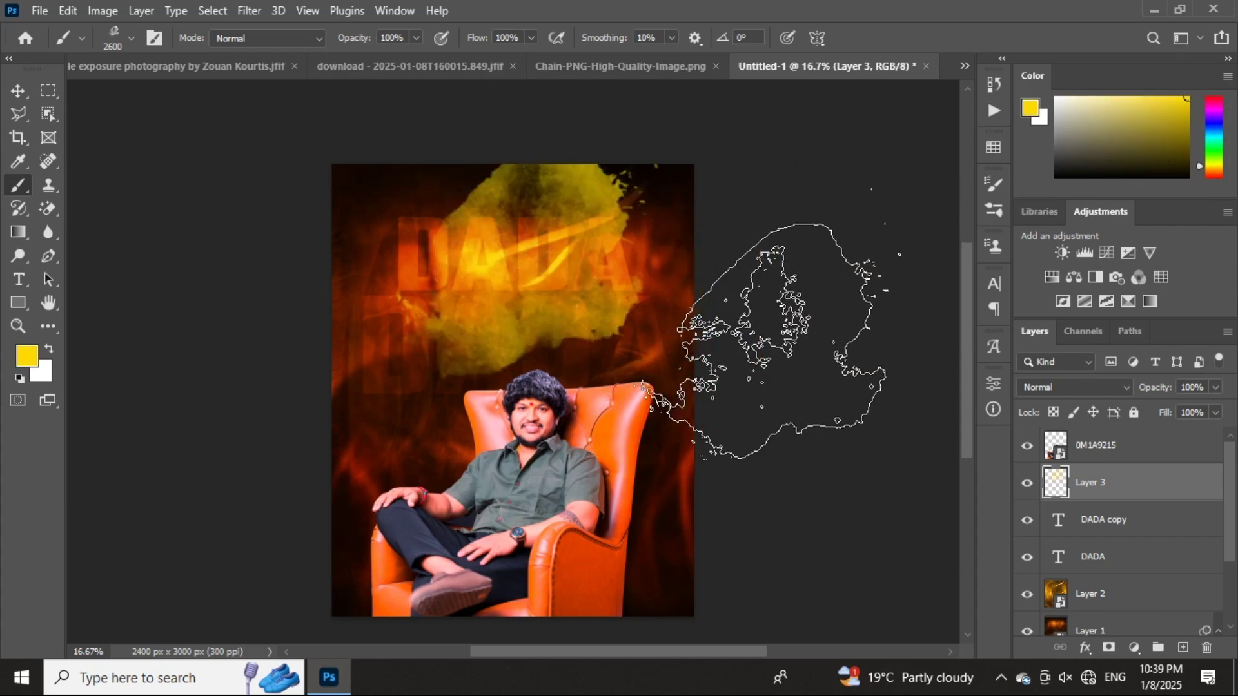
click(1069, 389)
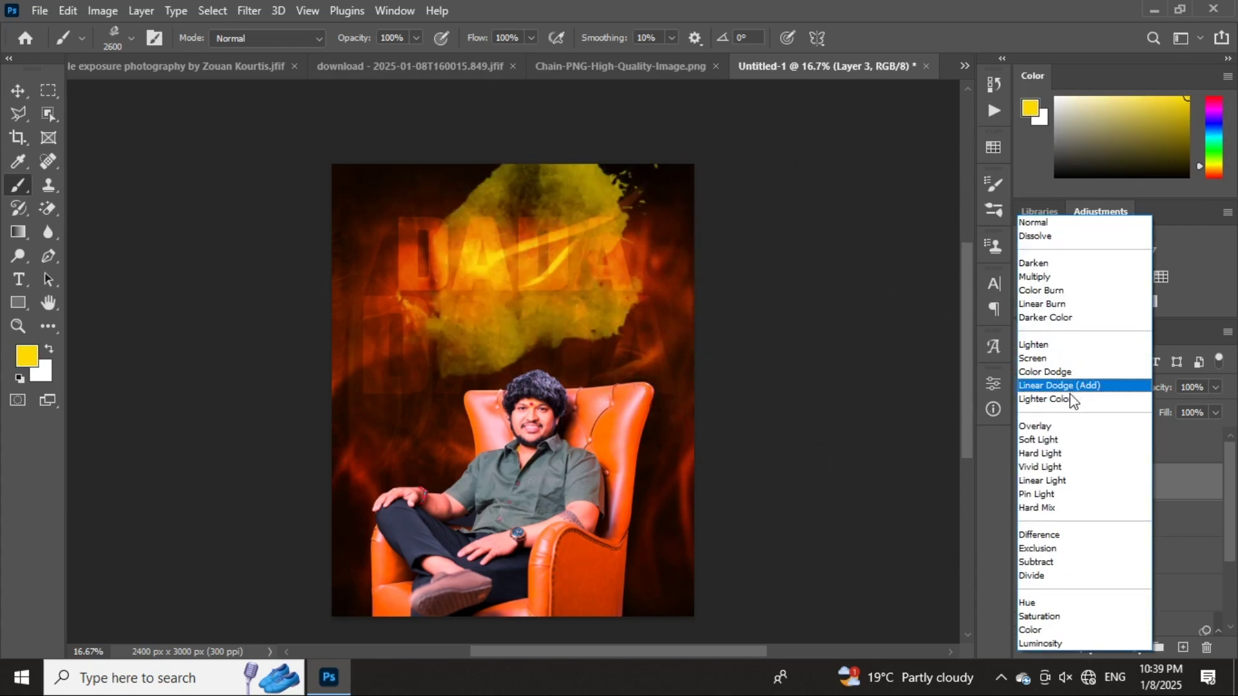
click(1062, 427)
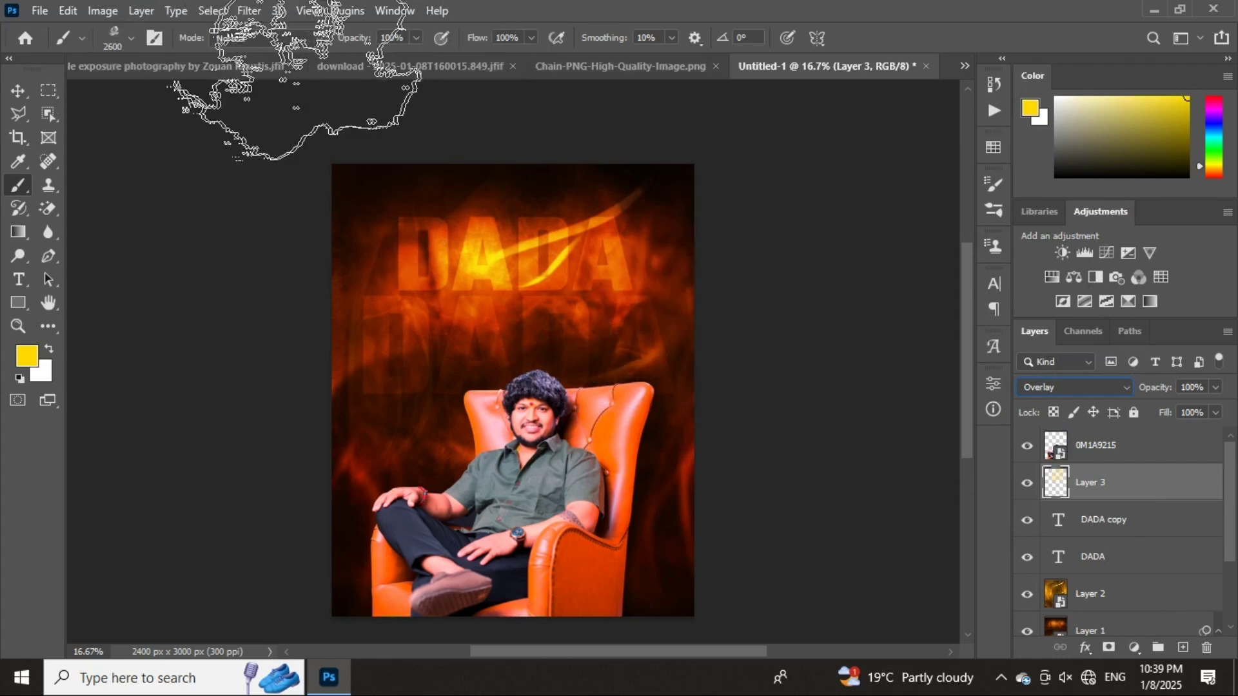
- Examine the brushed layers above the titles in the finished DADA.psd, and return to the Untitled-1 poster
click(964, 66)
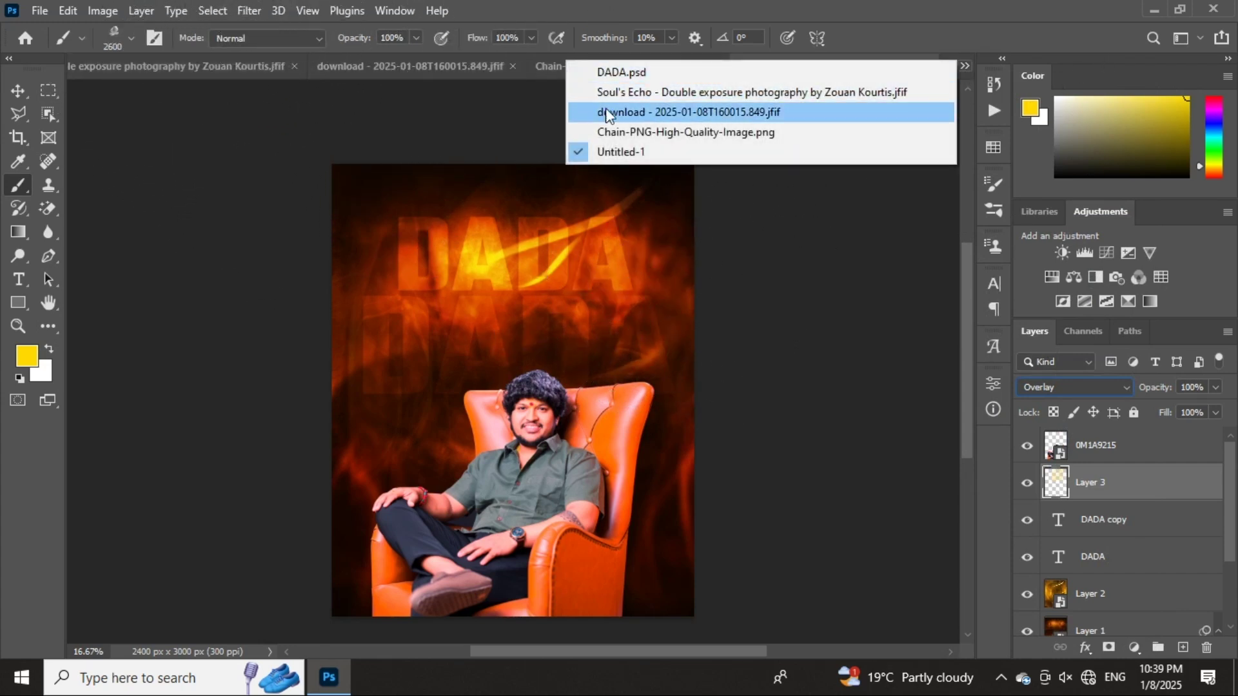
click(613, 79)
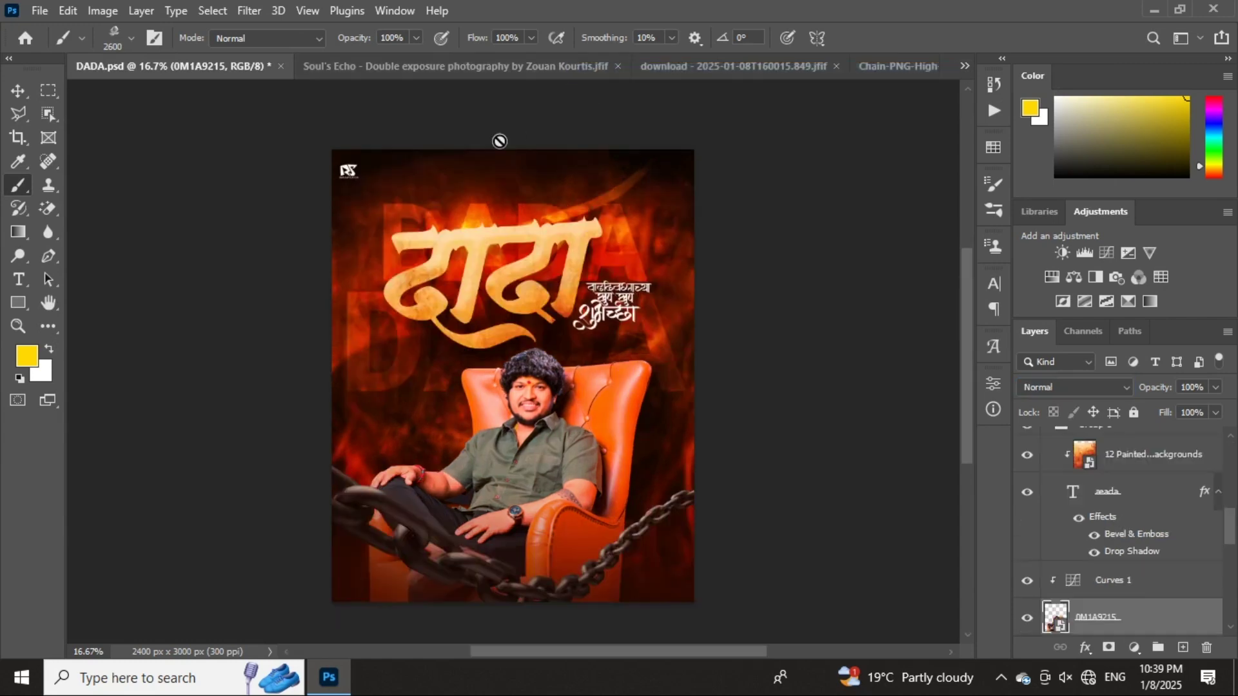
key(v)
scroll(635, 320, up, 1)
click(619, 304)
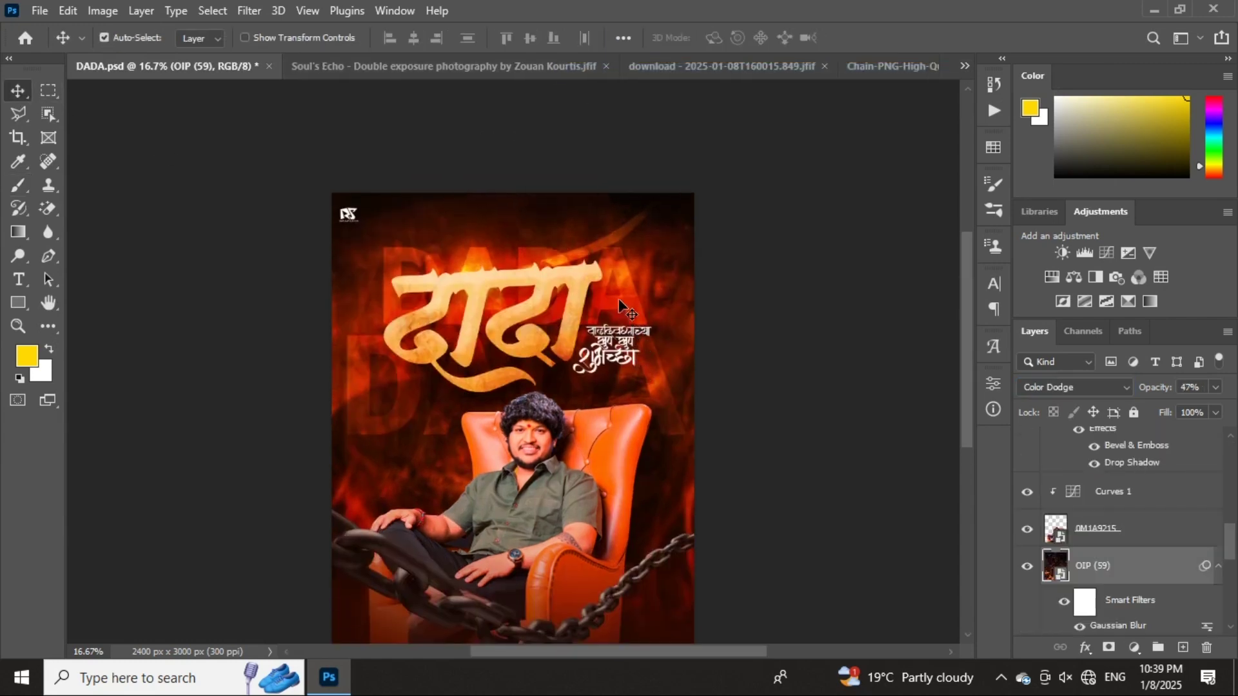
scroll(1070, 554, down, 3)
scroll(1089, 530, up, 5)
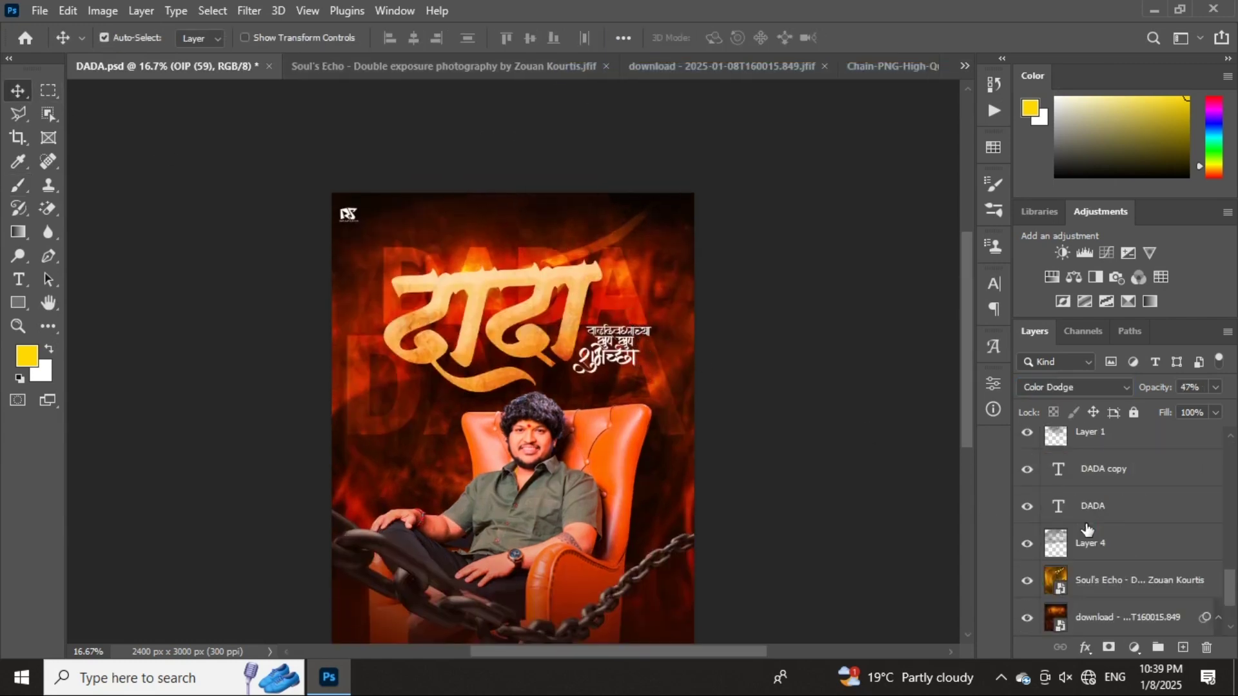
key(shift+alt+o)
click(1083, 524)
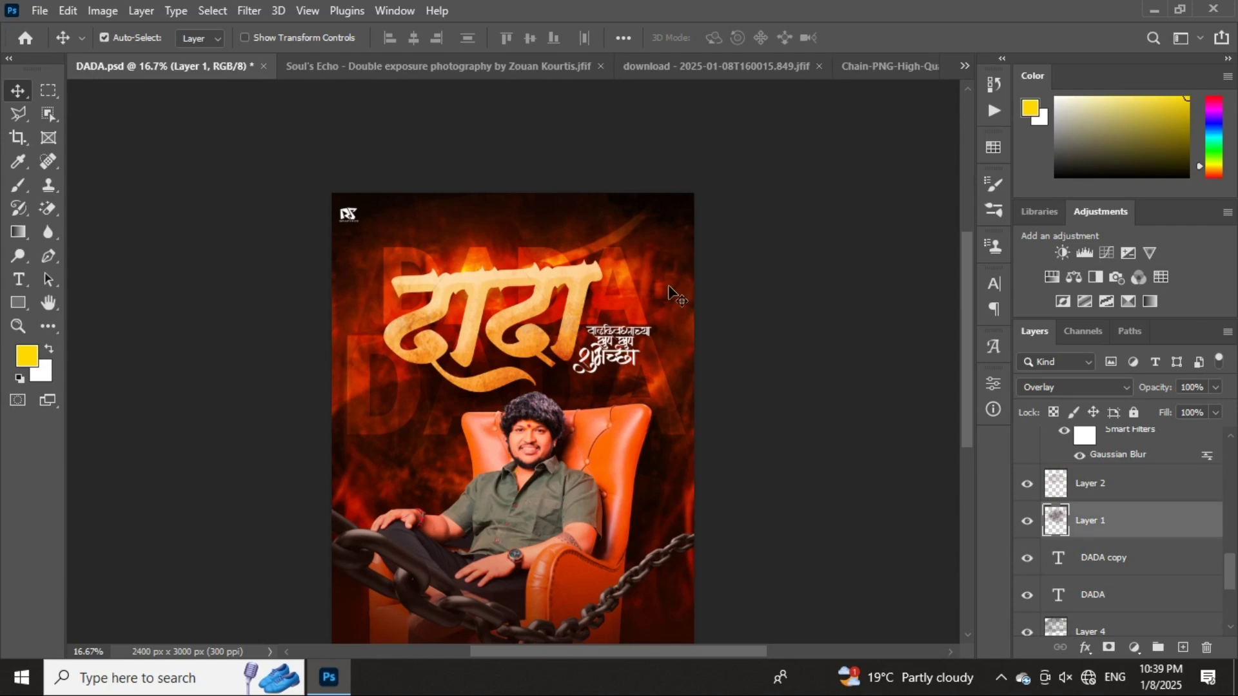
click(883, 67)
click(965, 66)
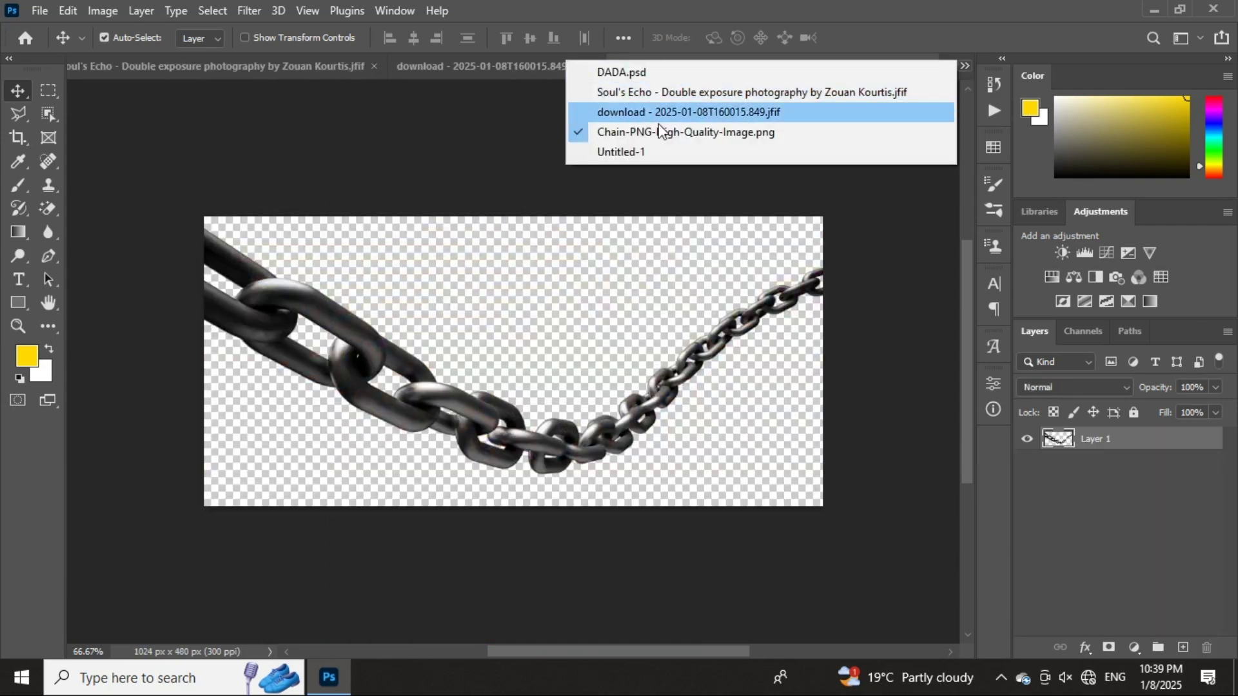
click(621, 157)
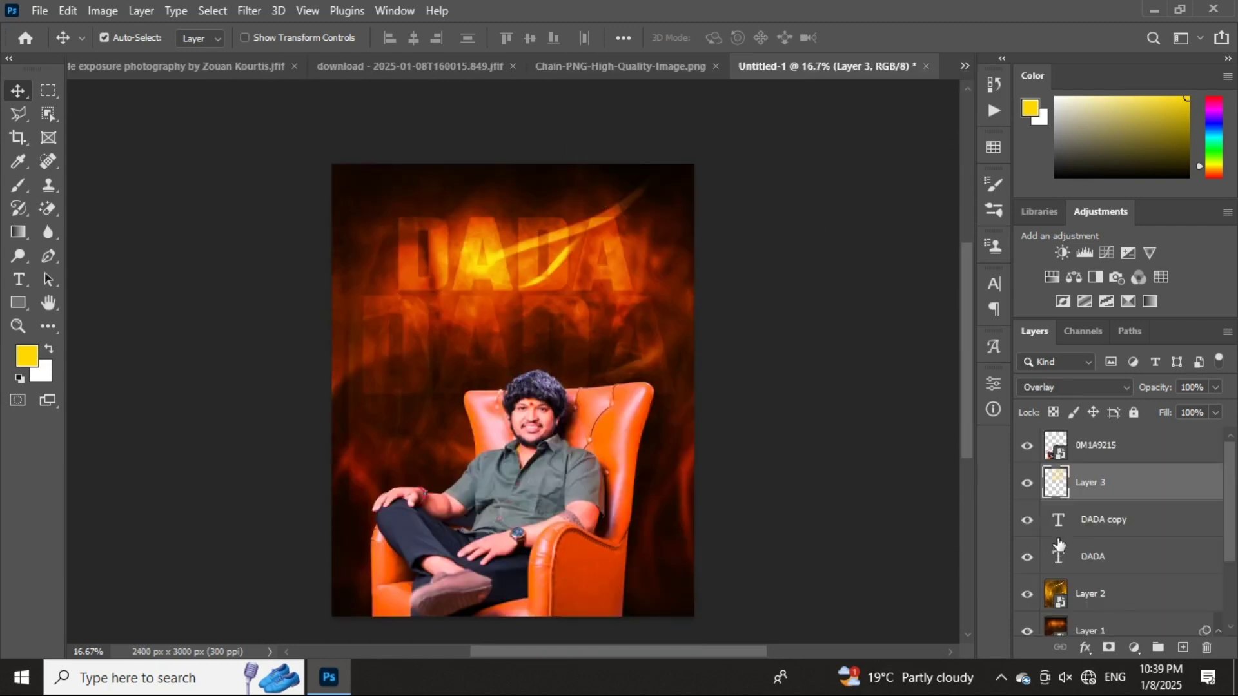
- Add a new layer above Layer 3 and paint textured brush marks in dark brownish orange across the DADA titles
click(19, 186)
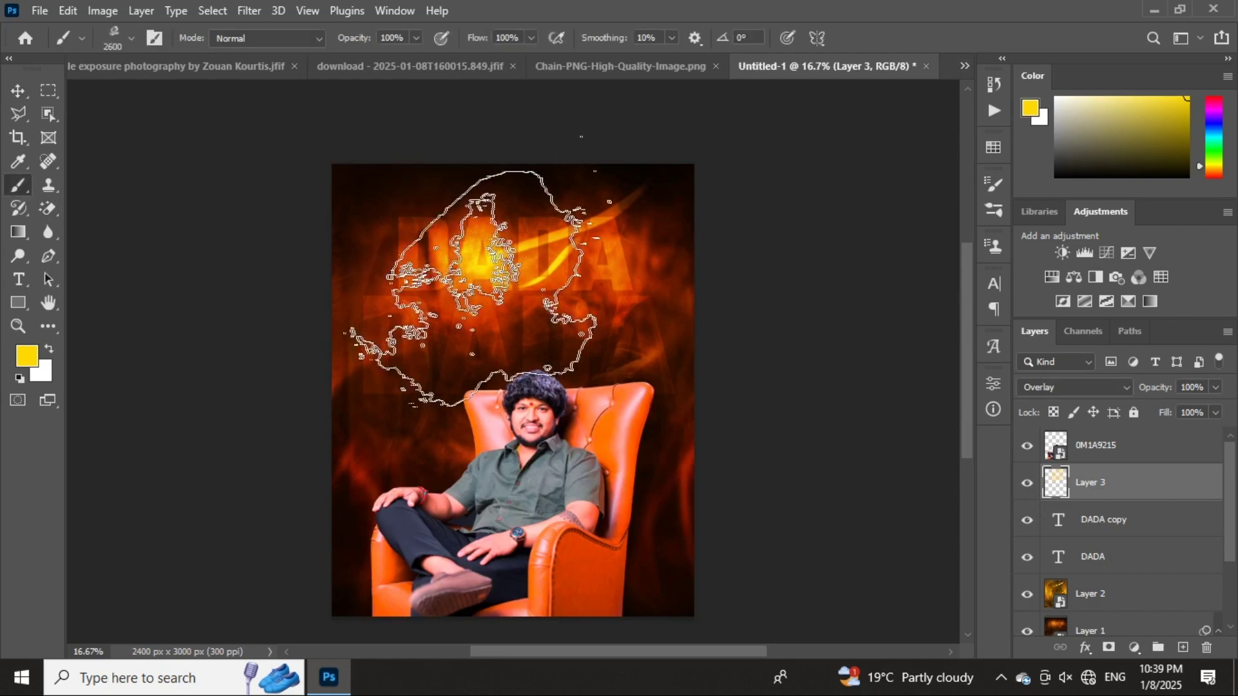
scroll(474, 290, up, 2)
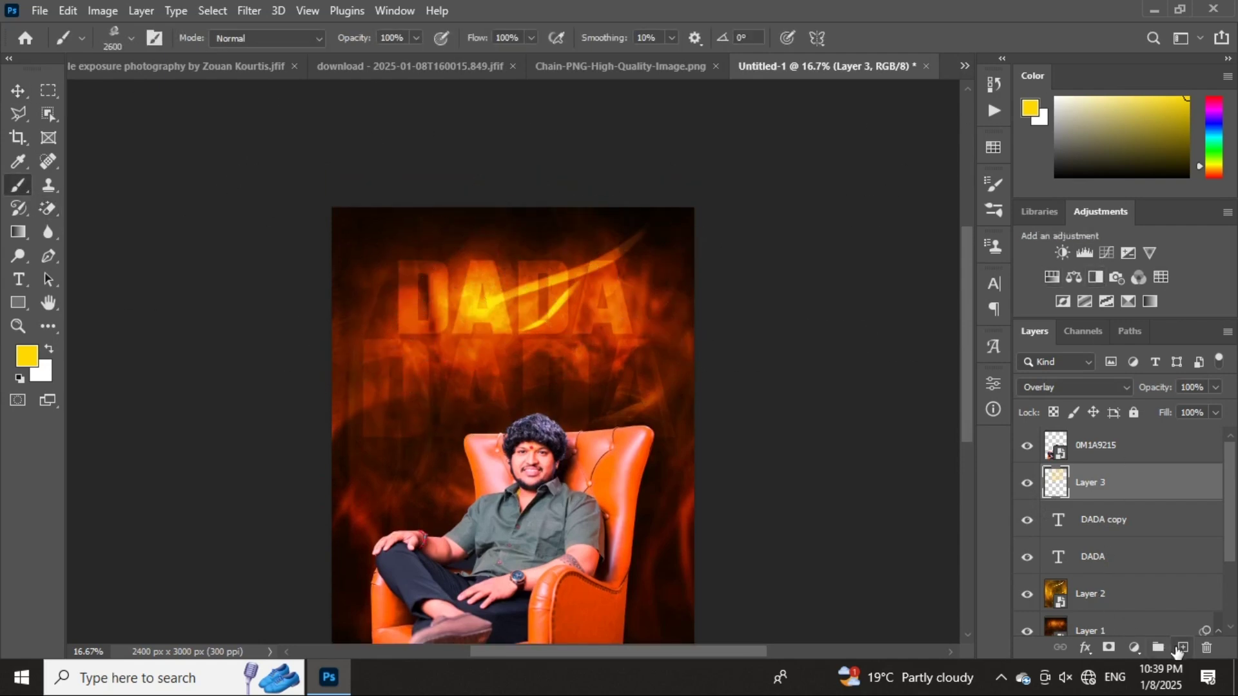
click(1184, 648)
click(1217, 172)
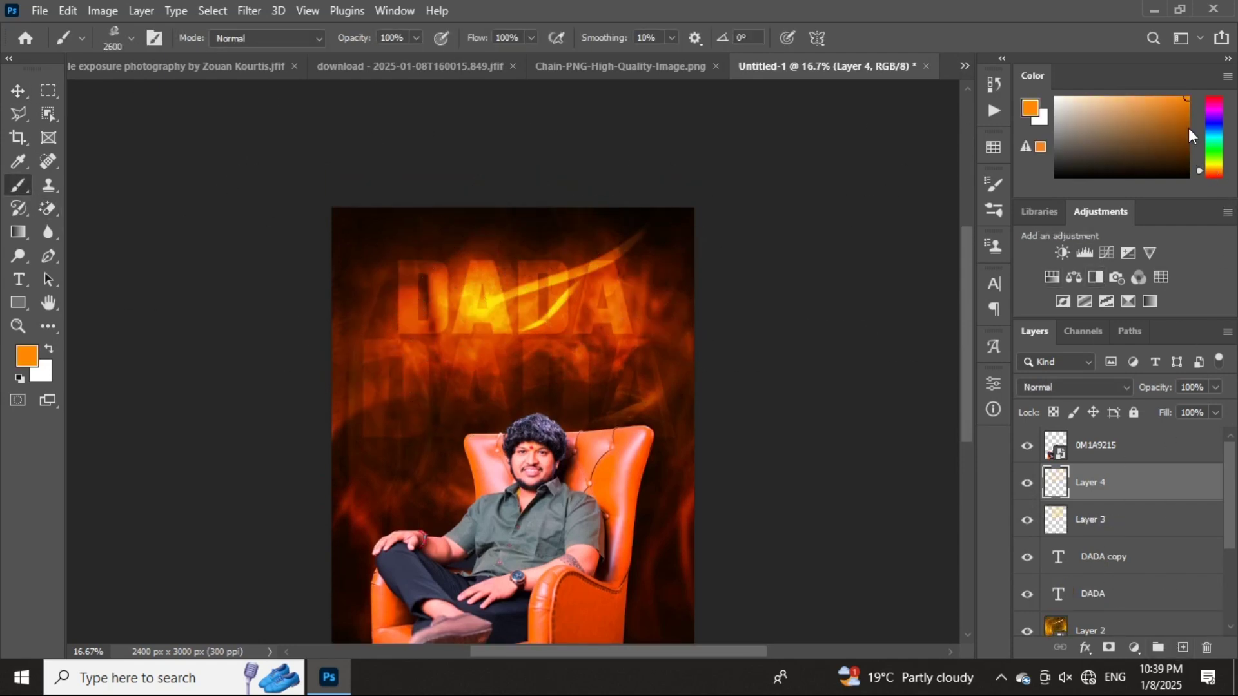
click(1189, 134)
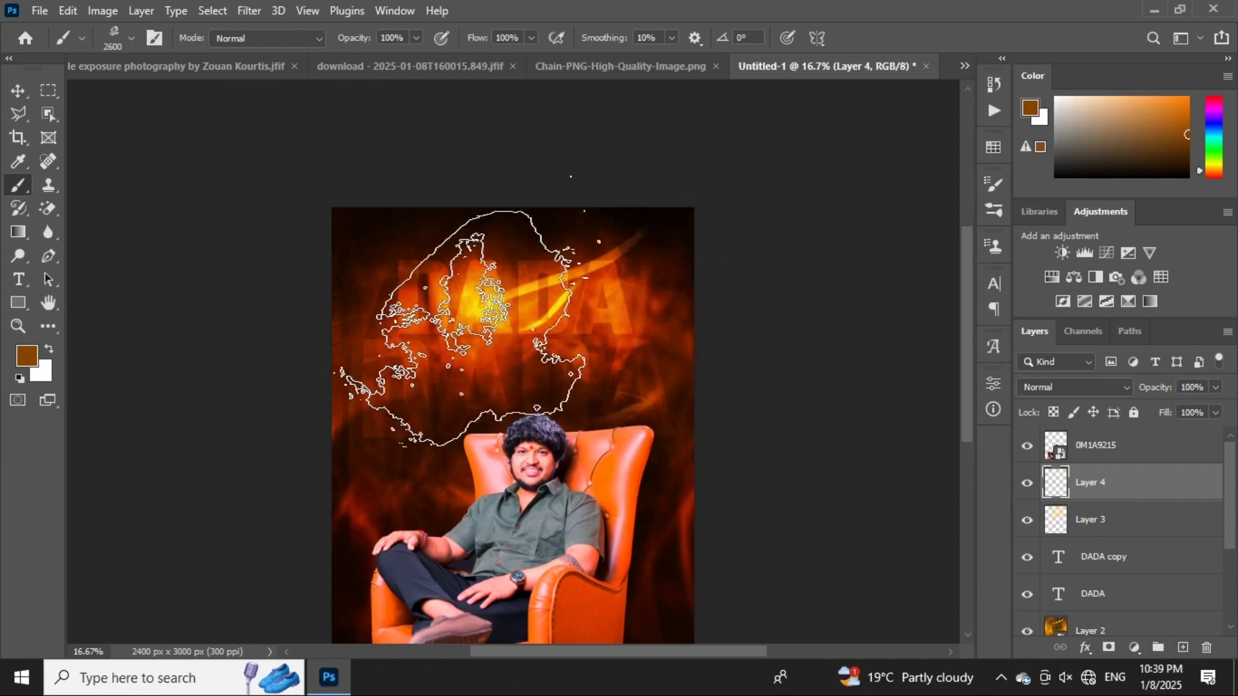
mouse_move(461, 327)
mouse_down()
mouse_move(628, 368)
mouse_move(578, 339)
mouse_move(567, 336)
mouse_move(809, 441)
mouse_up()
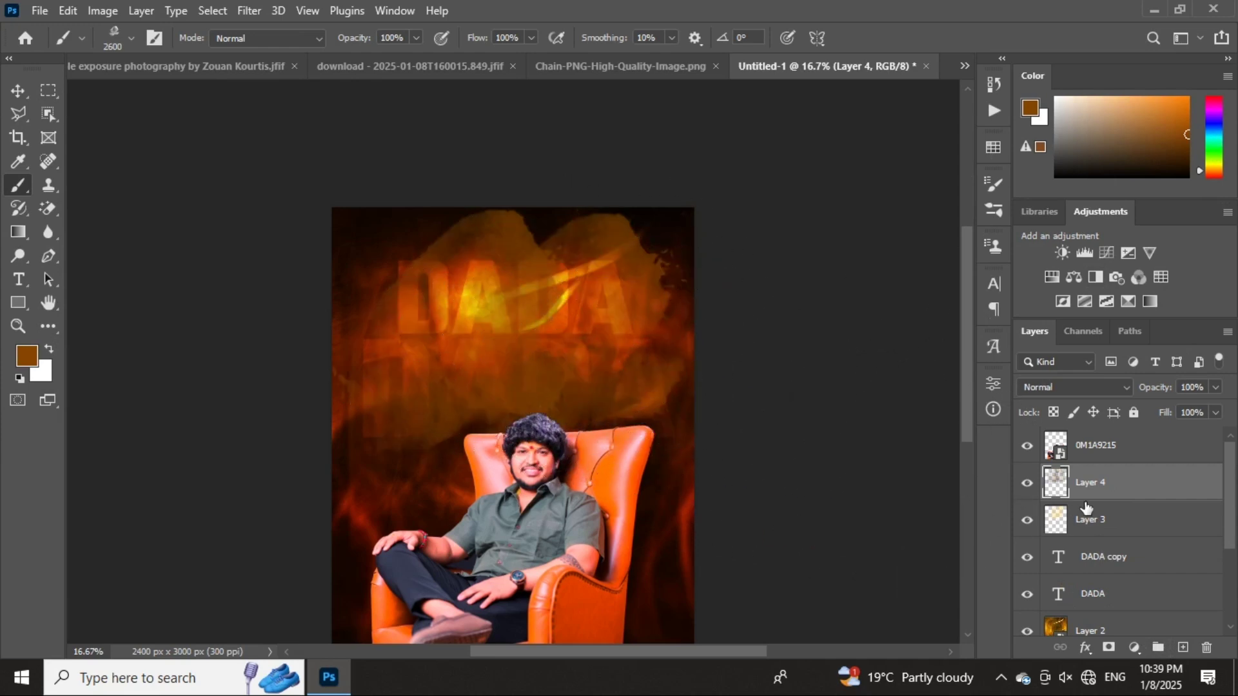
- Set Layer 4's blend mode to Overlay and compare the poster with and without it
click(1073, 389)
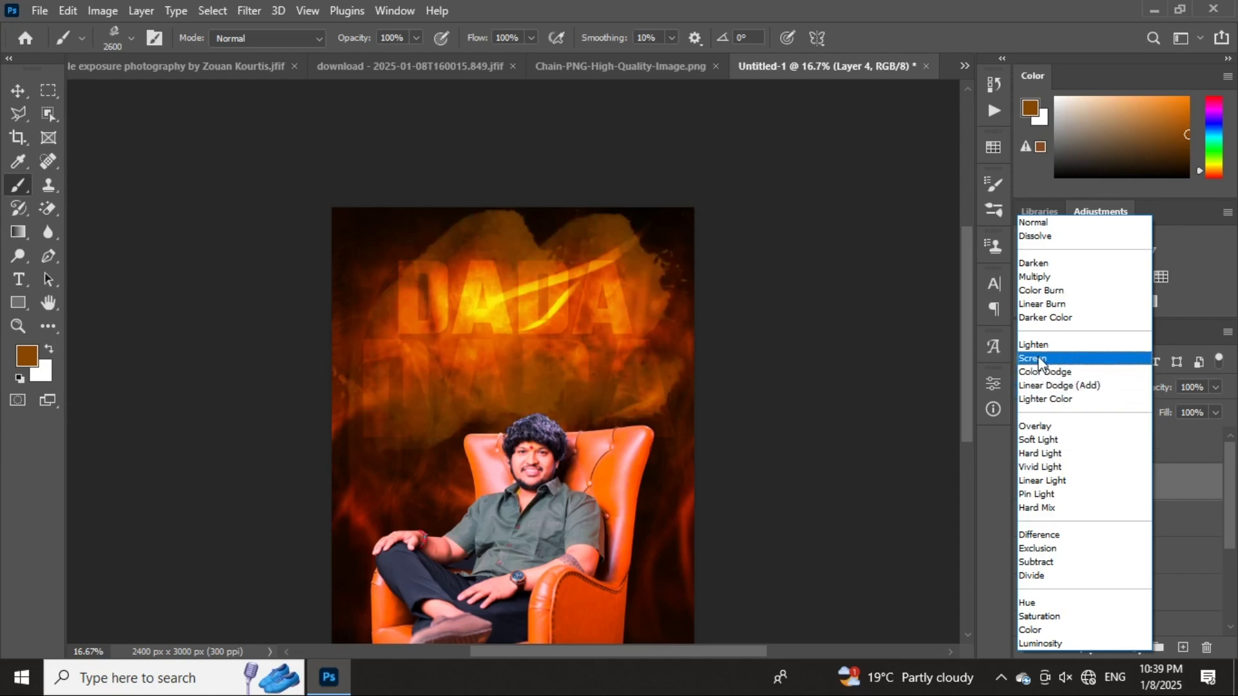
click(1037, 426)
click(1027, 484)
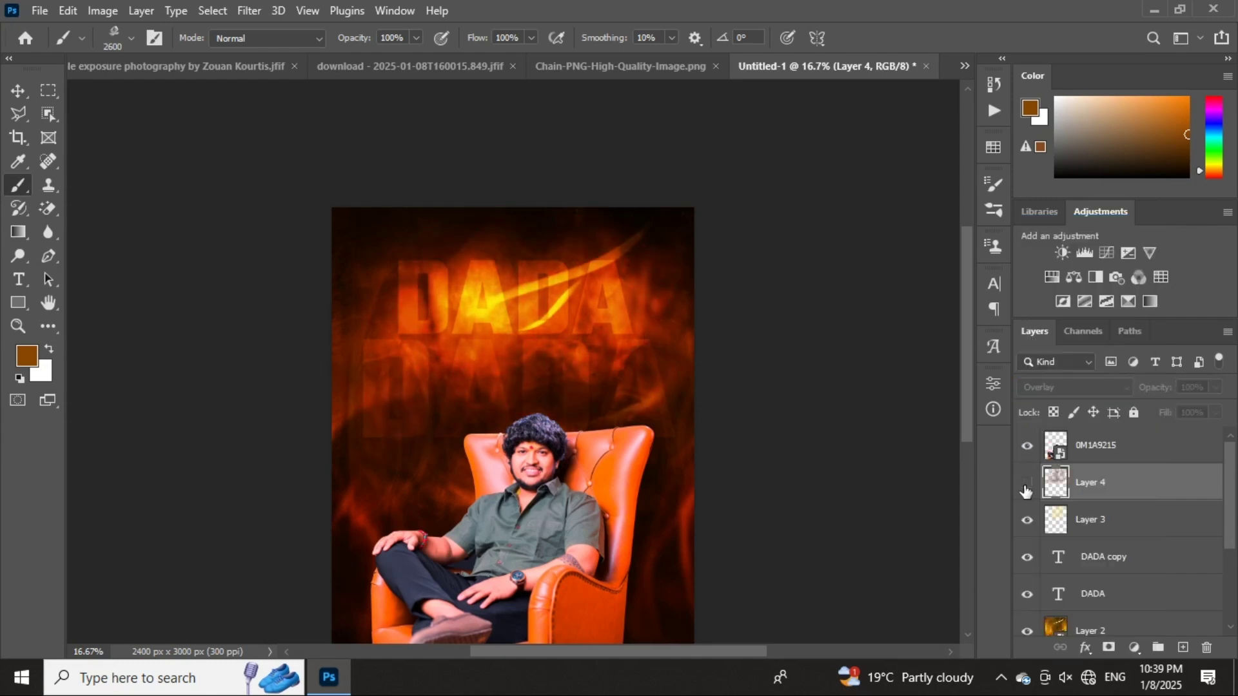
click(1027, 484)
click(1026, 489)
click(1026, 489)
click(1026, 489)
click(1026, 489)
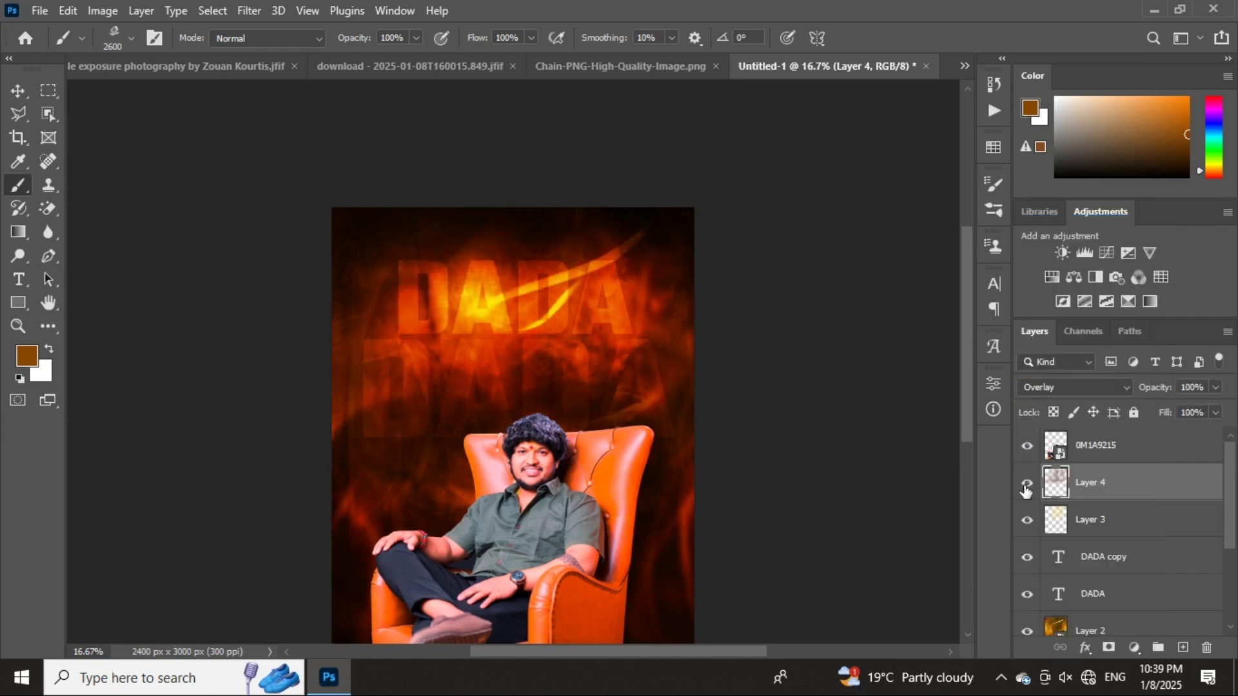
drag(1043, 490, 13, 201)
click(18, 279)
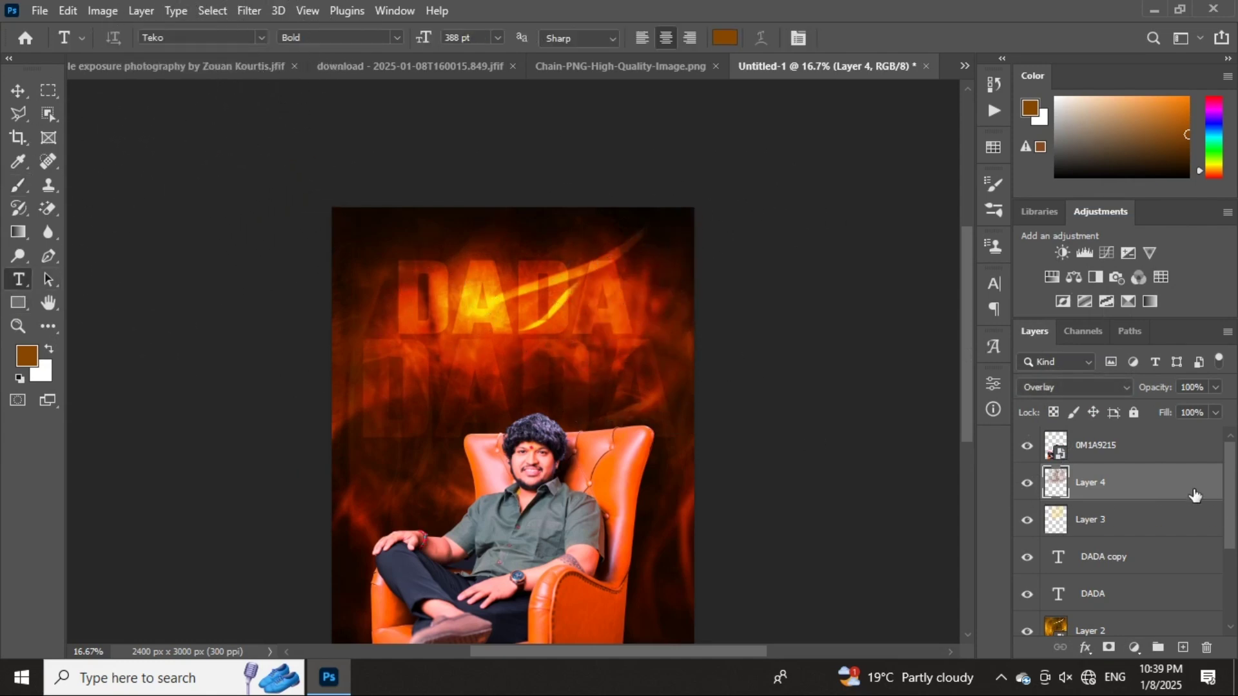
click(1155, 459)
click(487, 343)
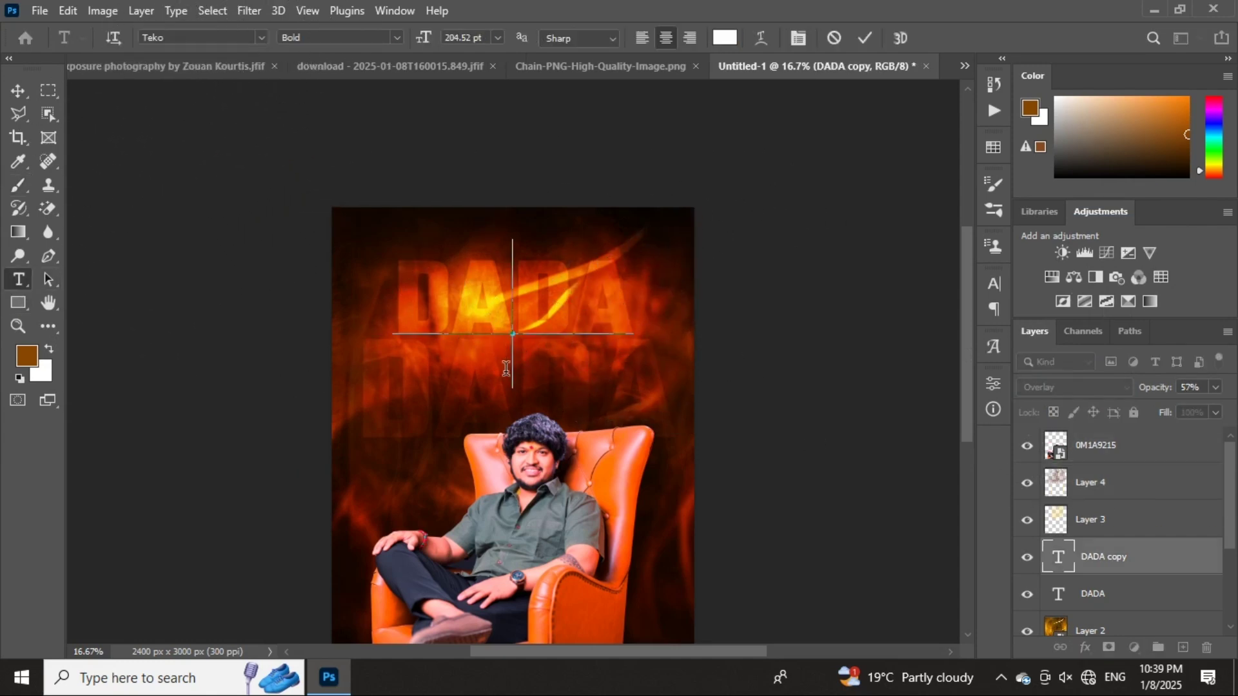
click(839, 37)
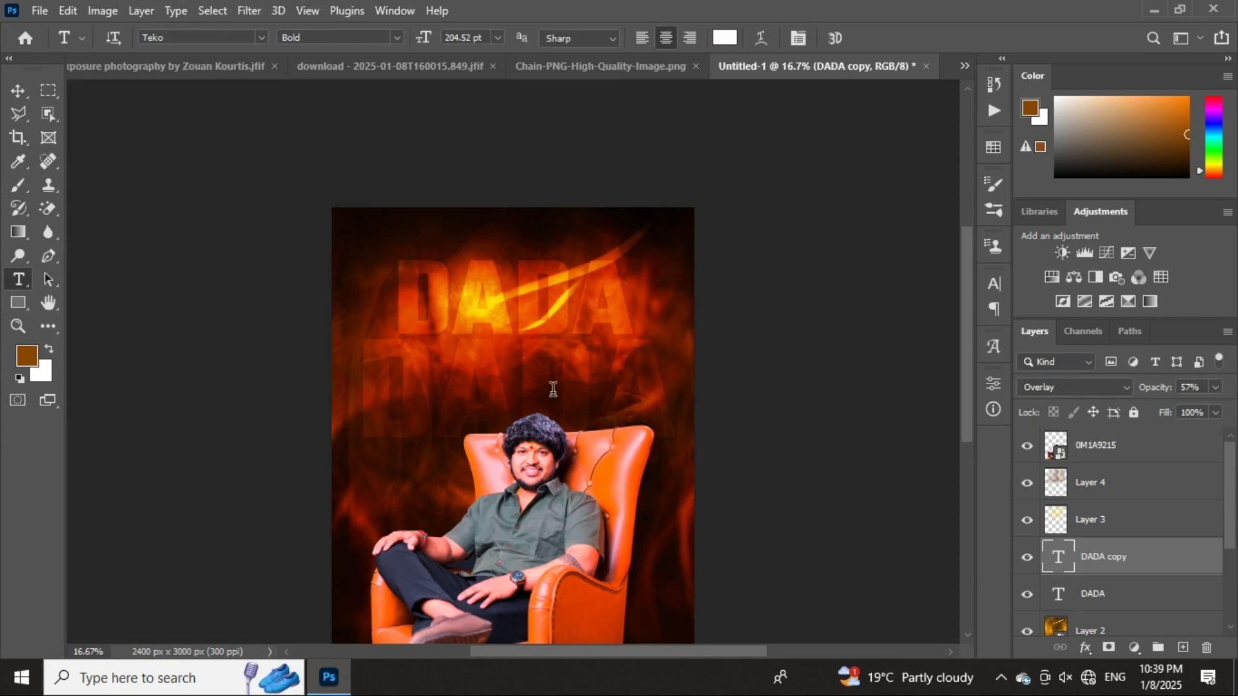
click(496, 439)
click(838, 37)
- Add a new text line reading "dada" at the poster's upper edge in the Infinity-31 Regular font
scroll(549, 240, up, 1)
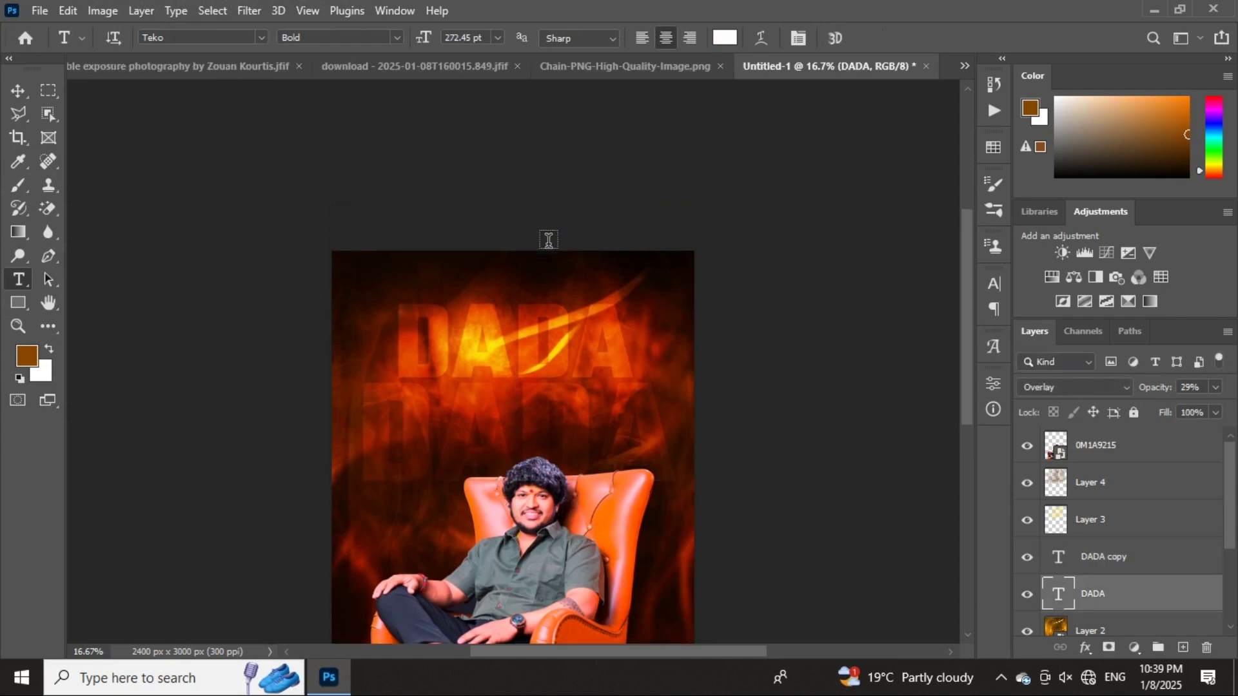
scroll(509, 265, up, 1)
click(599, 300)
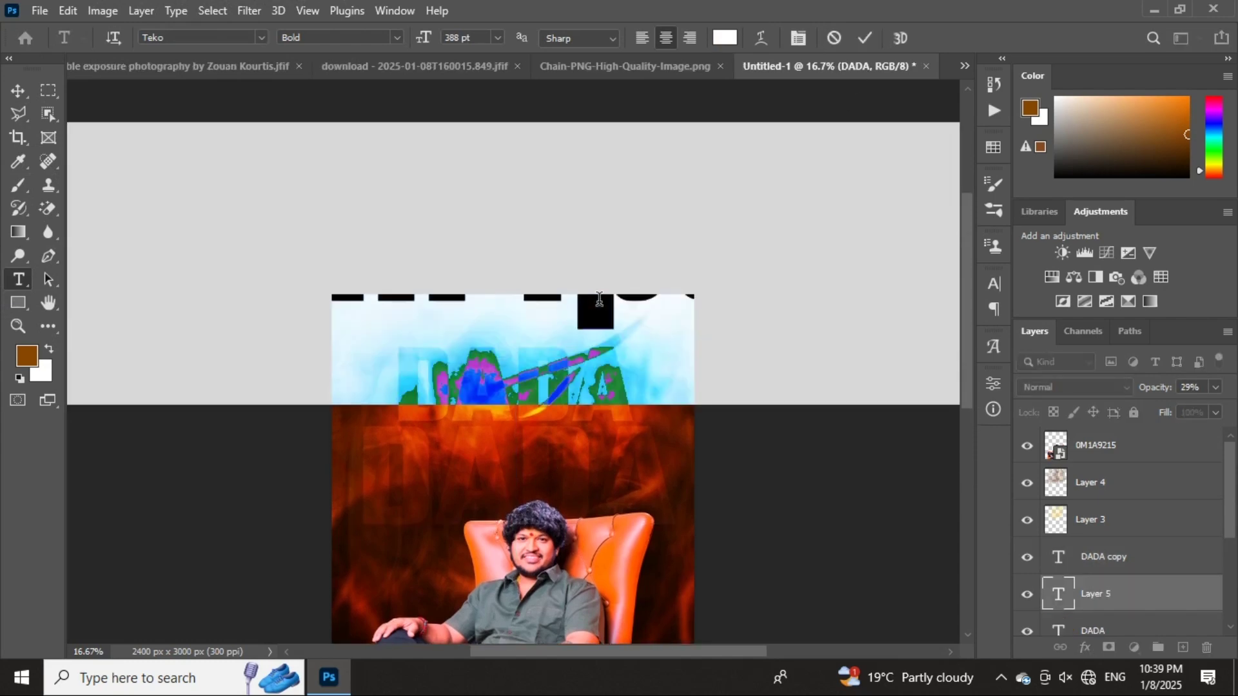
click(241, 39)
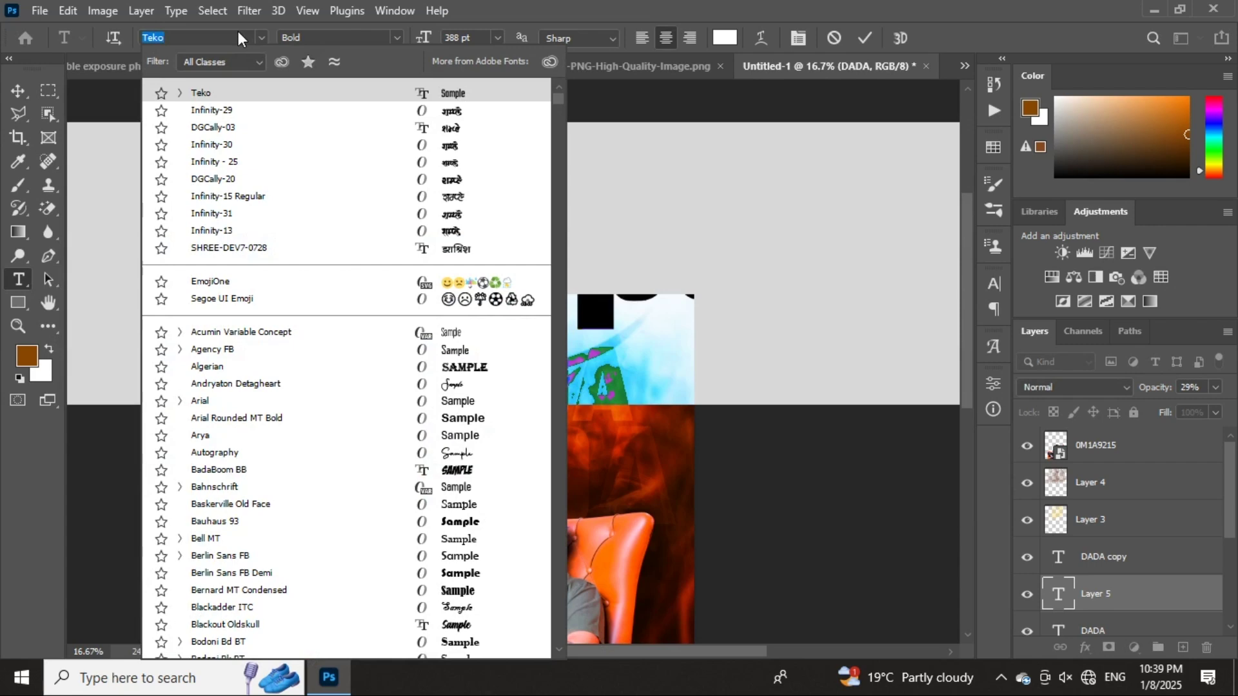
text(Infinity-04)
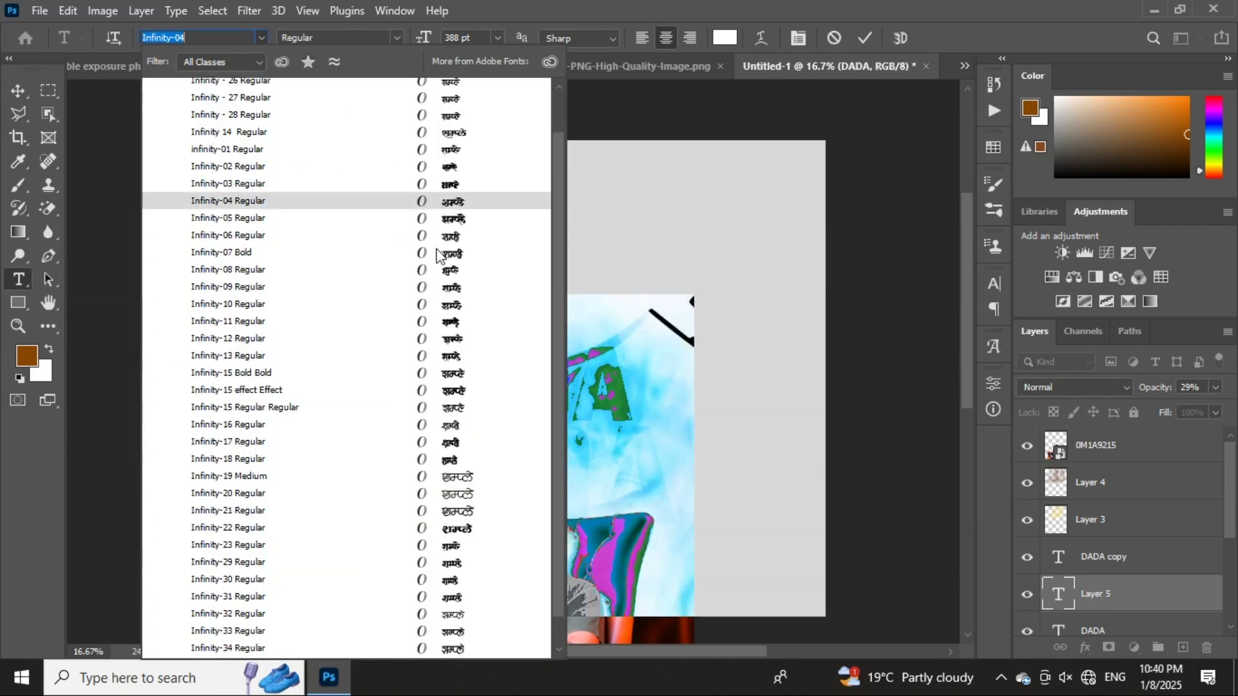
scroll(438, 256, down, 1)
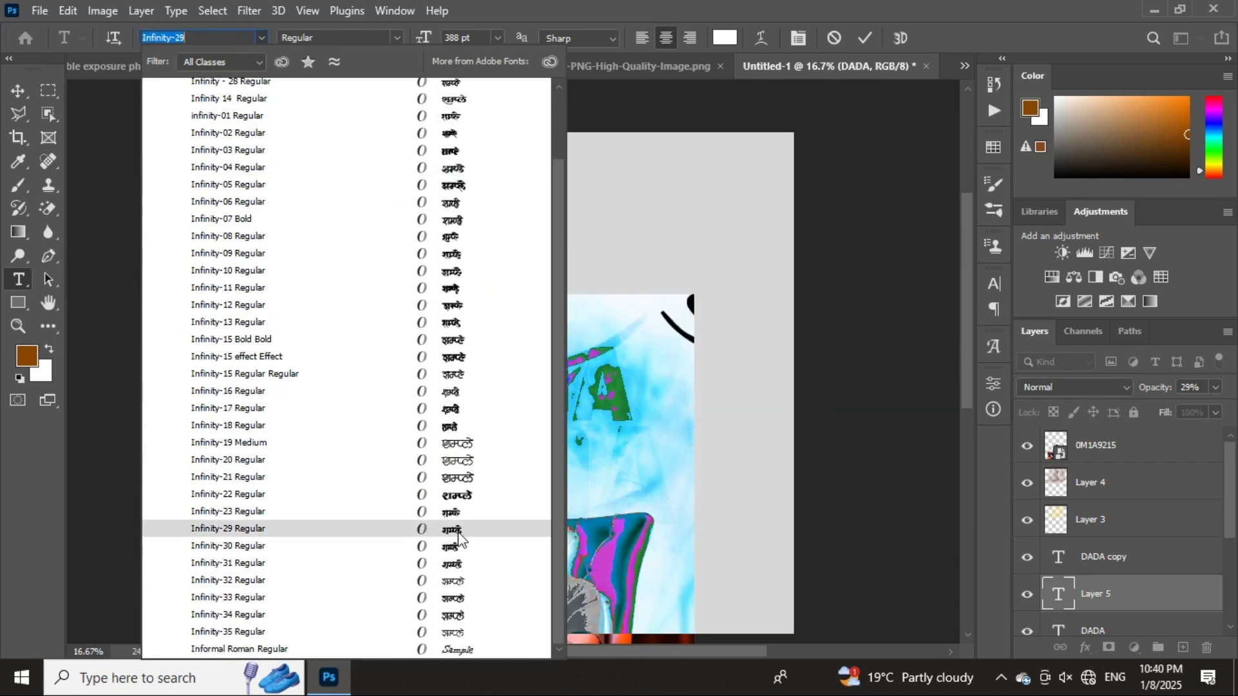
click(459, 565)
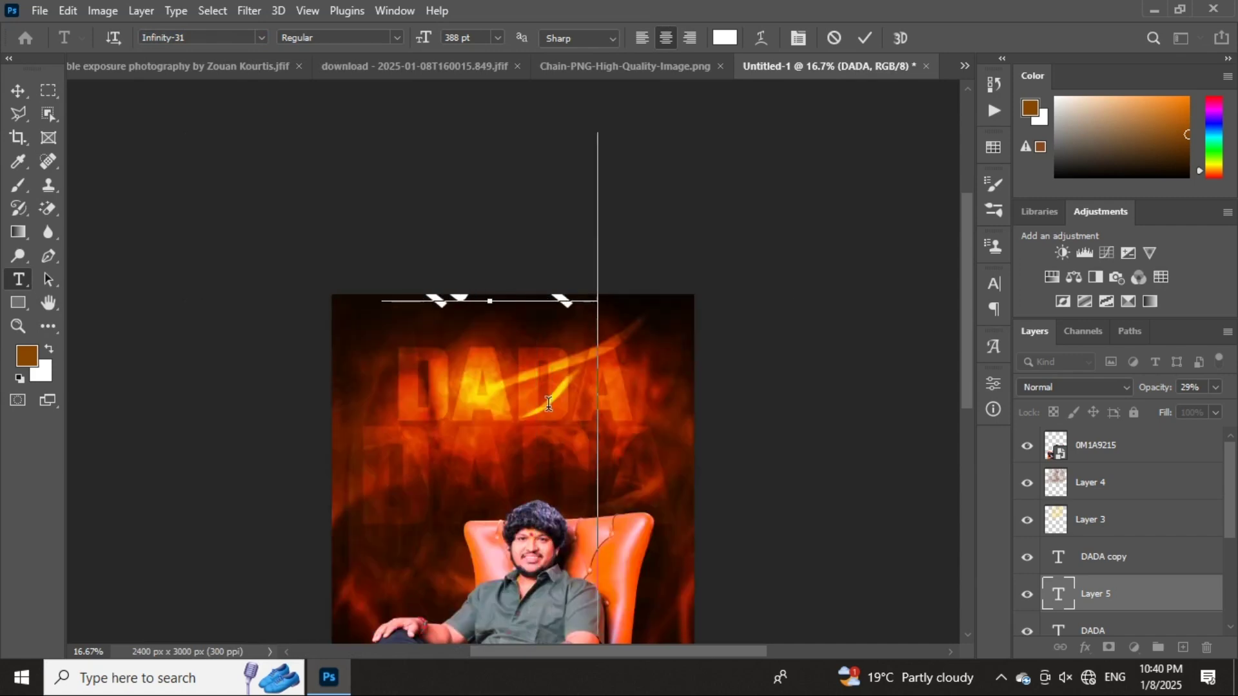
click(866, 38)
- Scale the new Devanagari dada title down to about 202 pt and try to shift it slightly up and to the right
key(ctrl+t)
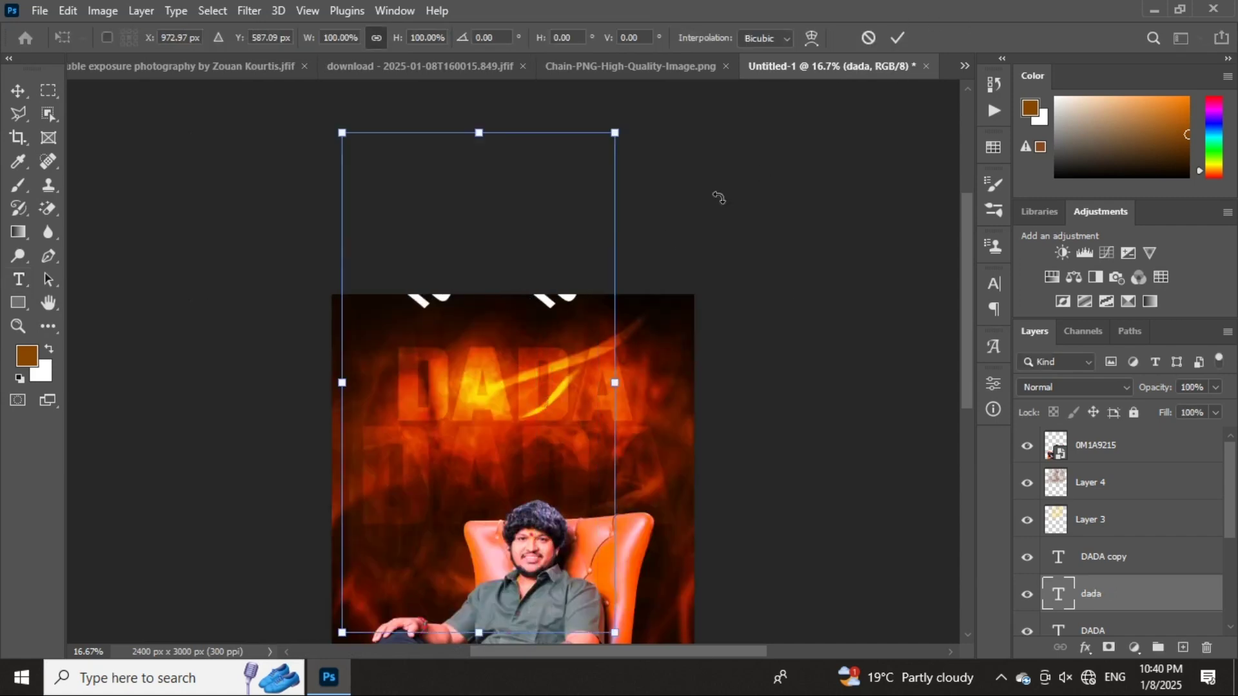
drag(479, 135, 479, 373)
click(898, 37)
click(17, 91)
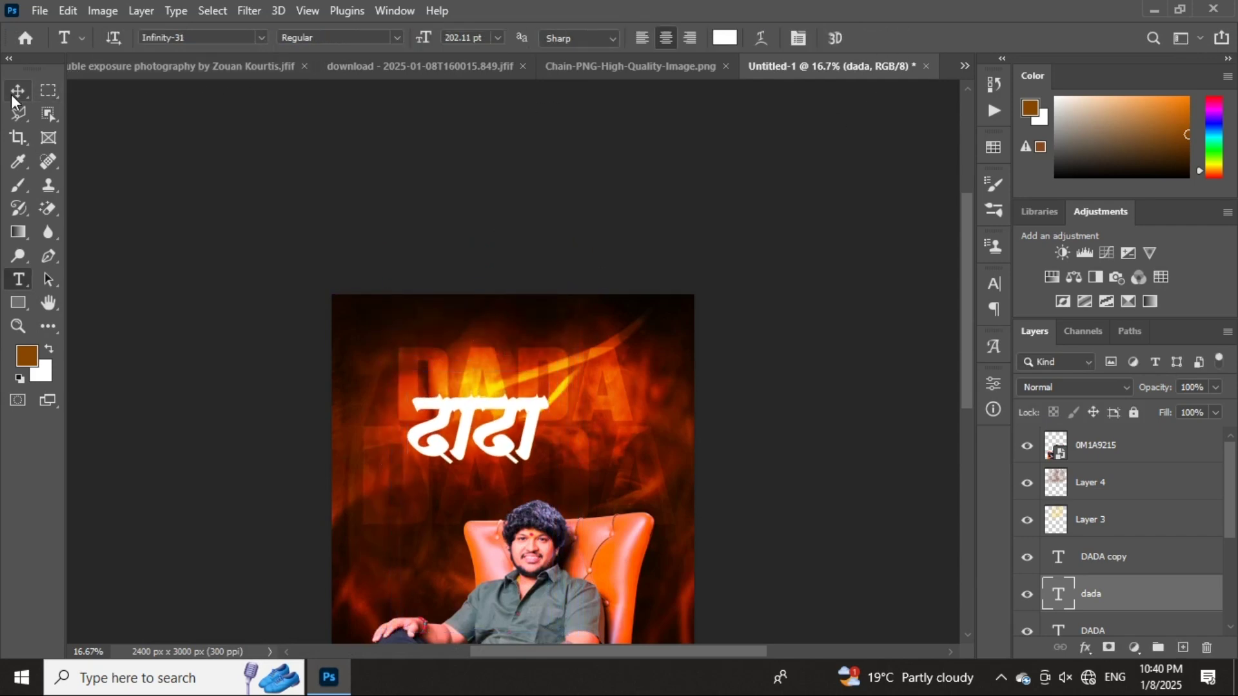
drag(526, 422, 553, 390)
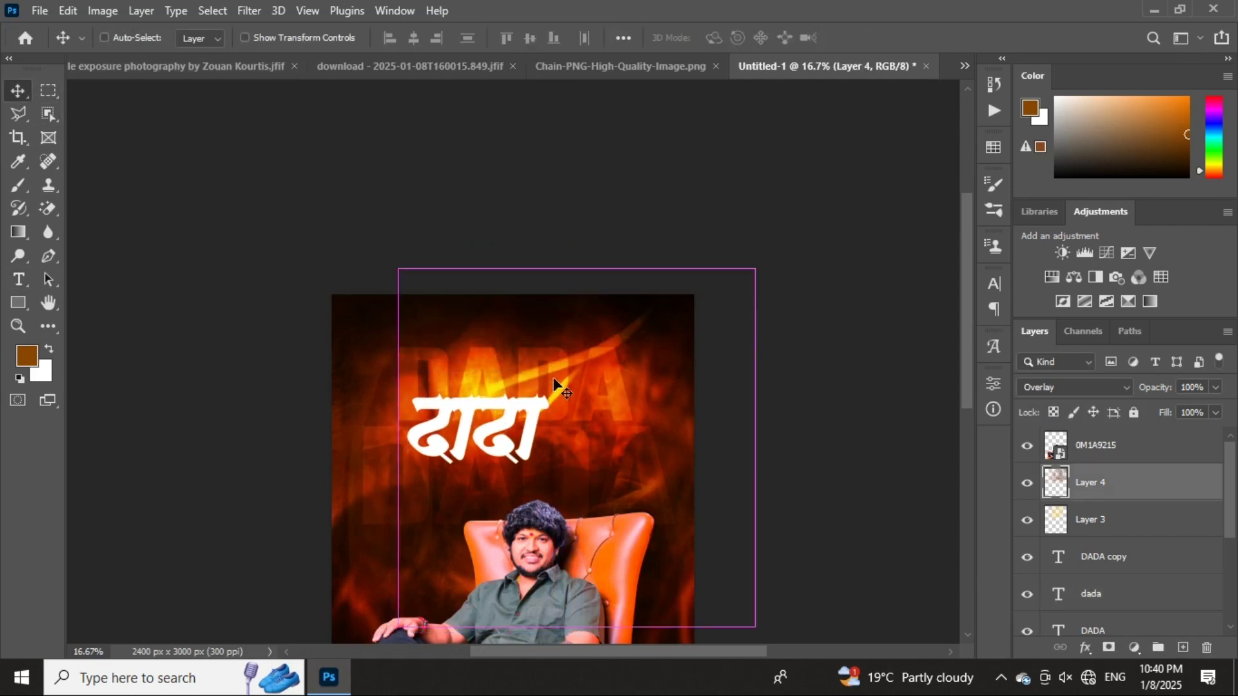
- Identify the dada text layer by toggling layer visibility and move it above the 0M1A9215 portrait layer
click(1028, 557)
click(1028, 557)
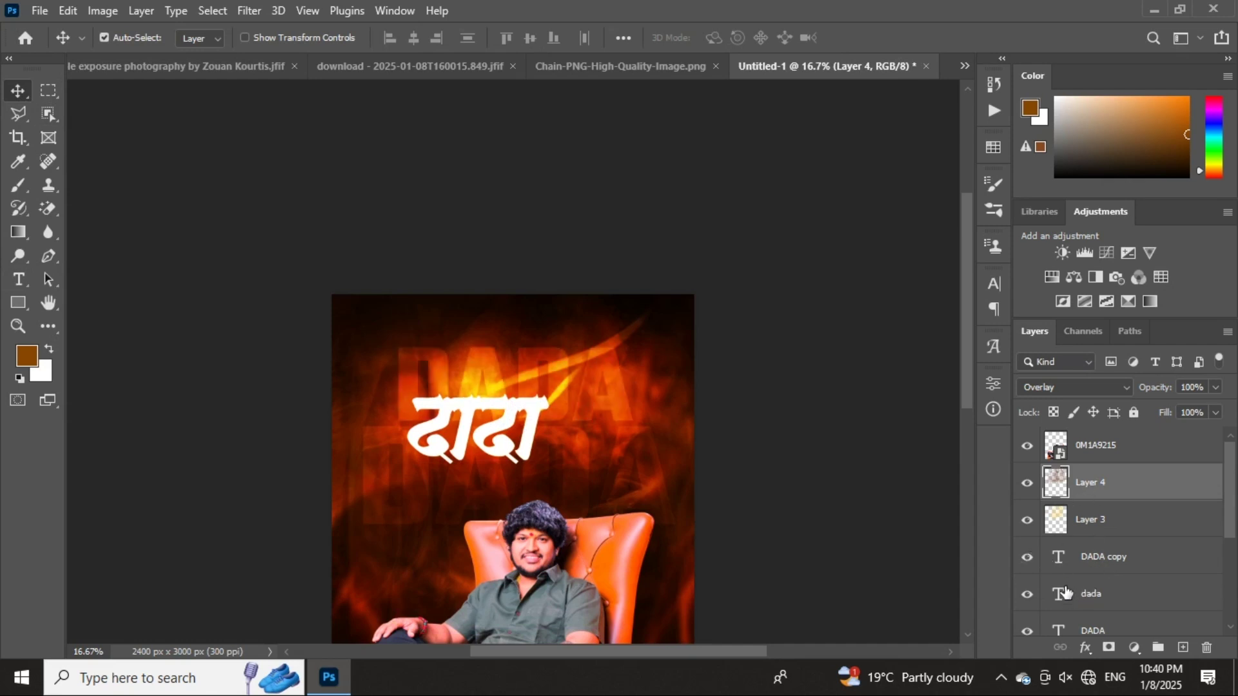
scroll(1073, 580, down, 1)
click(1029, 559)
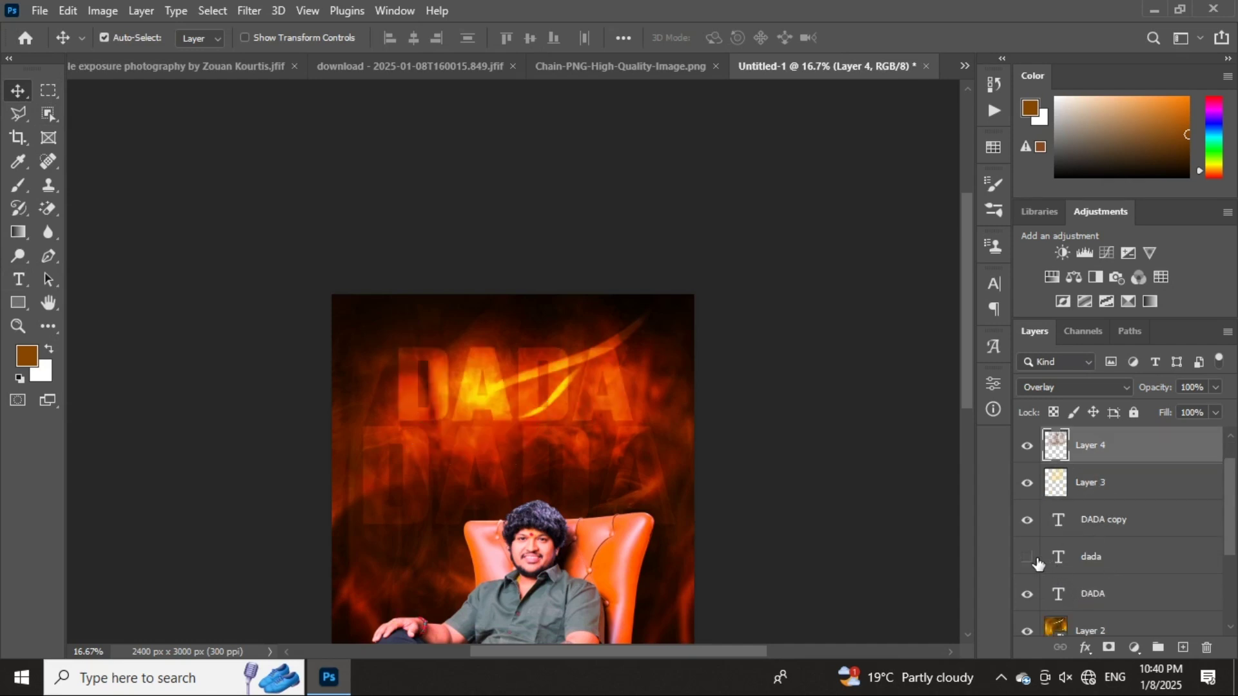
click(1029, 558)
drag(1056, 560, 1064, 432)
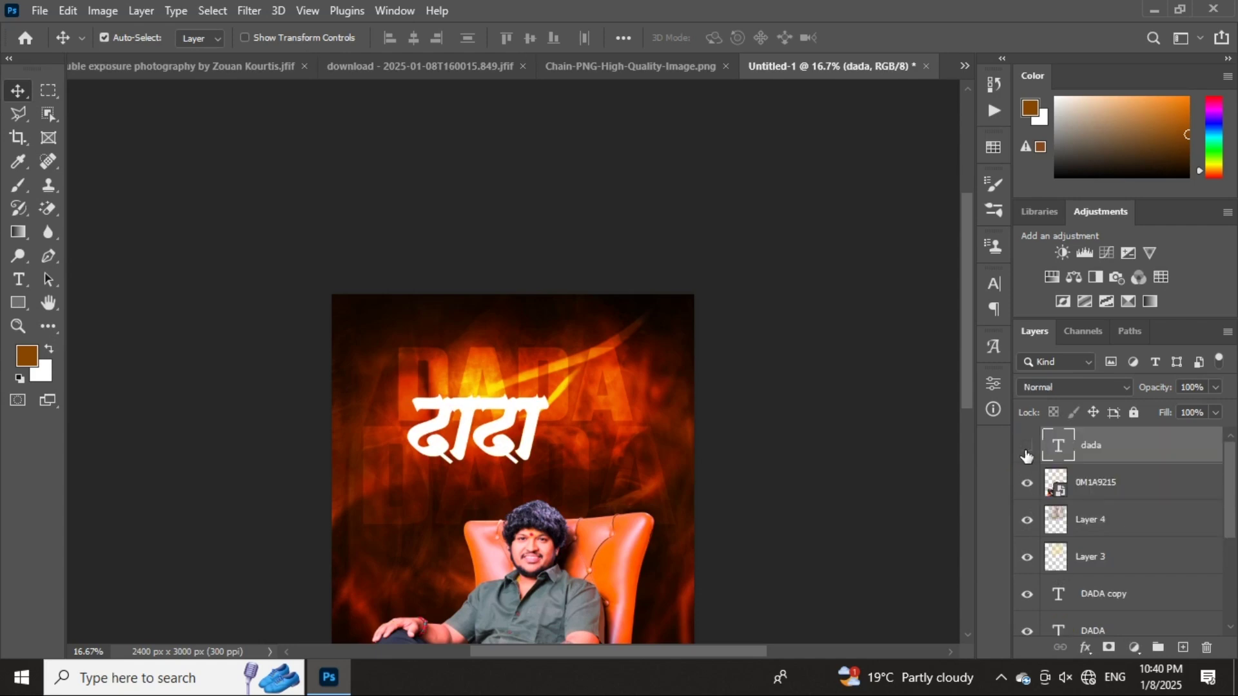
- Check the dada title's visibility, select its first letter for editing and open the font's glyph list
click(1028, 446)
click(1028, 445)
double_click(1055, 451)
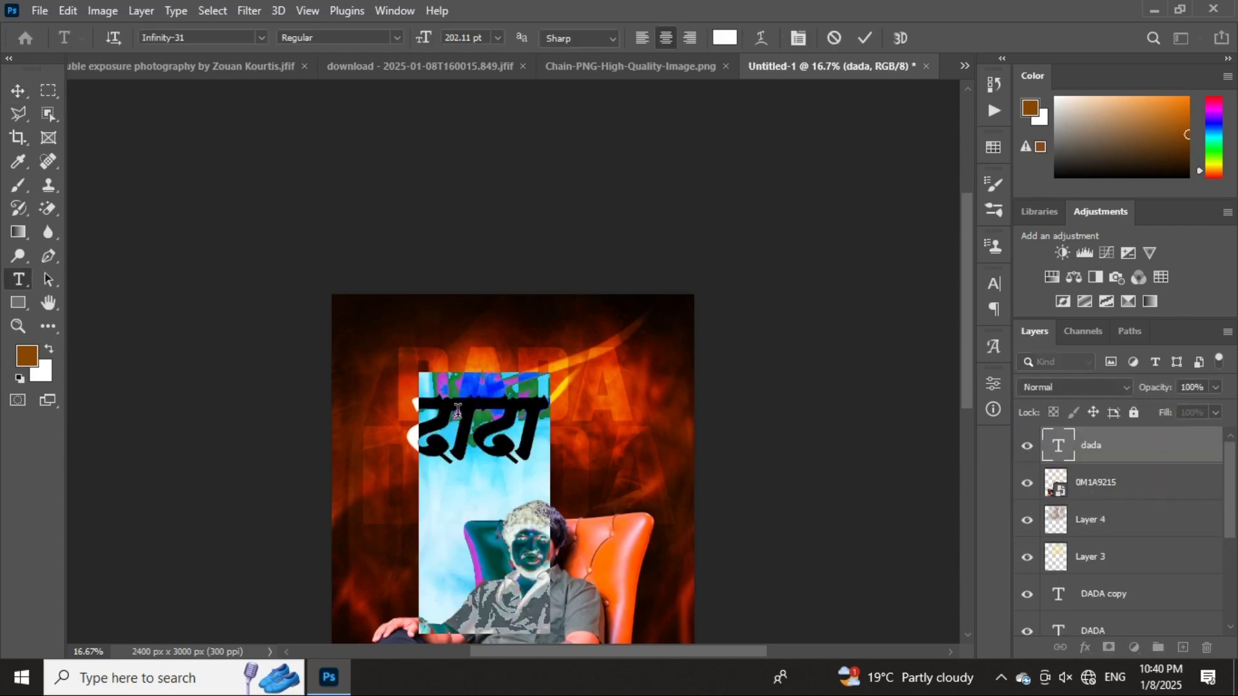
drag(456, 412, 409, 421)
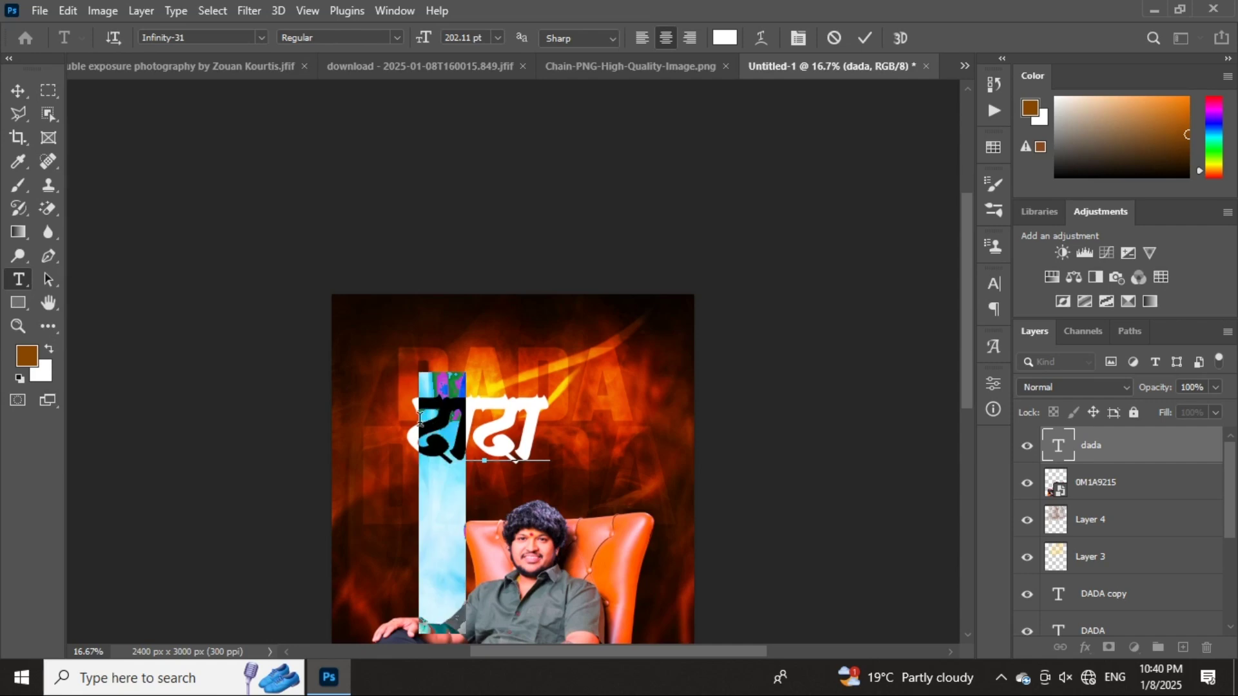
click(409, 7)
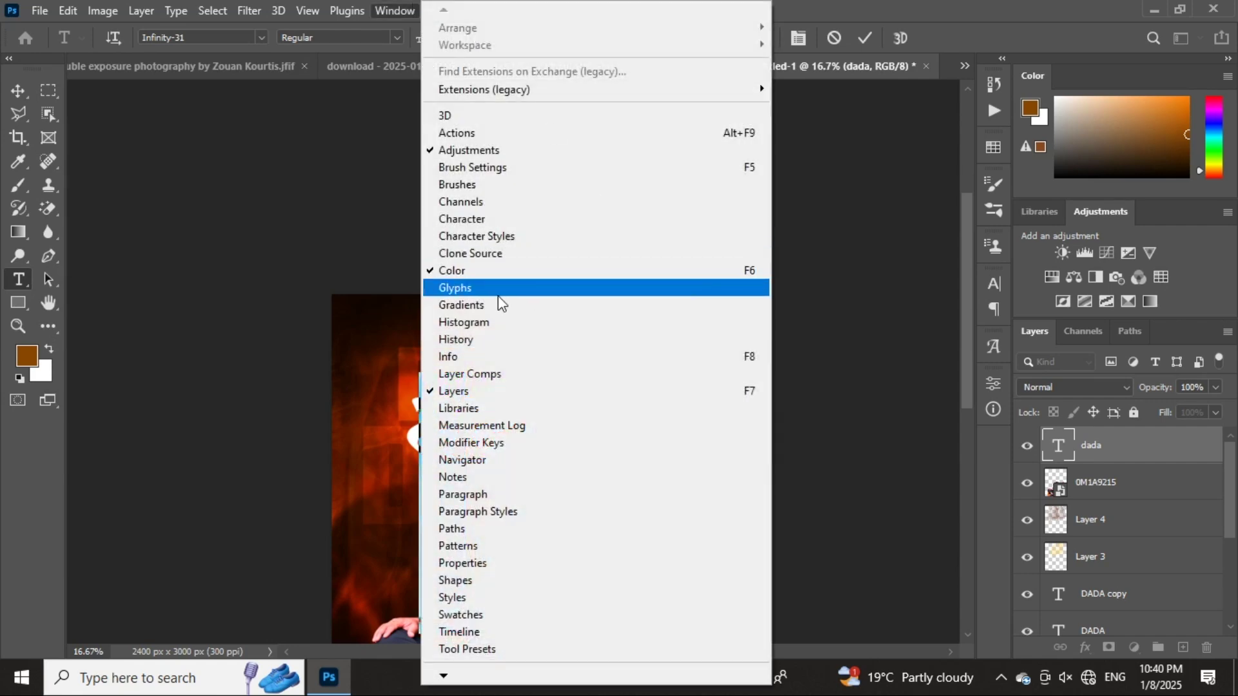
click(500, 291)
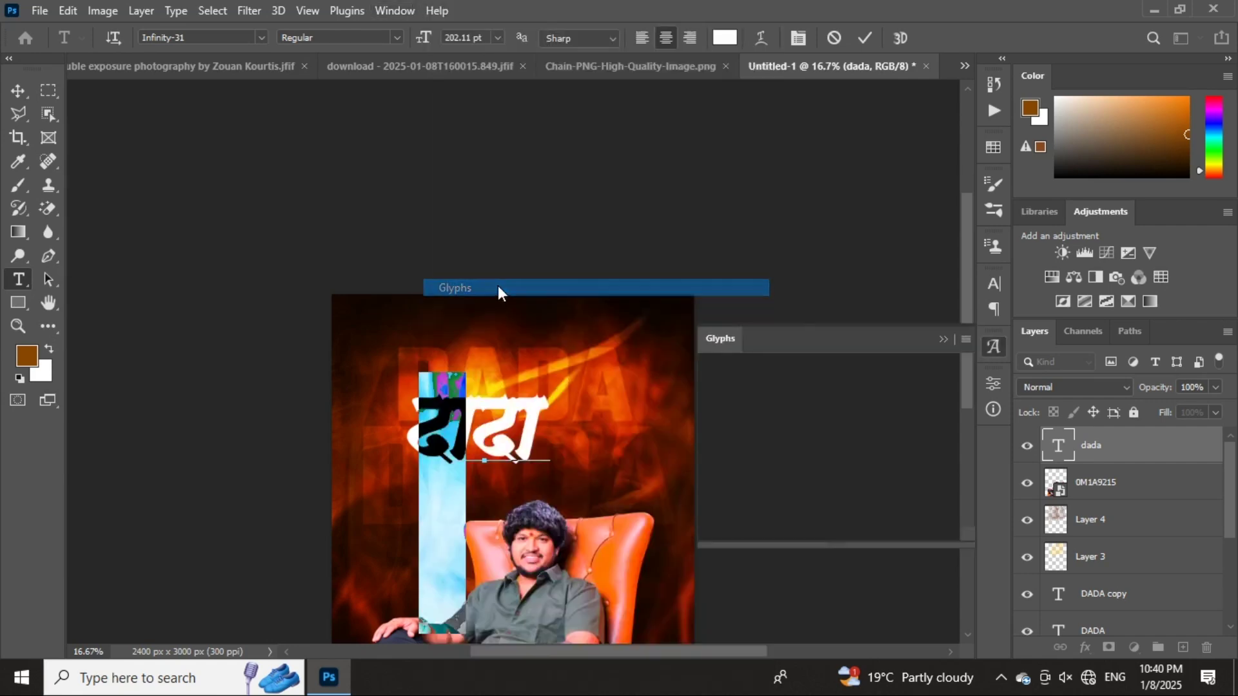
- Replace the selected letter with the Infinity-31 द glyph that has a curved tail swash, and commit the text
scroll(781, 451, down, 3)
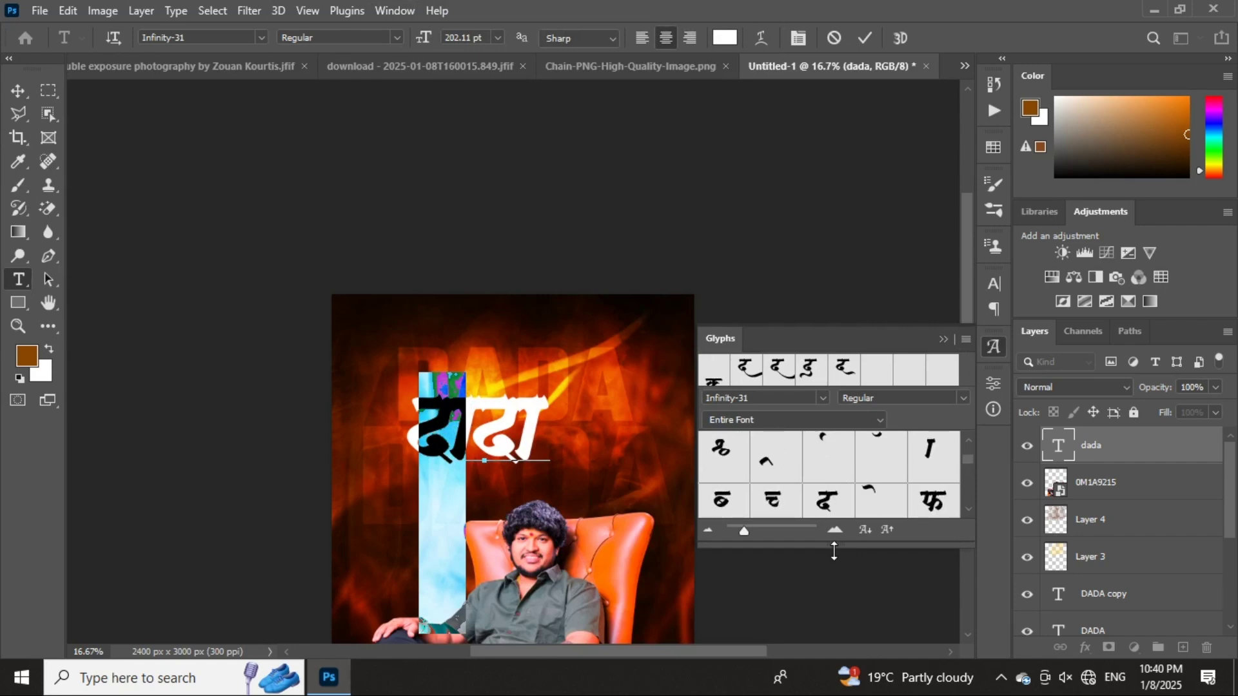
drag(834, 545, 835, 610)
scroll(862, 496, down, 5)
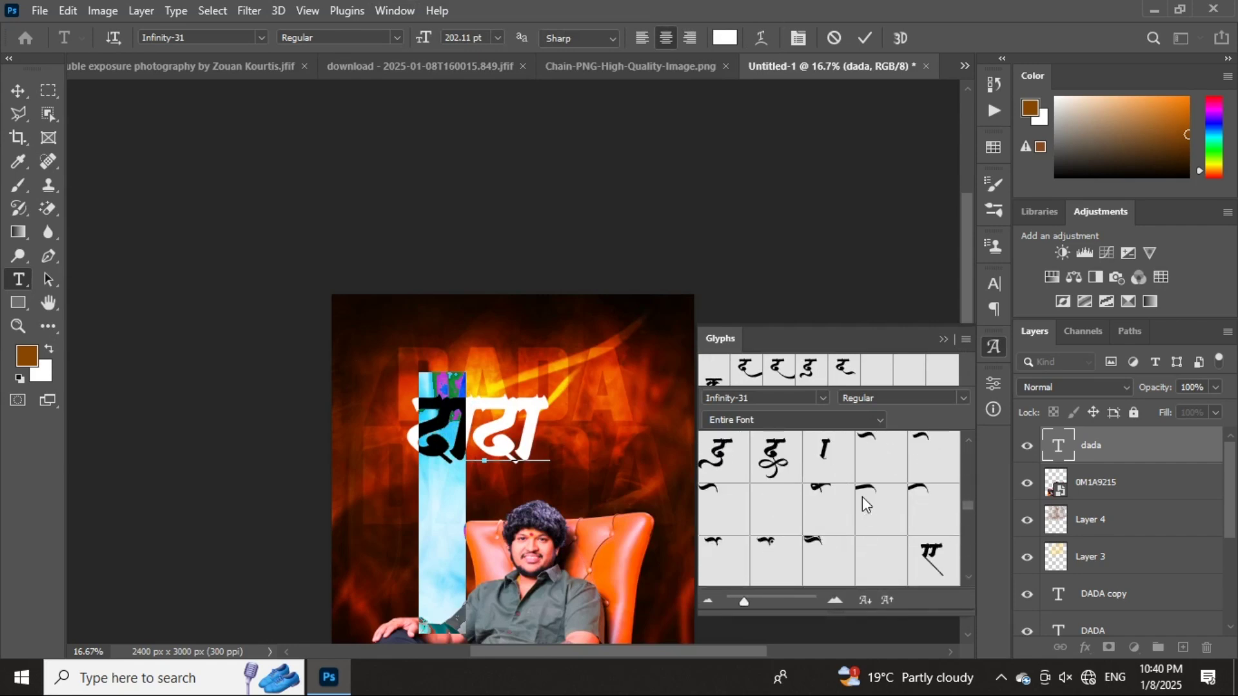
scroll(862, 516, up, 2)
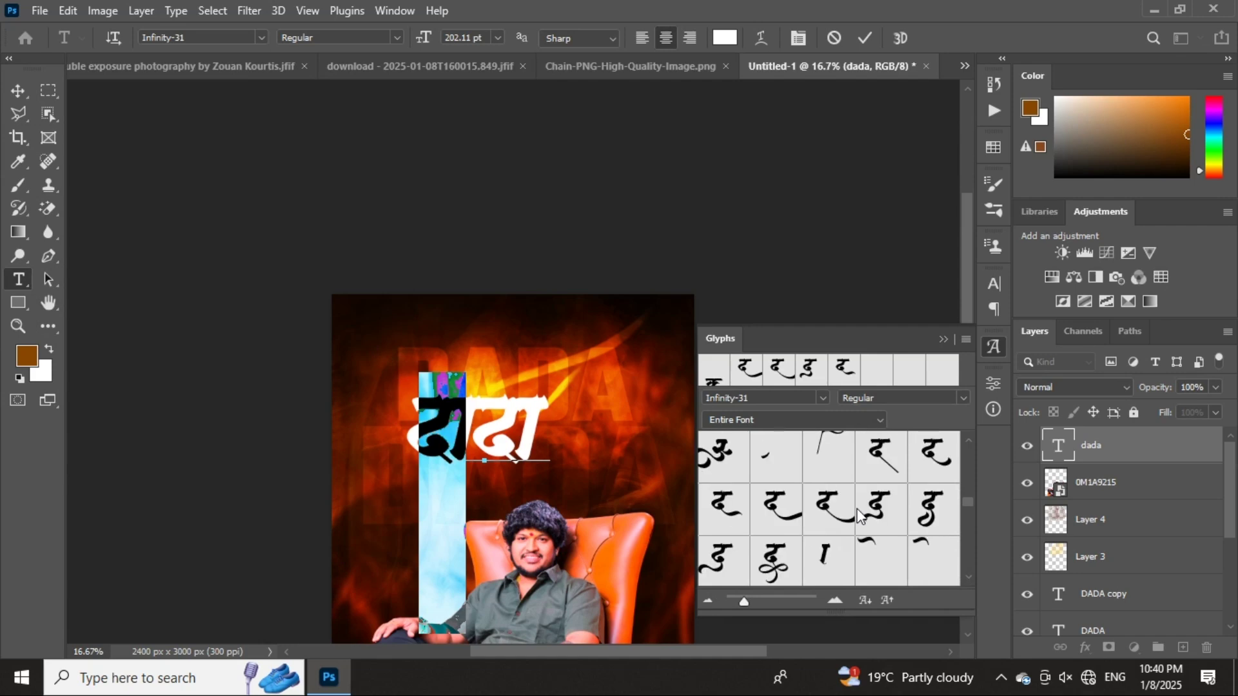
double_click(724, 511)
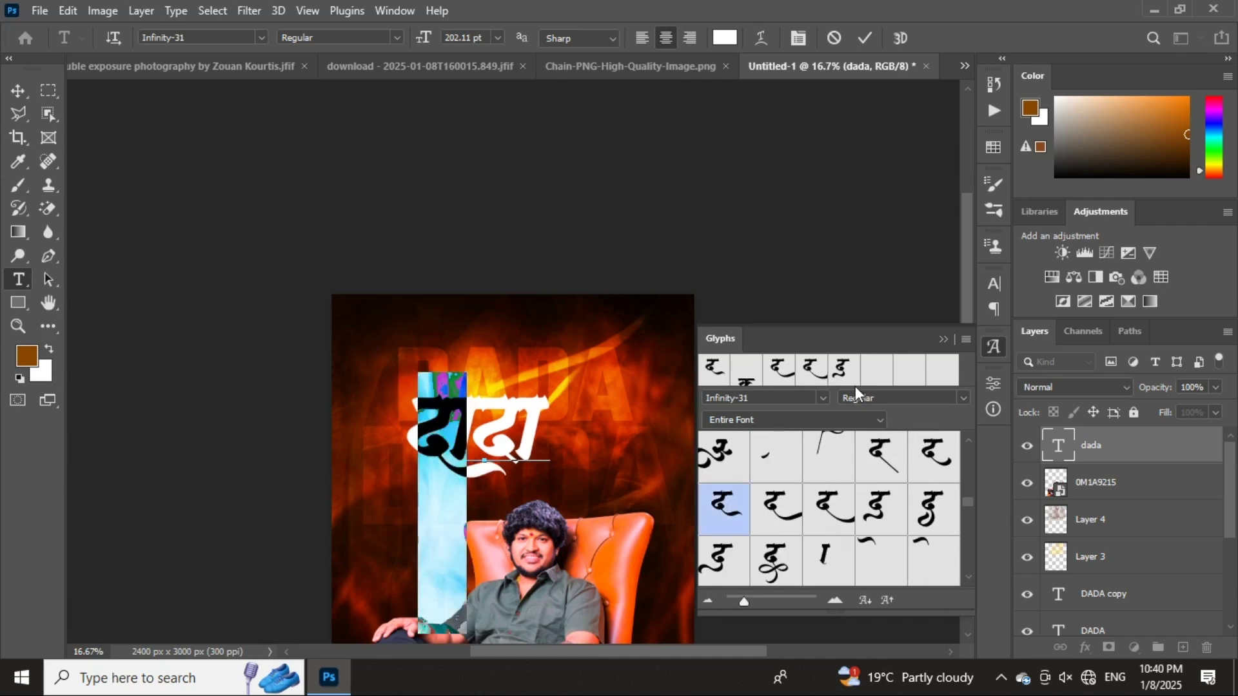
click(943, 339)
click(865, 37)
- Enlarge the Devanagari dada title to about 156% and position it above the man's head, over the faded DADA text
key(v)
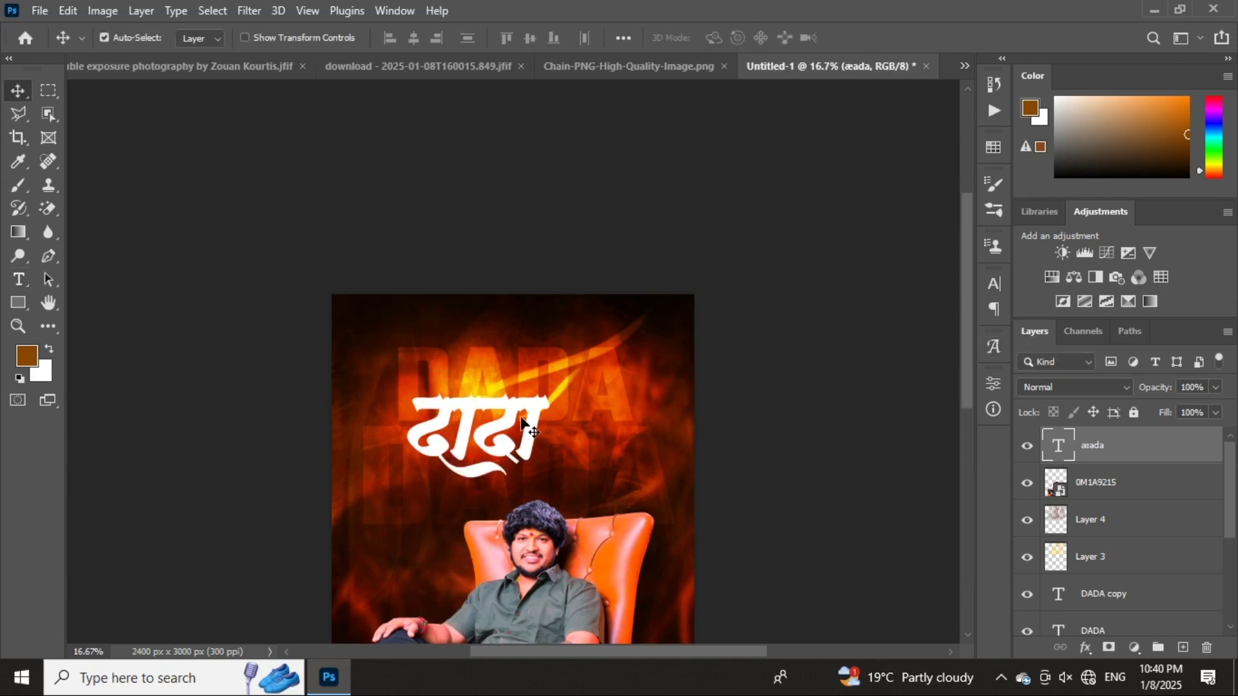
drag(528, 410, 561, 411)
key(ctrl+t)
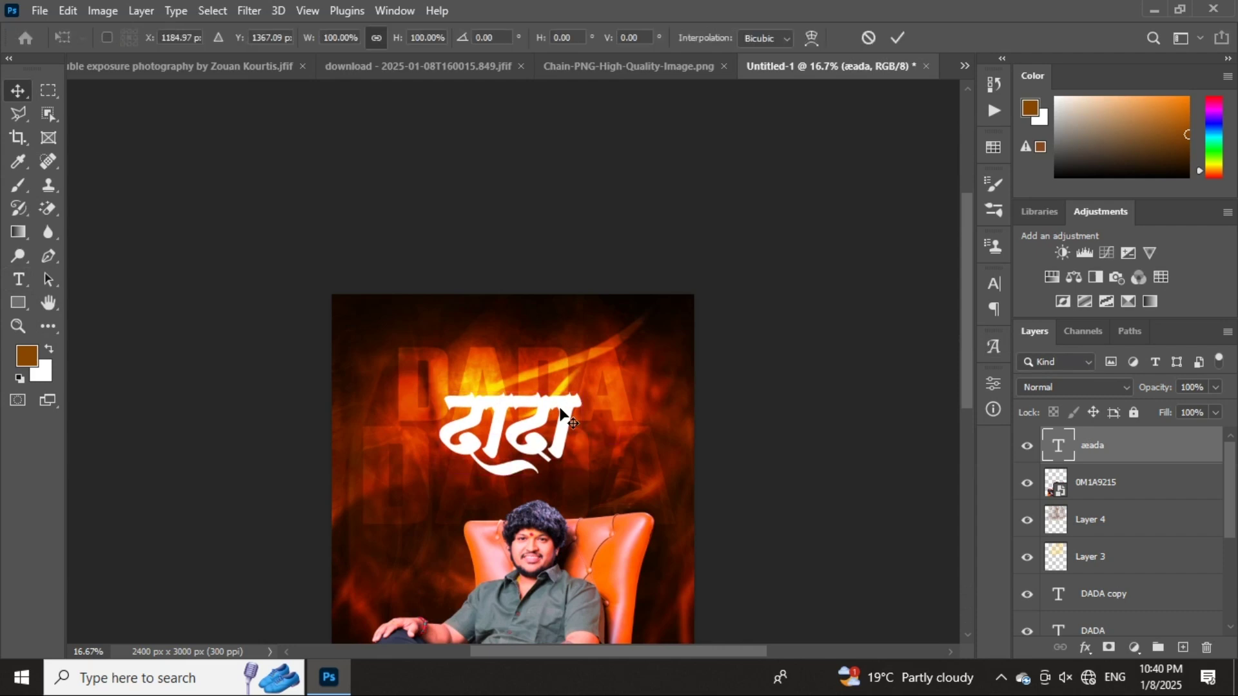
drag(582, 502, 632, 480)
drag(567, 351, 536, 396)
drag(601, 324, 555, 388)
drag(521, 431, 529, 401)
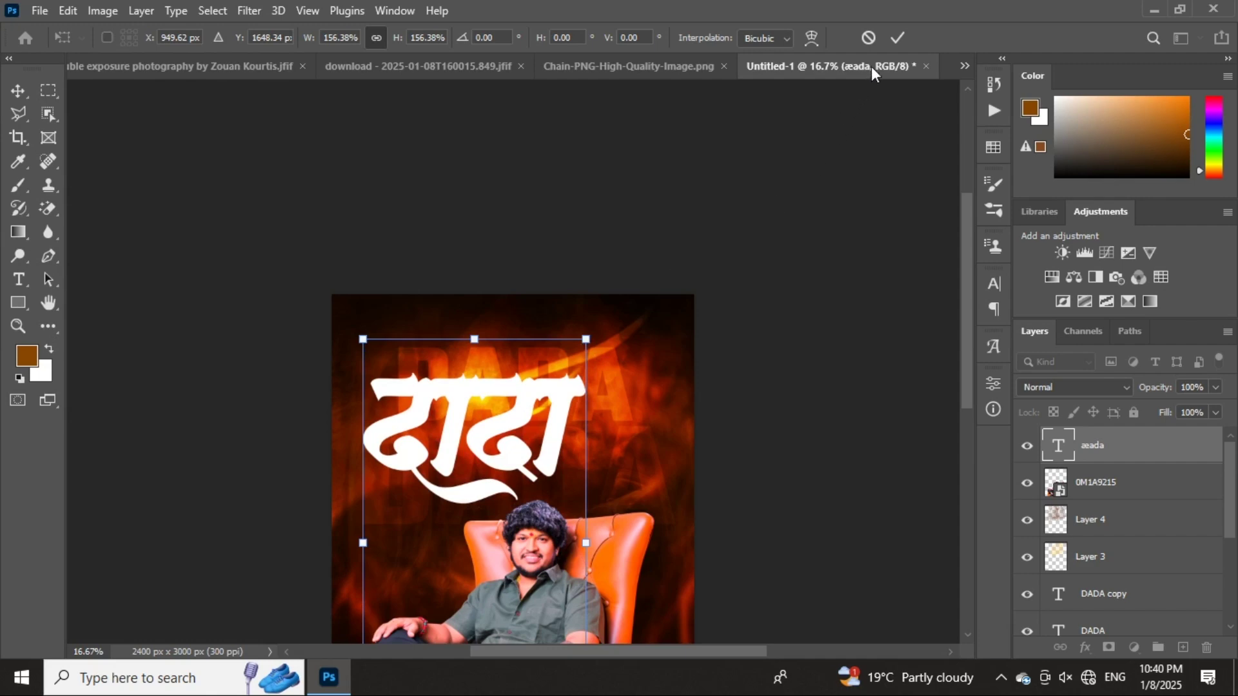
key(Return)
drag(538, 388, 544, 382)
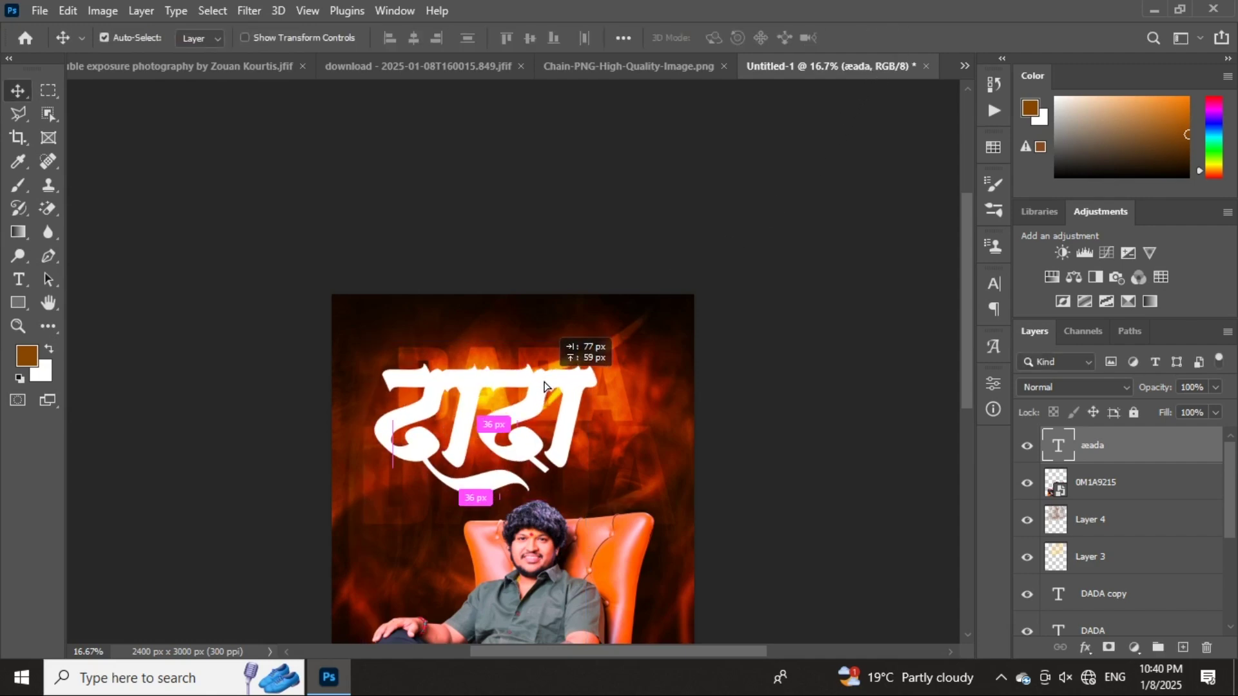
- Switch to DADA.psd and open the contents of the 12 Painted_Watercolor Backgrounds smart object clipped to its Devanagari title
click(277, 66)
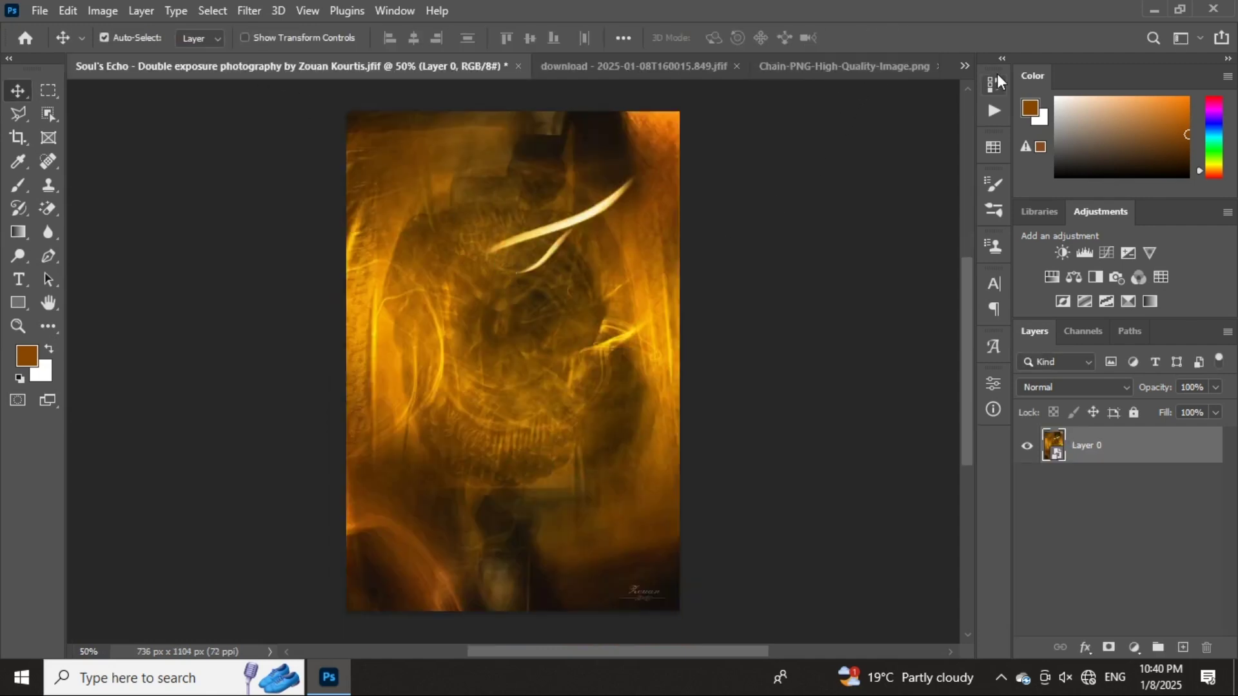
click(966, 66)
click(638, 74)
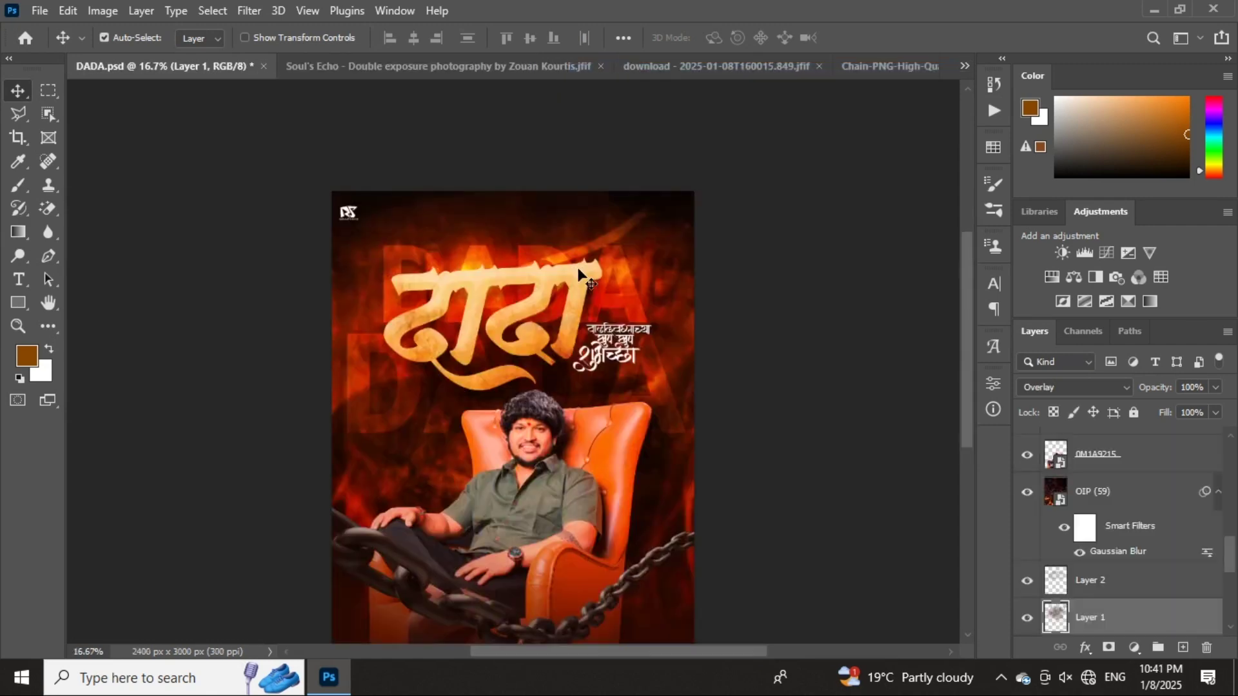
click(540, 304)
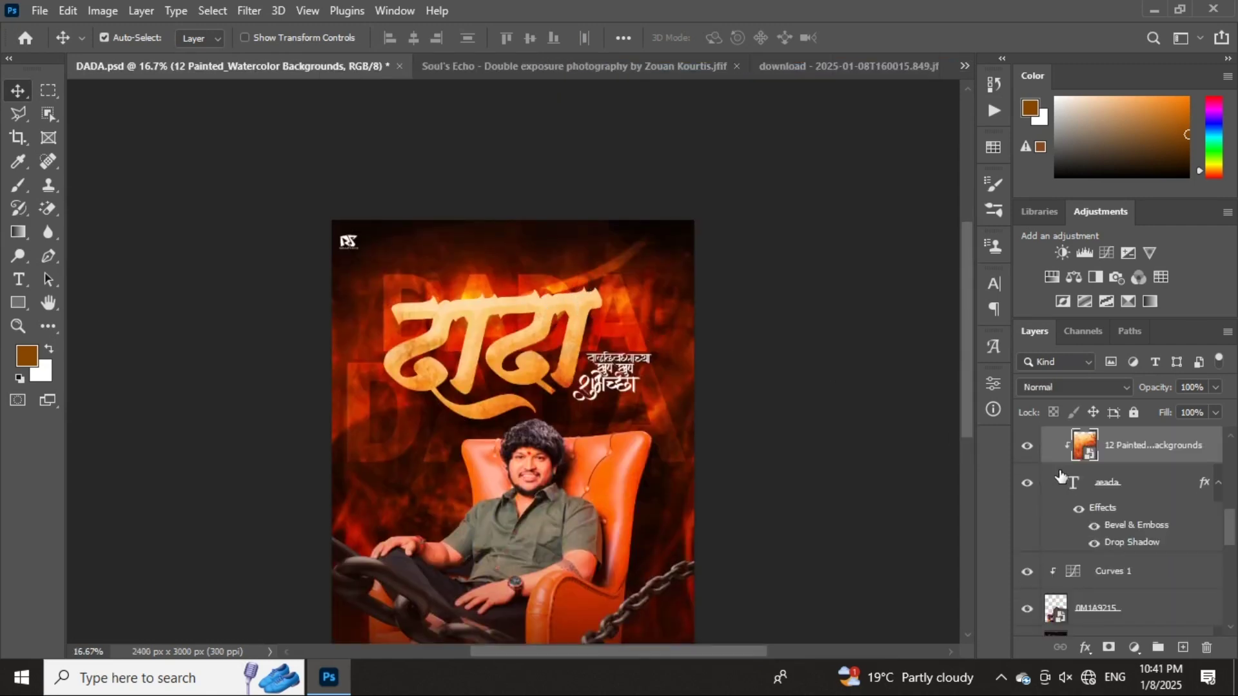
double_click(1084, 441)
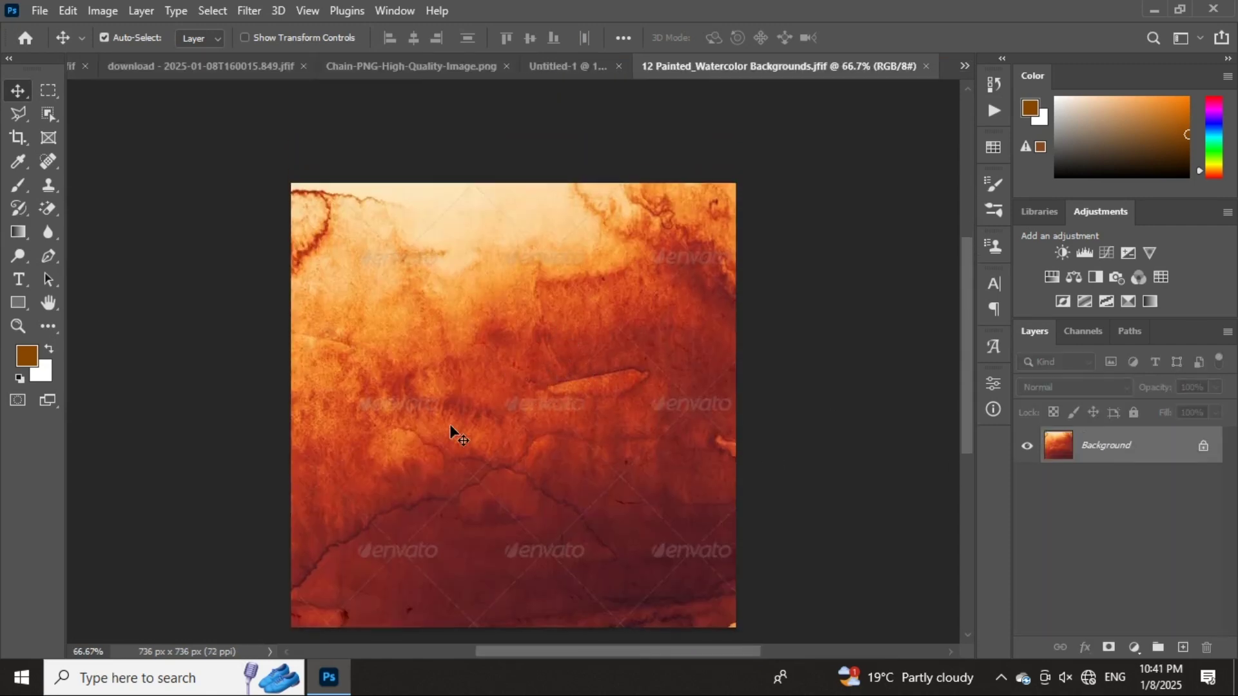
- Unlock the watercolor background, convert it to a smart object and copy it into Untitled-1 above the title layer
click(1203, 447)
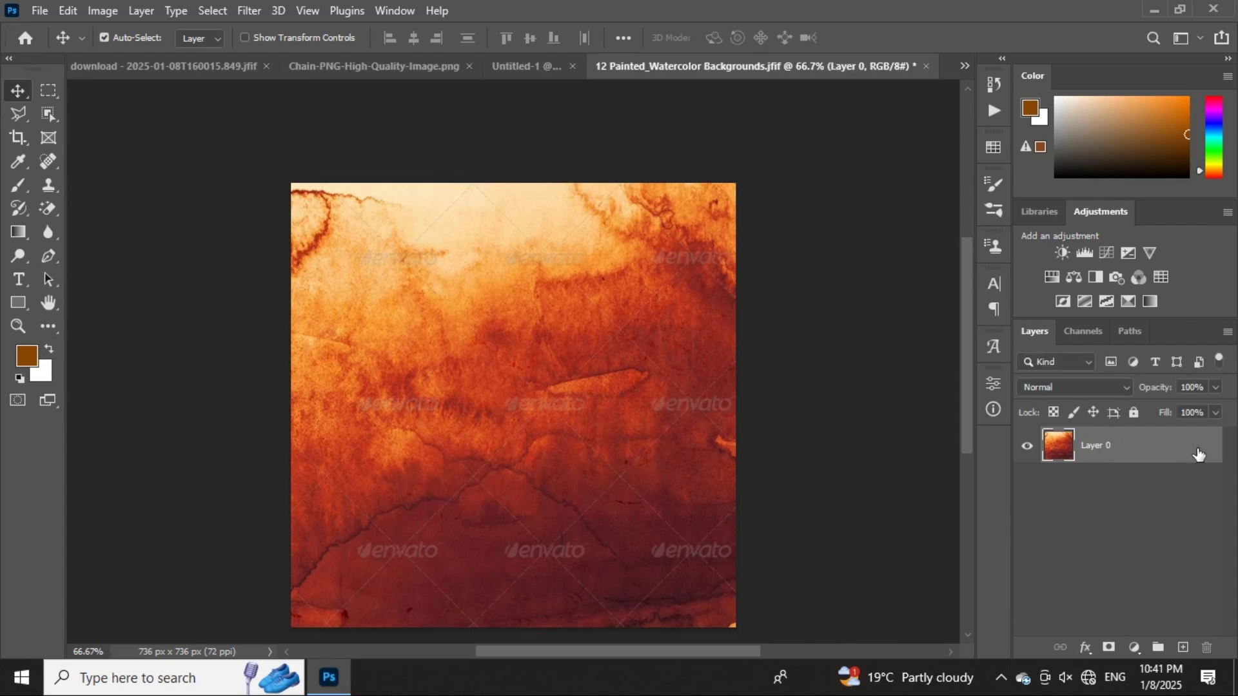
right_click(1197, 450)
click(1026, 250)
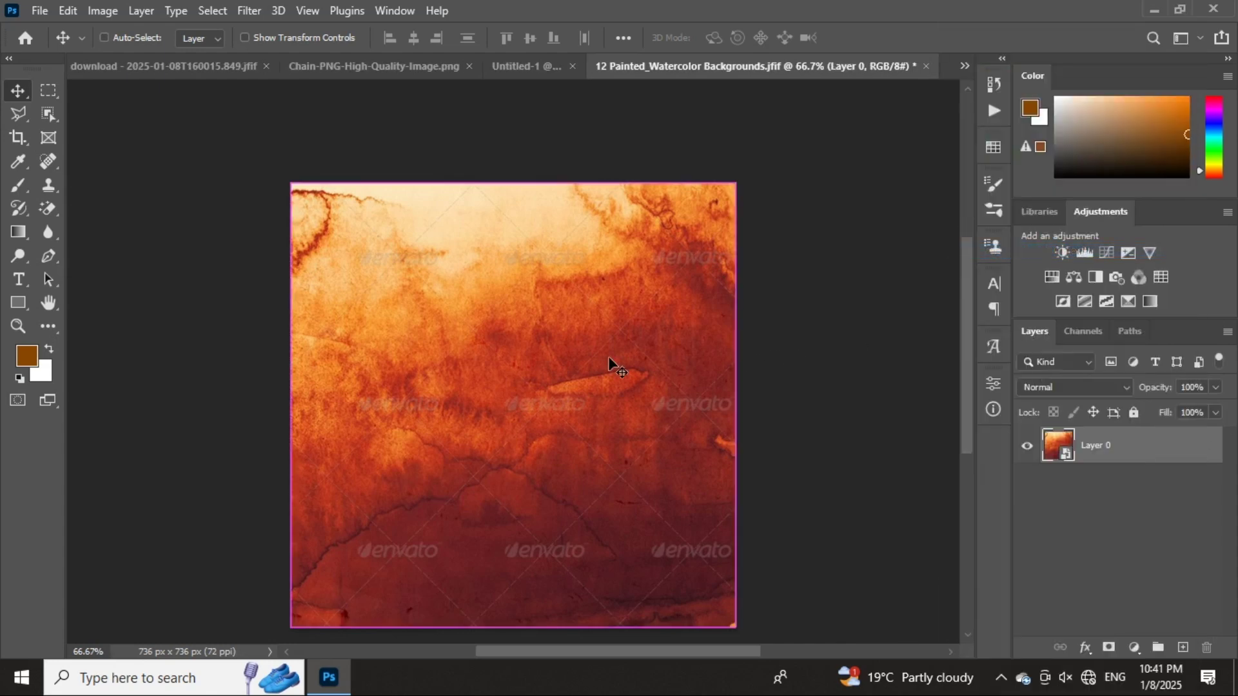
click(522, 66)
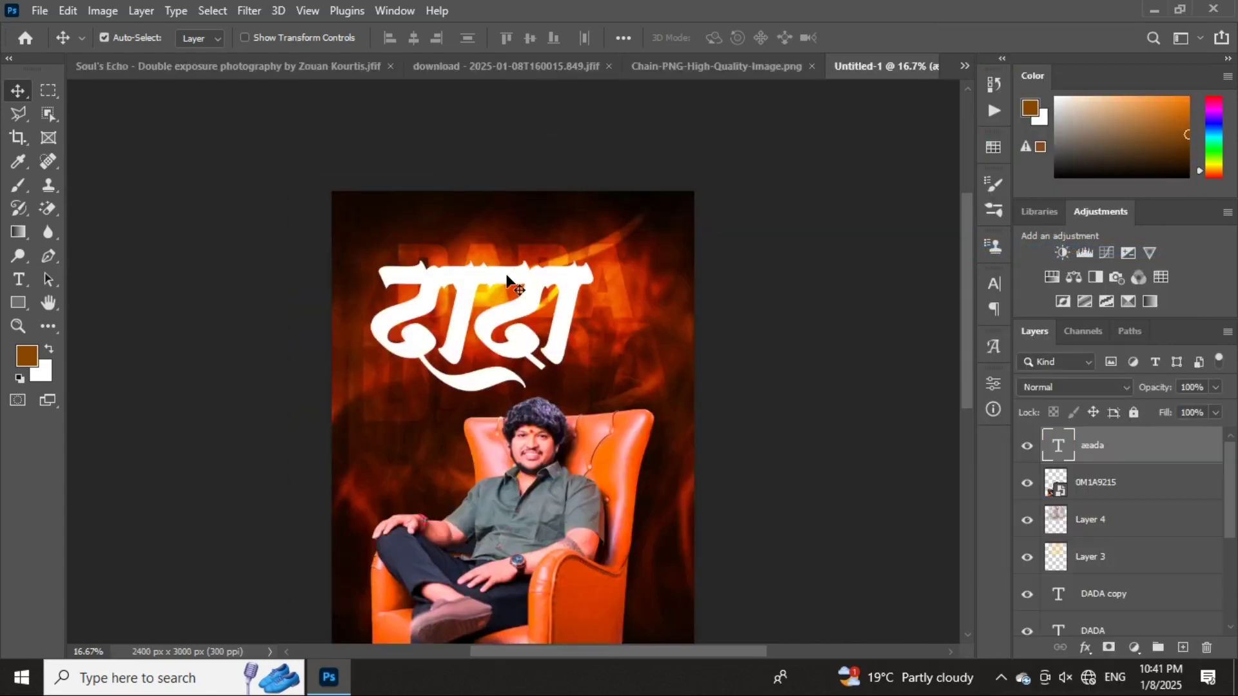
key(ctrl+v)
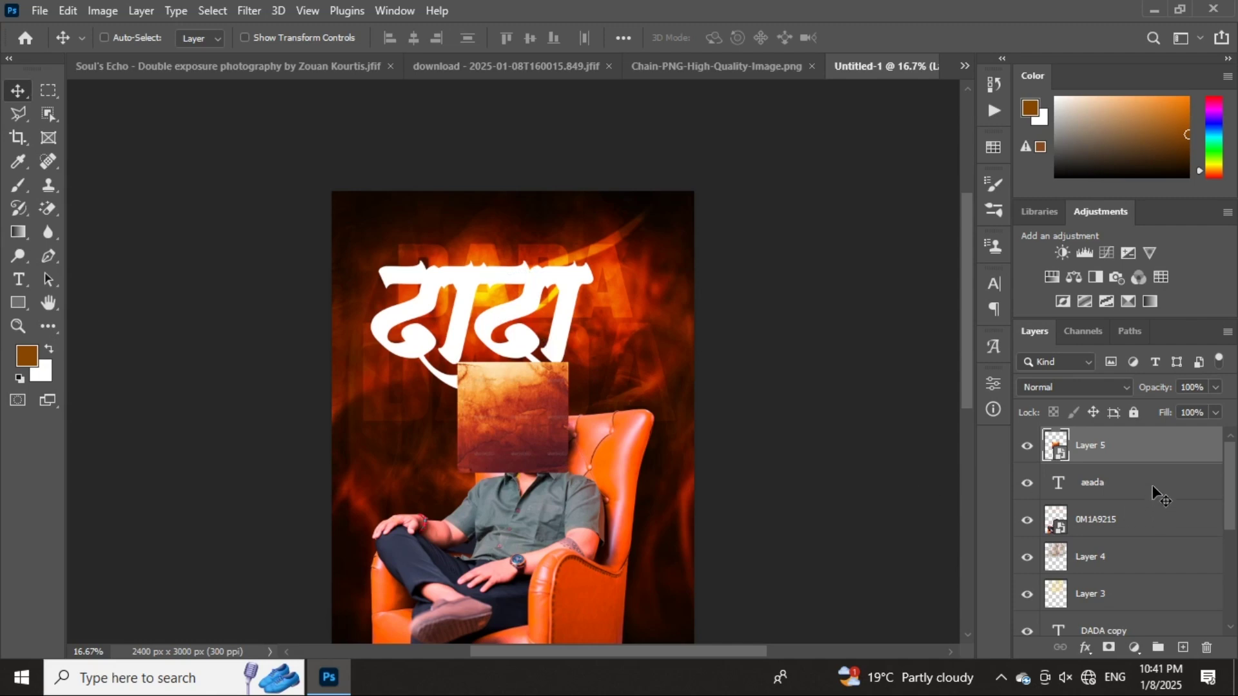
- Clip the watercolor texture to the Devanagari title and scale it to about 111% so its light area fills the letters
right_click(1147, 455)
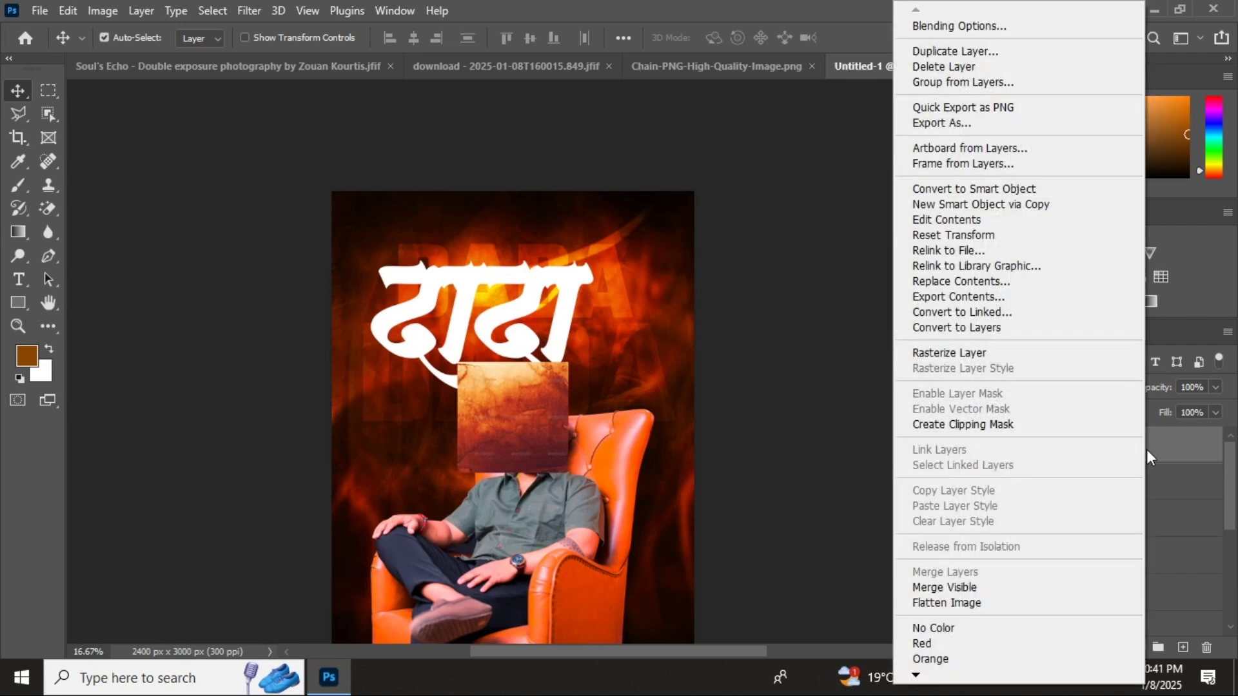
click(986, 426)
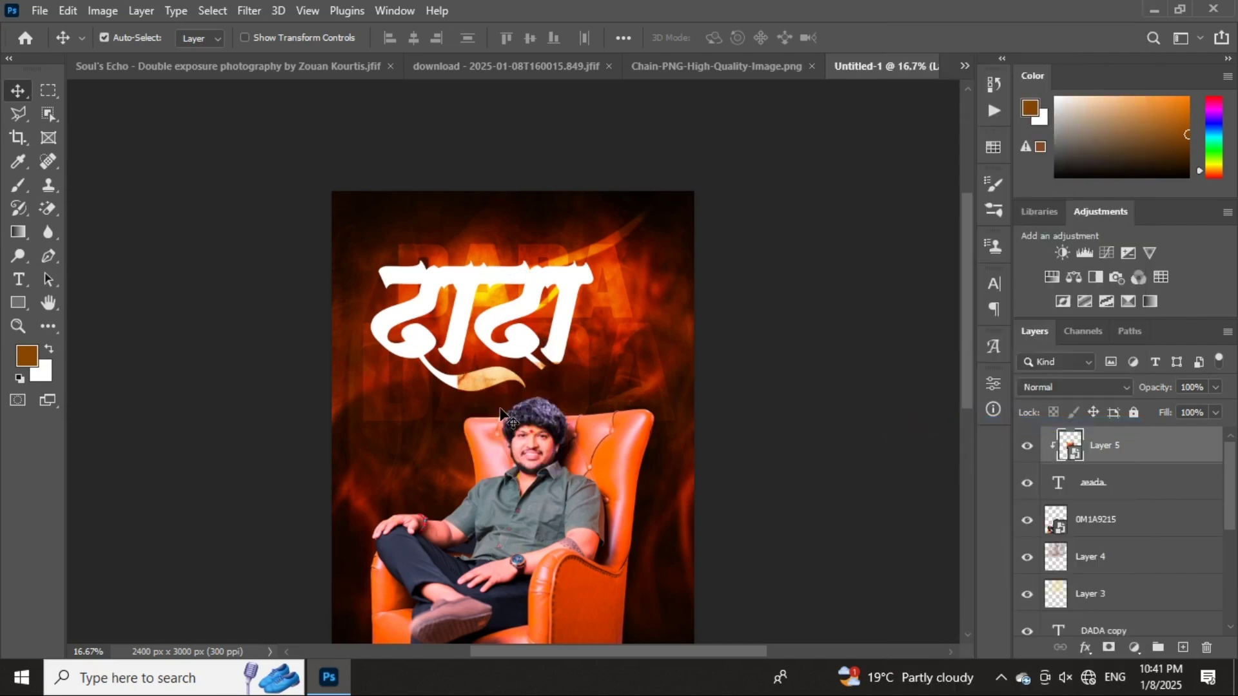
key(ctrl+t)
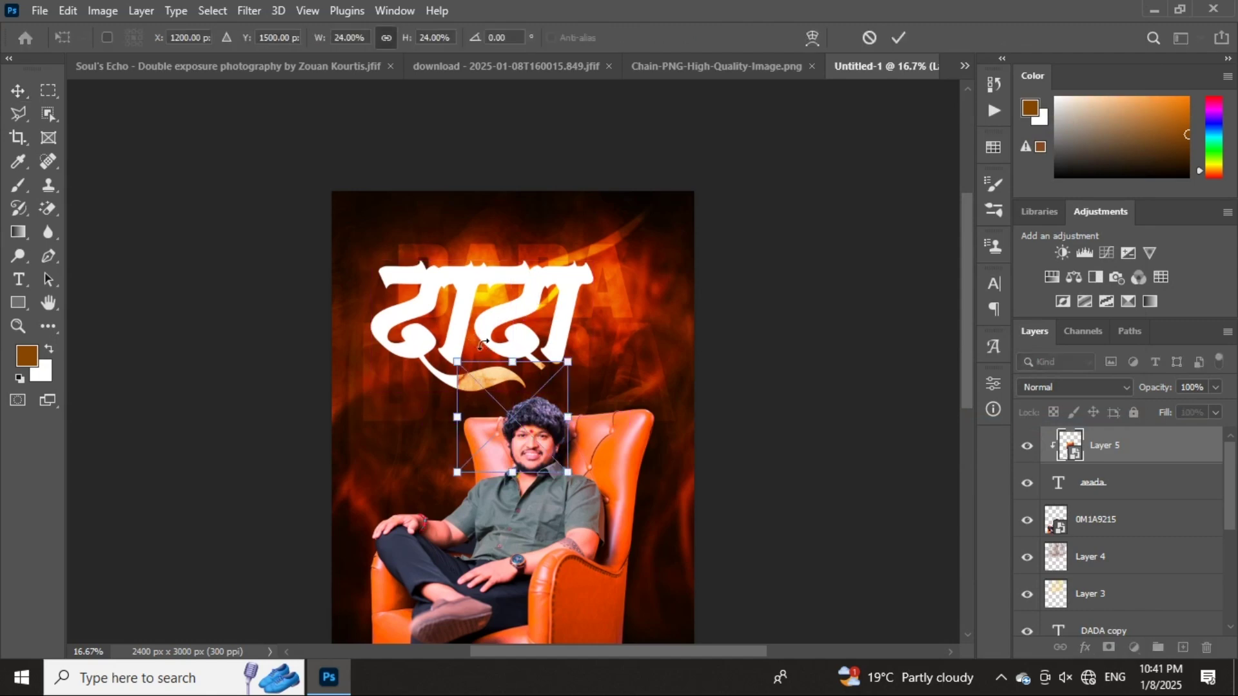
drag(512, 358, 512, 210)
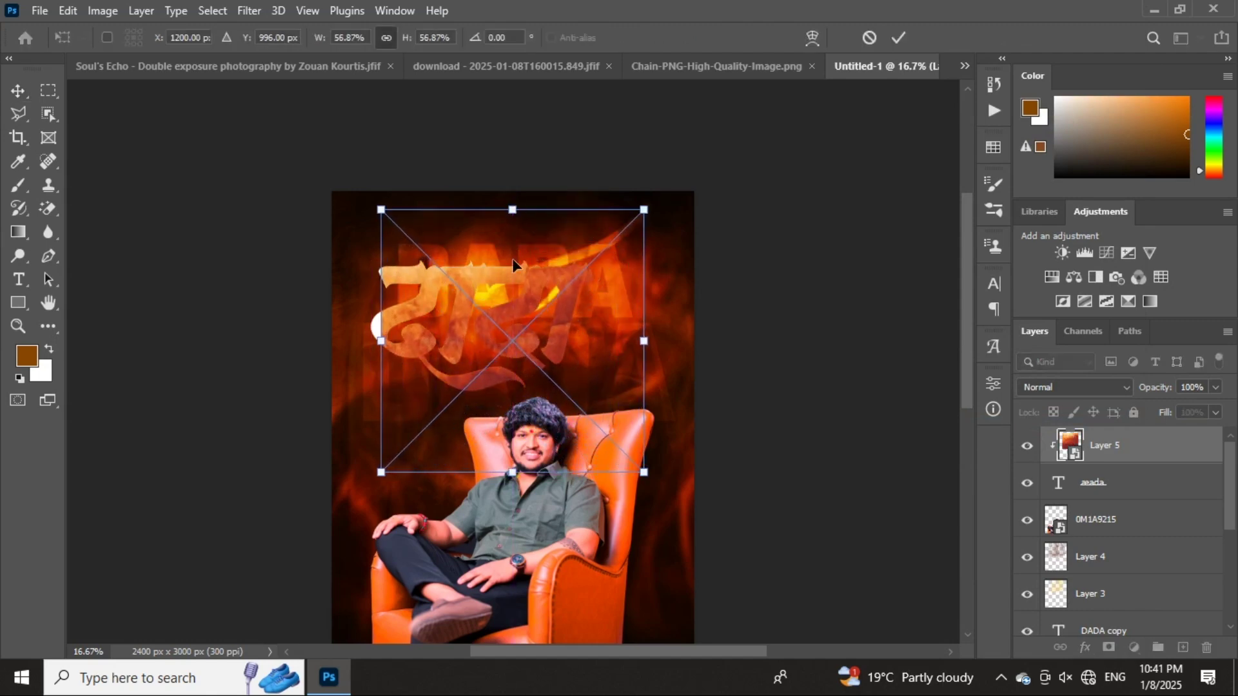
drag(512, 475, 540, 491)
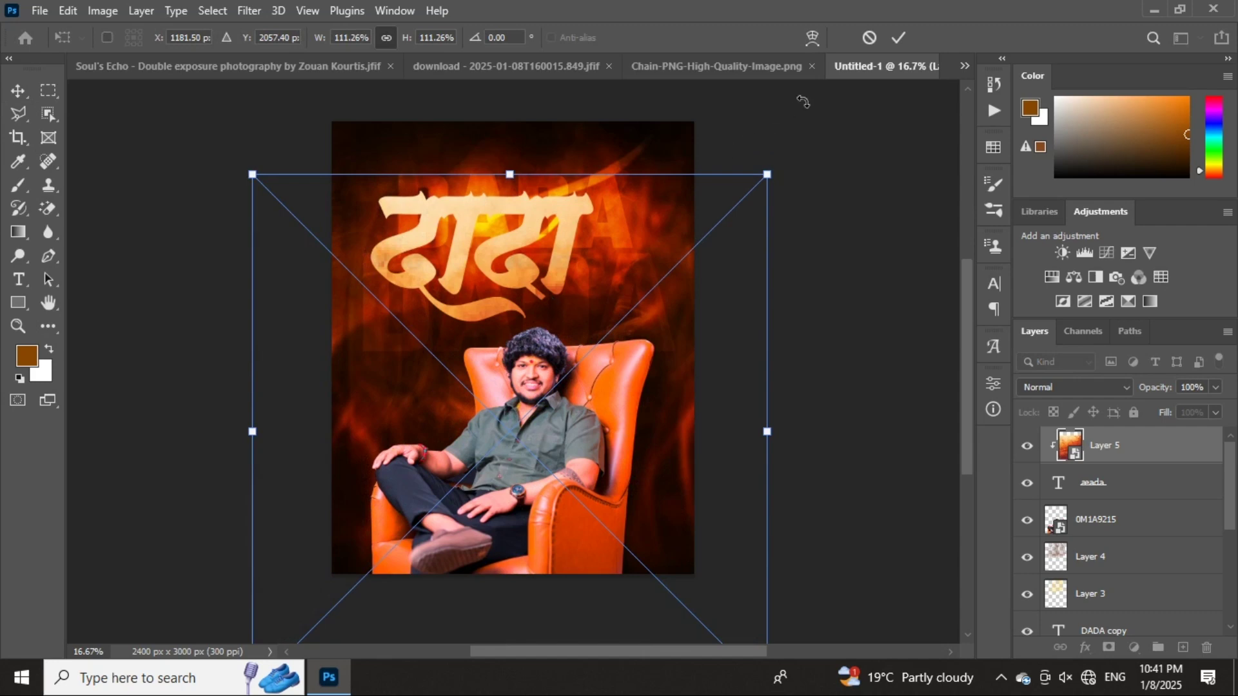
click(898, 37)
scroll(603, 284, up, 2)
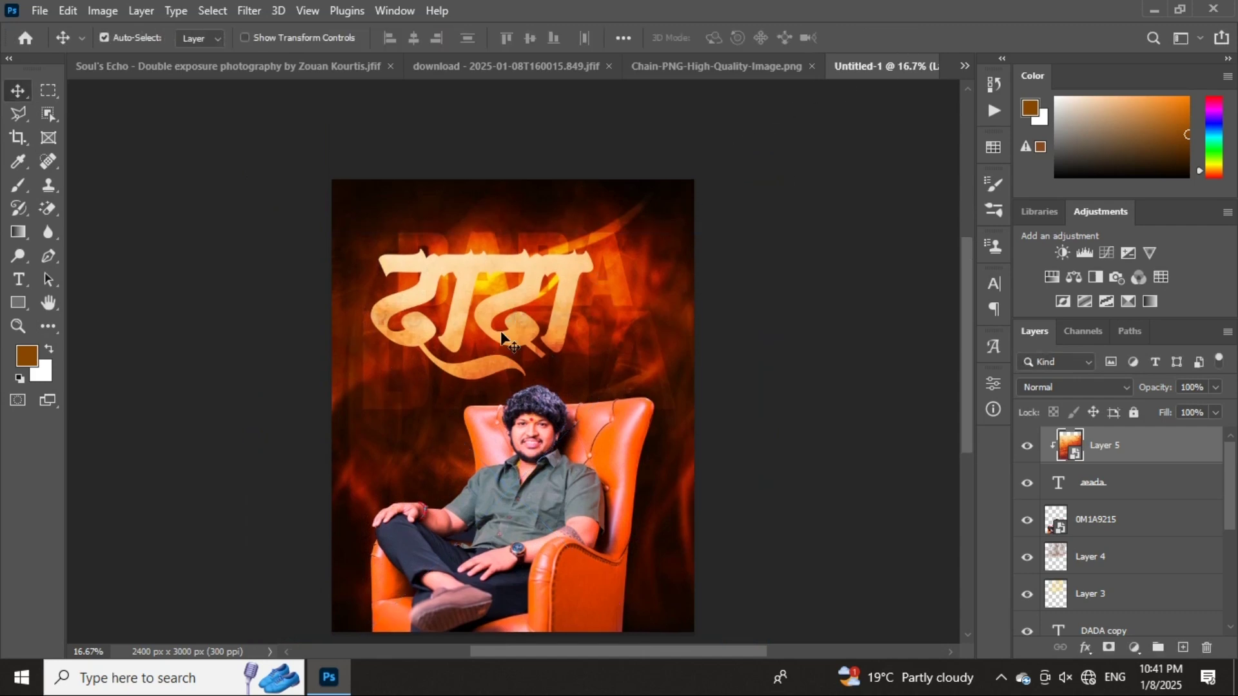
scroll(509, 321, up, 2)
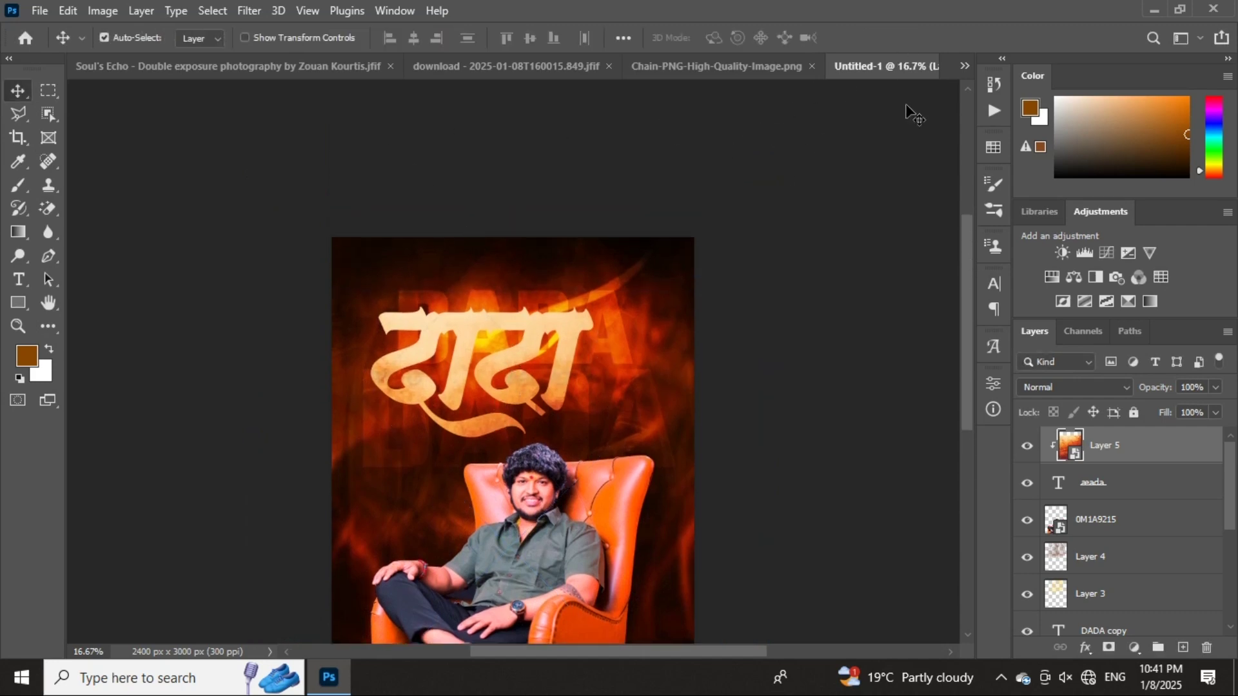
- Switch to DADA.psd and open the Bevel & Emboss settings of its Devanagari title layer
click(961, 65)
click(713, 69)
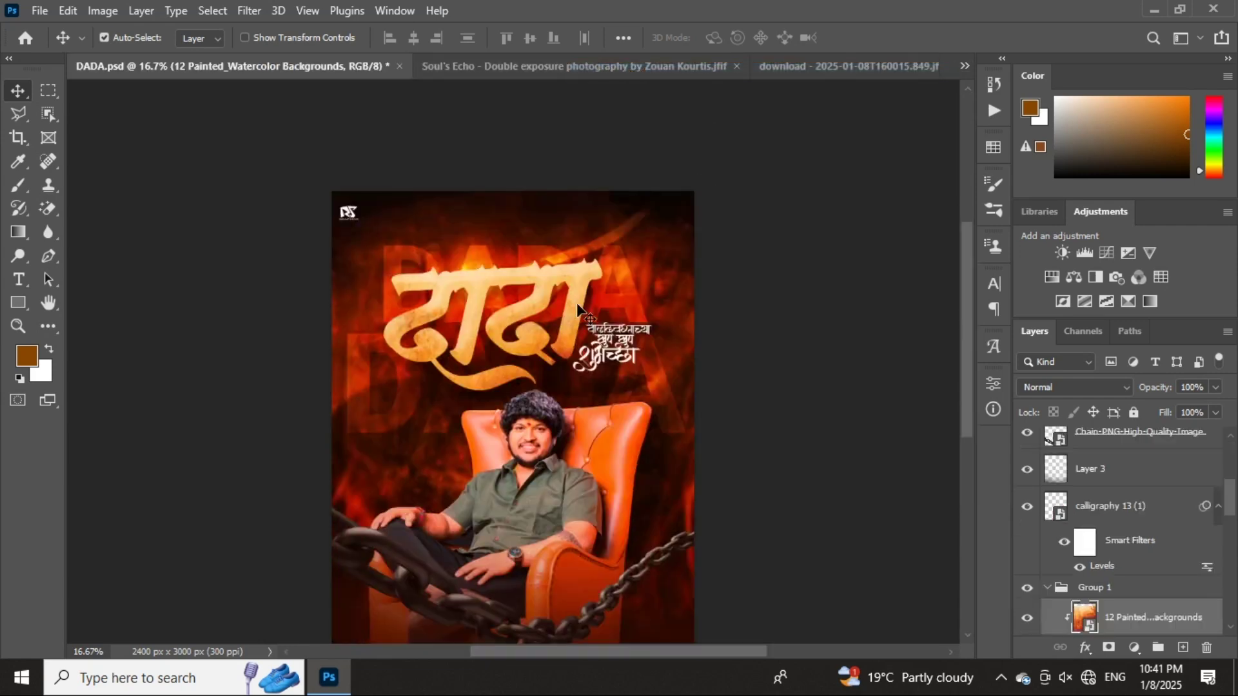
scroll(1164, 609, down, 3)
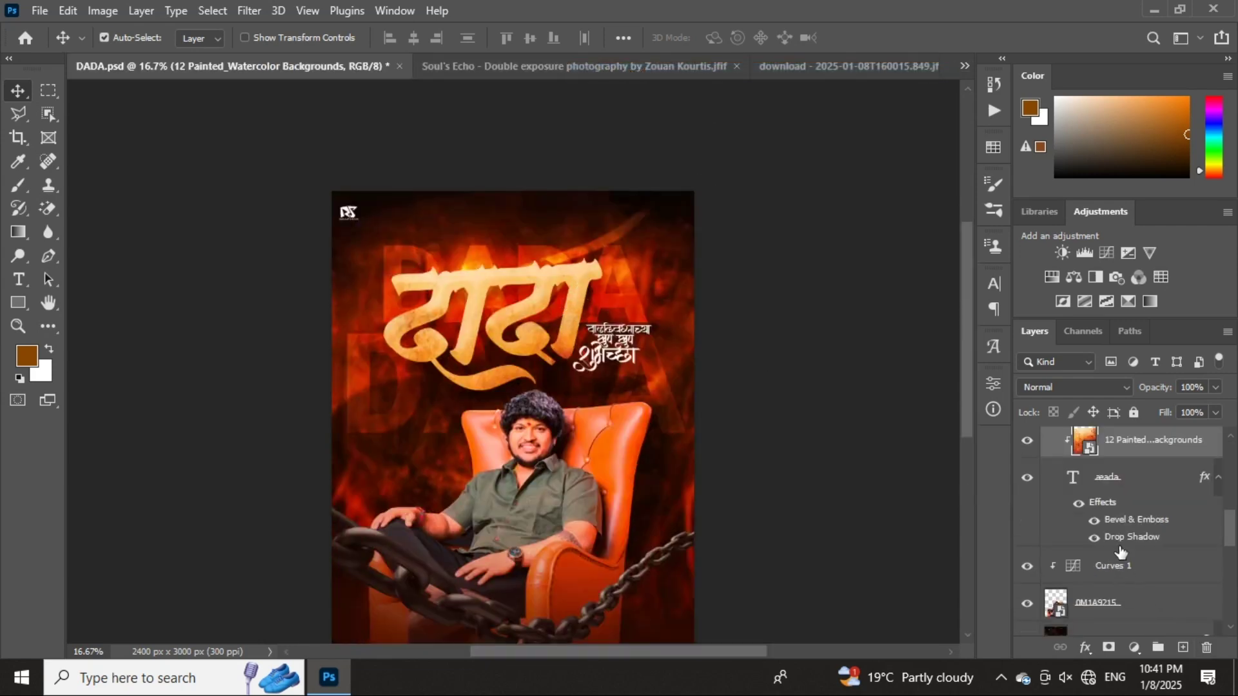
click(1121, 527)
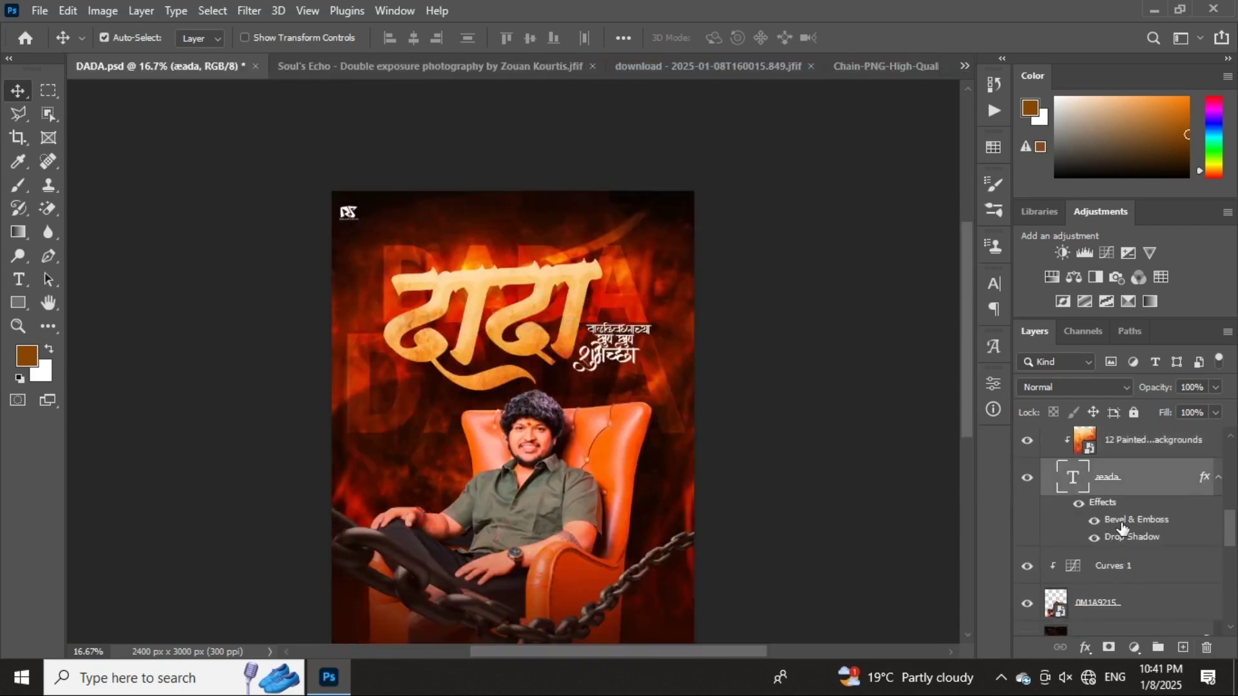
double_click(1123, 521)
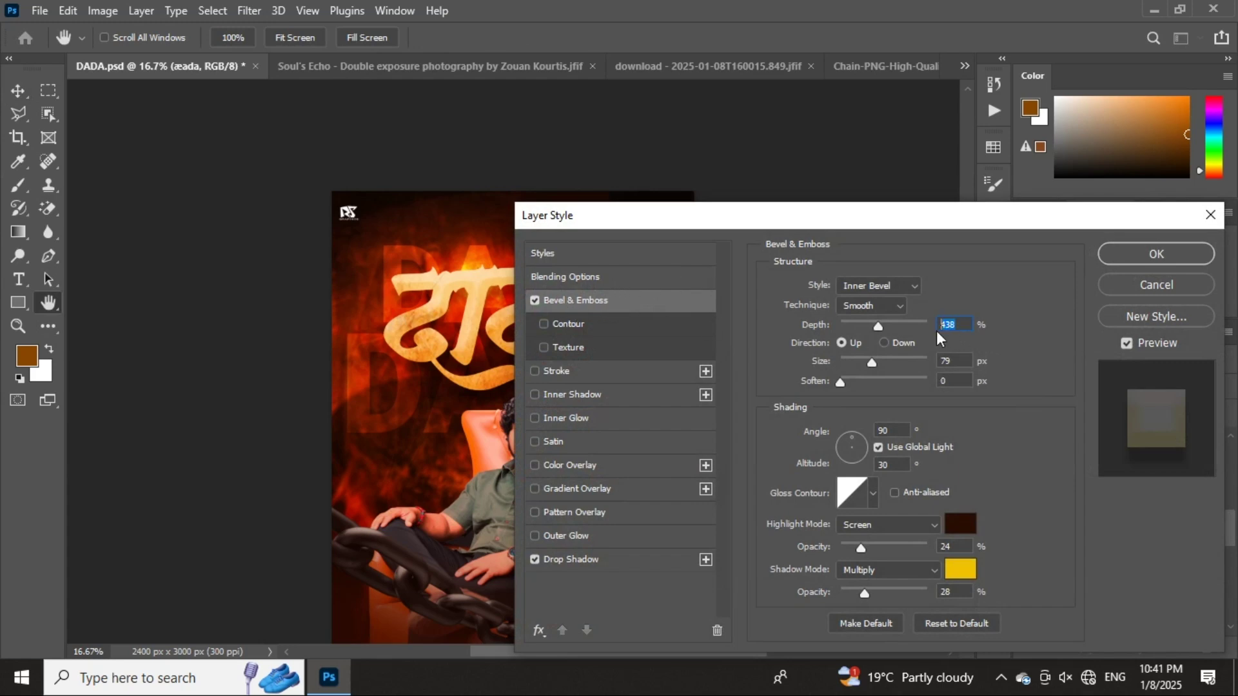
- Examine the title's Bevel & Emboss size, highlight colour and highlight and shadow opacities, plus its Drop Shadow settings
double_click(958, 362)
click(962, 525)
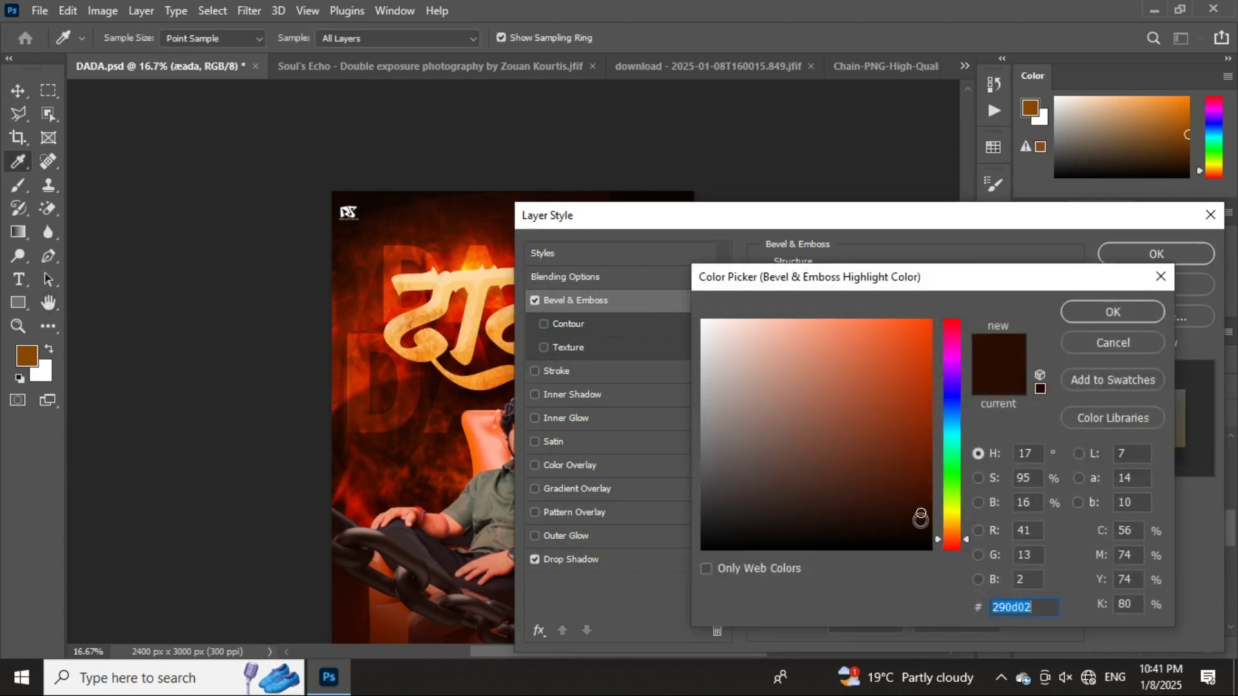
click(1135, 320)
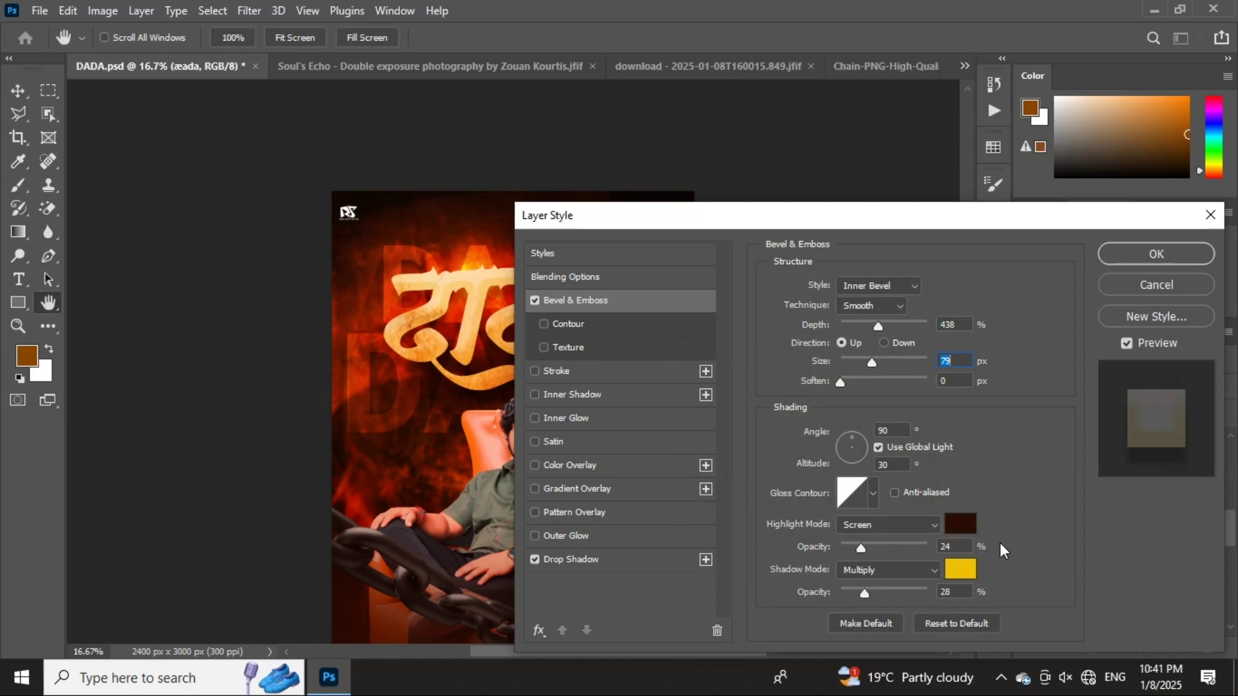
double_click(953, 547)
double_click(937, 592)
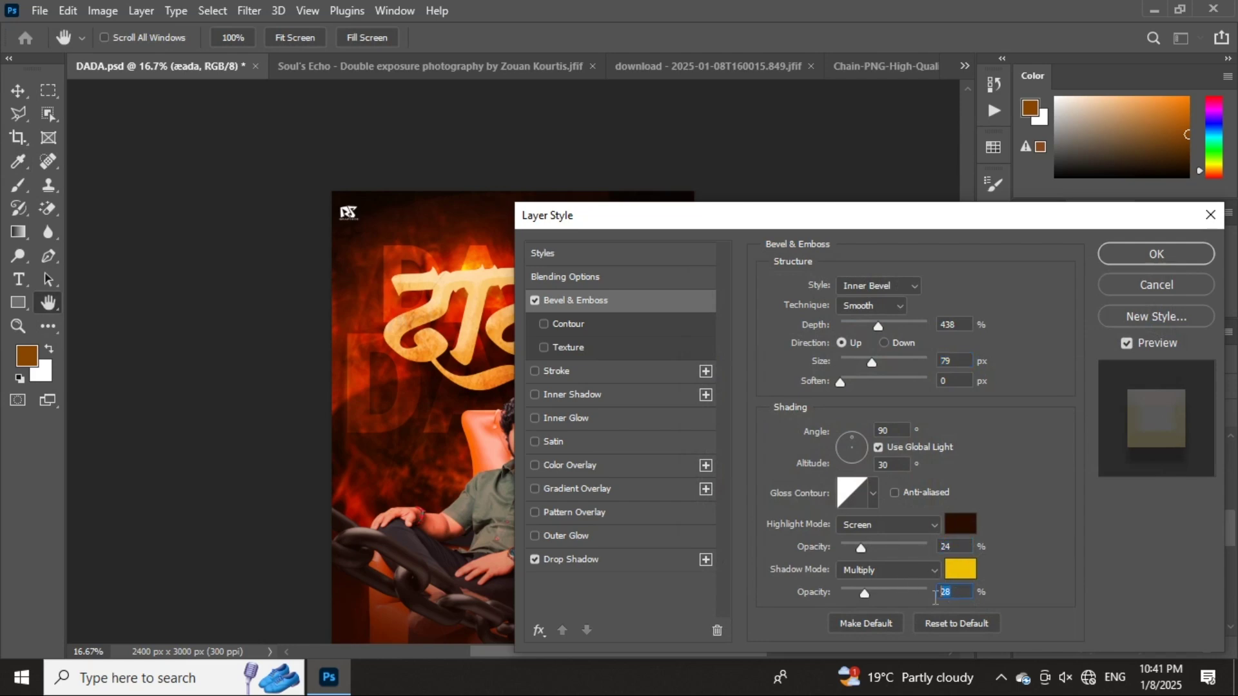
click(597, 562)
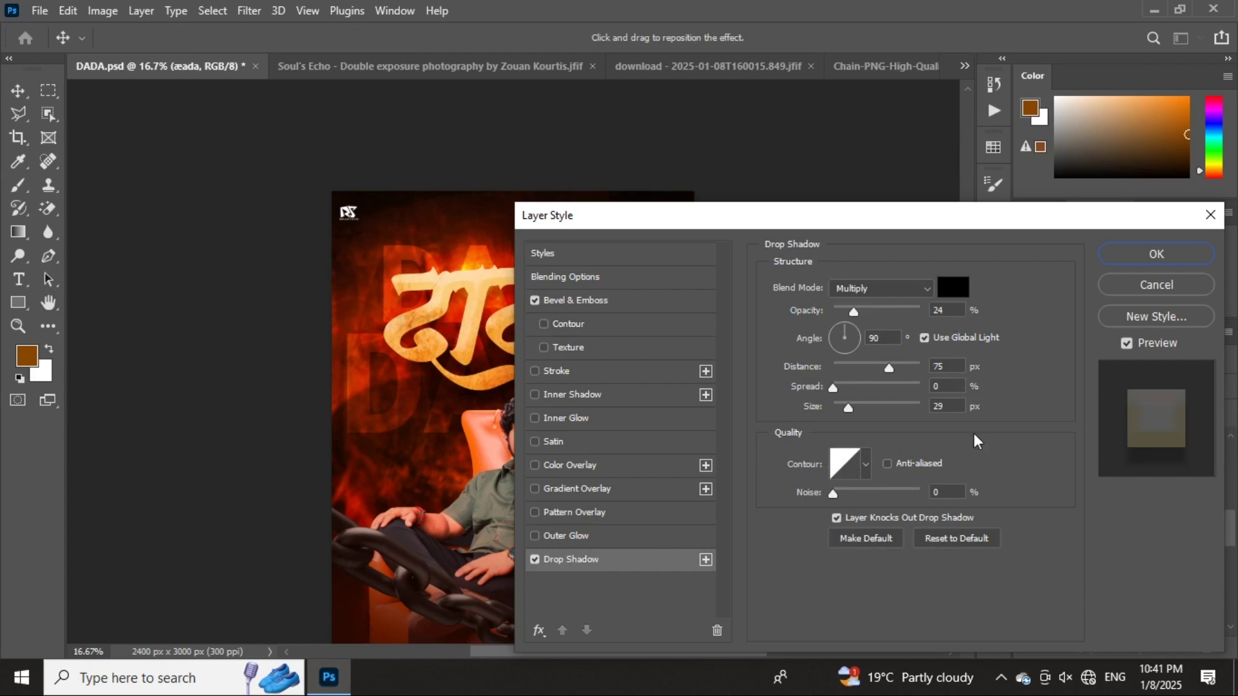
- Copy the layer style from DADA.psd's Devanagari title and paste it onto the Devanagari title layer in Untitled-1
click(1156, 254)
right_click(1132, 489)
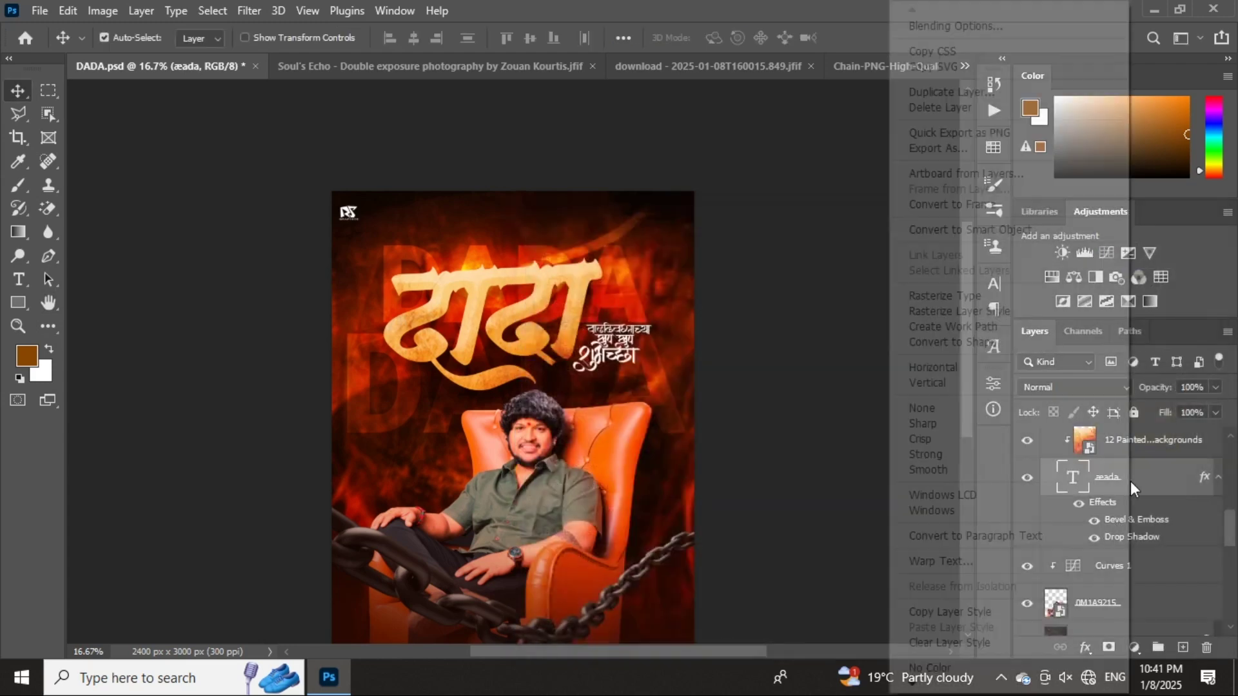
click(1023, 612)
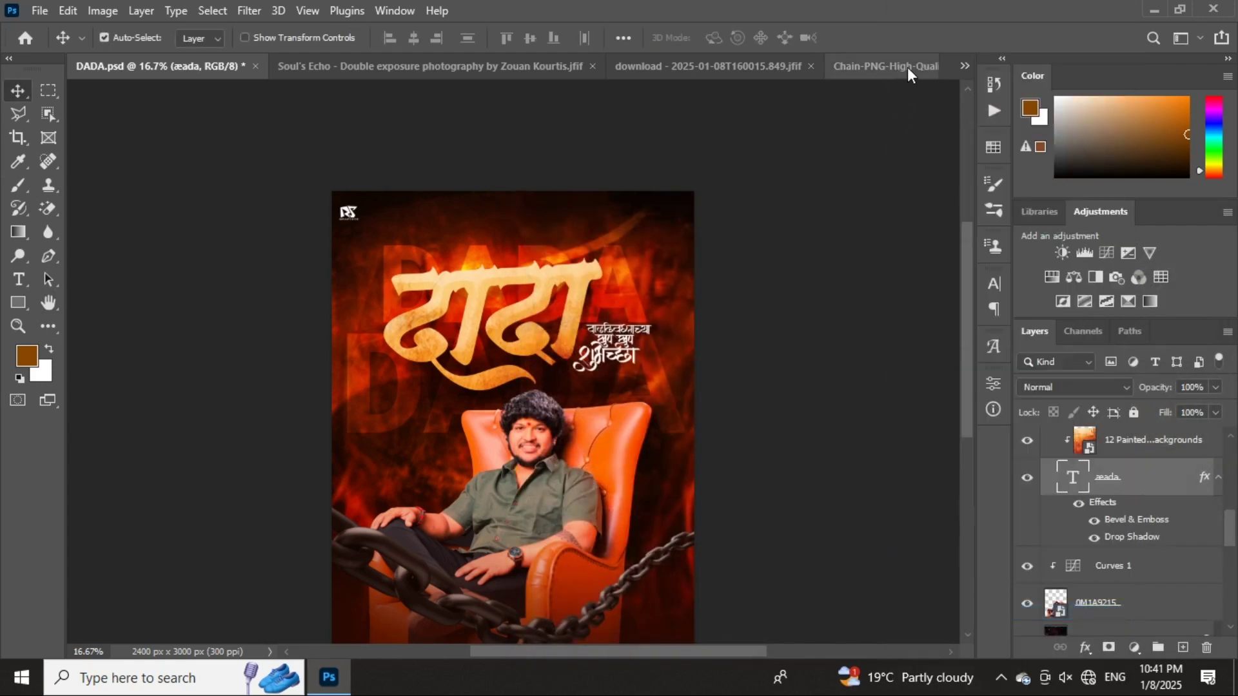
click(965, 66)
click(703, 152)
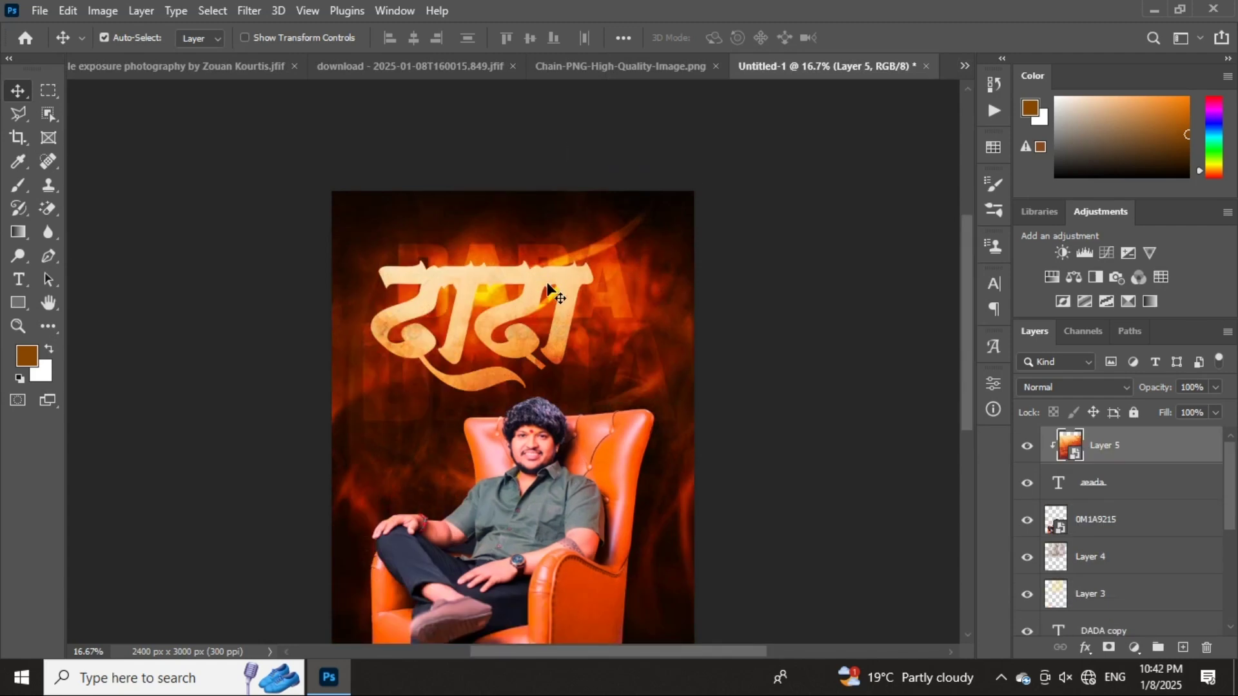
right_click(1128, 489)
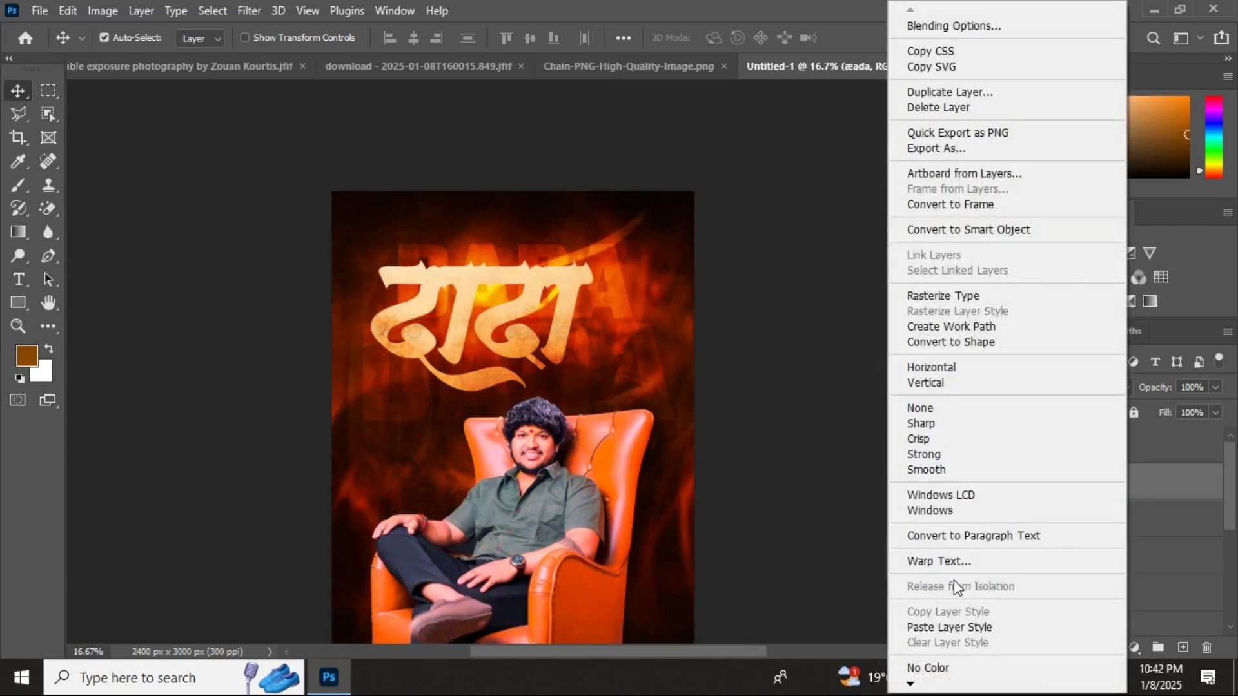
click(949, 622)
scroll(626, 355, up, 1)
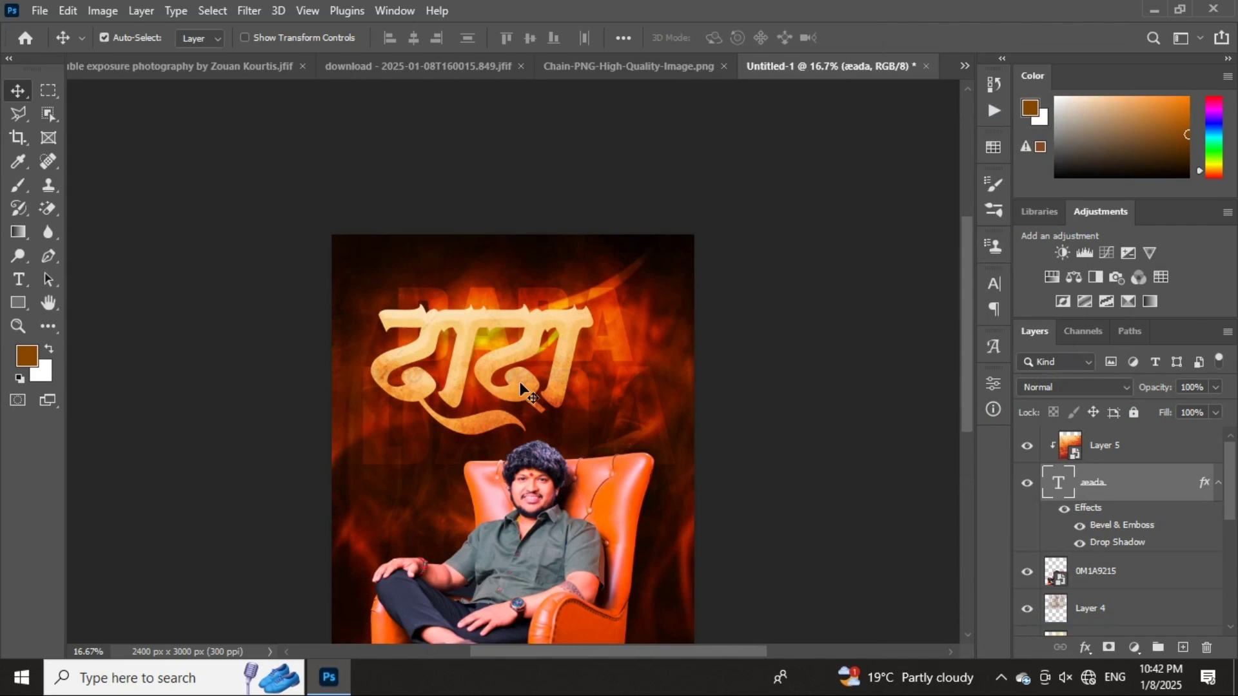
scroll(575, 372, down, 2)
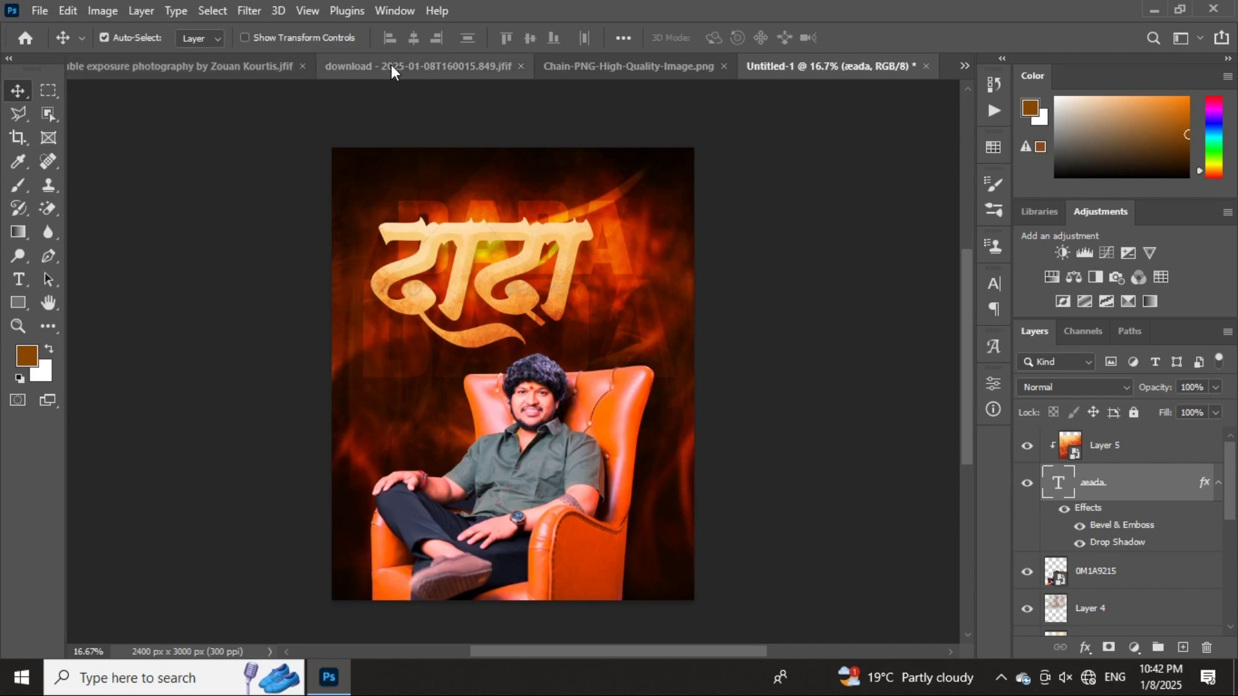
- Copy the white calligraphy 13 (1) greeting from DADA.psd into Untitled-1 by way of the chain image document
click(963, 67)
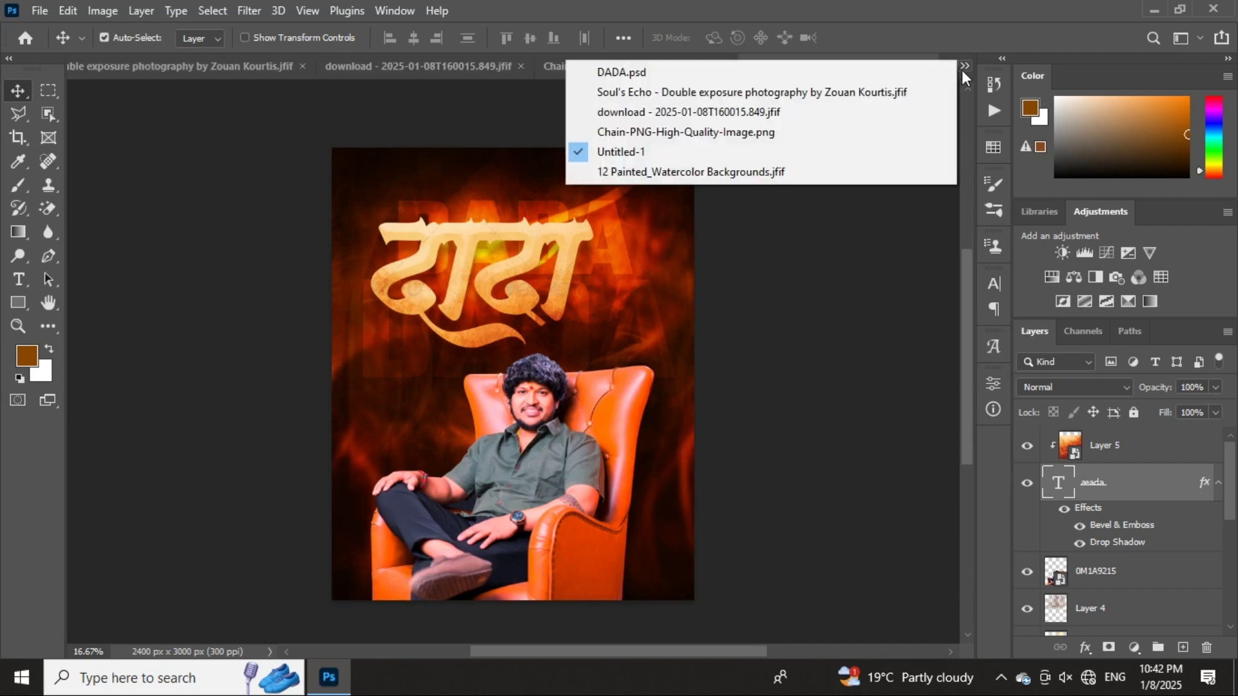
click(613, 72)
scroll(629, 297, up, 2)
drag(616, 376, 927, 64)
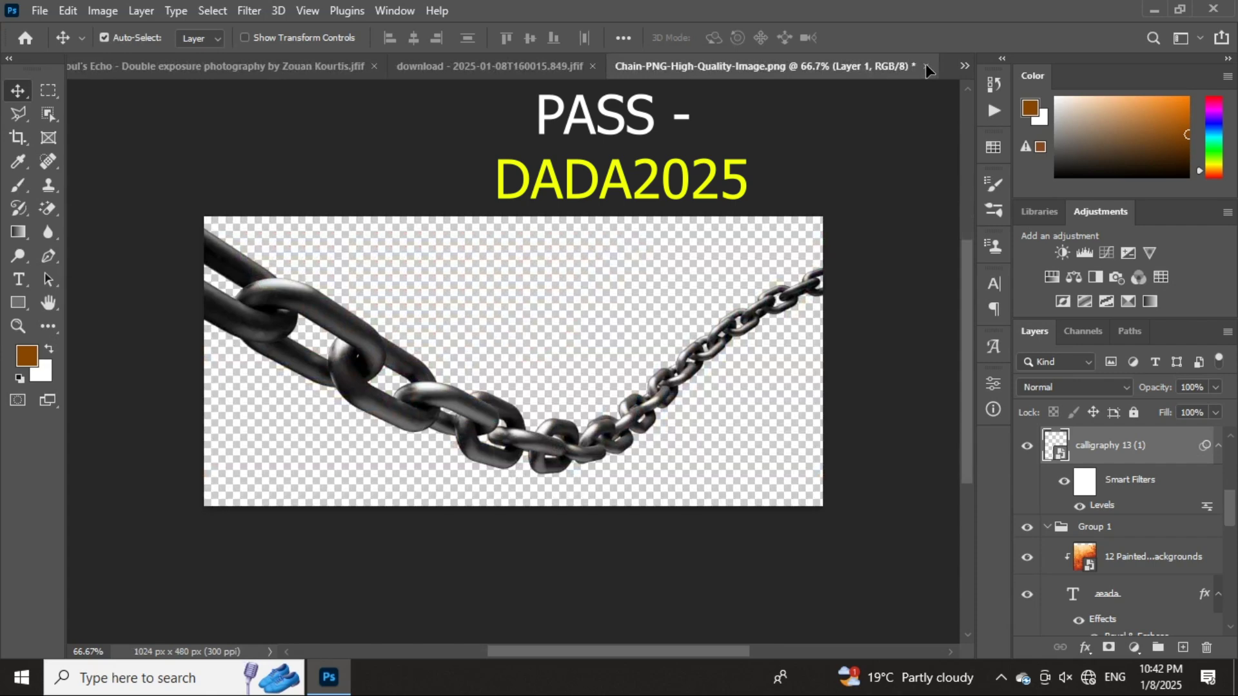
drag(668, 173, 602, 311)
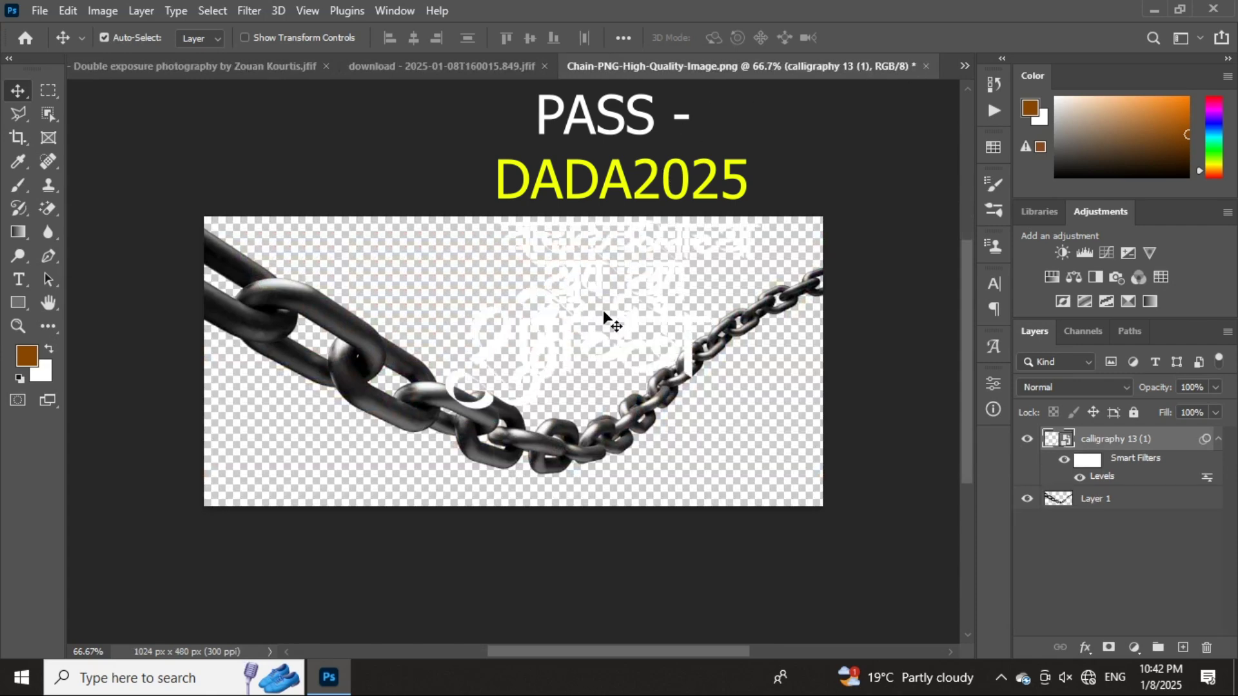
click(965, 66)
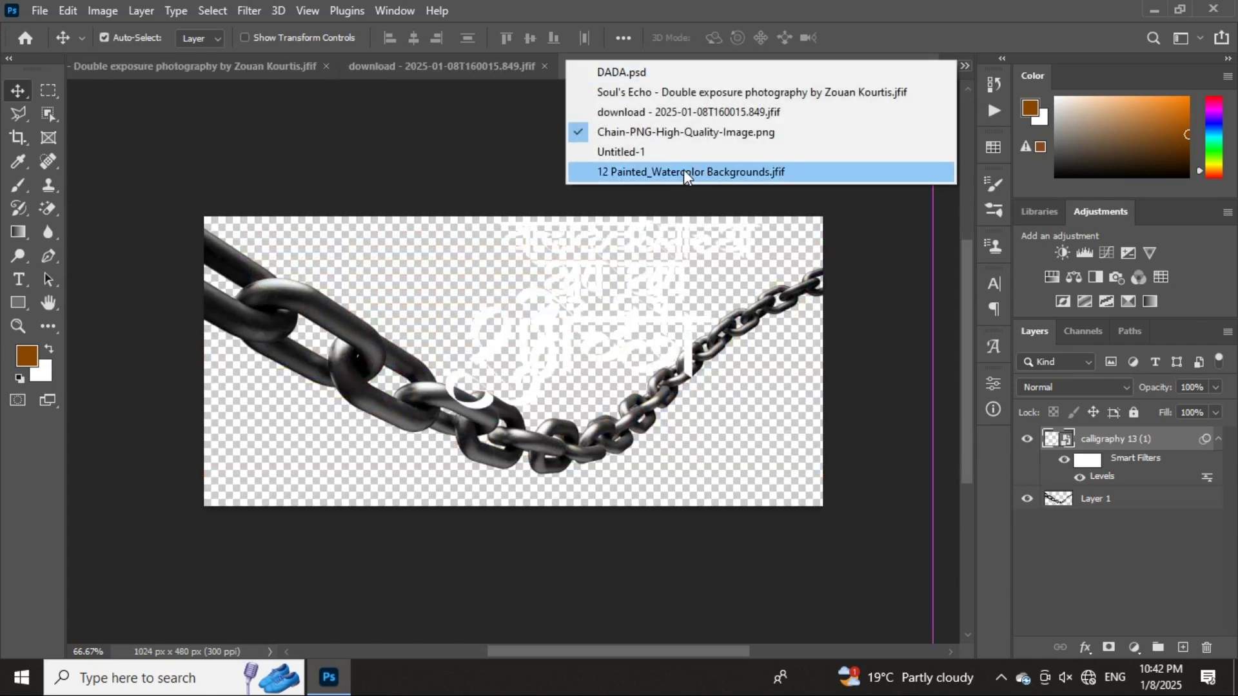
click(619, 153)
drag(667, 195, 774, 200)
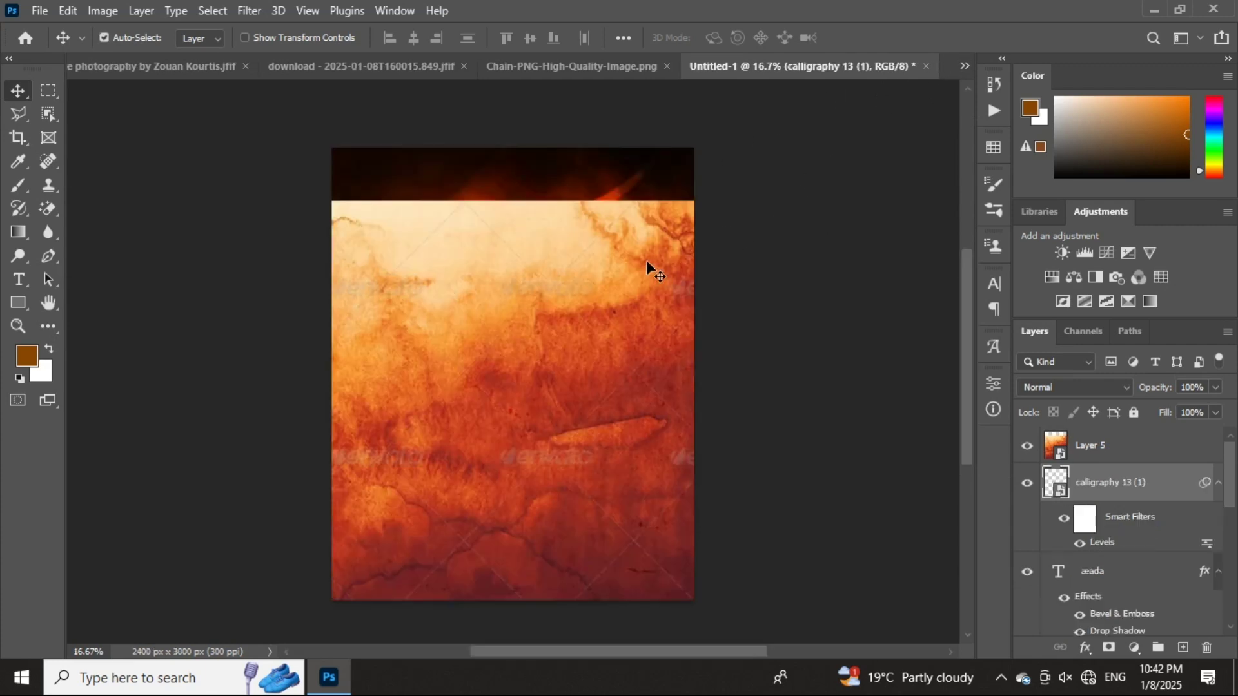
click(639, 298)
key(Delete)
scroll(629, 312, up, 1)
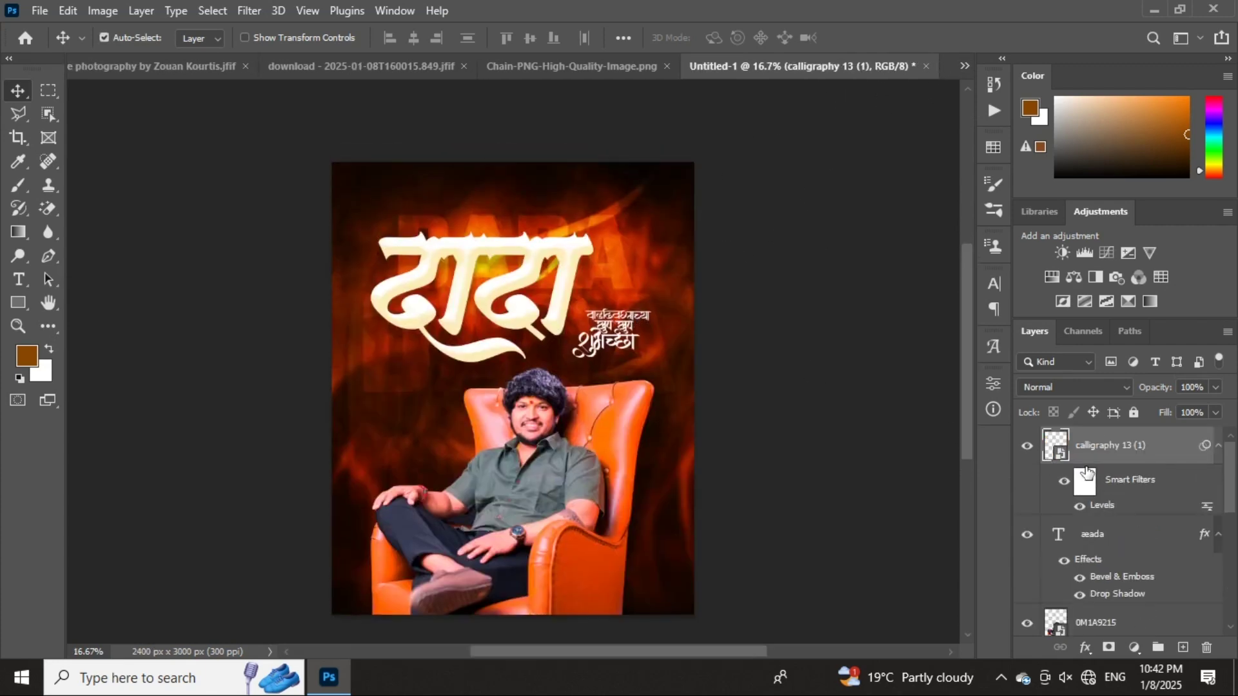
key(ctrl+z)
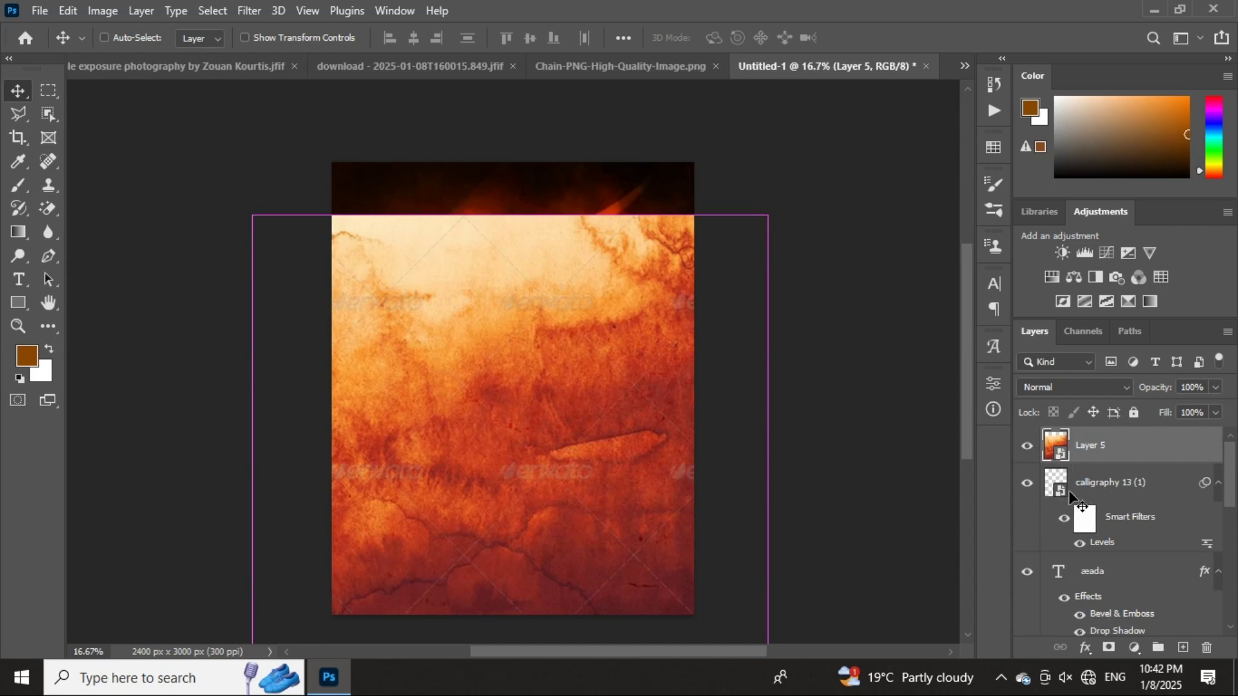
- Move the calligraphy layer above the watercolor Layer 5 and clip Layer 5 to the Devanagari title again
drag(1071, 485, 1073, 435)
click(1064, 530)
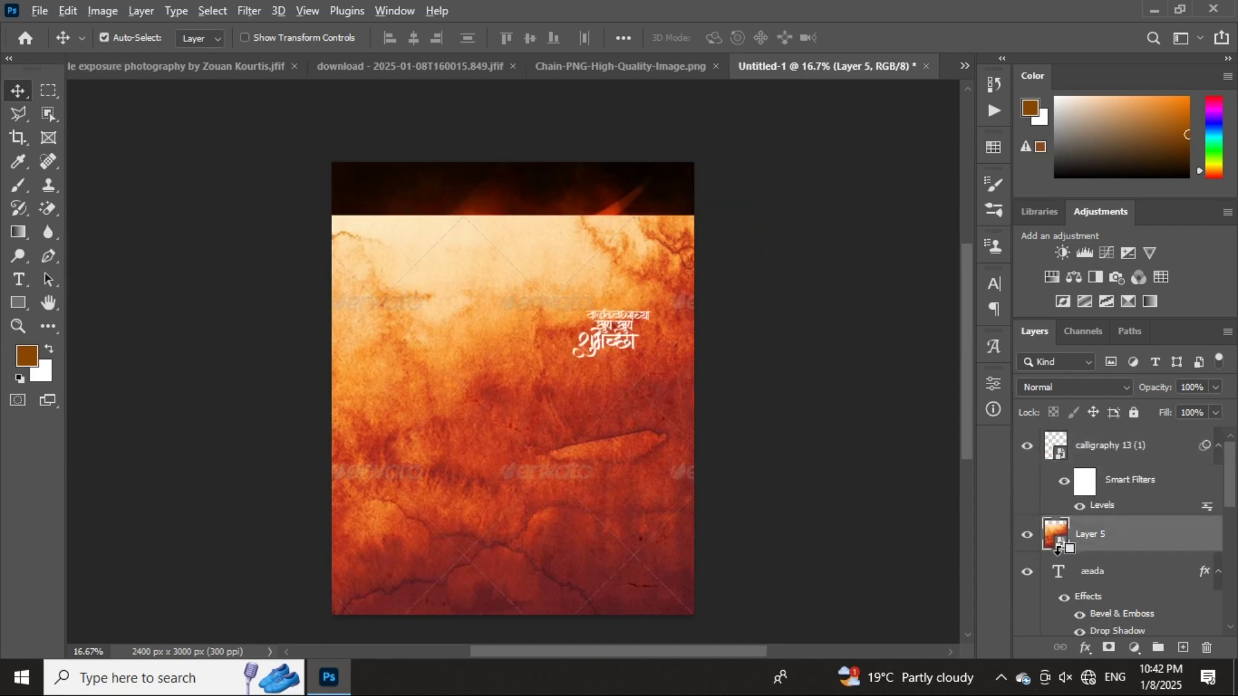
alt+click(1058, 553)
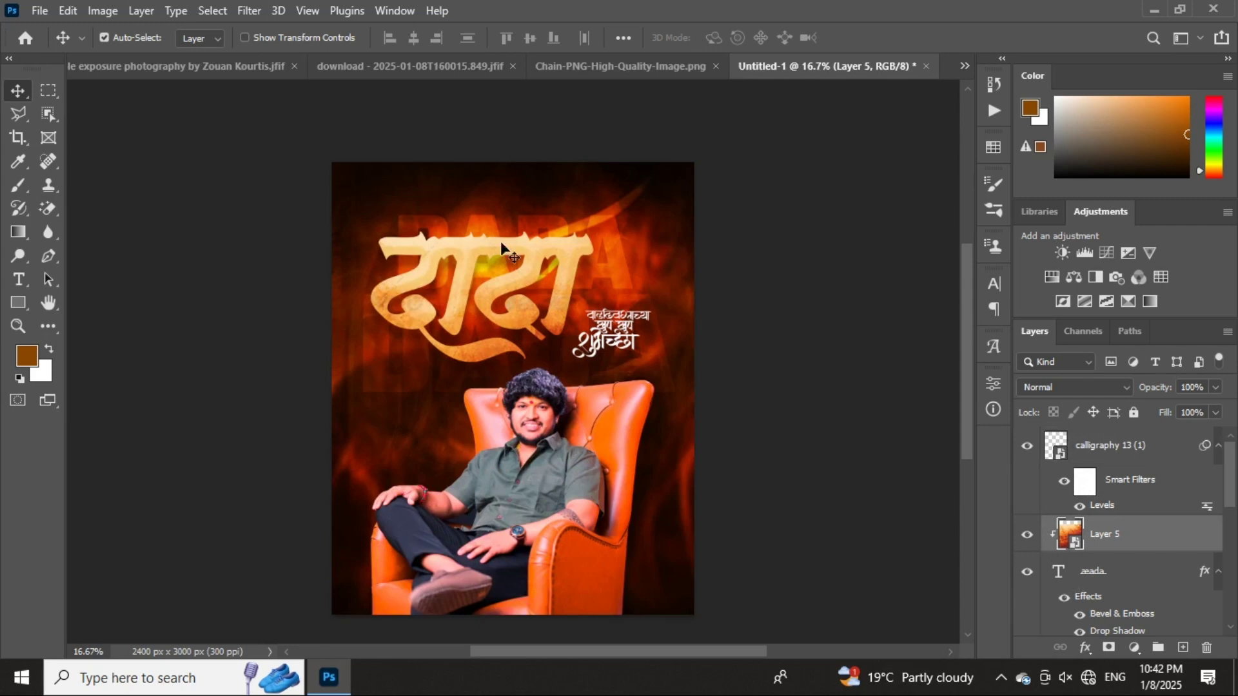
- Move the calligraphy greeting up beside the Devanagari title's right end and enlarge it slightly
click(623, 347)
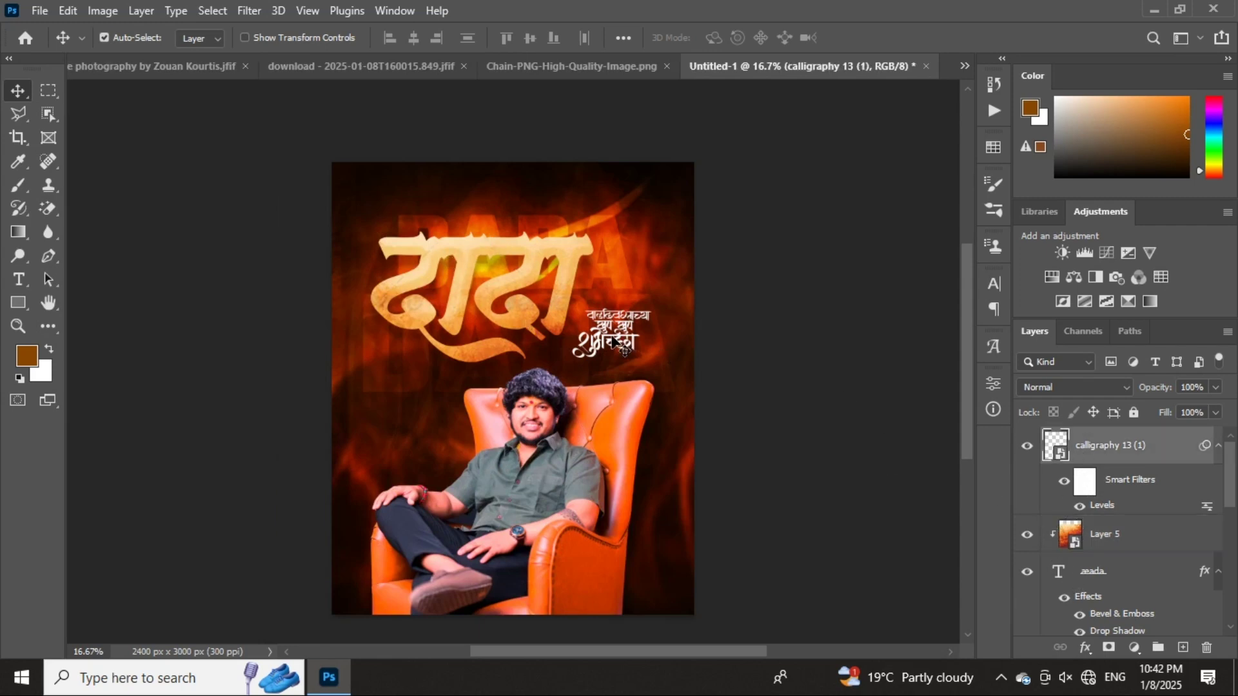
drag(623, 350, 626, 304)
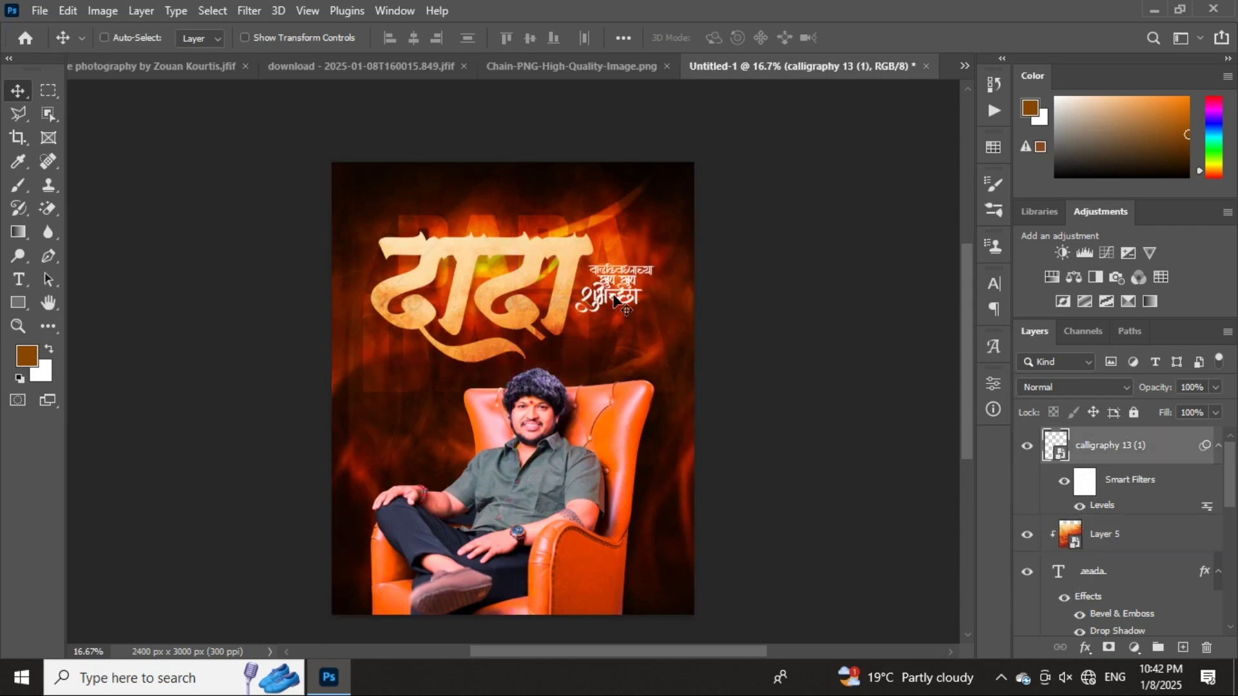
key(ctrl+t)
click(653, 283)
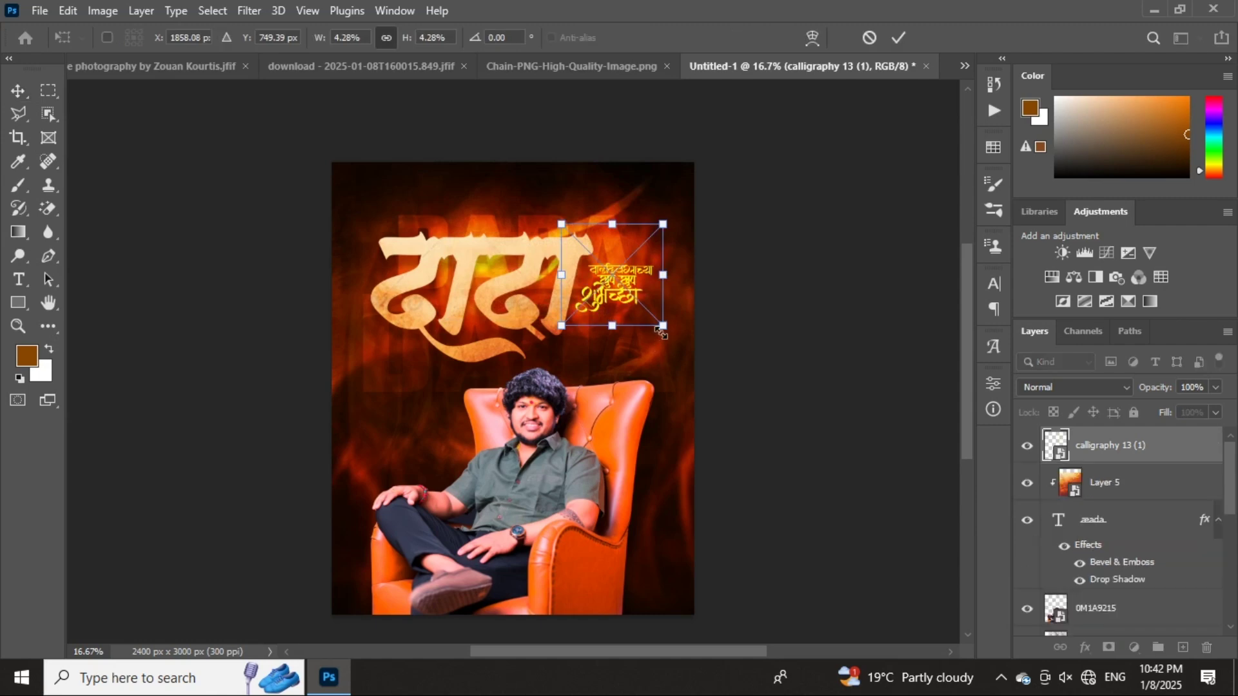
drag(671, 343, 673, 346)
click(898, 37)
scroll(542, 427, down, 2)
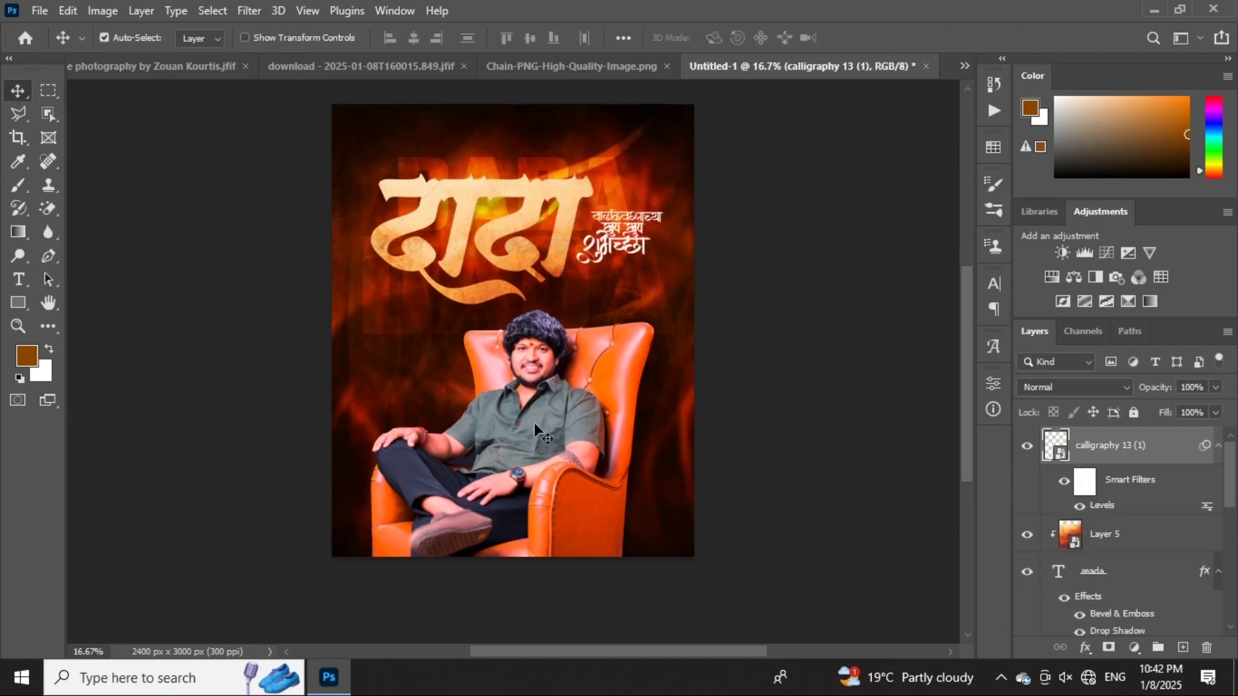
- Add a Curves adjustment layer directly above the 0M1A9215 portrait layer
click(534, 423)
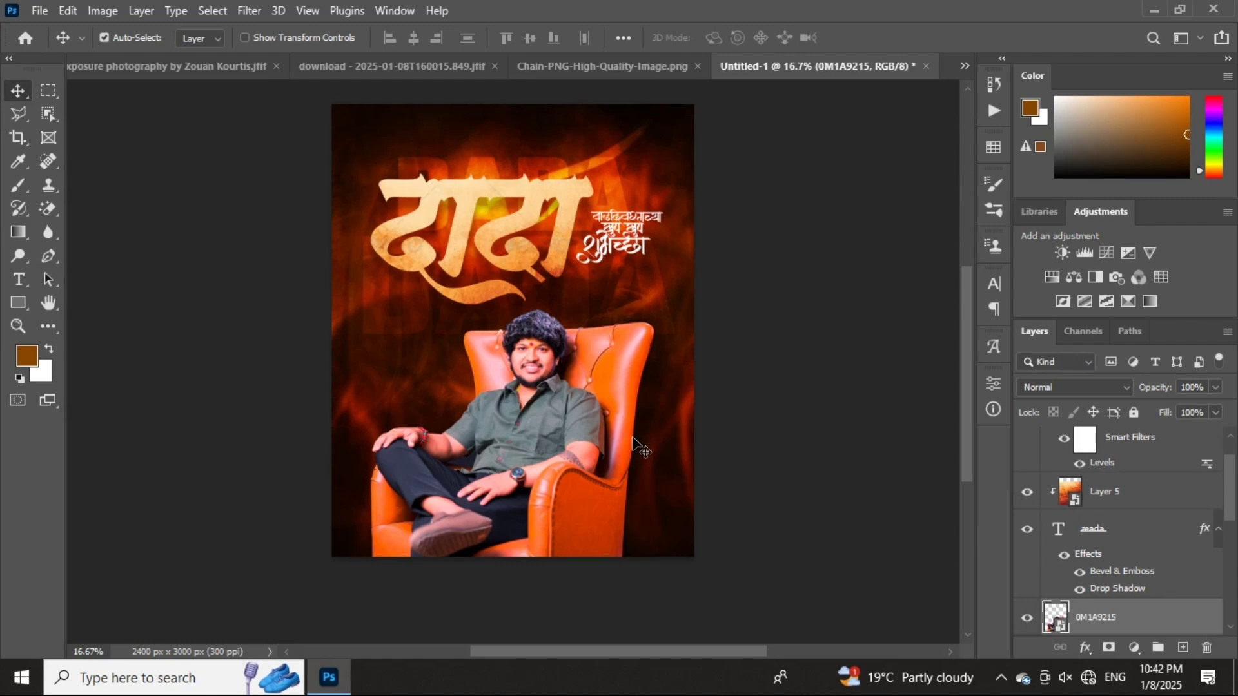
scroll(638, 445, down, 1)
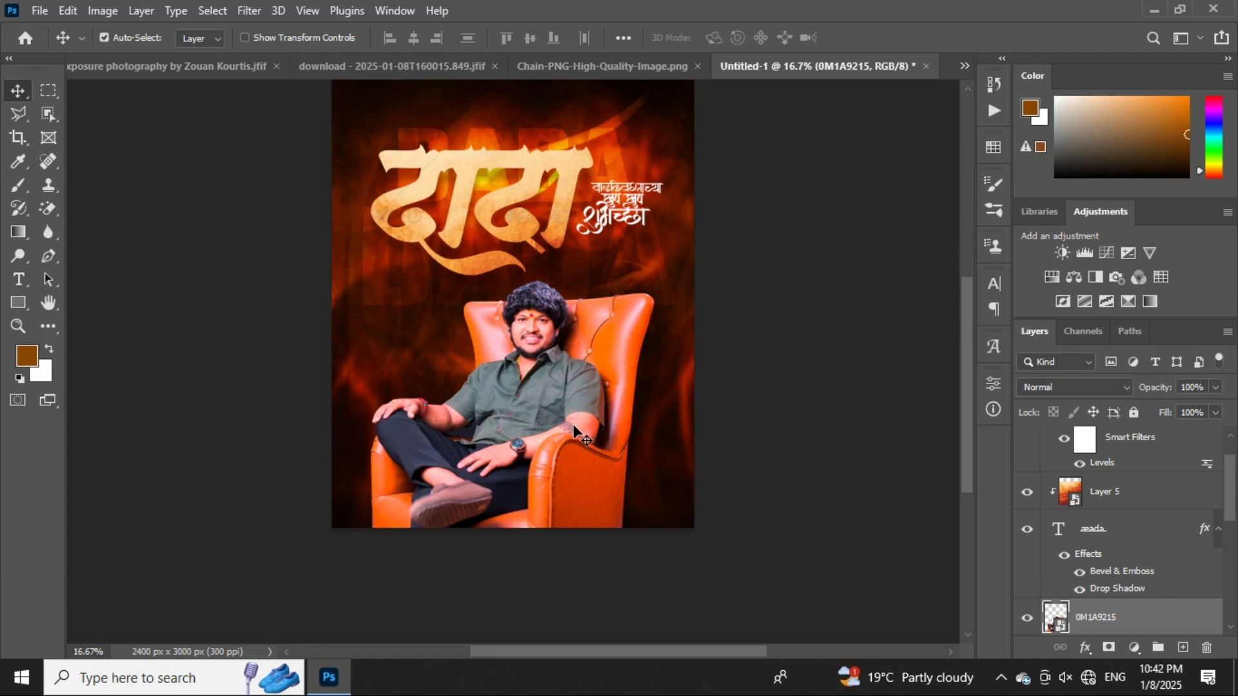
click(1027, 618)
click(1028, 618)
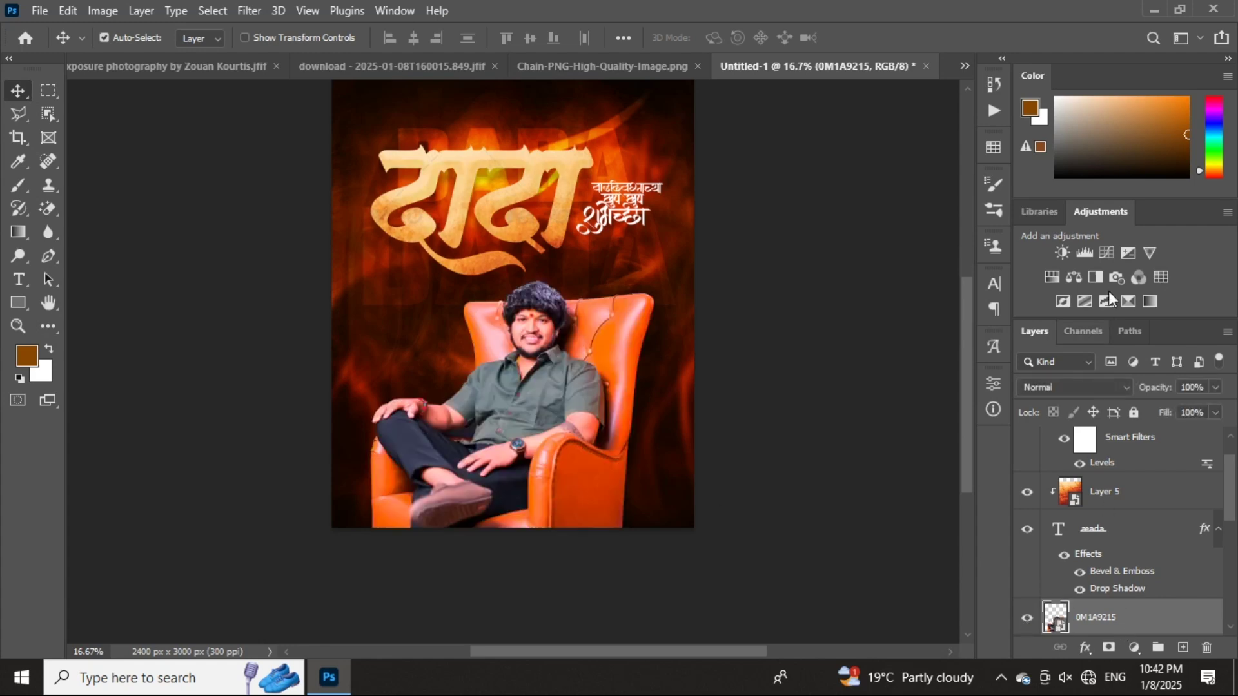
click(1109, 249)
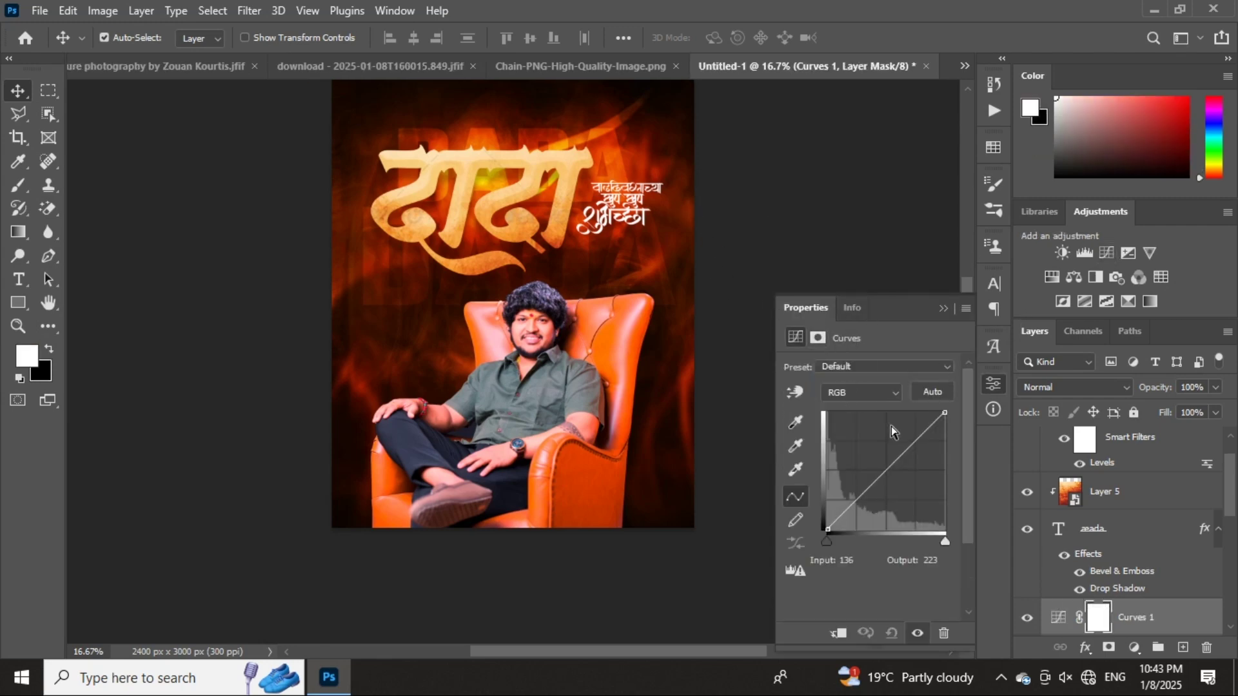
click(944, 308)
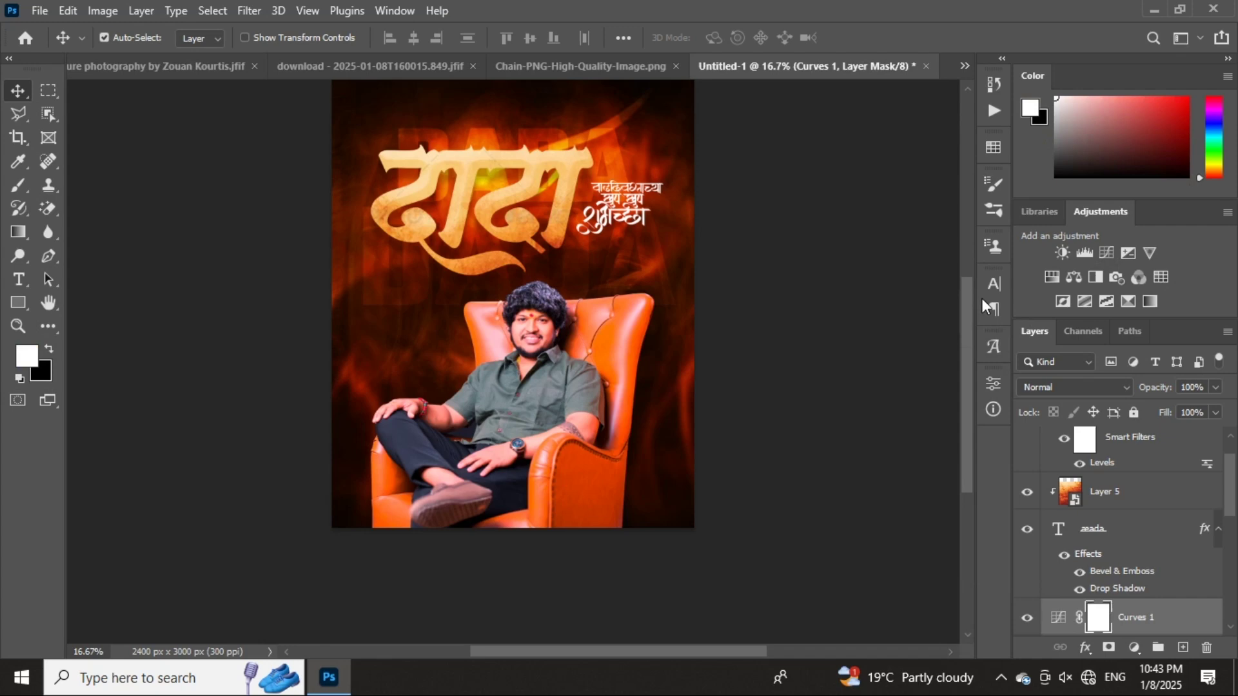
click(1104, 256)
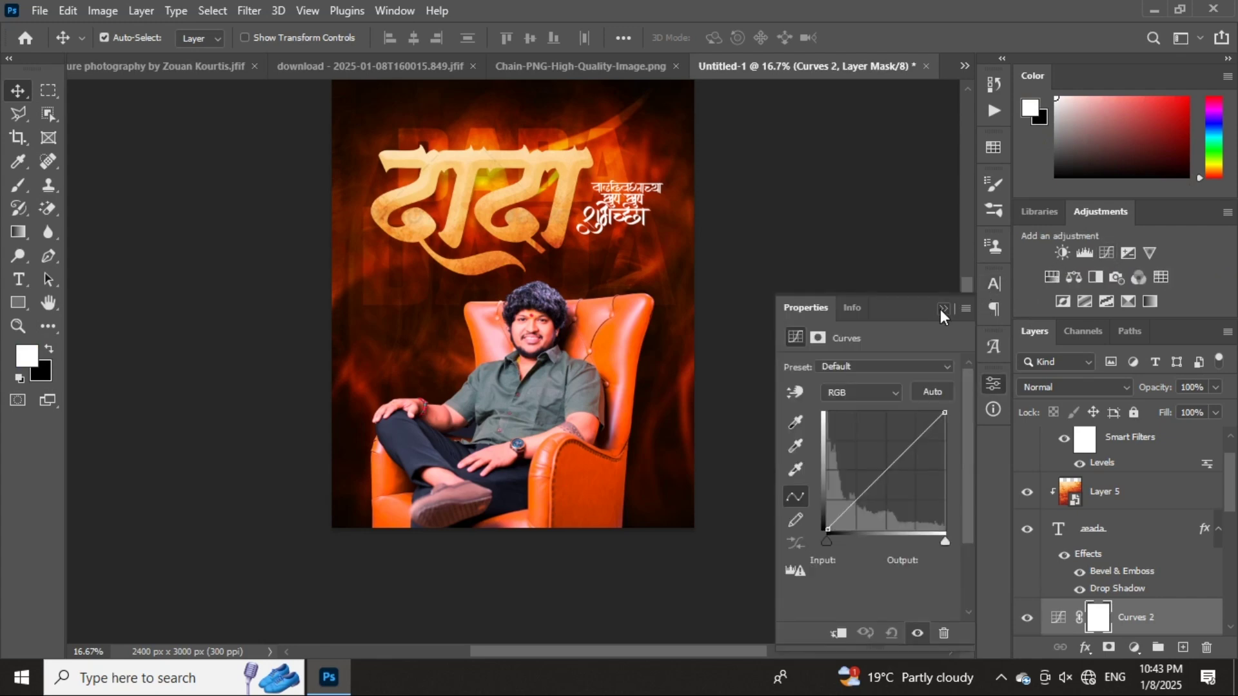
click(942, 308)
click(1107, 252)
scroll(1058, 606, down, 2)
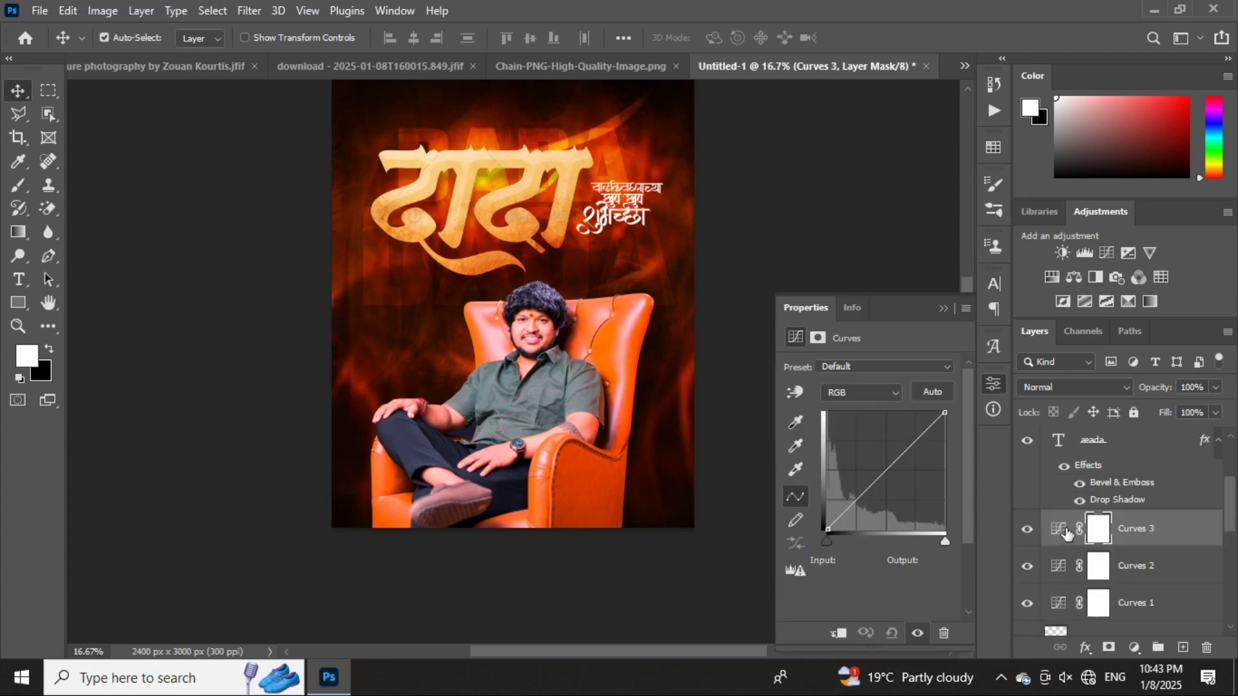
key(Delete)
key(Delete)
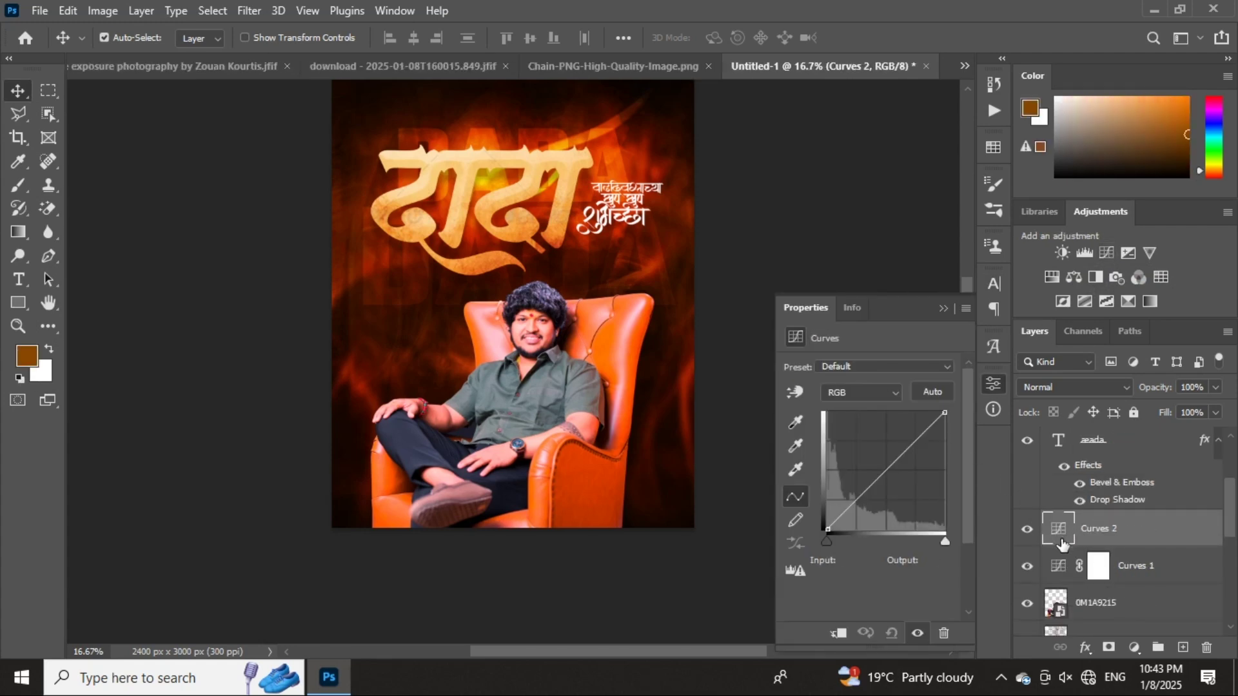
click(1058, 531)
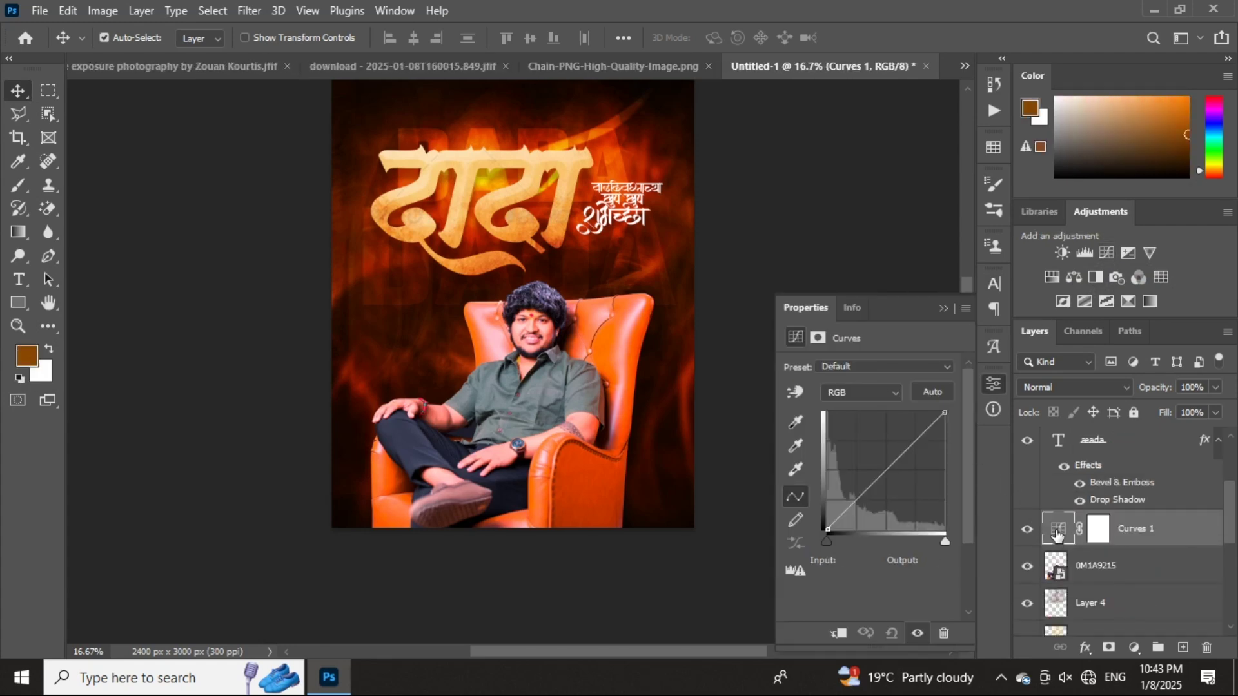
- Clip the Curves 1 adjustment layer to the 0M1A9215 portrait layer
click(1099, 530)
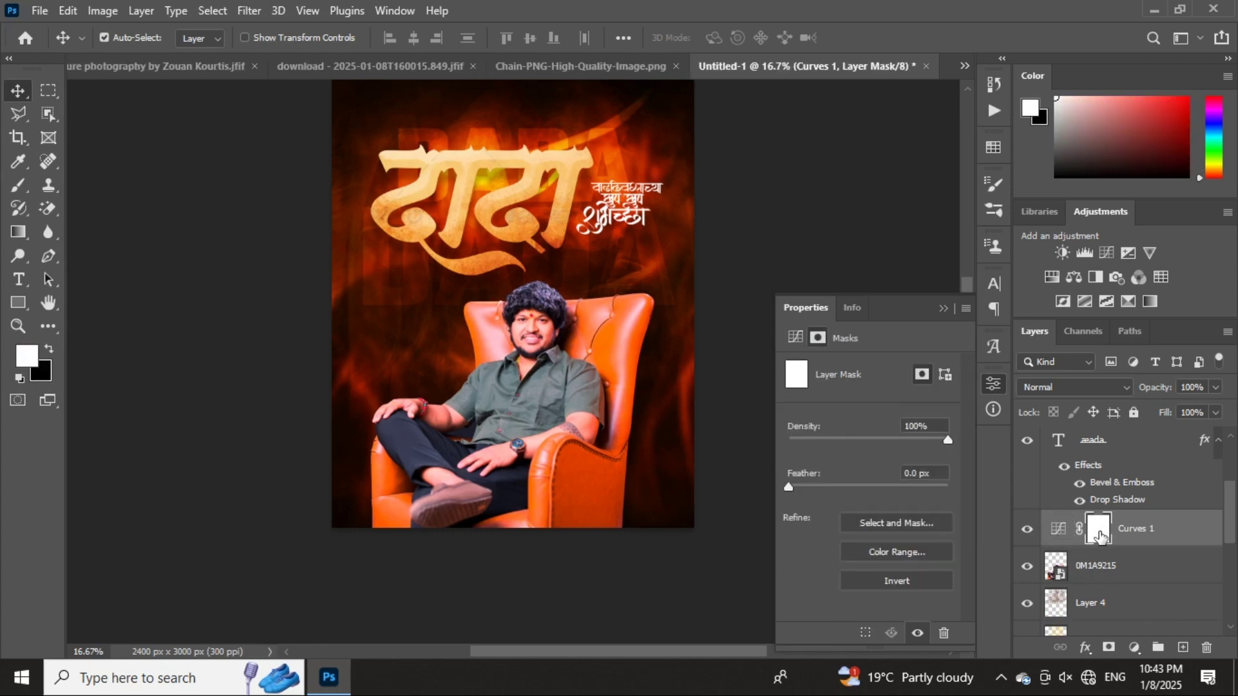
click(1061, 535)
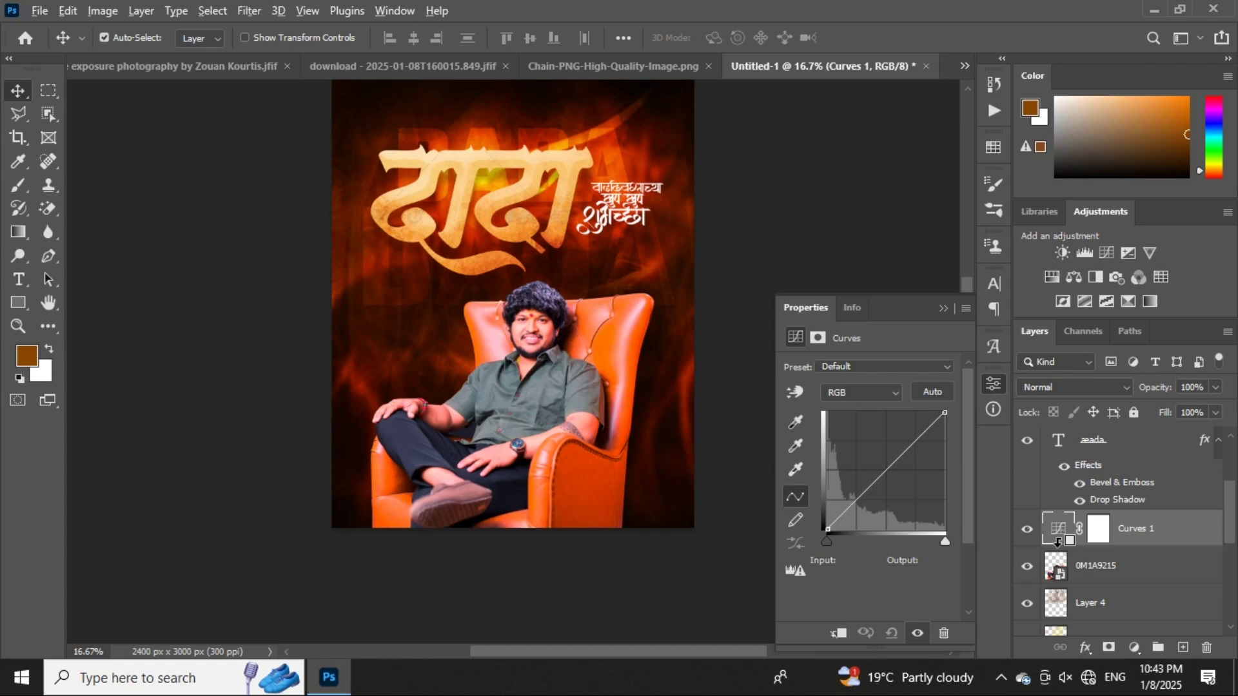
right_click(1129, 528)
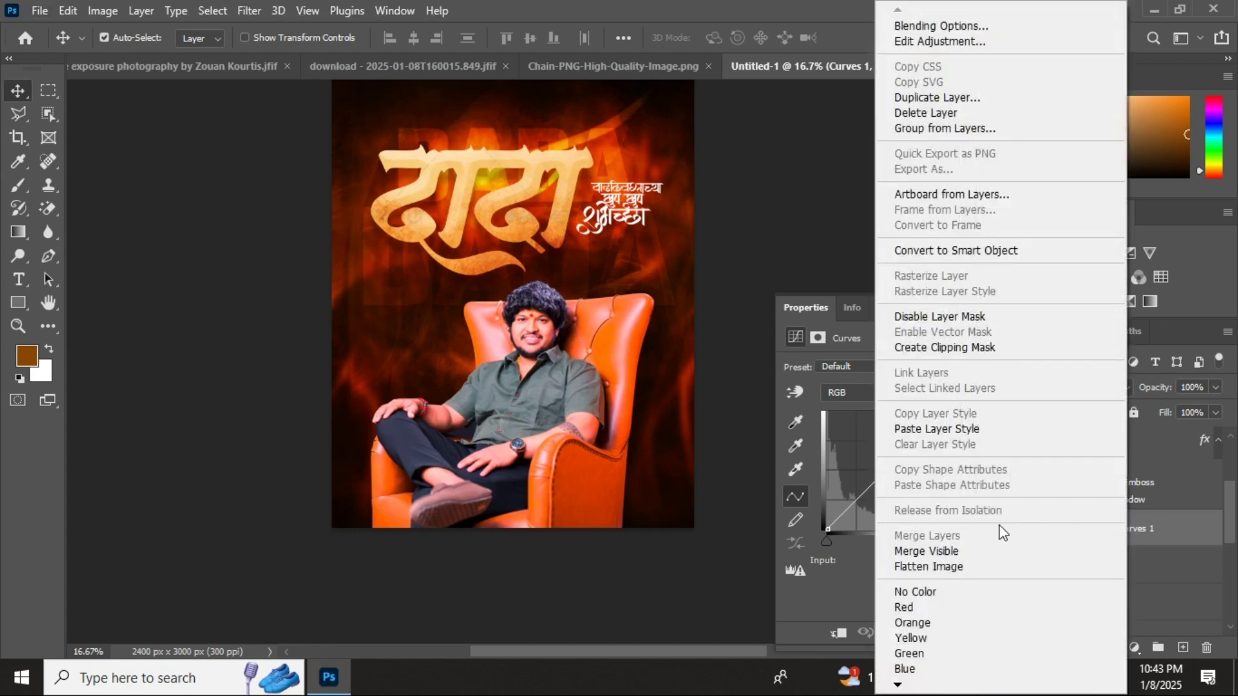
click(964, 348)
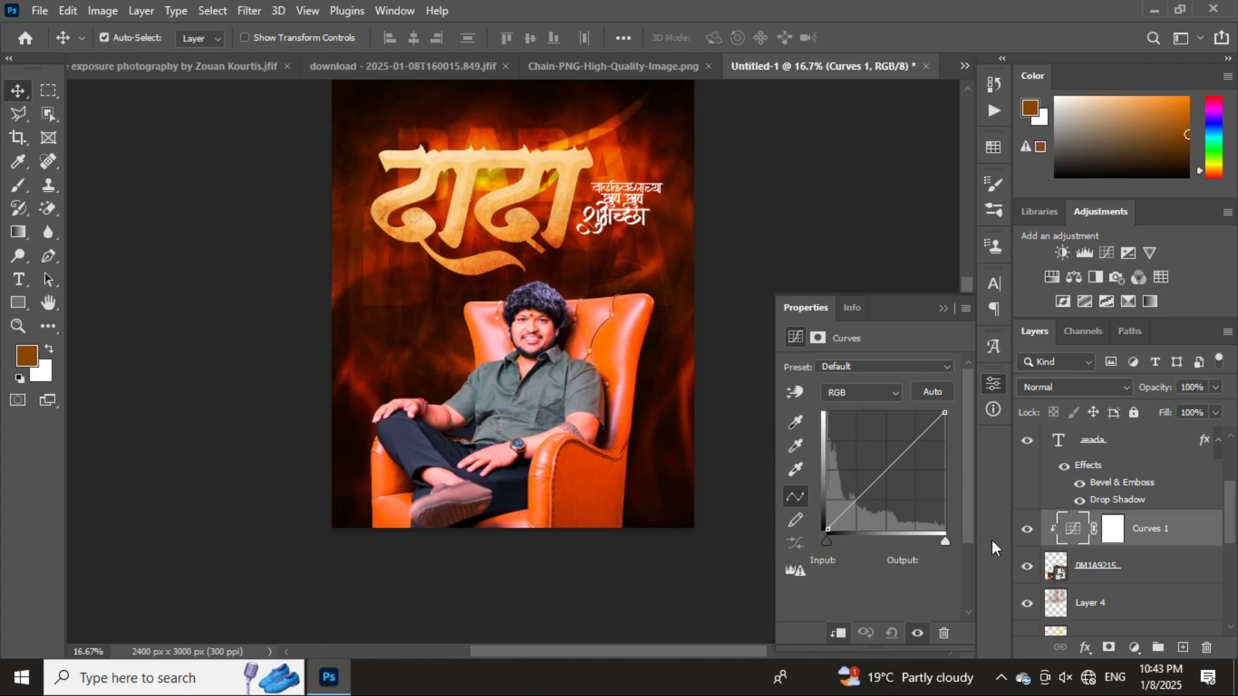
- Set the Curves auto colour correction to Find Dark & Light Colors and sample the poster's dark lower-left background (0f0501) as the shadow target
click(966, 310)
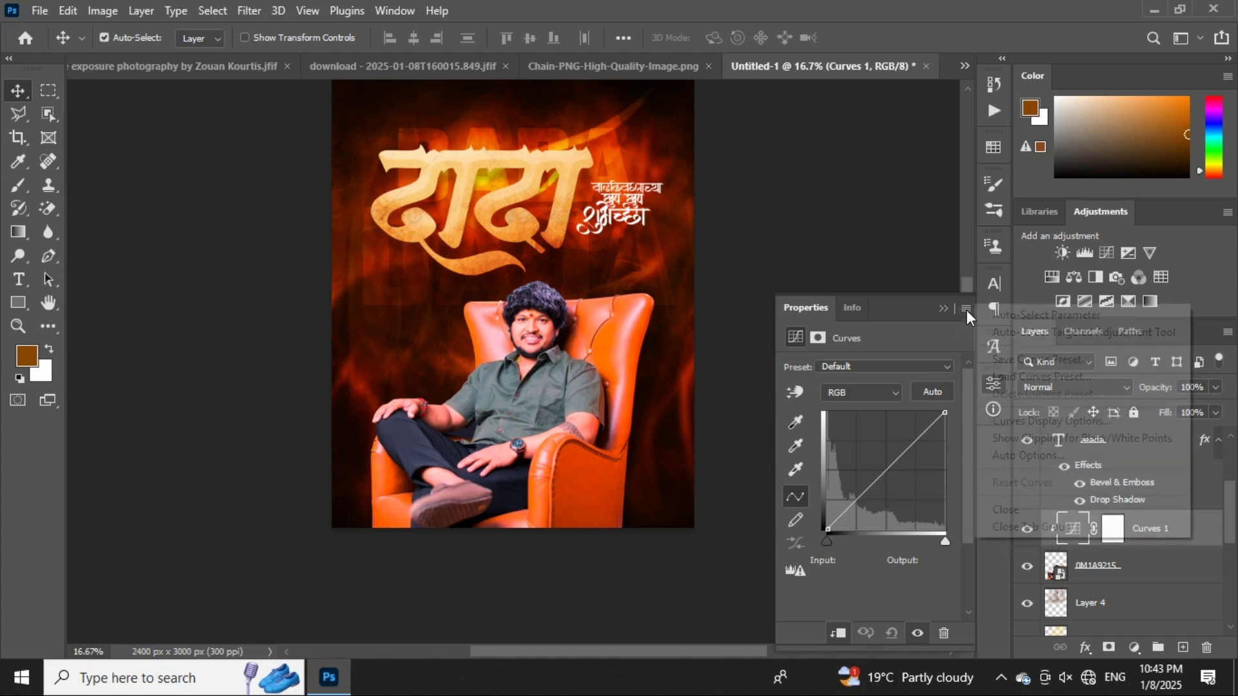
click(1015, 459)
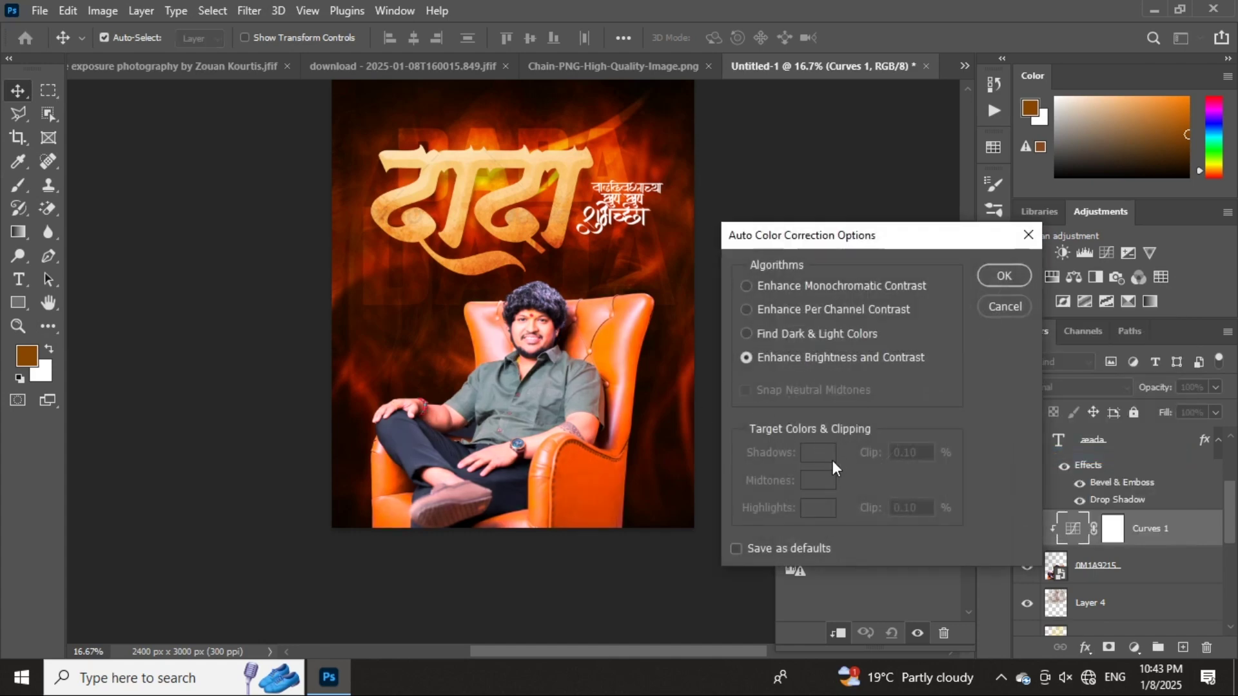
click(749, 334)
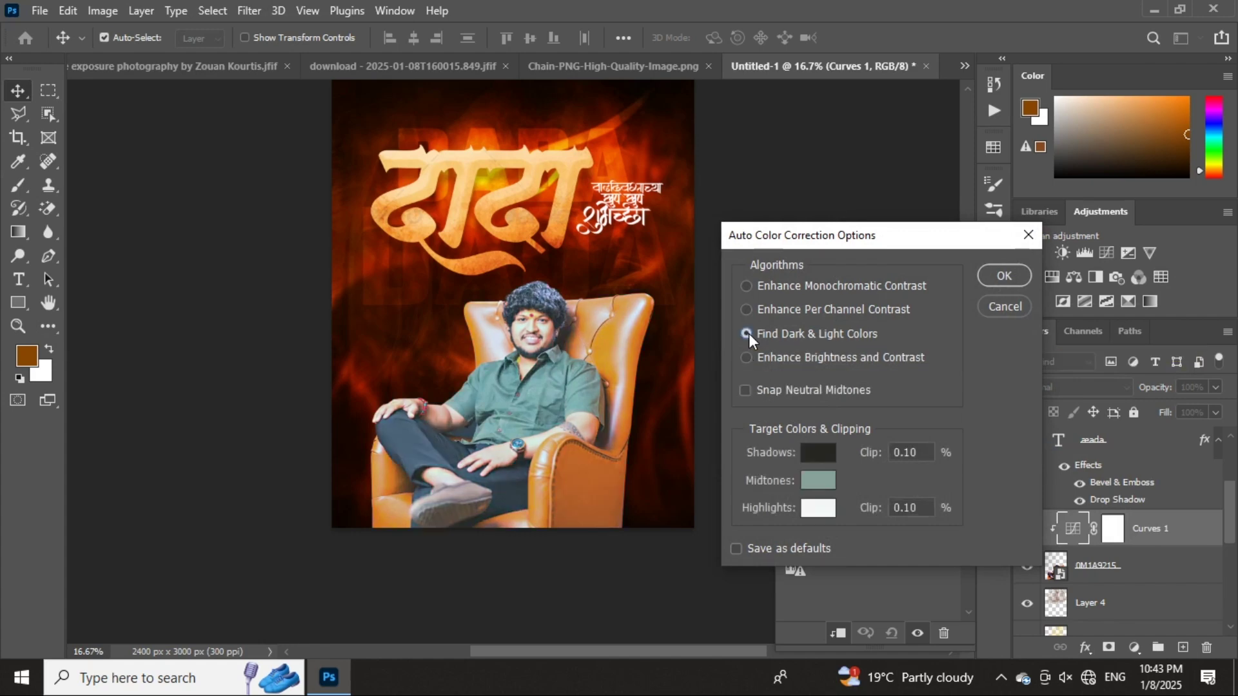
click(811, 454)
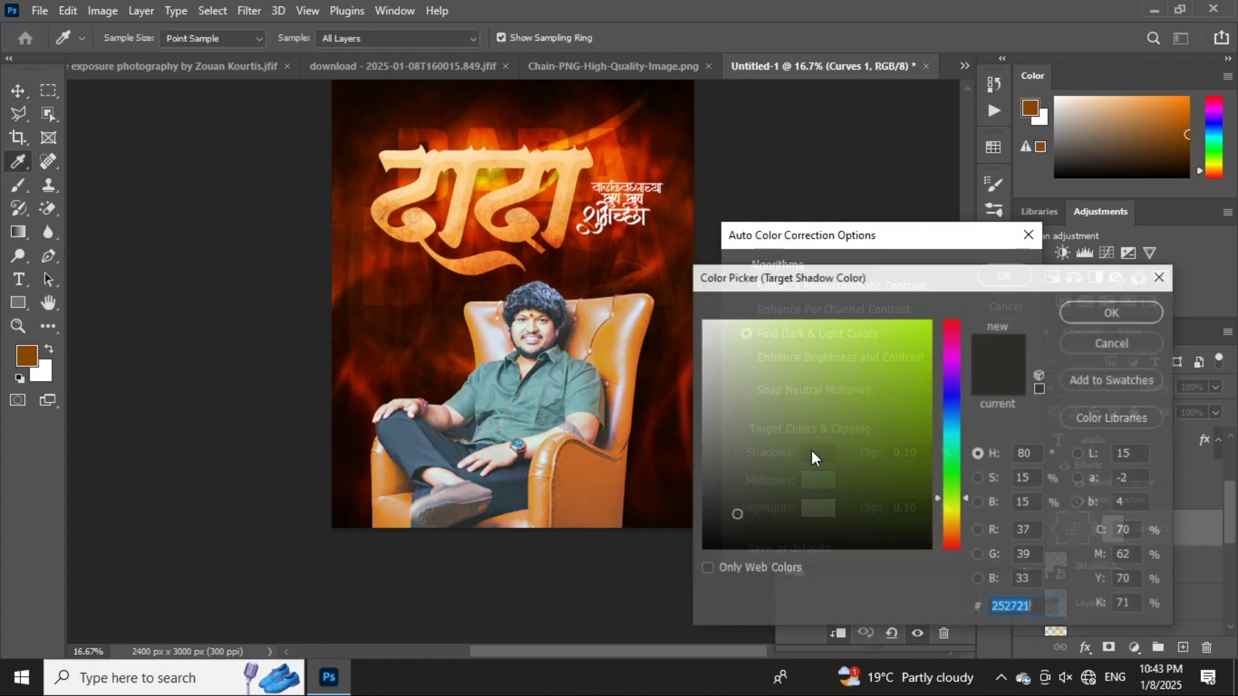
click(348, 505)
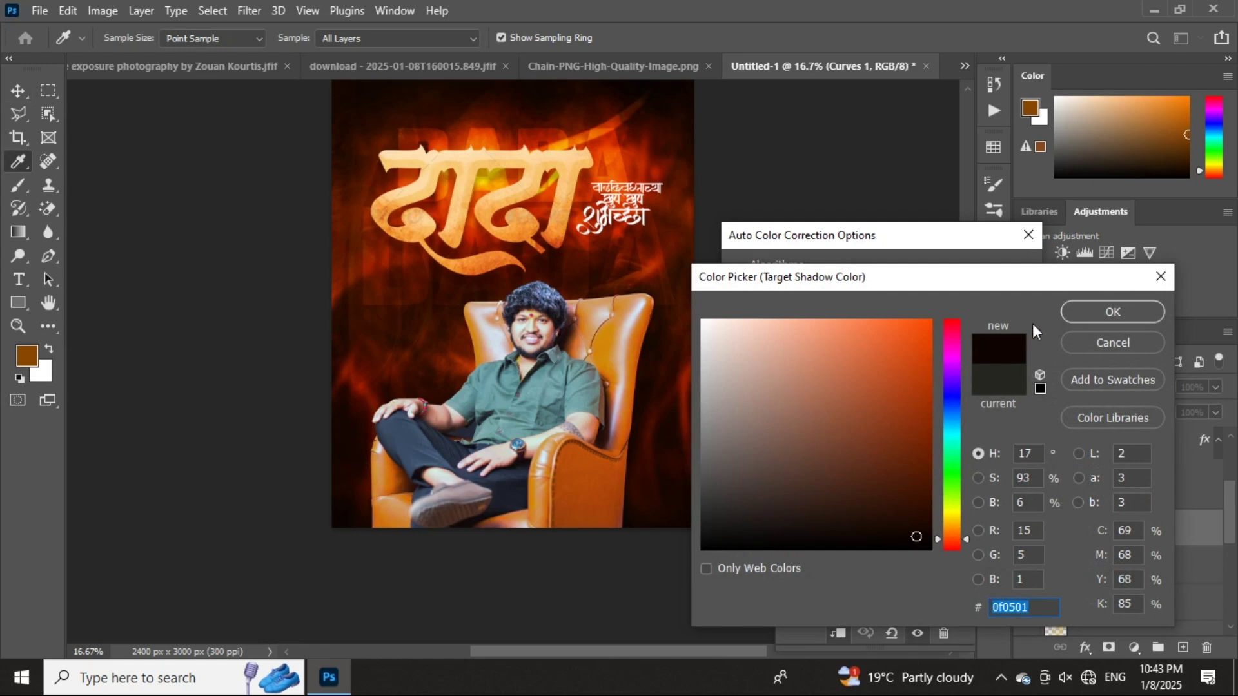
click(1097, 311)
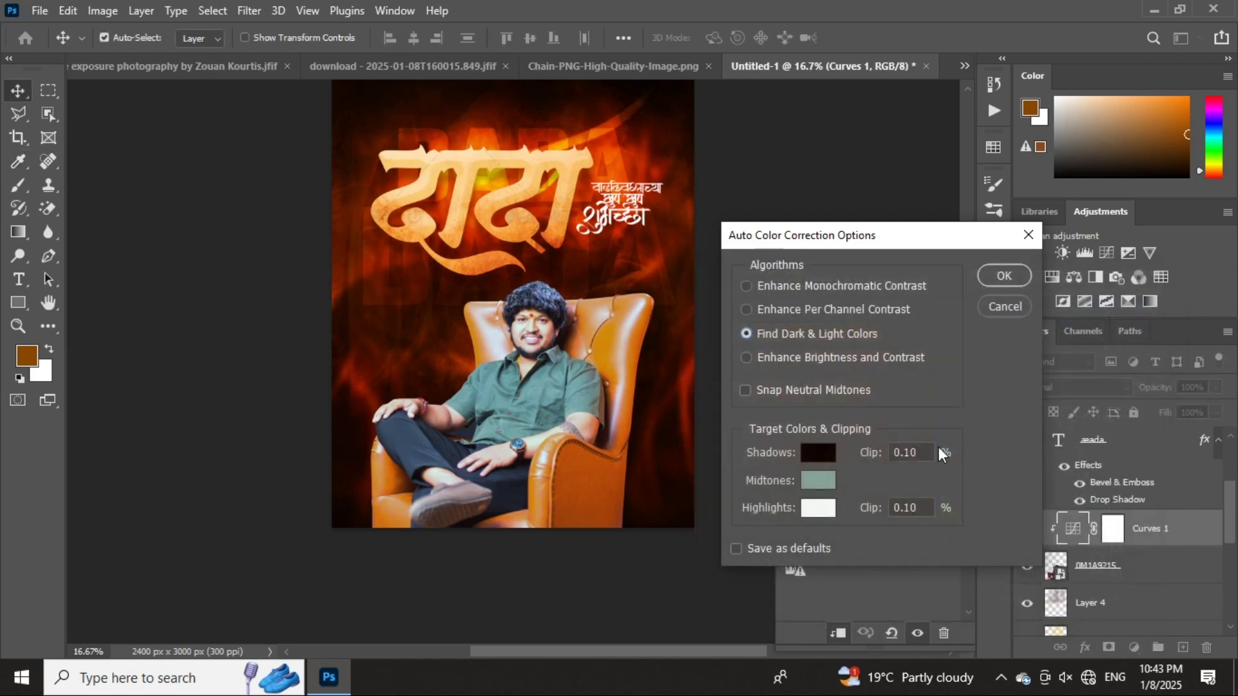
- Sample the red background glow beside the Devanagari title as the midtone target colour
click(817, 480)
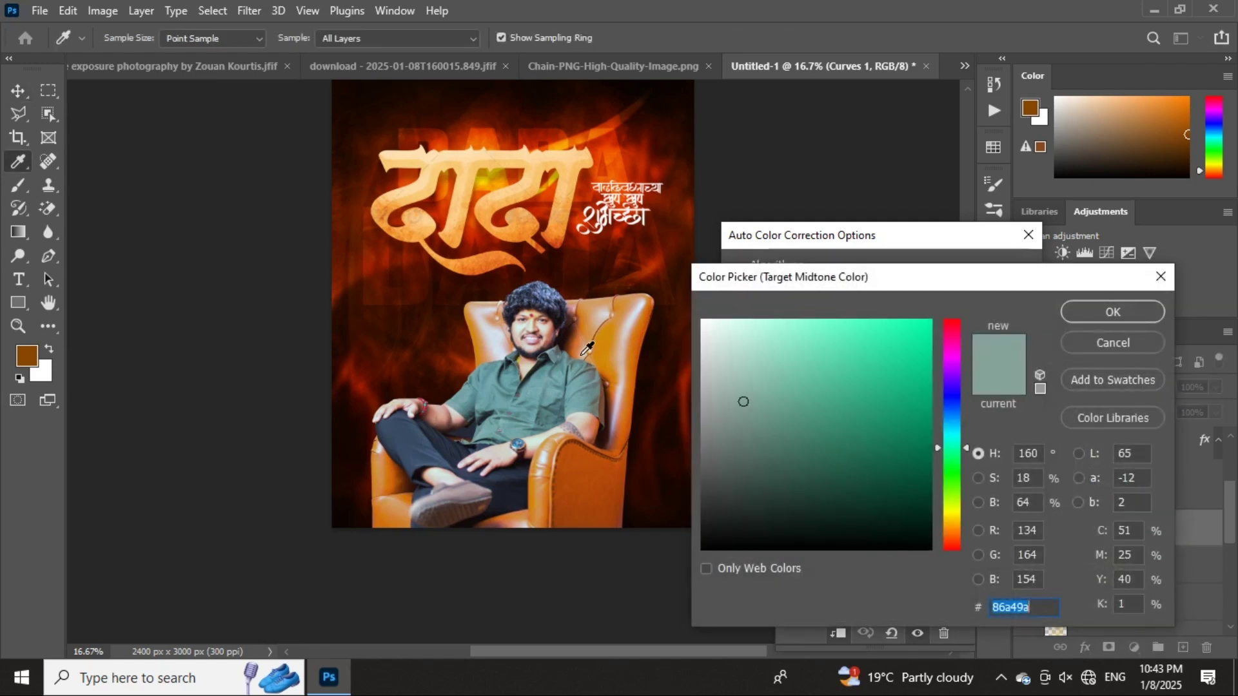
click(369, 262)
click(1112, 314)
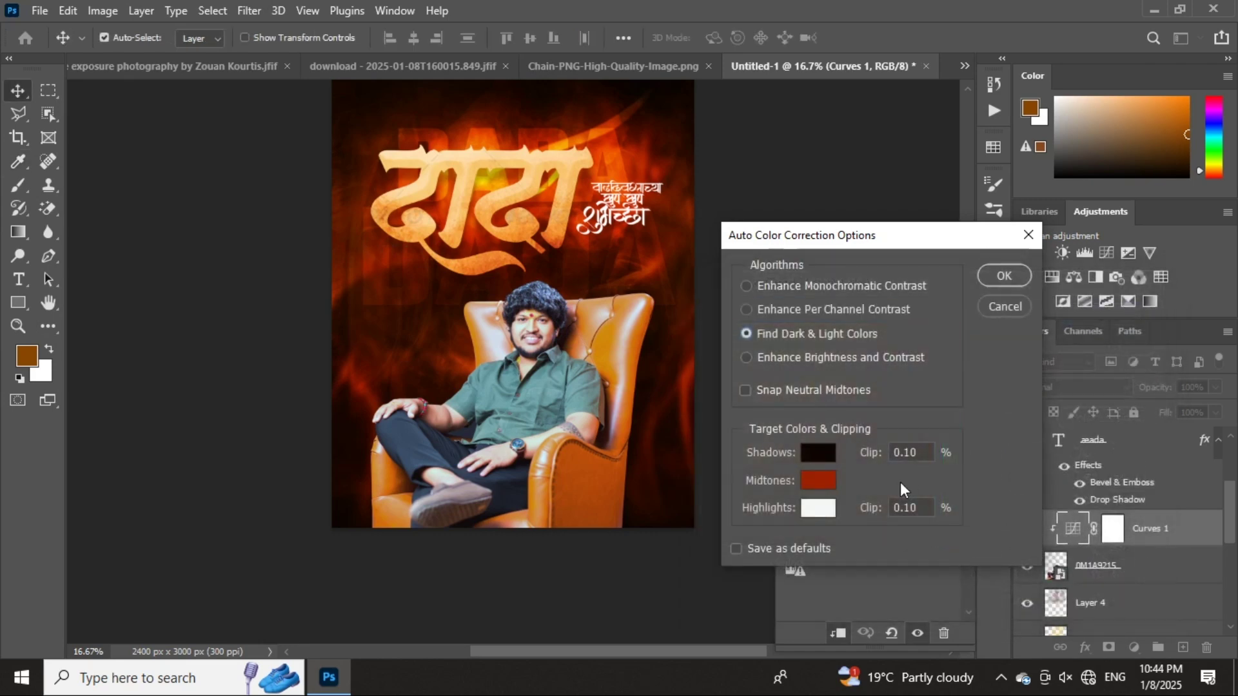
- Sample the orange streak above the title (eb7003) as the highlight target, apply the correction and save the target colours as defaults
click(818, 506)
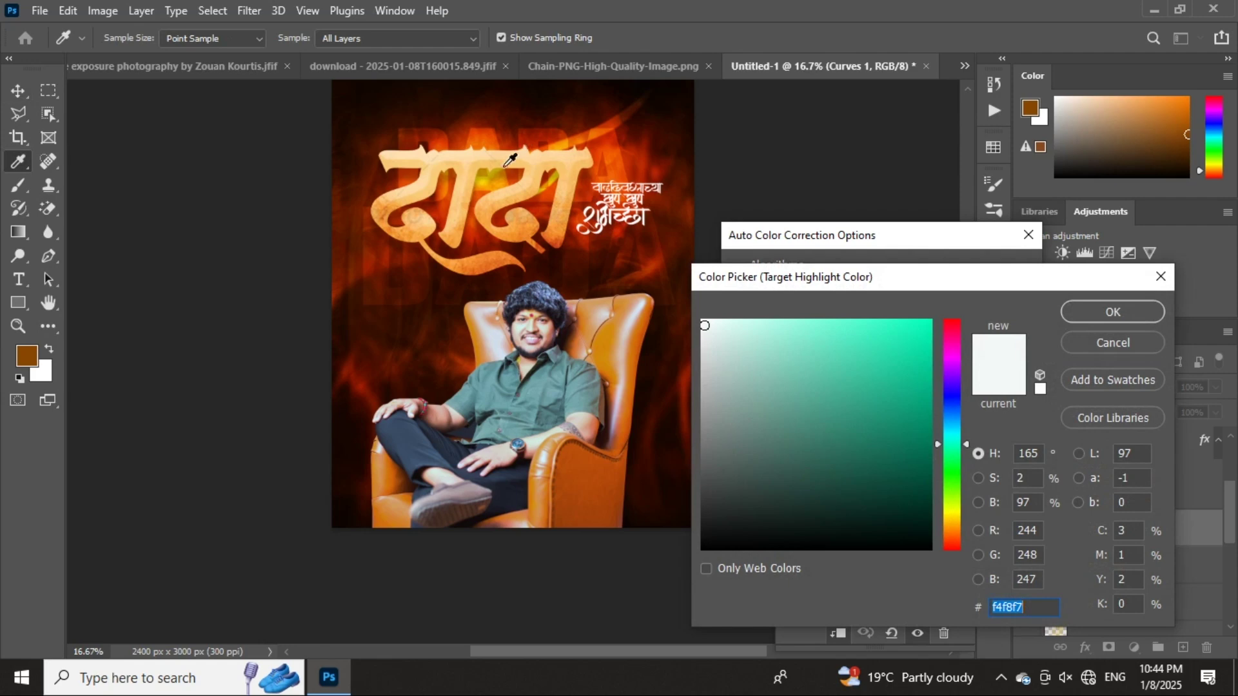
click(603, 127)
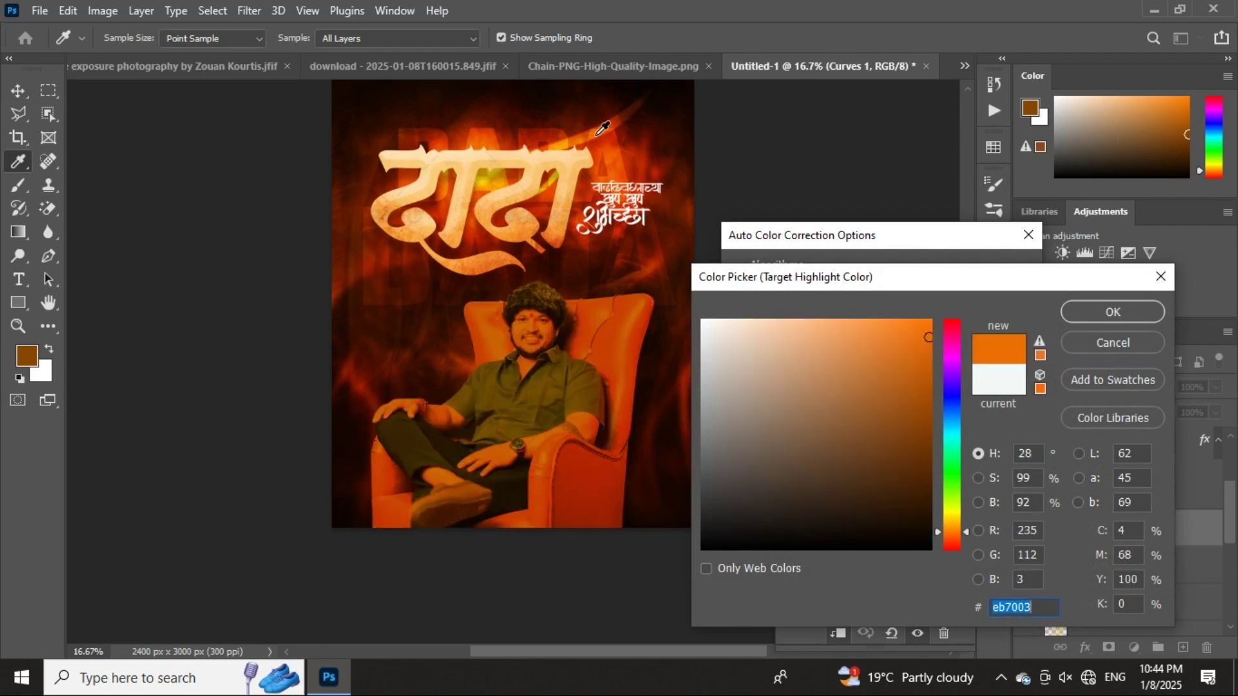
click(1113, 312)
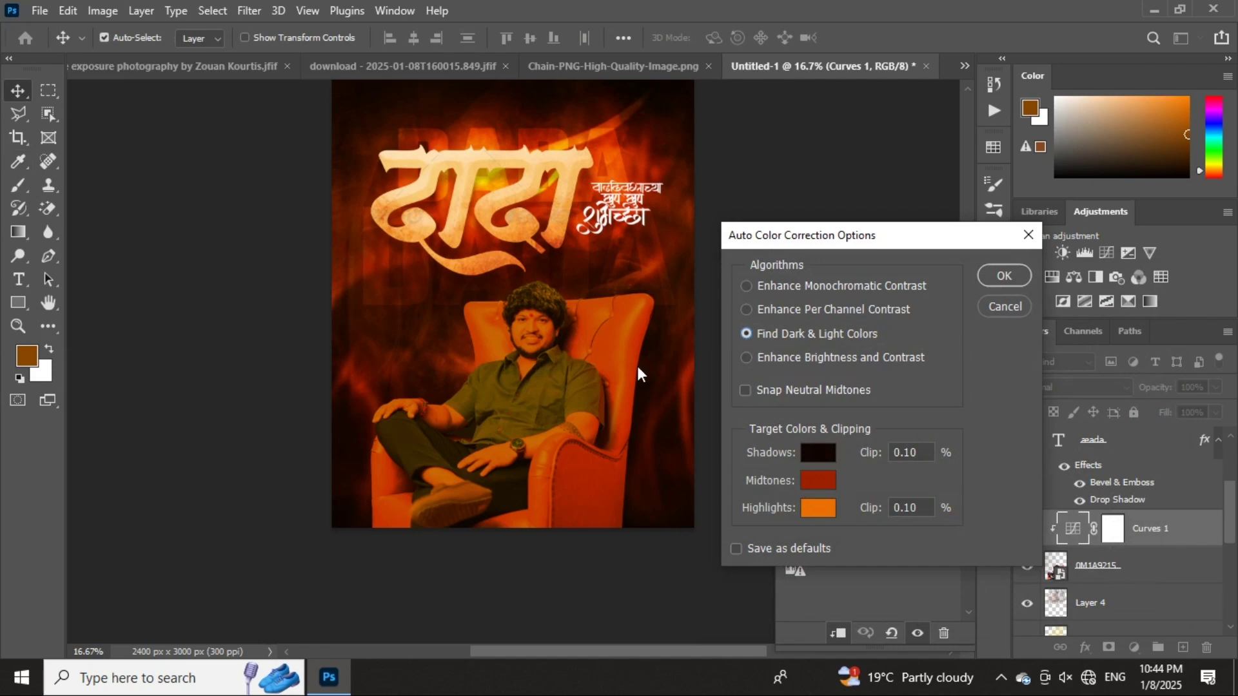
click(1003, 276)
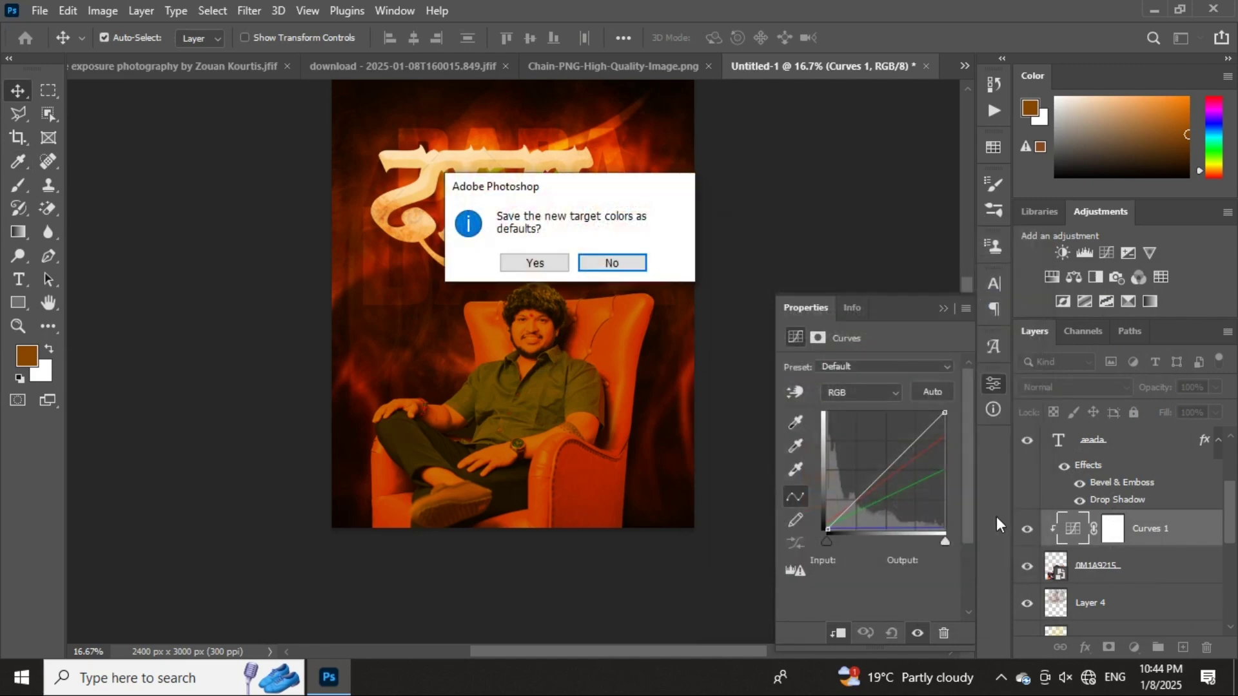
click(553, 268)
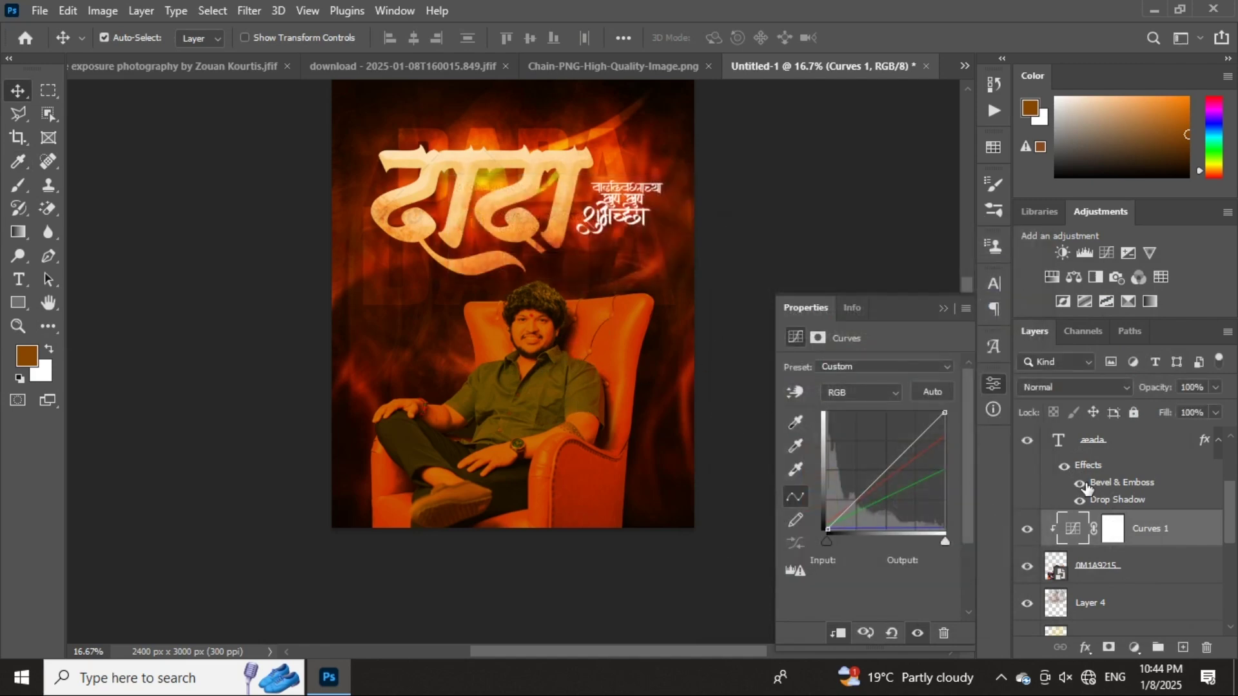
- Reduce the Curves 1 layer's opacity to 24% and compare the portrait with and without it
mouse_move(1159, 391)
mouse_down()
mouse_move(1131, 394)
mouse_move(1158, 395)
mouse_up()
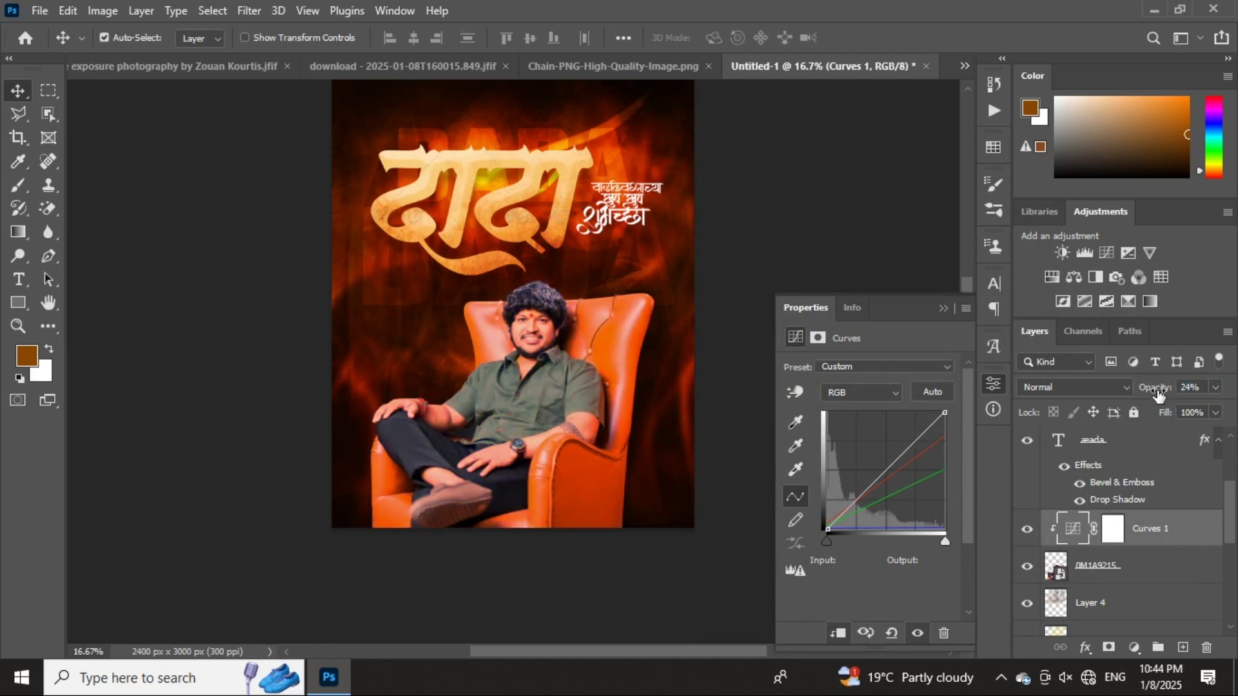
click(1028, 529)
click(1029, 529)
- Open the Camera Raw filter for the 0M1A9215 portrait layer and set Texture to +15 and Clarity to +8
click(1075, 576)
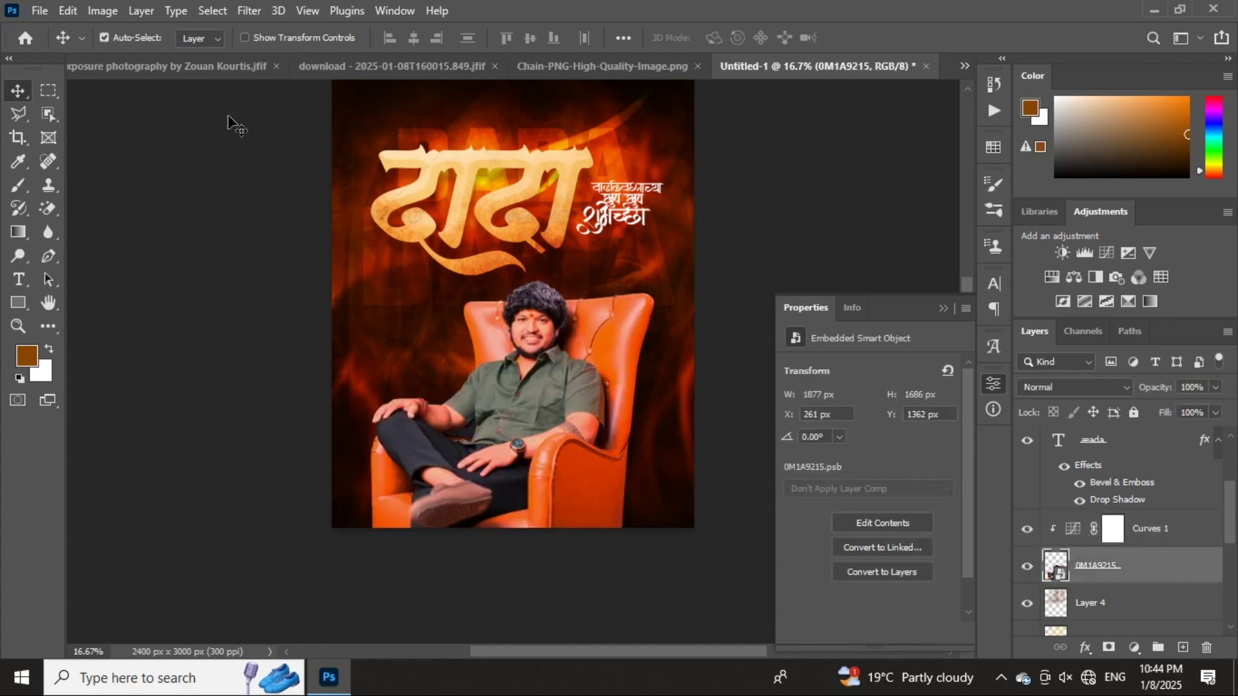
click(243, 10)
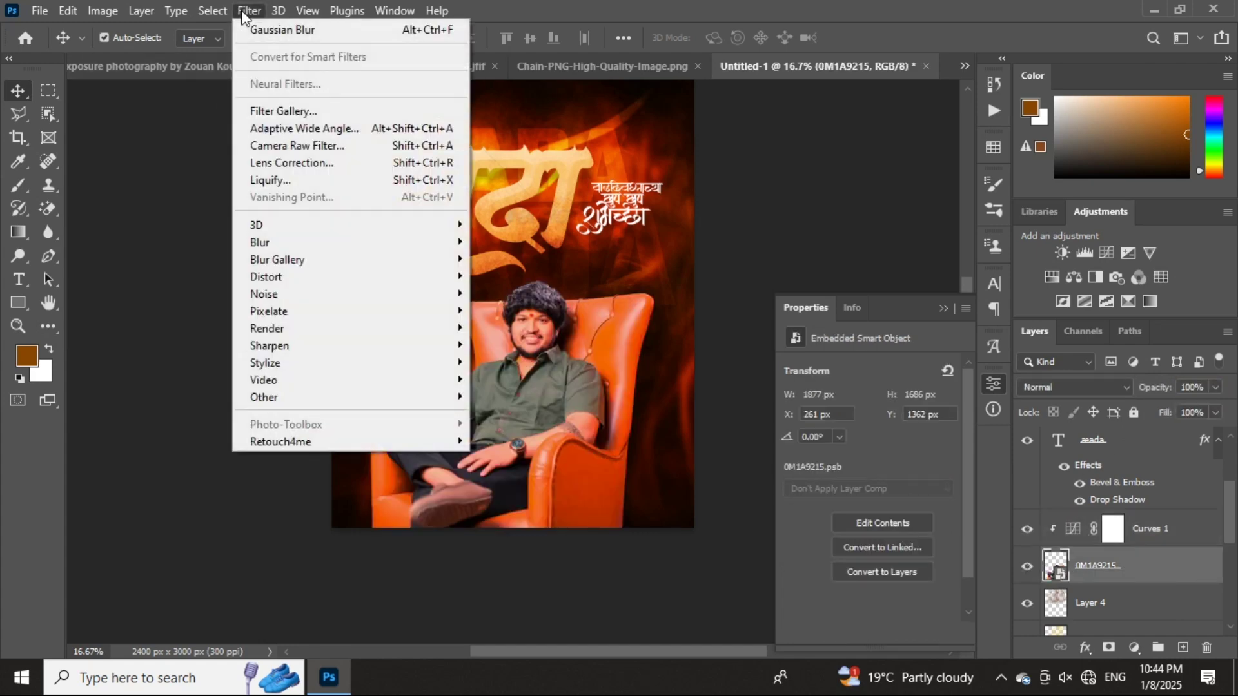
click(343, 146)
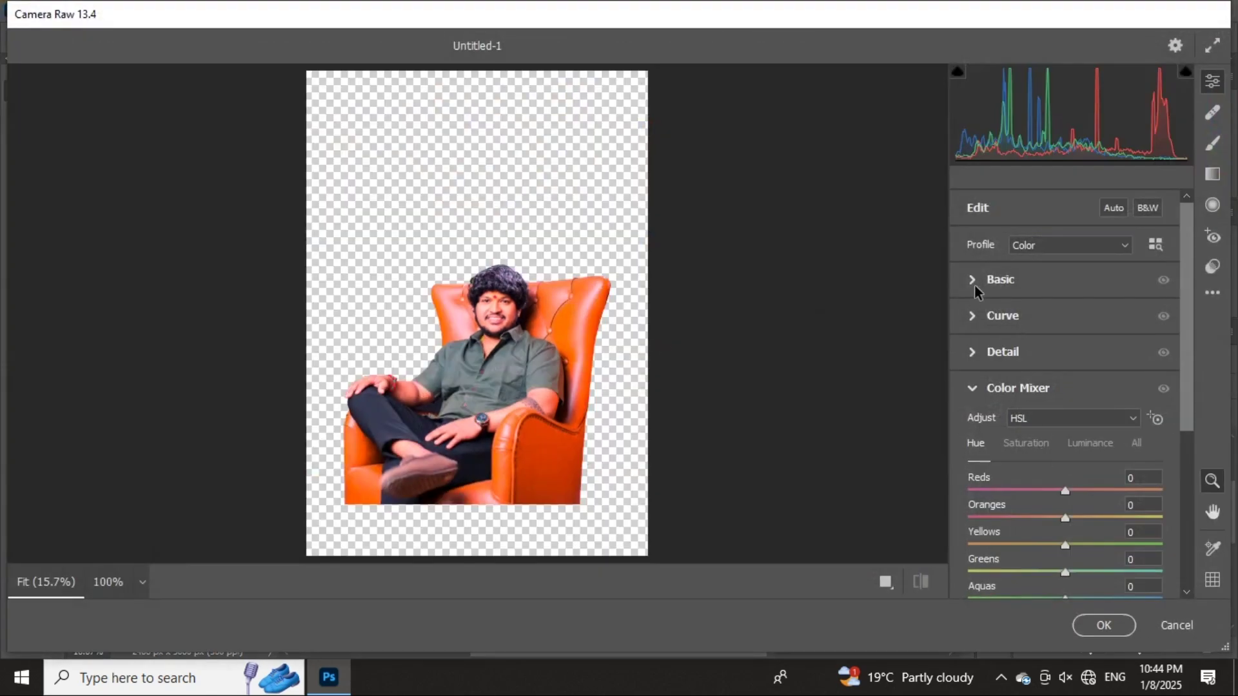
click(974, 285)
scroll(1065, 434, down, 2)
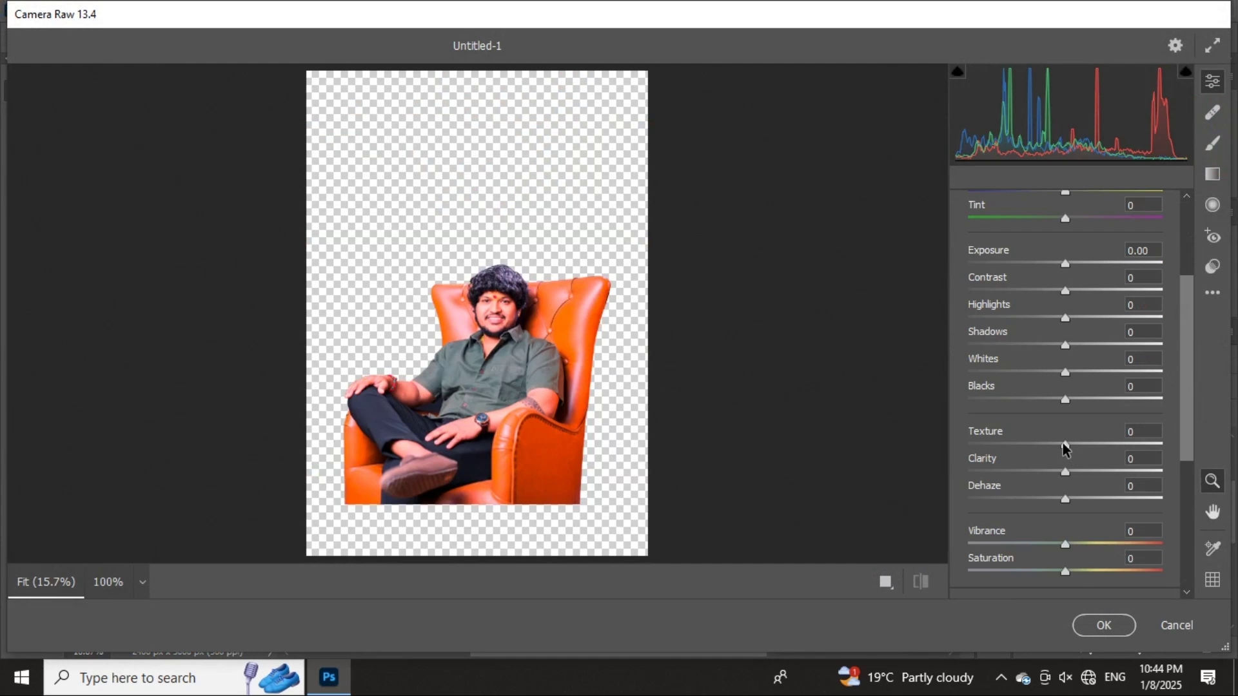
drag(1065, 449, 1073, 479)
scroll(1089, 418, up, 1)
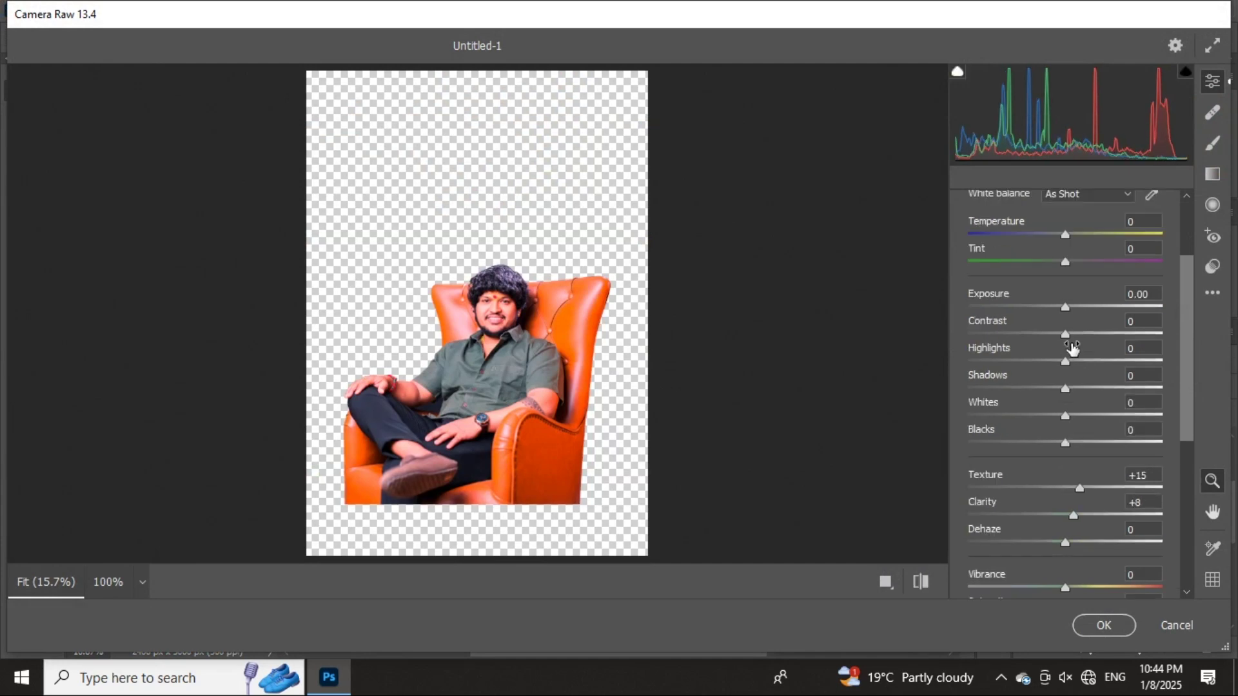
- Set Contrast to +9 and Whites to +15 in Camera Raw and apply the filter to the portrait
drag(1065, 334, 1075, 337)
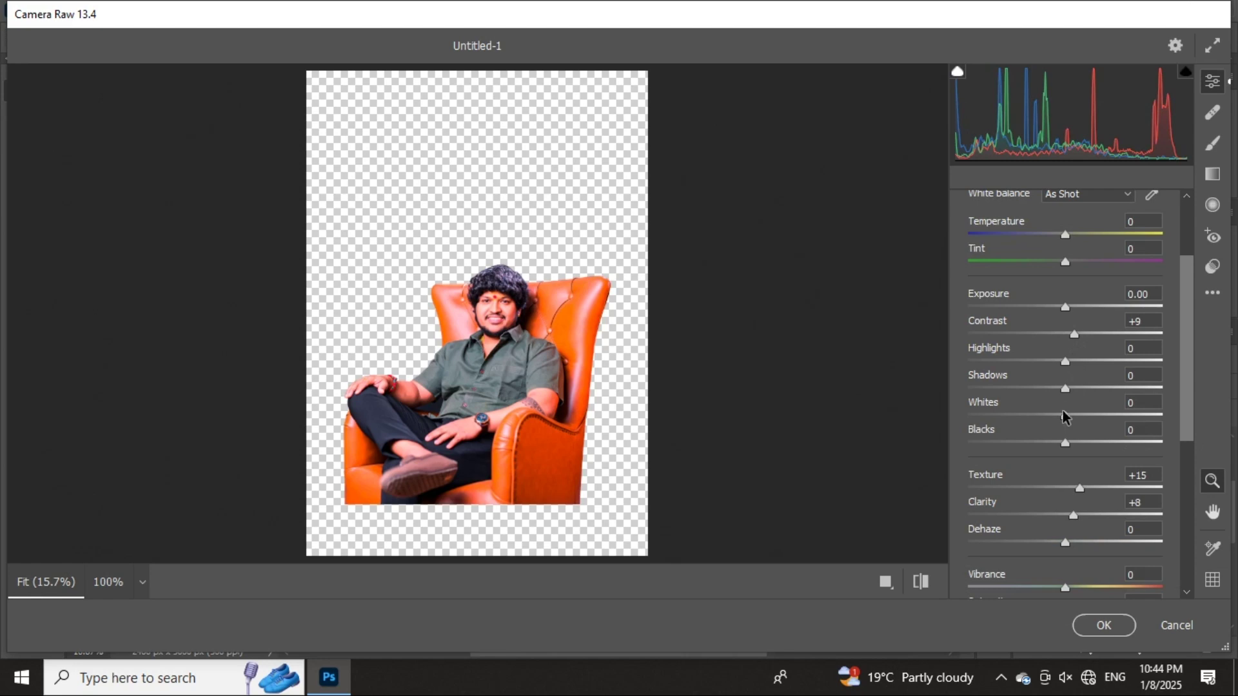
drag(1066, 416, 1075, 413)
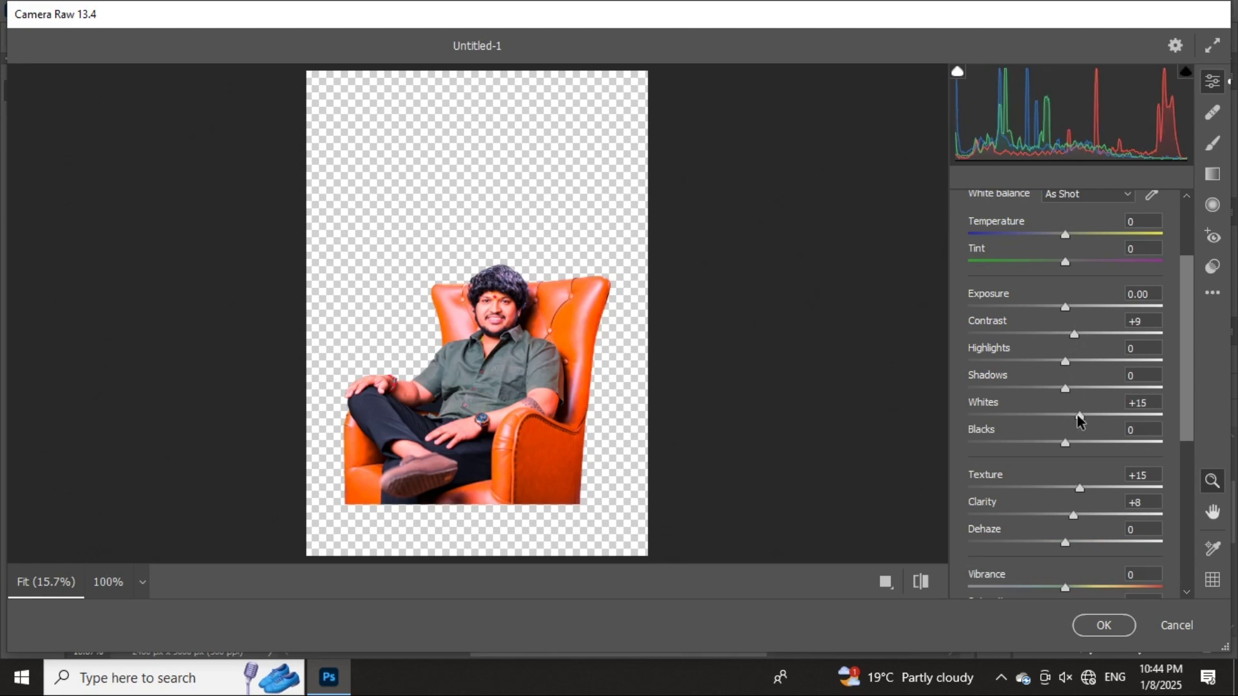
click(1100, 625)
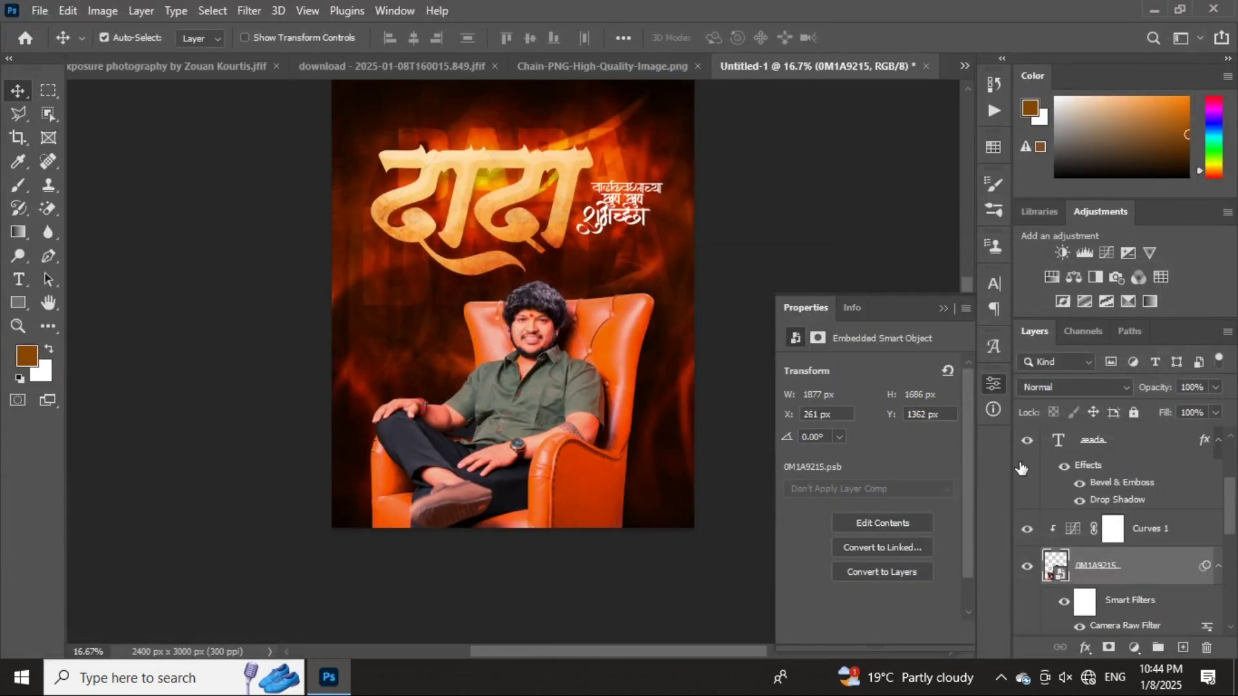
- Compare the portrait with the Curves 1 adjustment hidden and shown, then close its properties
click(1030, 530)
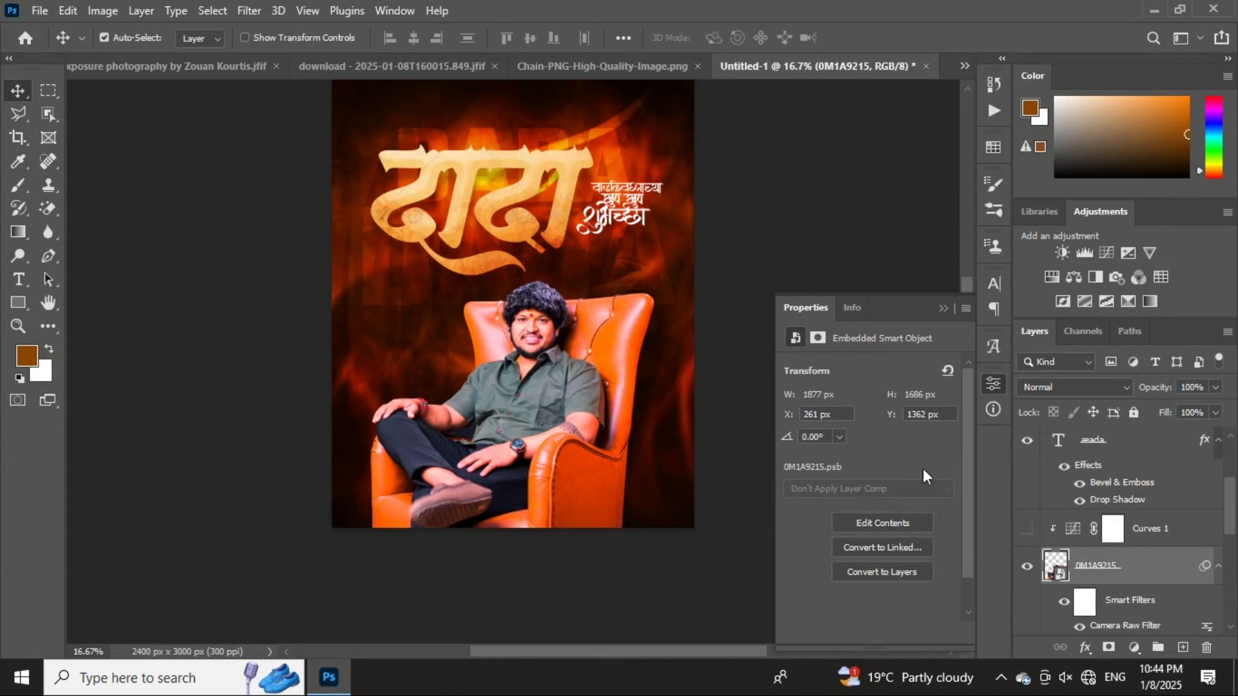
click(1028, 529)
click(1050, 530)
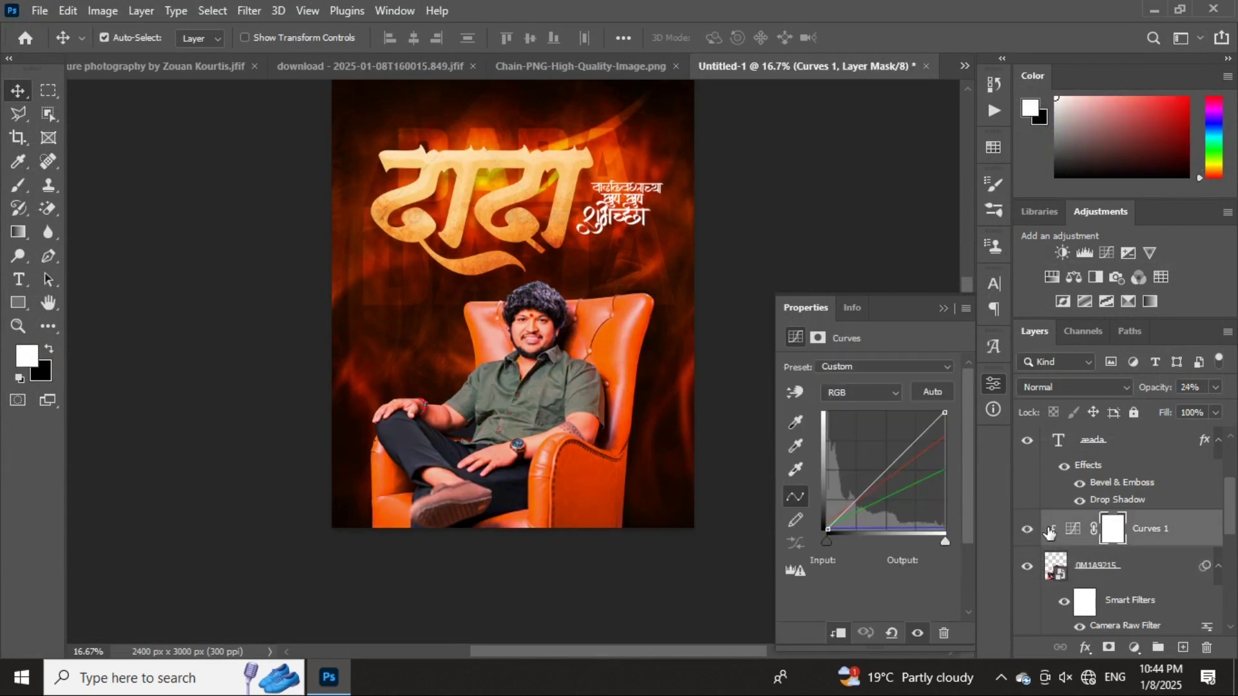
click(1029, 531)
click(1029, 530)
click(942, 309)
- Shift the chain down and left in the Chain-PNG-High-Quality-Image document and convert its Layer 1 to a smart object
click(553, 67)
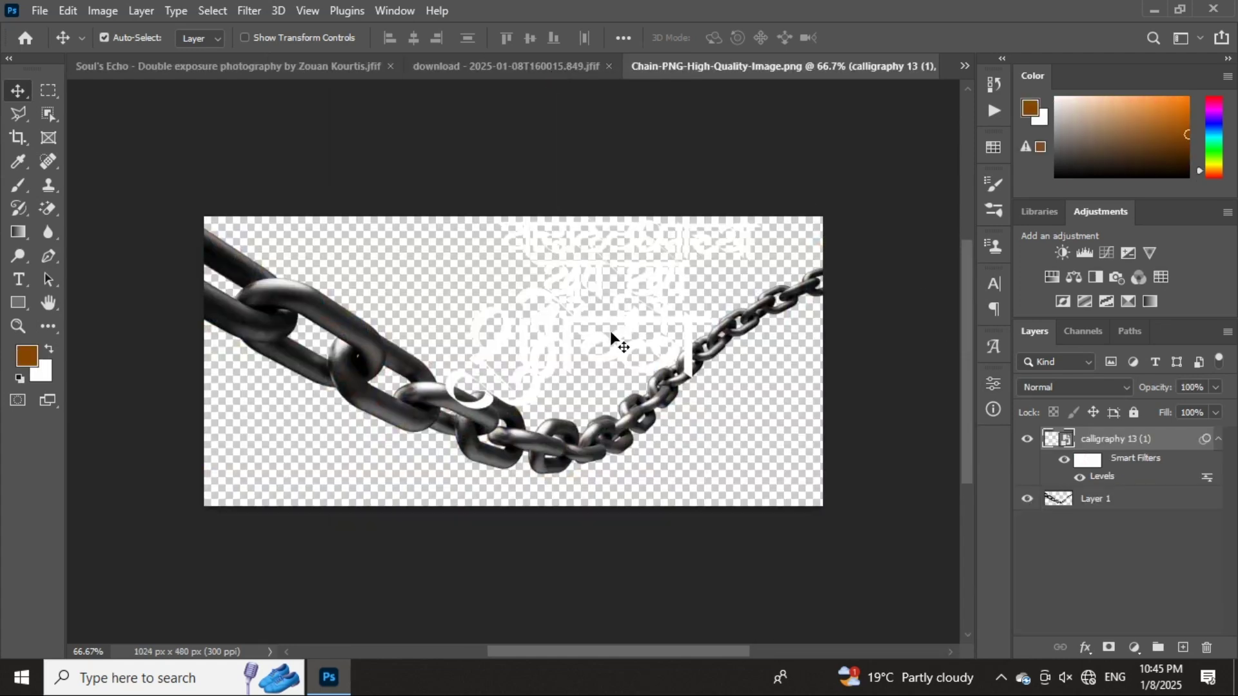
drag(482, 435, 458, 459)
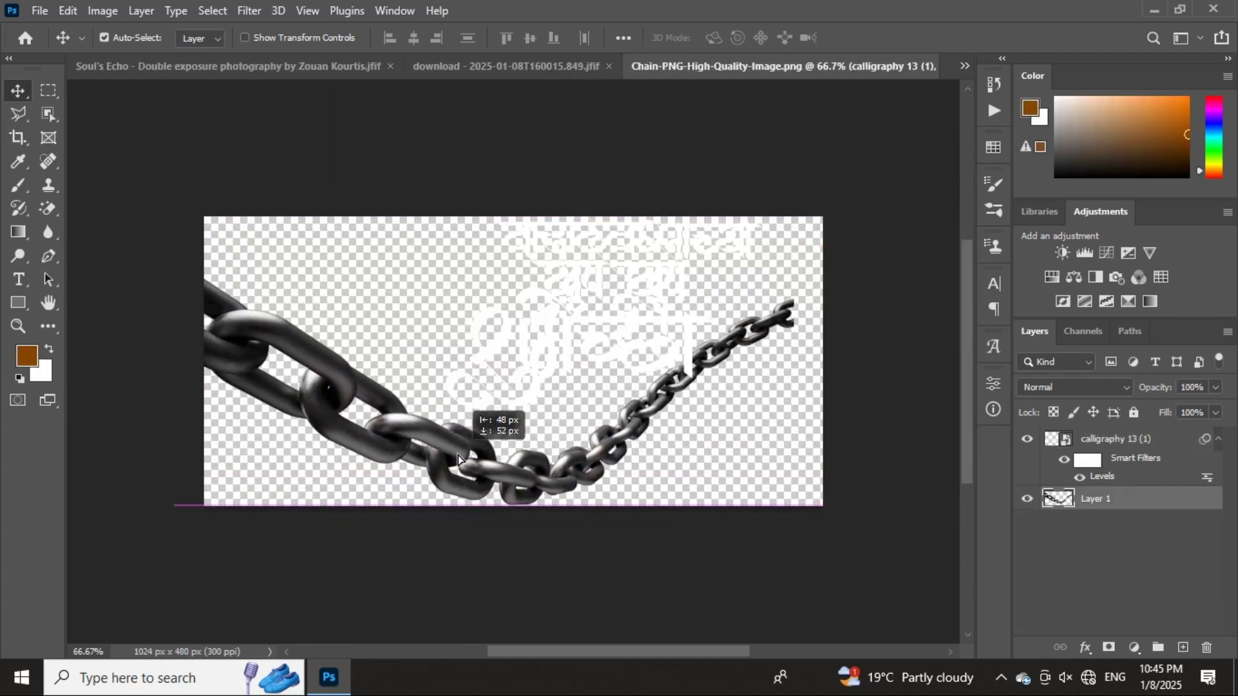
right_click(1117, 500)
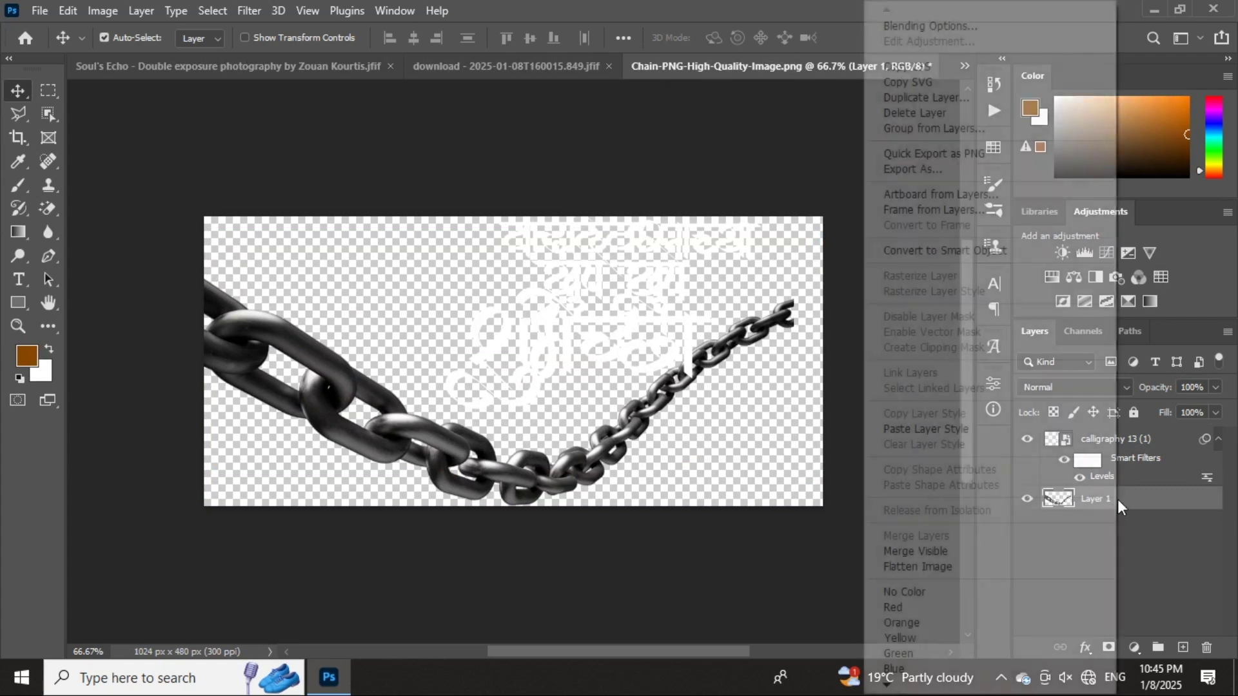
click(941, 253)
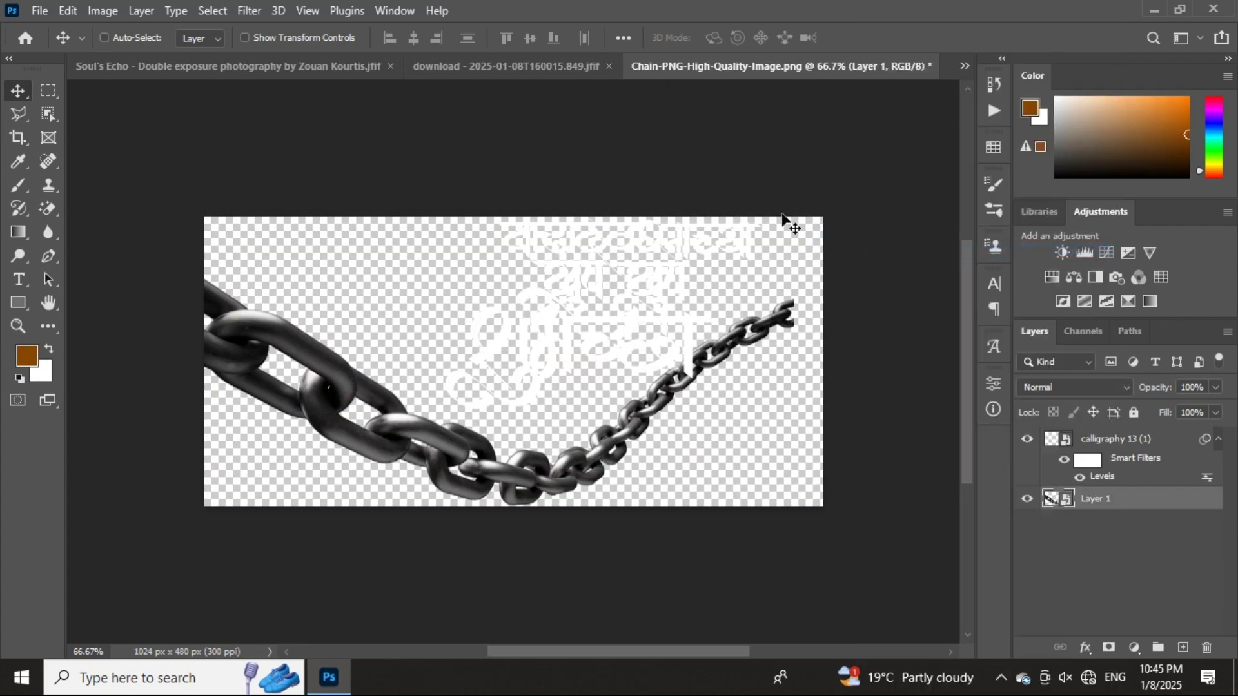
- Bring the chain into the Untitled-1 poster and transform it to span the full width across the seated man's legs
click(965, 66)
click(703, 155)
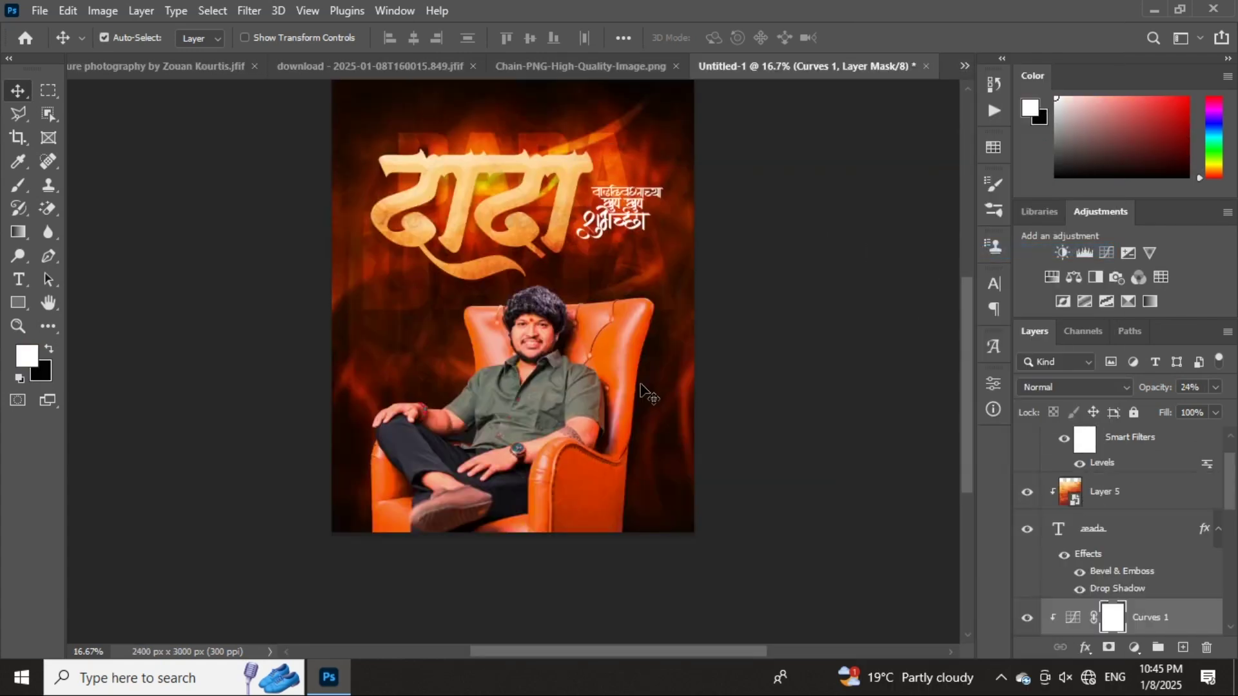
drag(644, 391, 645, 392)
drag(562, 309, 706, 307)
key(ctrl+t)
drag(663, 363, 668, 474)
click(899, 37)
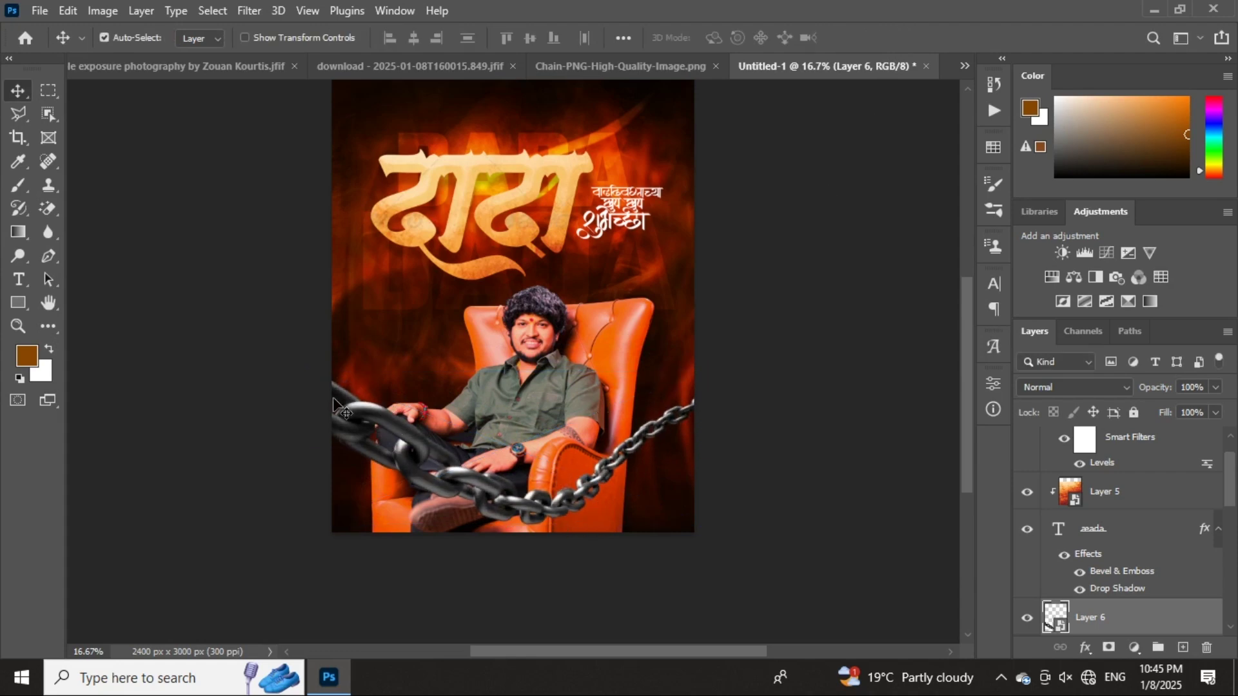
click(1019, 619)
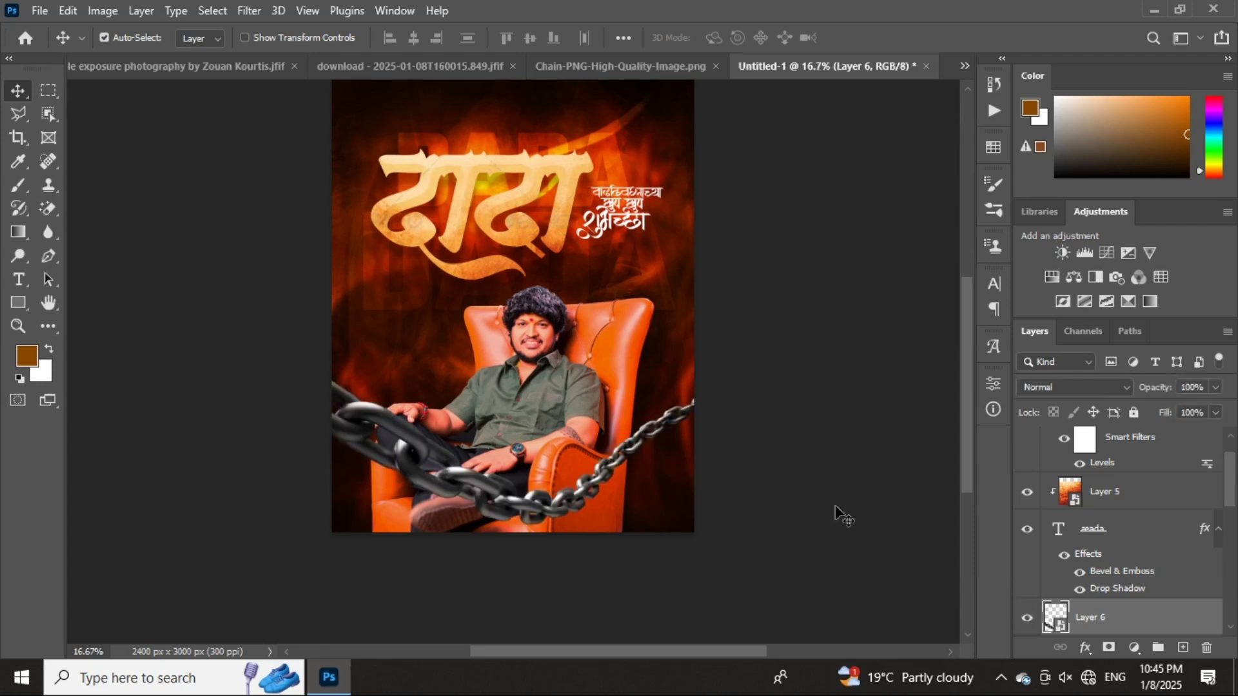
- Sample the dark brown from the poster's lower-right background and add a #130601 Solid Color fill layer above the chain
click(21, 164)
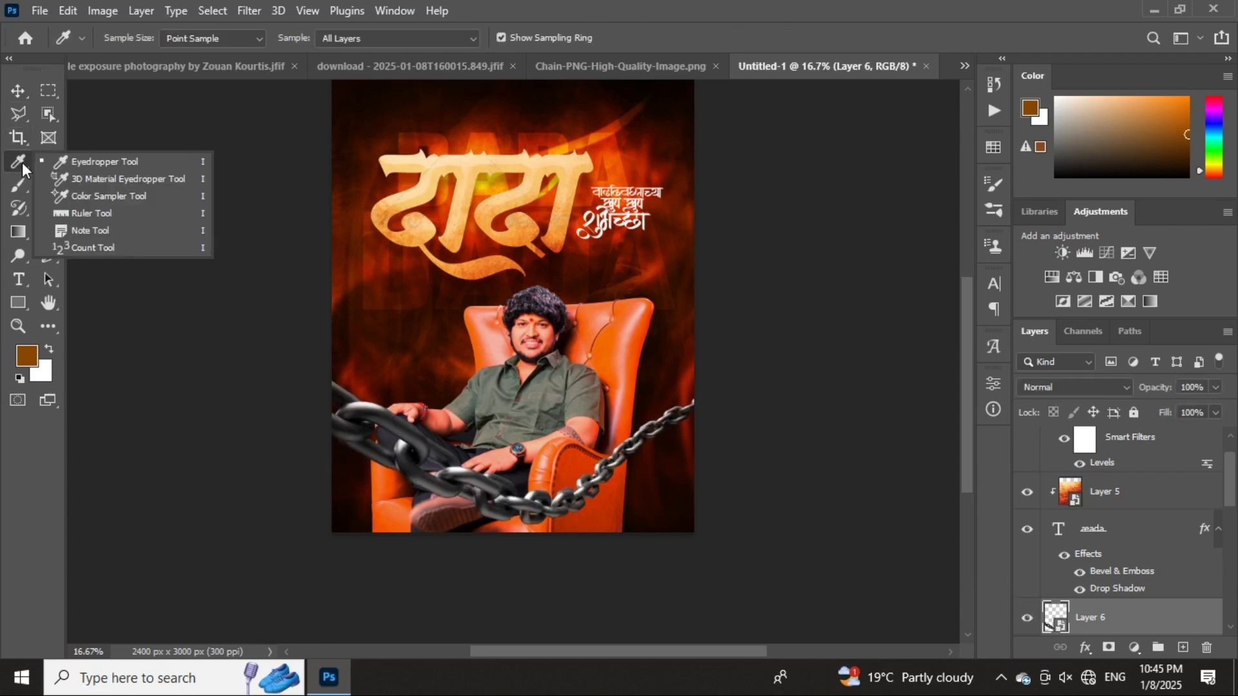
click(22, 162)
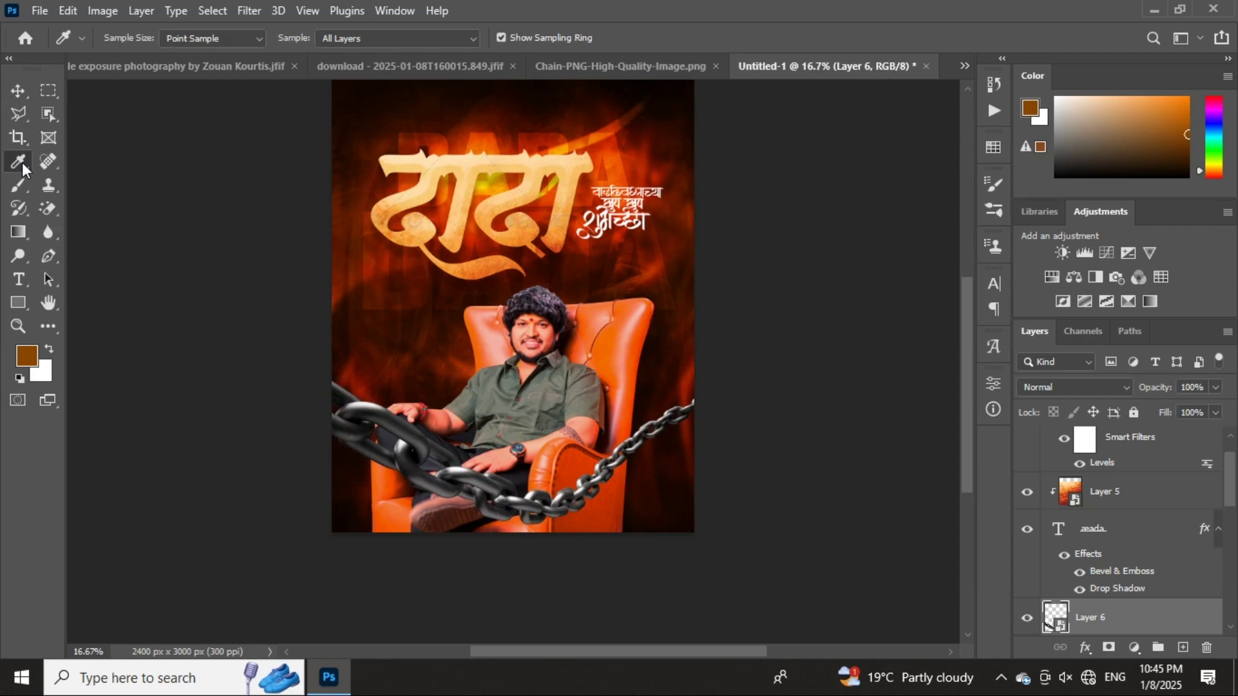
right_click(19, 169)
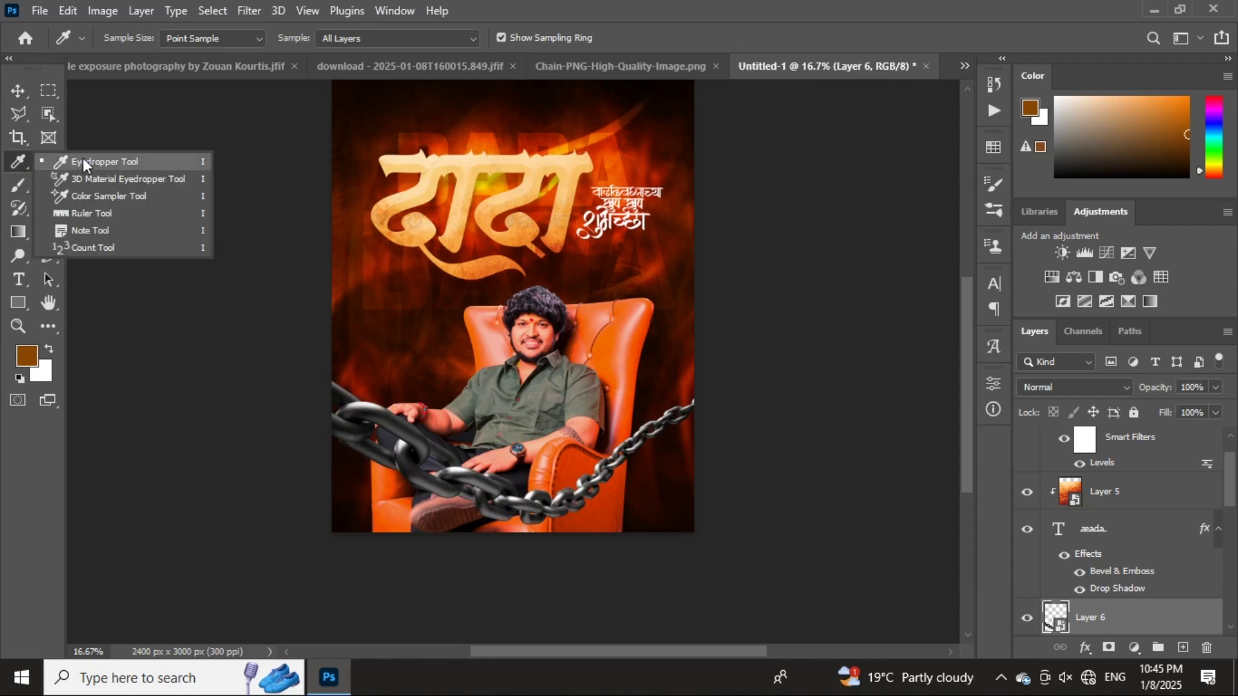
click(21, 165)
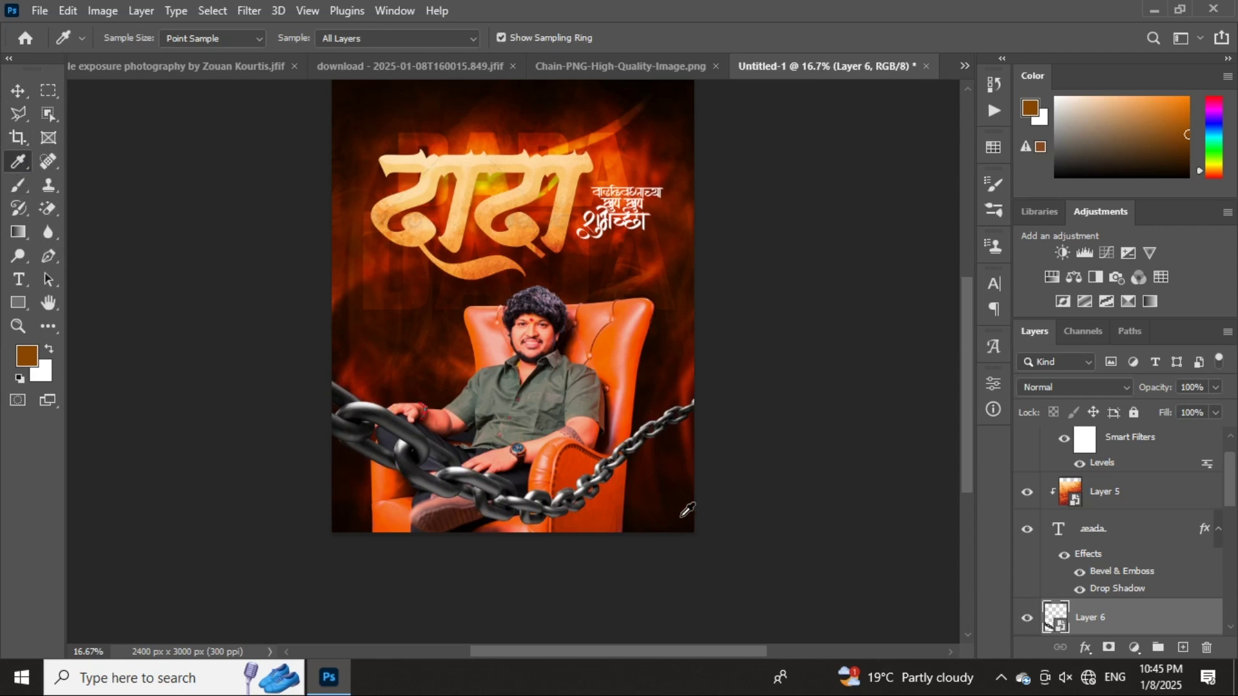
click(682, 515)
click(1135, 646)
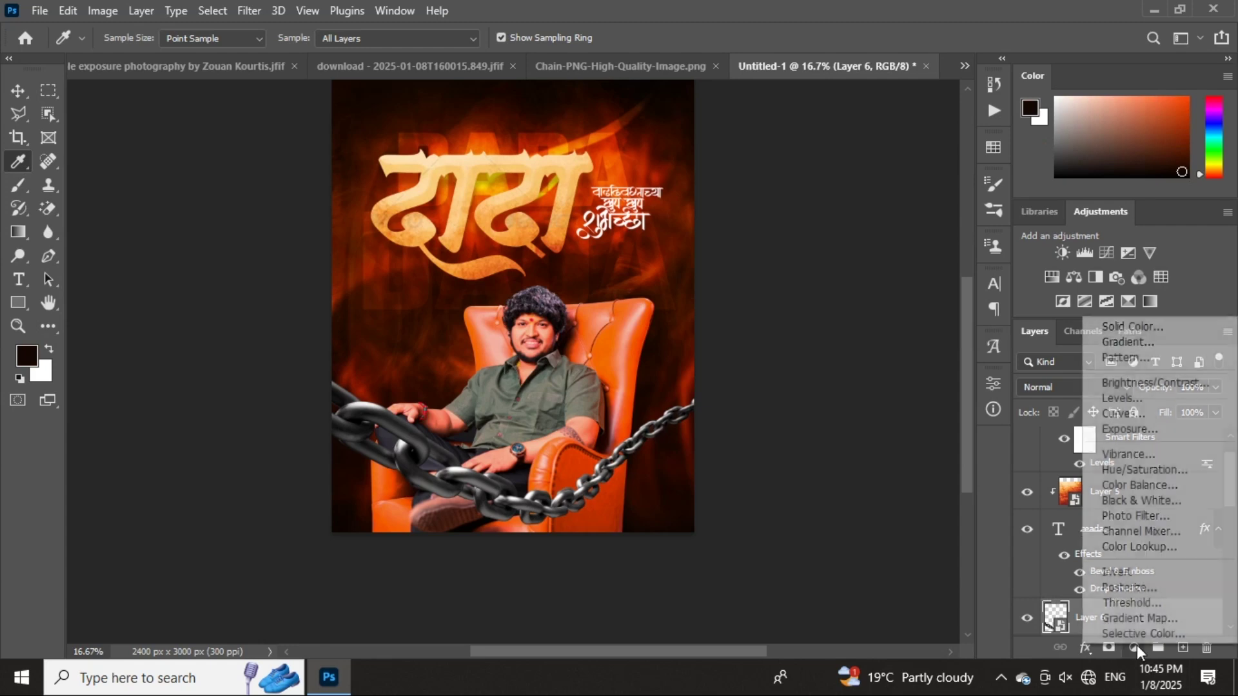
click(1126, 328)
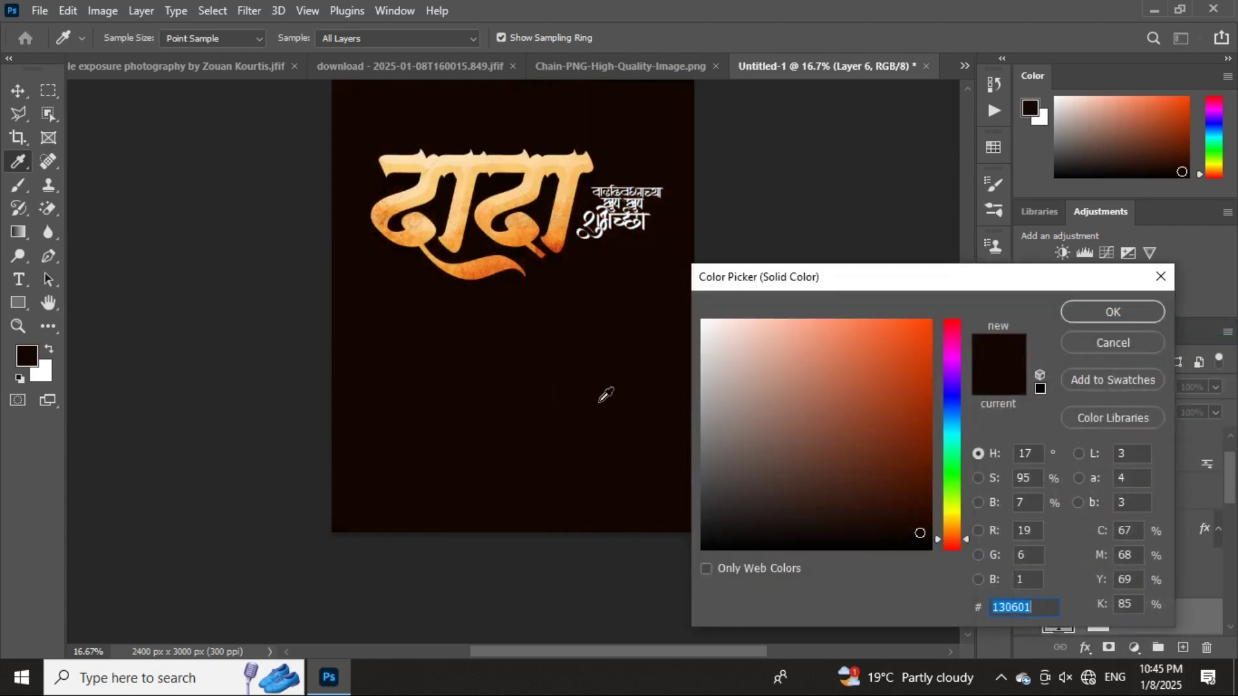
click(1070, 321)
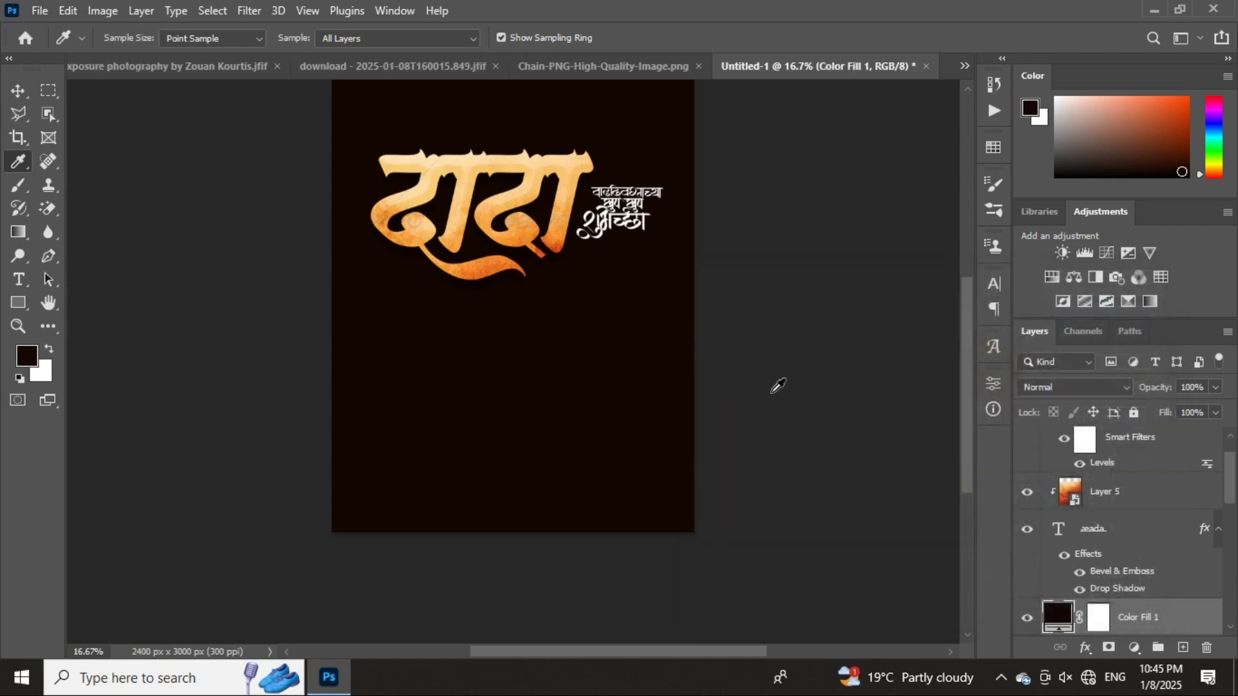
- Clip the Color Fill 1 layer to the chain on Layer 6 with a clipping mask
scroll(1090, 568, down, 2)
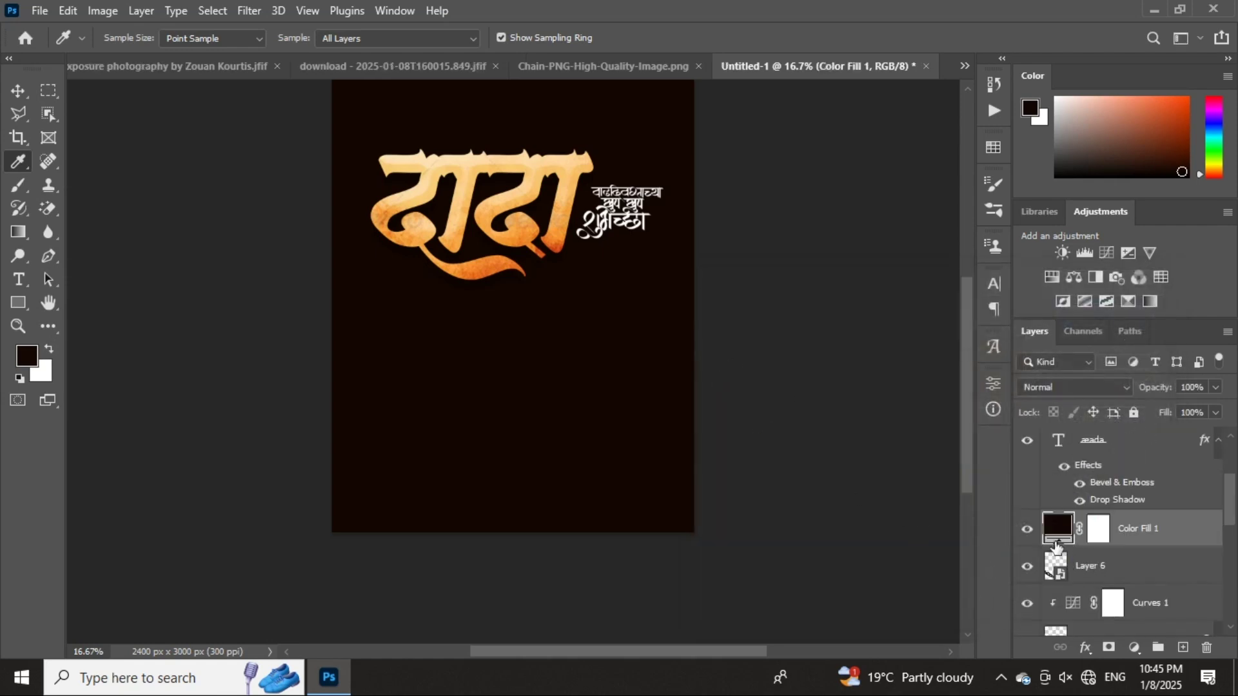
alt+click(1055, 548)
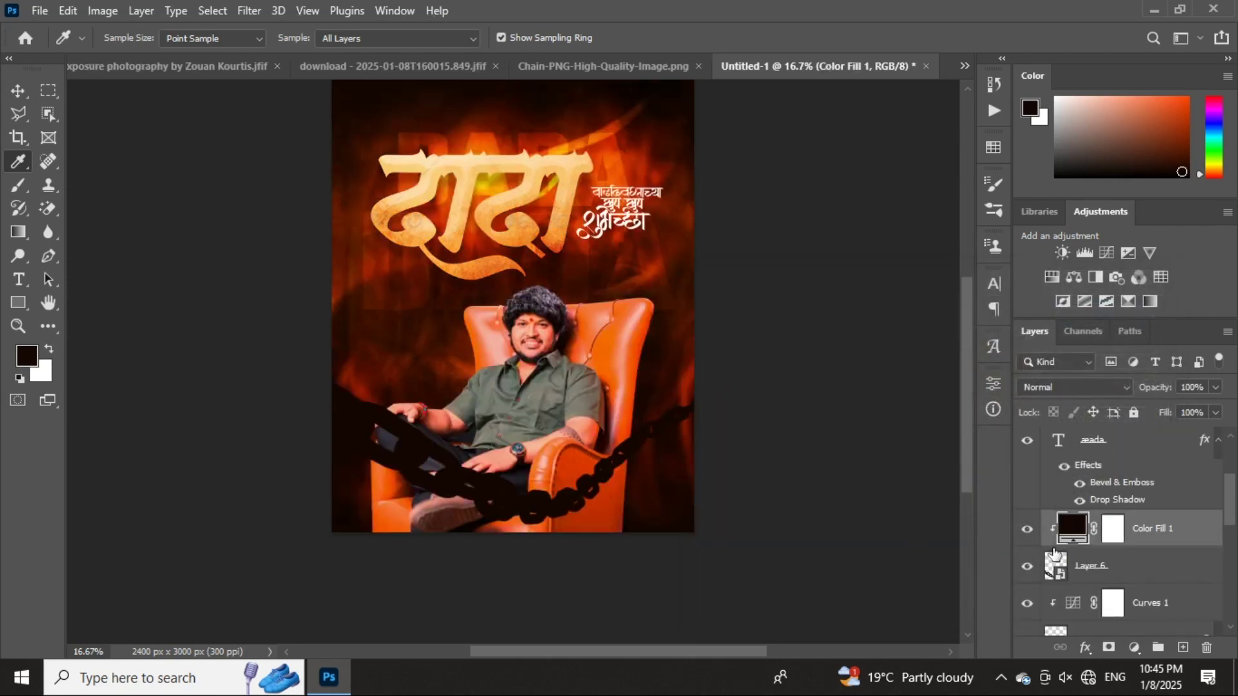
alt+click(1055, 550)
right_click(1148, 539)
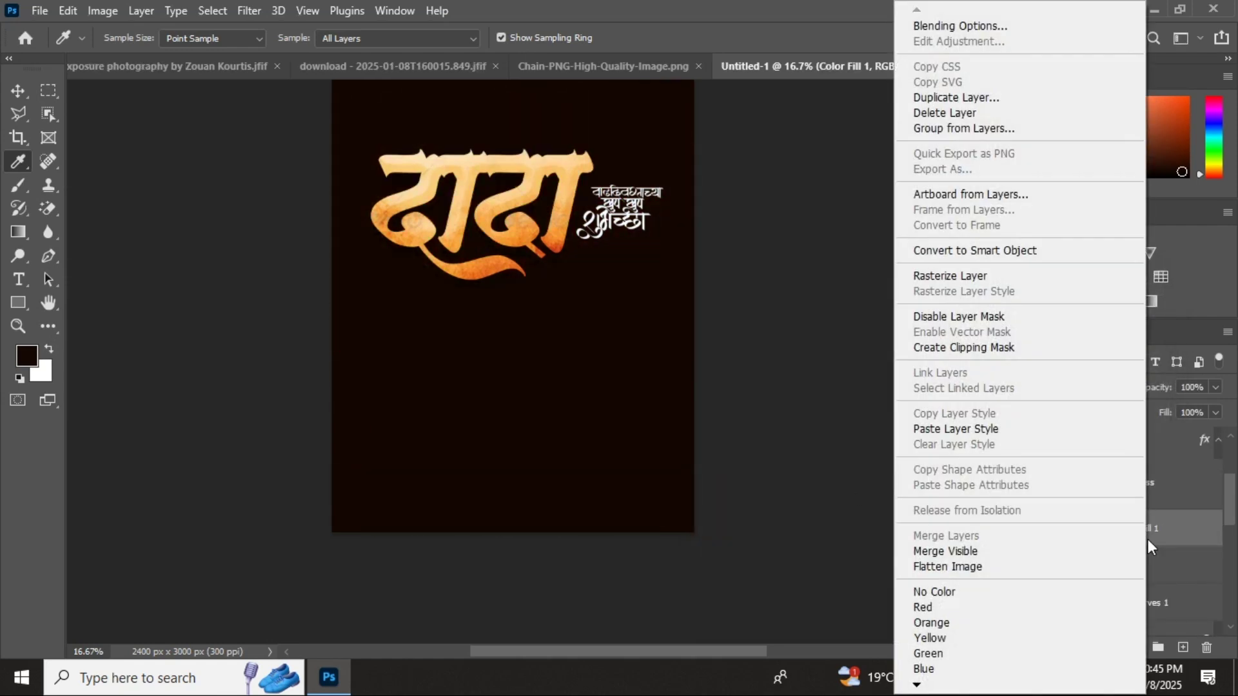
click(941, 348)
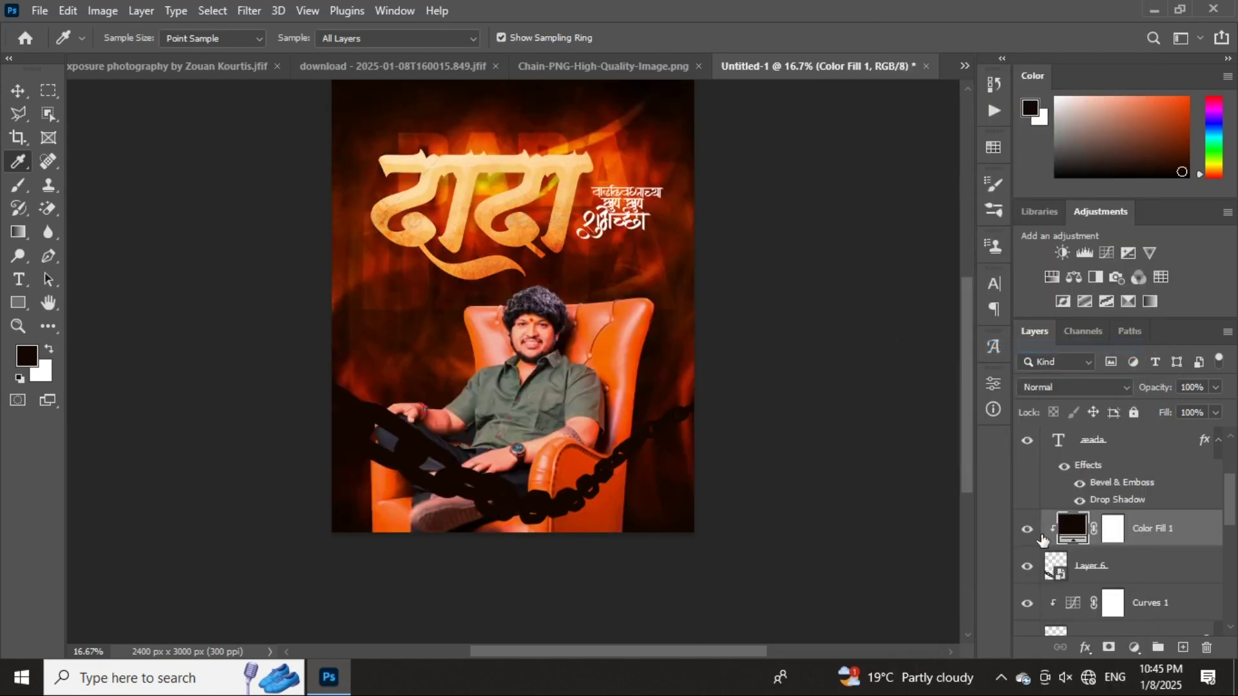
- Compare the chain with Color Fill 1 hidden and shown, and lower the fill layer's opacity to 70%
click(1028, 530)
click(1028, 529)
click(1028, 530)
click(1028, 530)
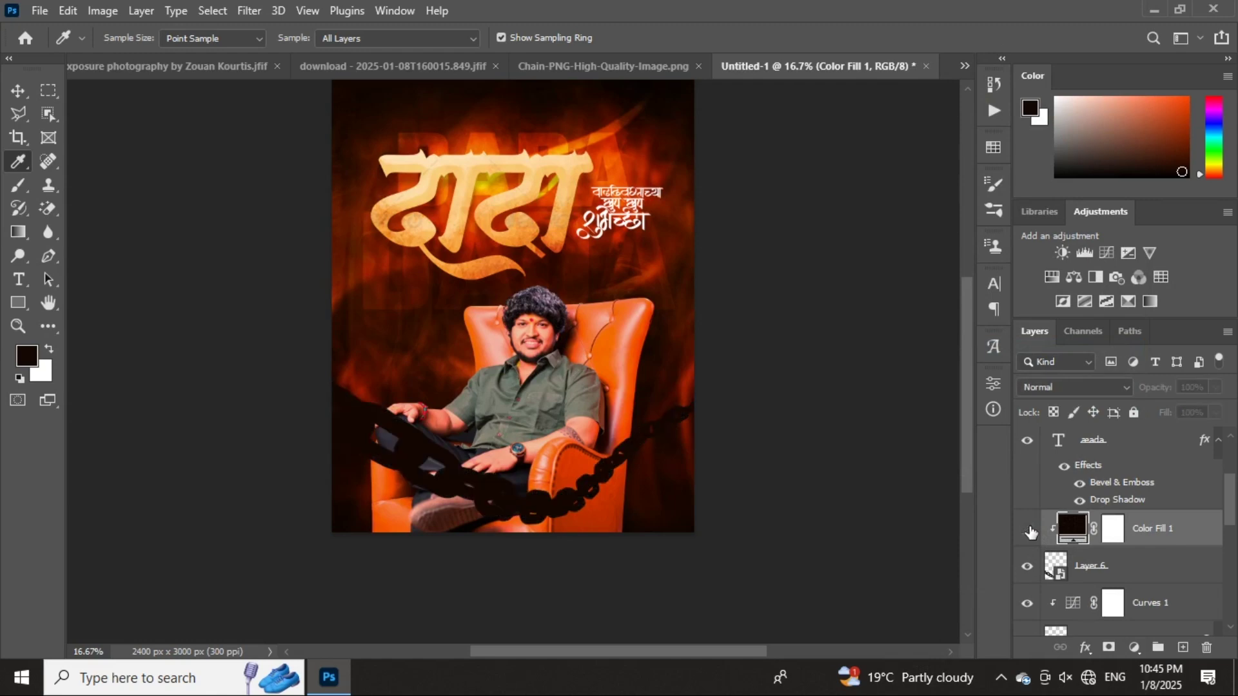
click(1028, 530)
click(1028, 529)
drag(1158, 388, 1138, 387)
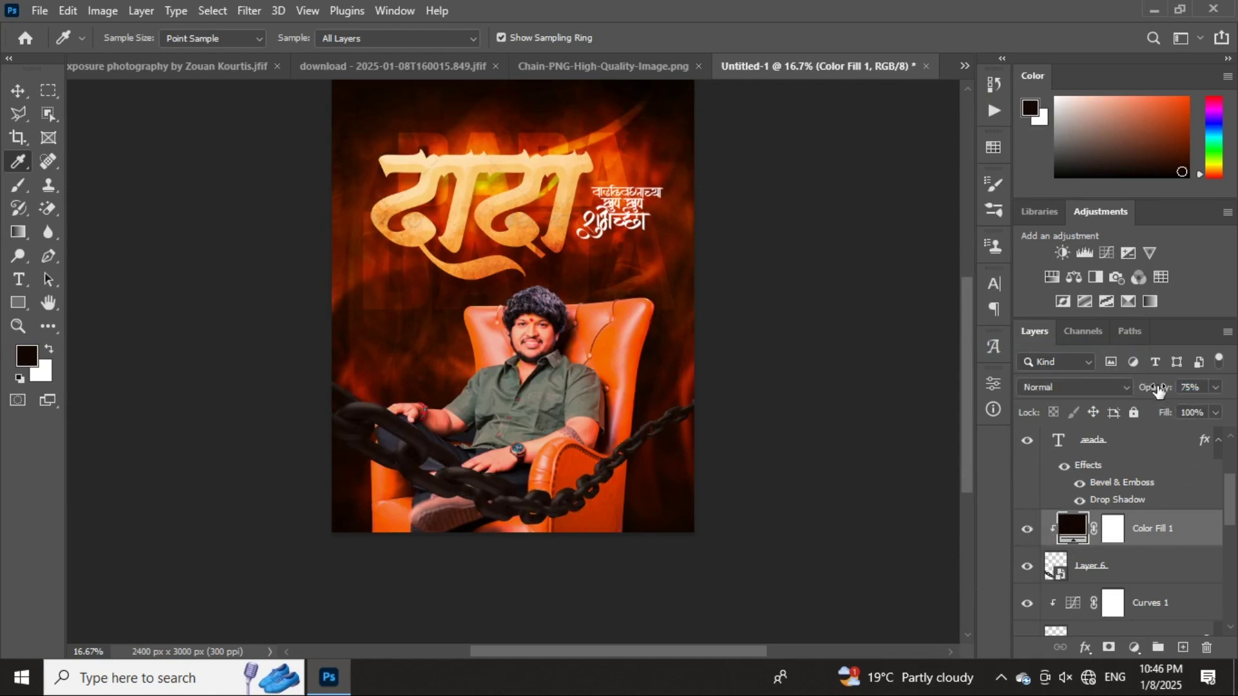
- Target the Color Fill 1 layer mask and choose a soft round brush with 0% hardness
click(1113, 534)
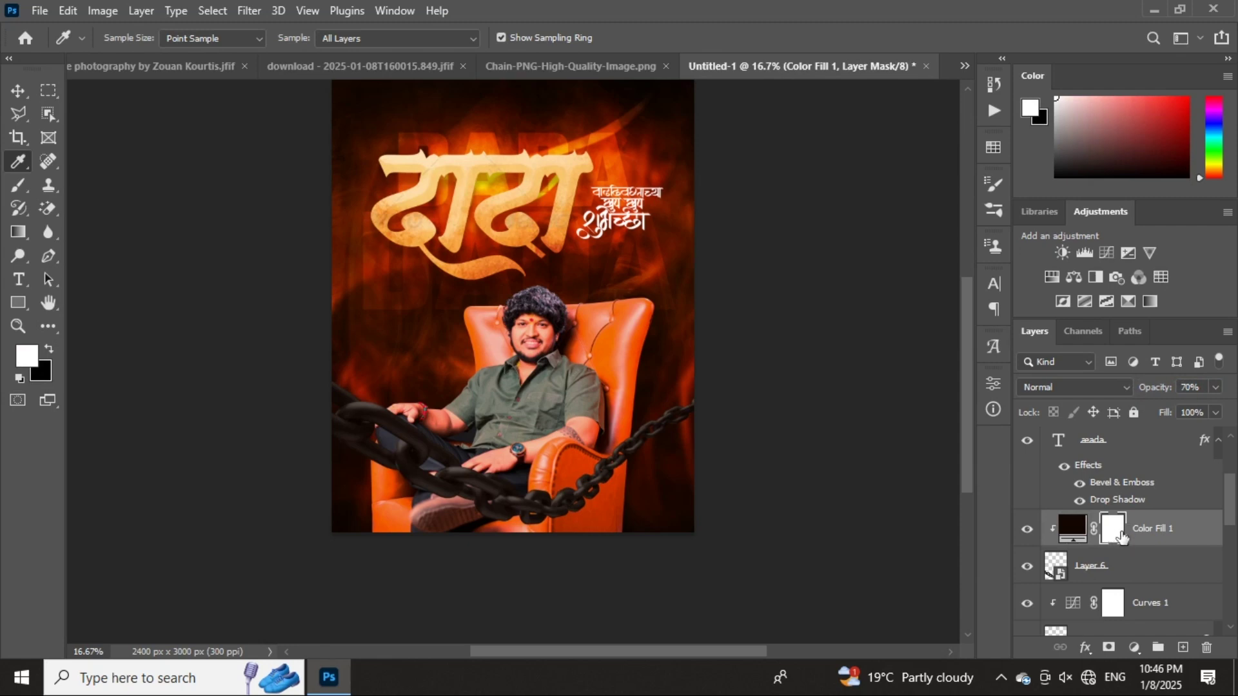
click(19, 188)
right_click(387, 332)
drag(590, 579, 605, 516)
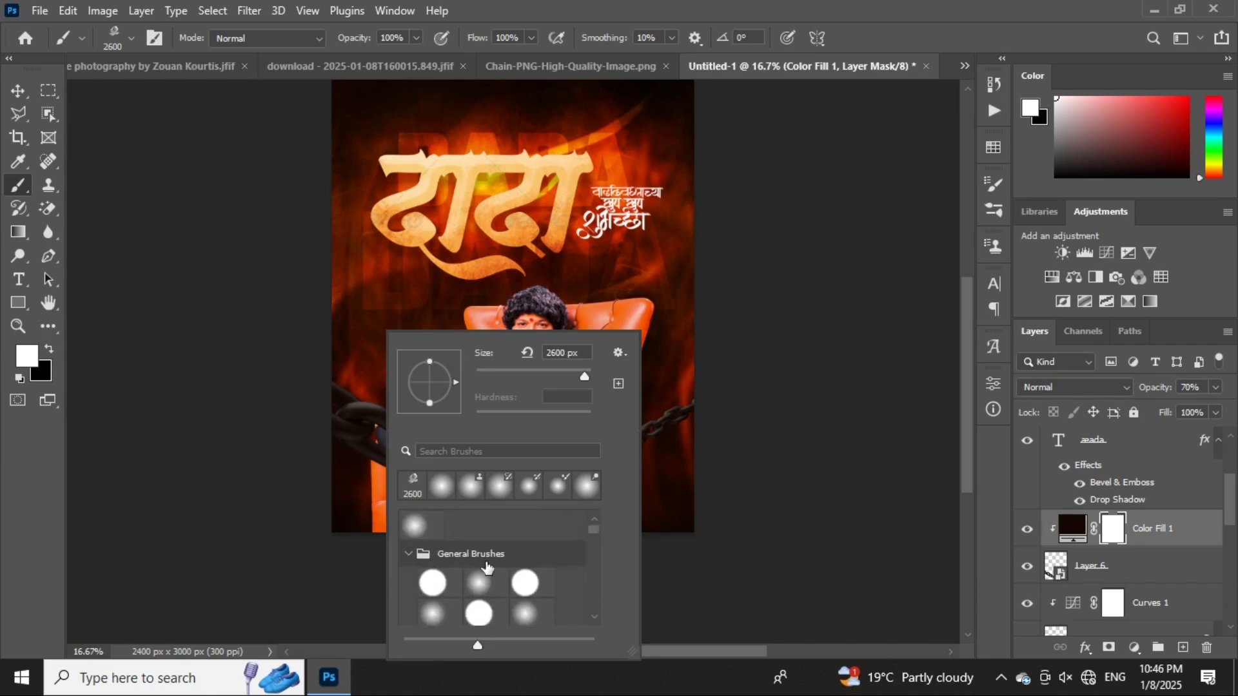
click(479, 580)
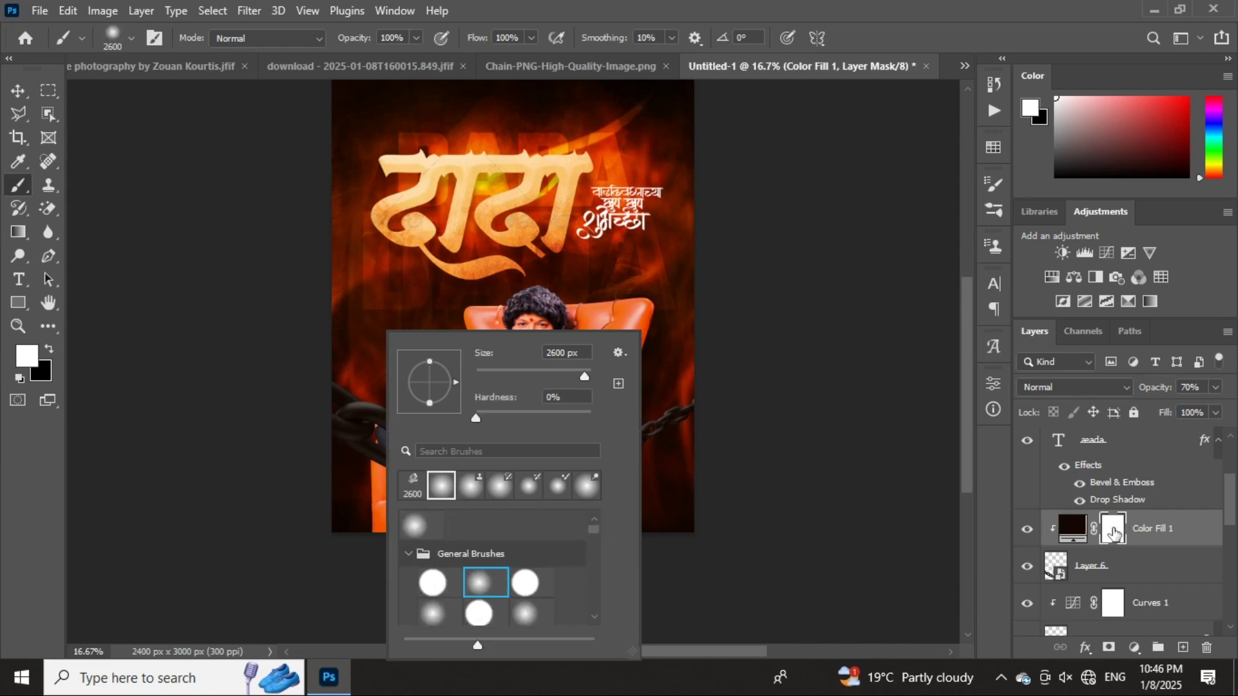
key(Return)
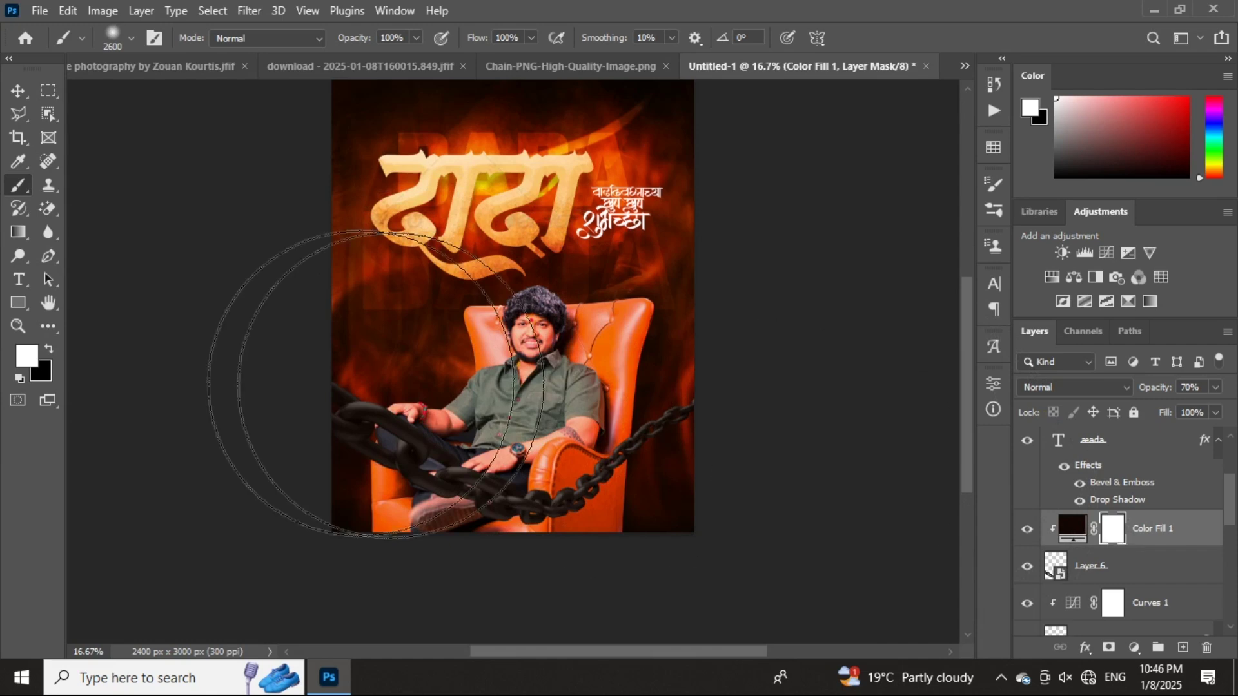
- Paint black on the Color Fill 1 mask along the chain with the soft brush reduced to about 600 px, brightening its upper side
click(54, 351)
key(bracketleft)
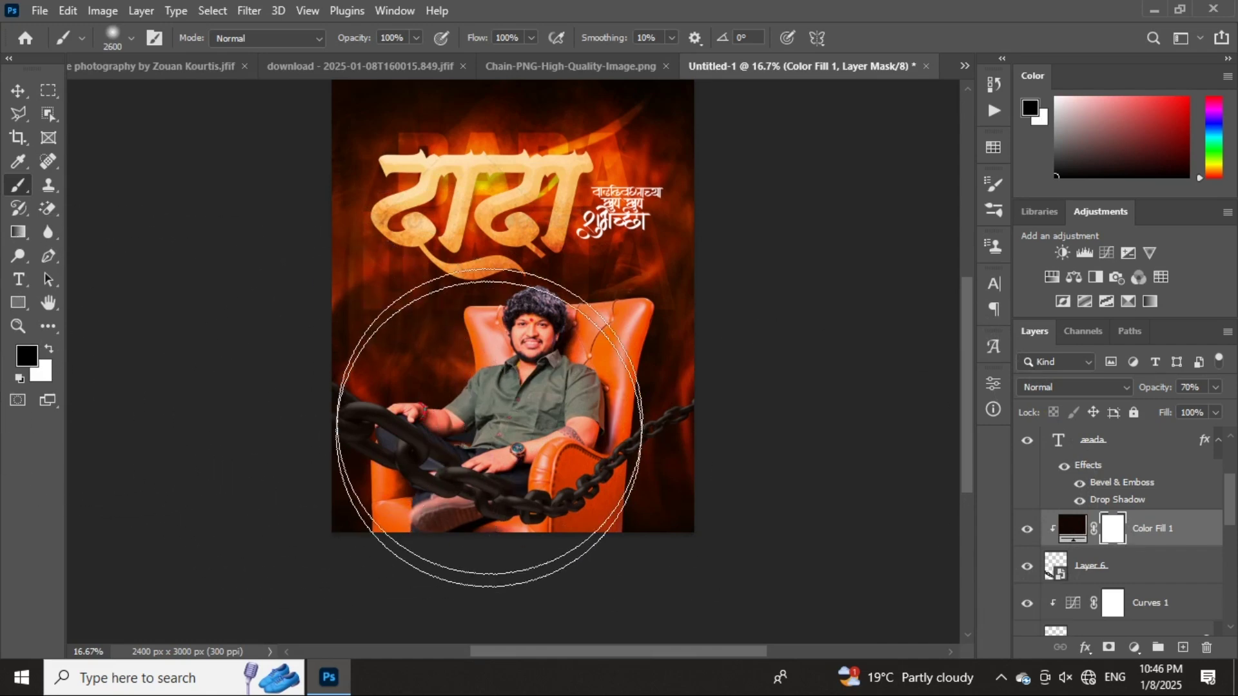
key(bracketleft)
key(bracketleft)
key(bracketleft)
key(bracketleft)
key(bracketleft)
key(bracketleft)
key(bracketleft)
key(bracketleft)
key(bracketleft)
key(bracketleft)
key(bracketleft)
key(bracketleft)
key(bracketleft)
key(bracketleft)
key(bracketleft)
key(bracketleft)
key(bracketleft)
key(bracketleft)
key(bracketleft)
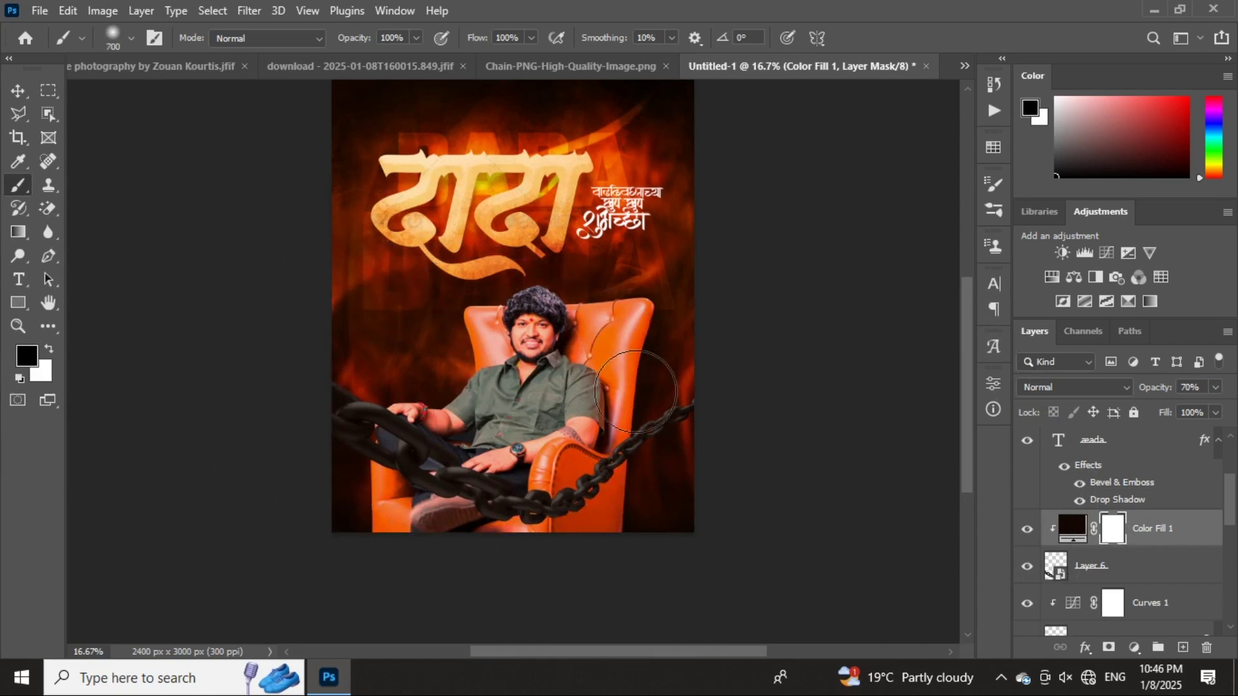
mouse_move(666, 390)
mouse_down()
mouse_move(571, 463)
mouse_move(531, 472)
mouse_move(293, 362)
mouse_up()
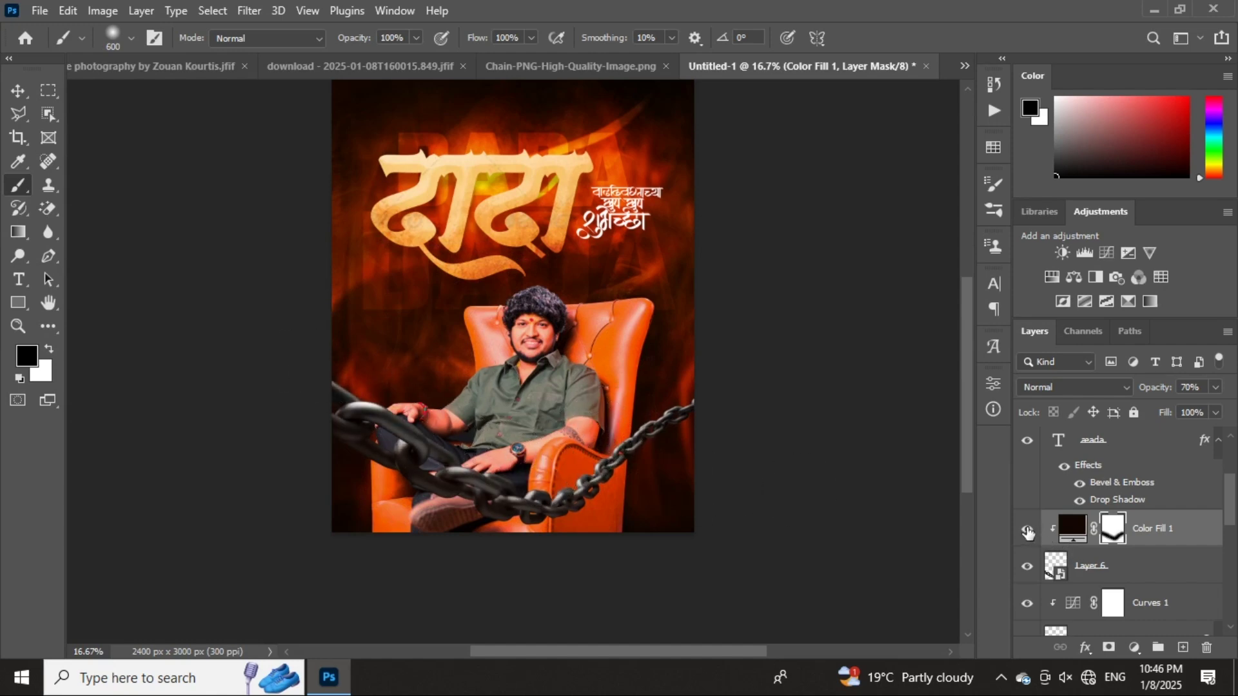
- Reduce Color Fill 1's opacity to 55% and paint white on its mask along the chain's underside to restore the shading
click(1027, 530)
click(1027, 530)
drag(1161, 388, 1151, 389)
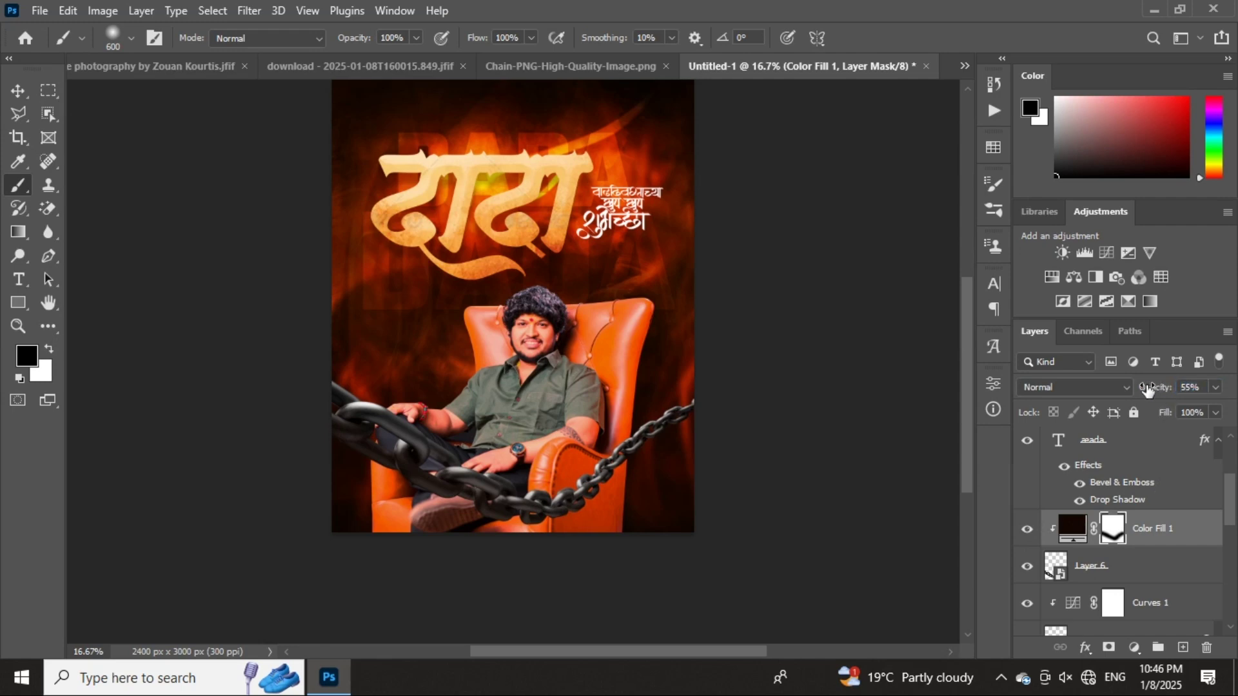
click(47, 350)
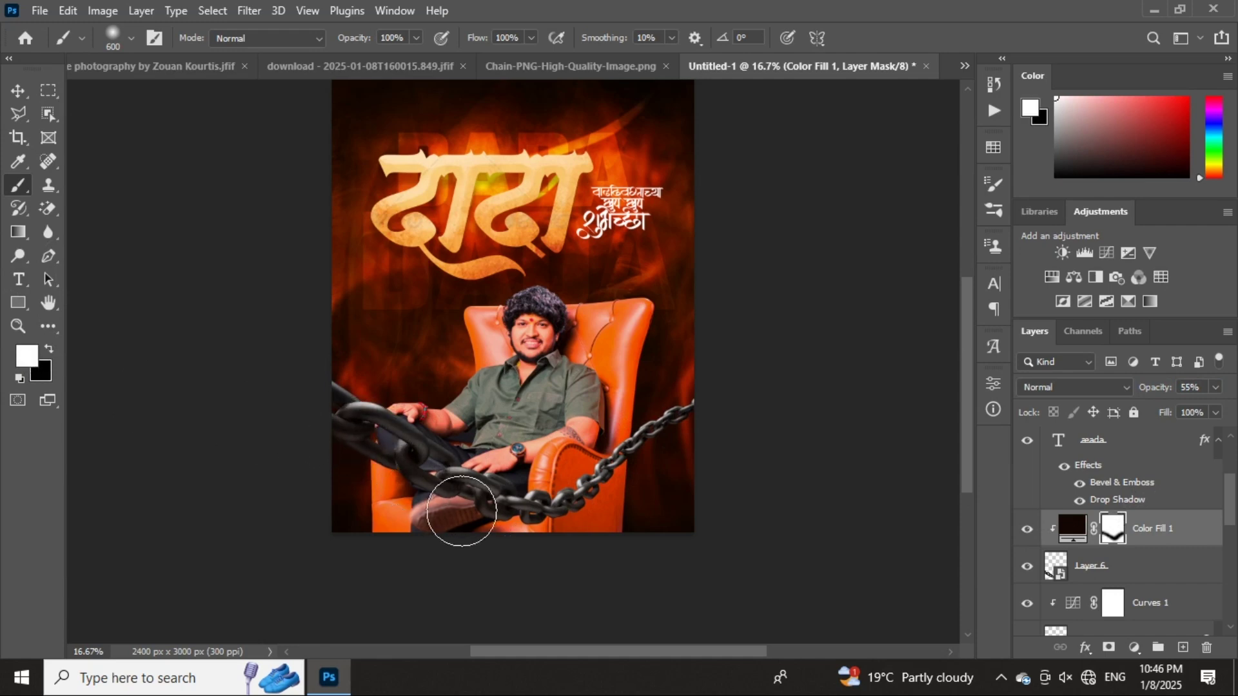
mouse_move(461, 511)
mouse_down()
mouse_move(559, 534)
mouse_move(603, 523)
mouse_move(695, 449)
mouse_up()
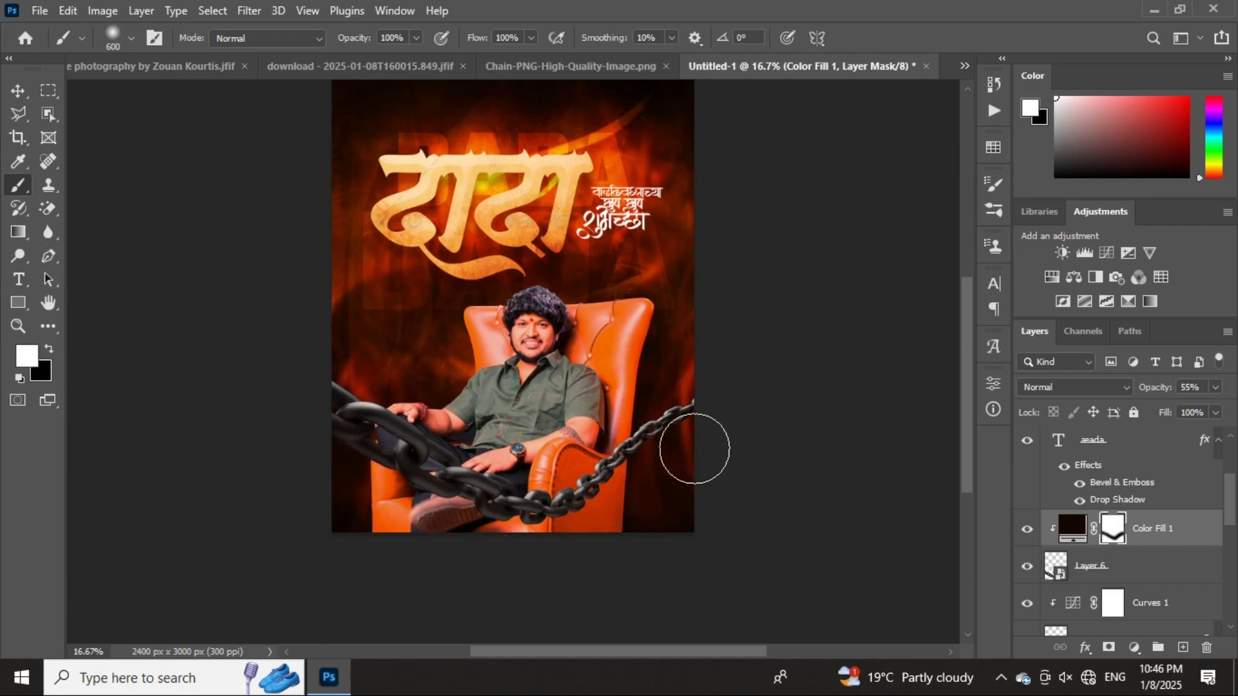
- Set Color Fill 1's opacity to 44% and compare the chain with the shading hidden and shown
drag(1162, 388, 1153, 389)
click(1027, 530)
click(1027, 530)
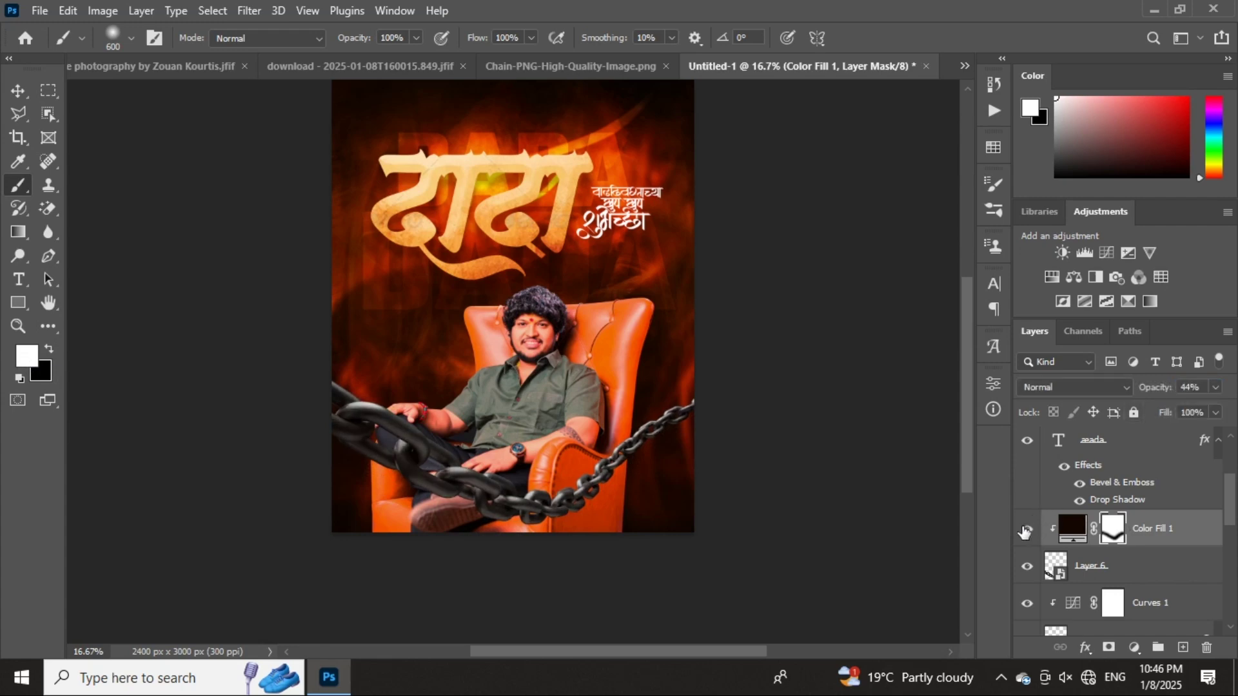
click(1027, 530)
click(1027, 529)
- Identify the DADA copy layer by hiding and showing it, and add a new empty layer directly above it
key(v)
scroll(210, 194, up, 2)
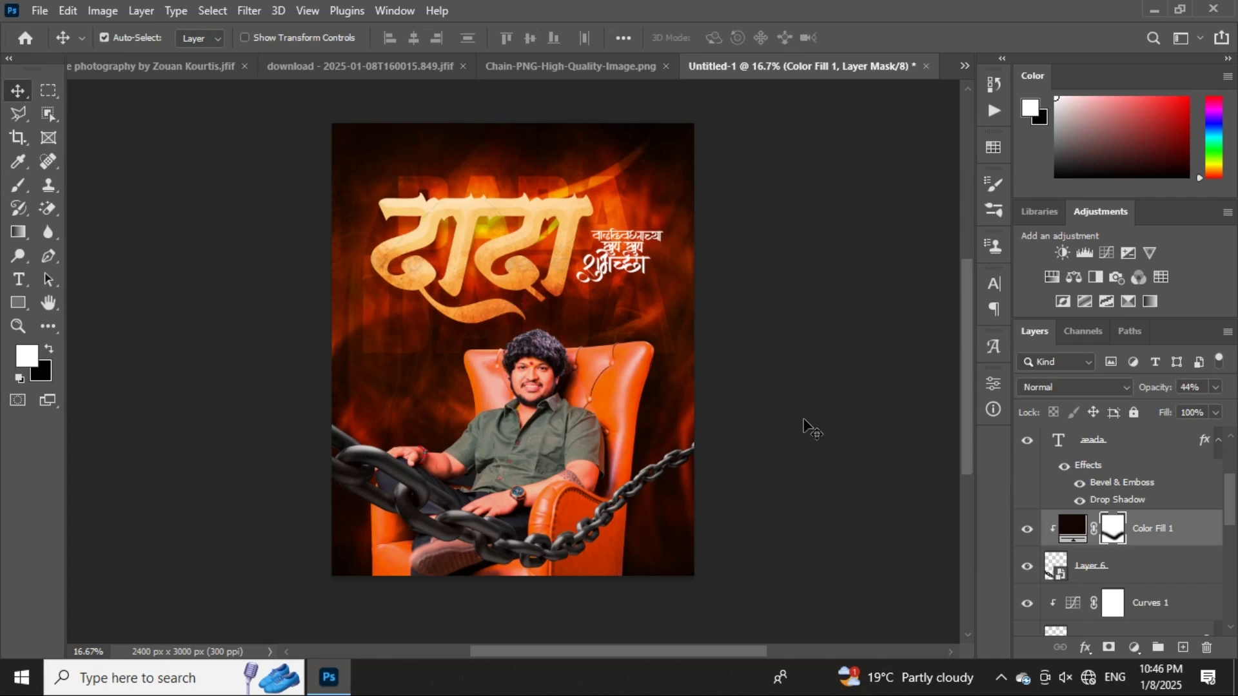
scroll(1113, 580, down, 3)
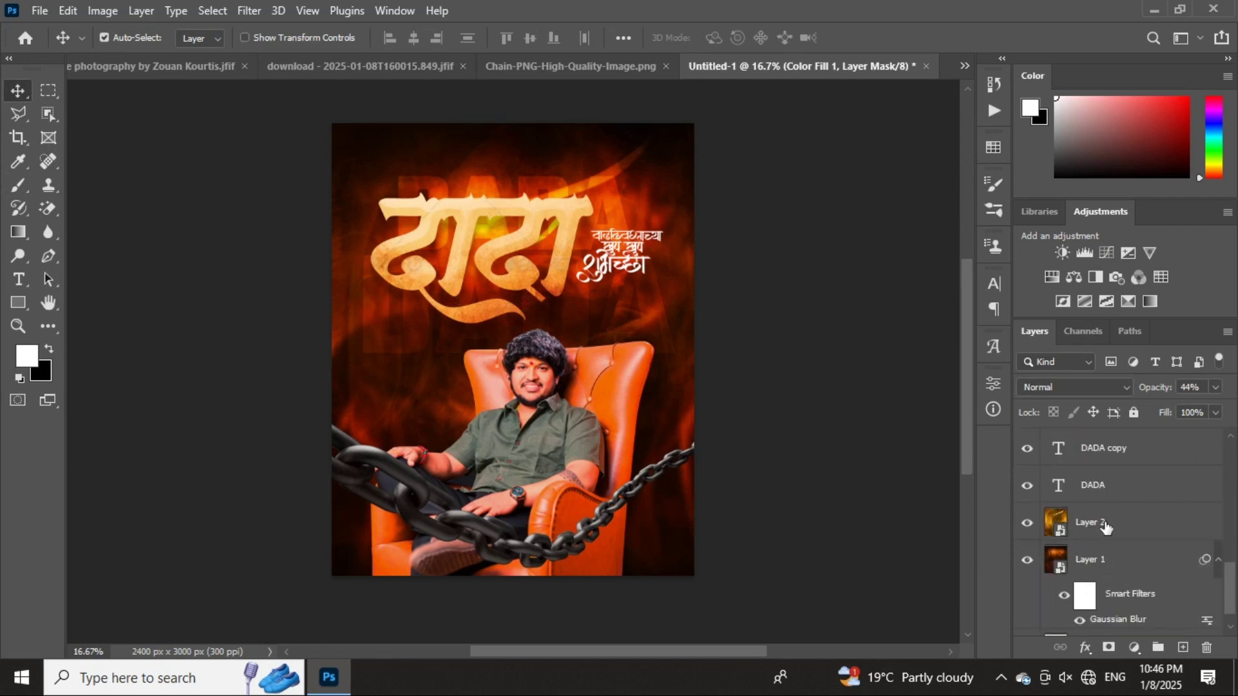
click(1105, 527)
scroll(1105, 527, up, 2)
click(1106, 545)
click(1027, 541)
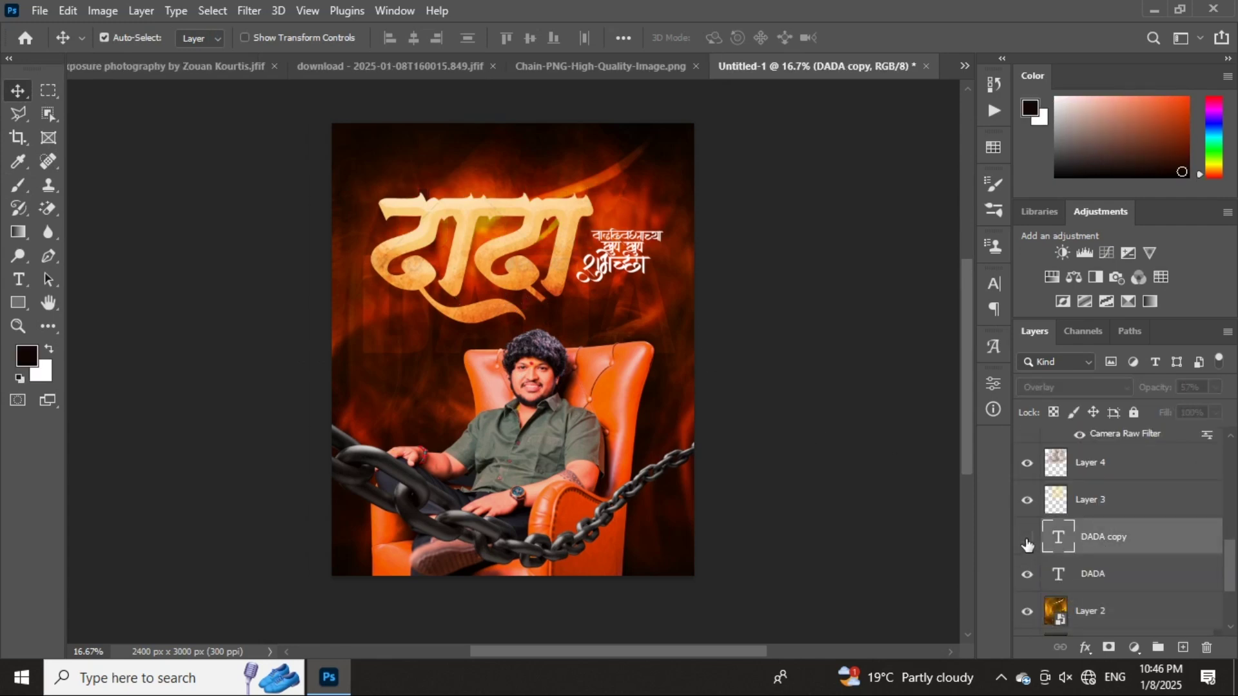
click(1027, 540)
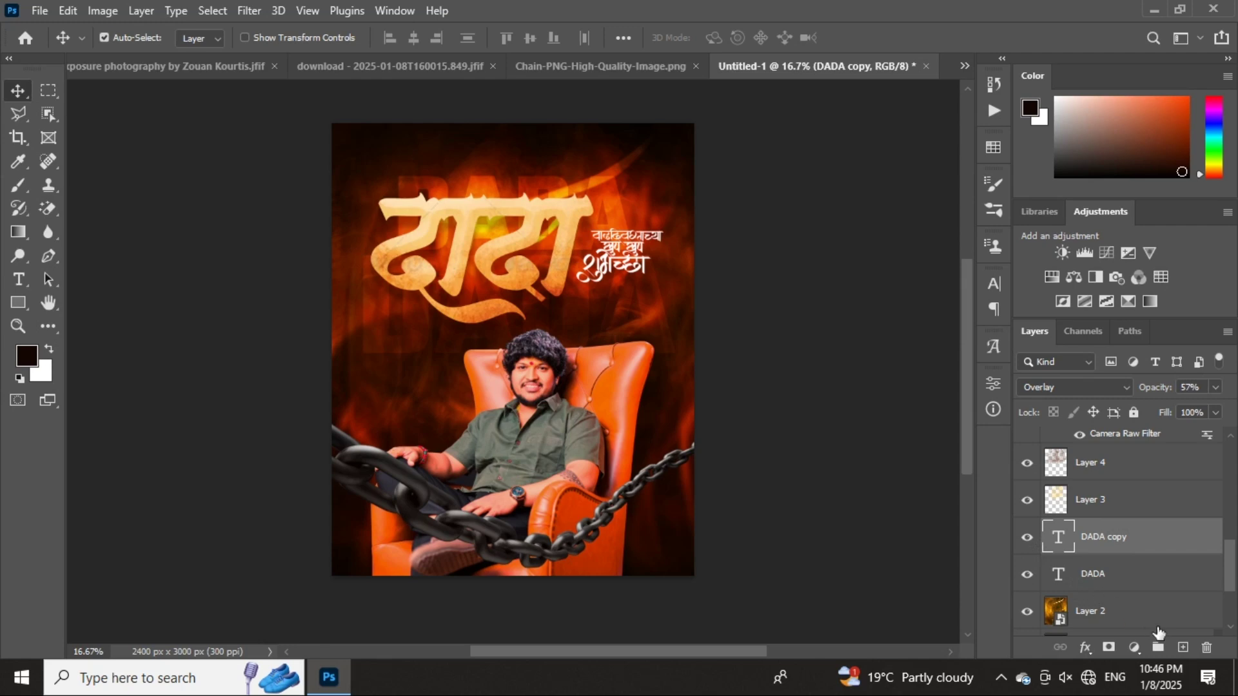
click(1183, 648)
- Choose the 551 px textured stroke brush for painting on Layer 7 and enlarge it to 2300 px
key(b)
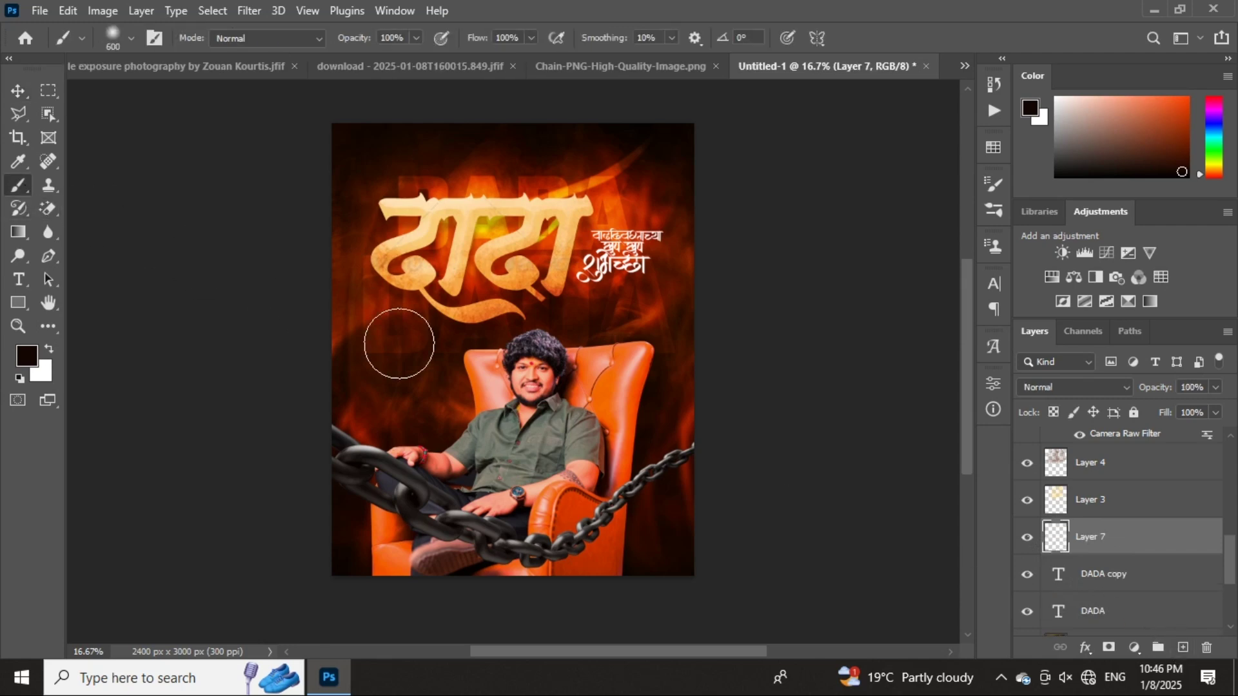
right_click(473, 333)
click(526, 490)
scroll(580, 584, down, 5)
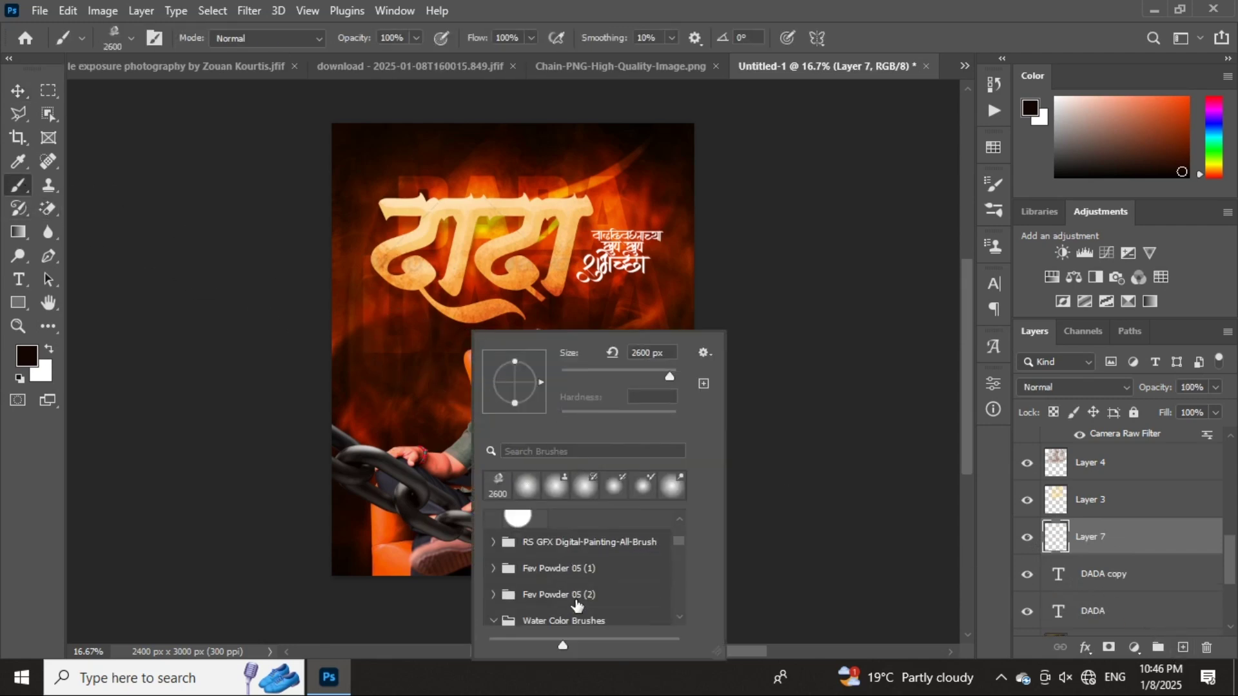
scroll(580, 584, down, 6)
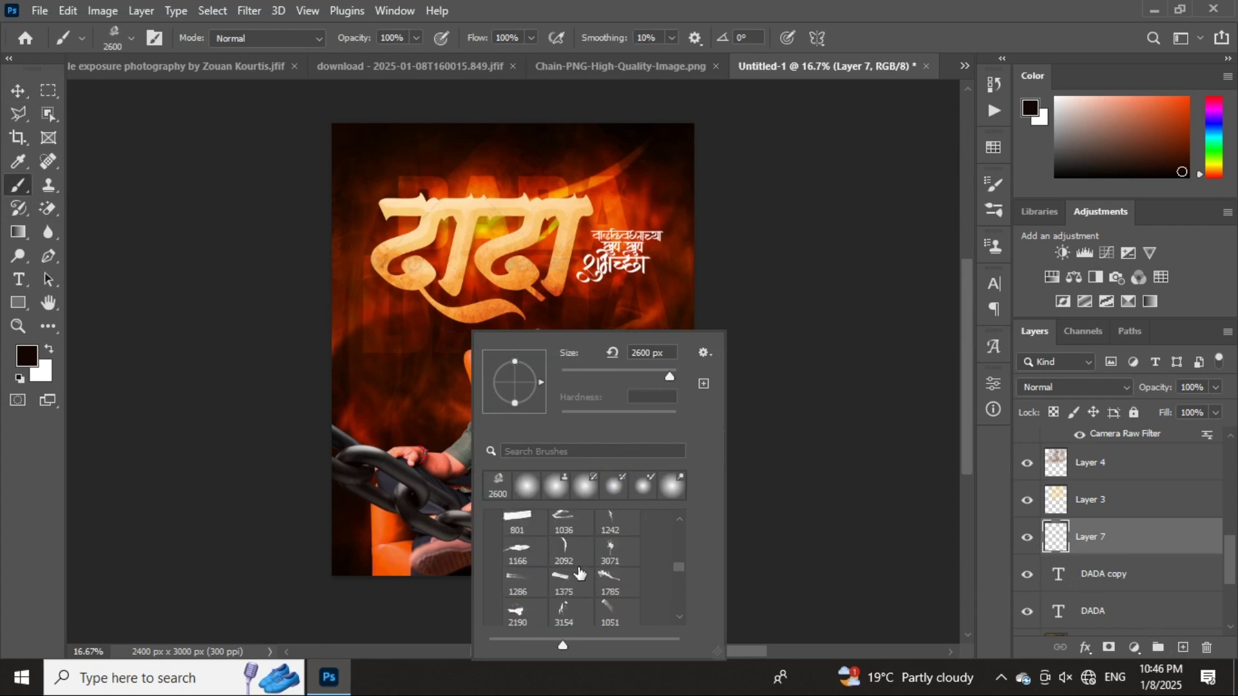
scroll(603, 560, down, 2)
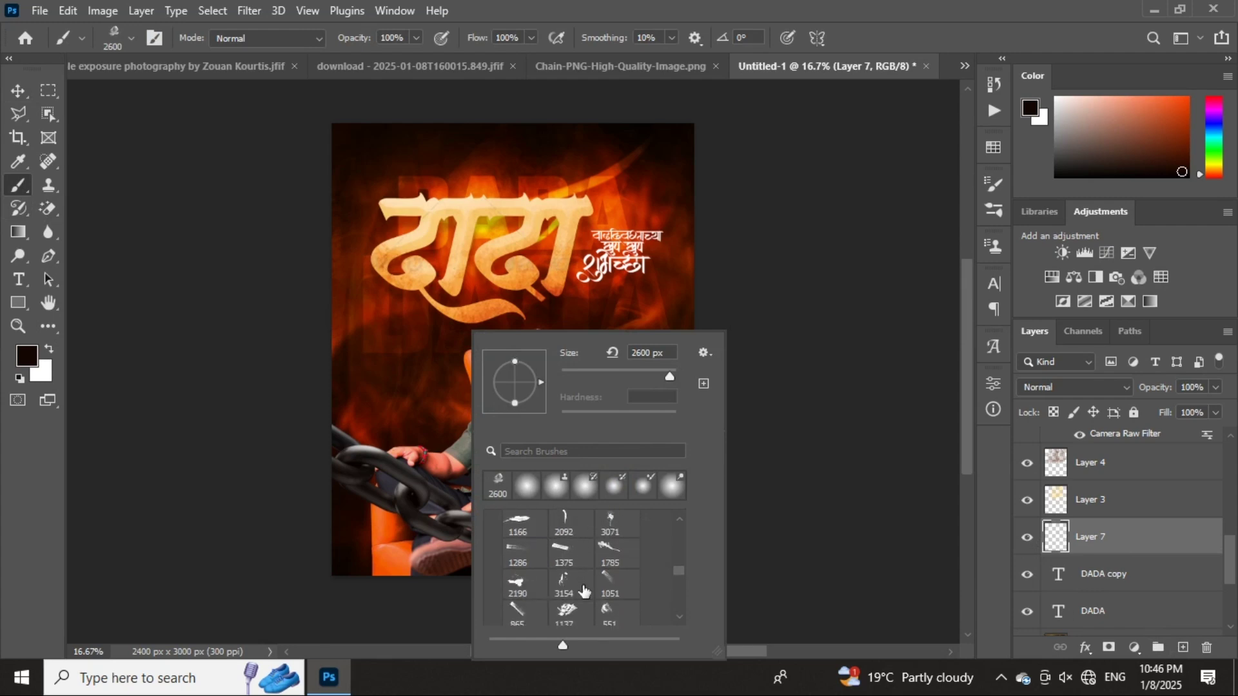
scroll(583, 591, down, 2)
click(609, 568)
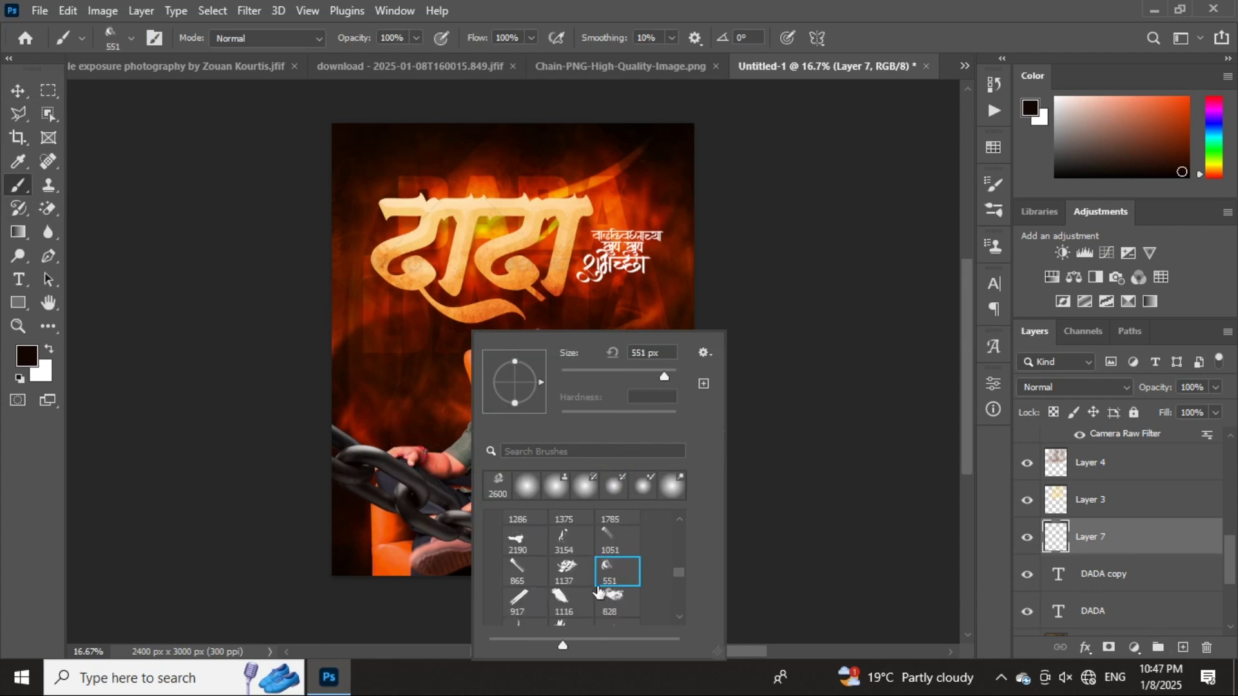
click(1105, 530)
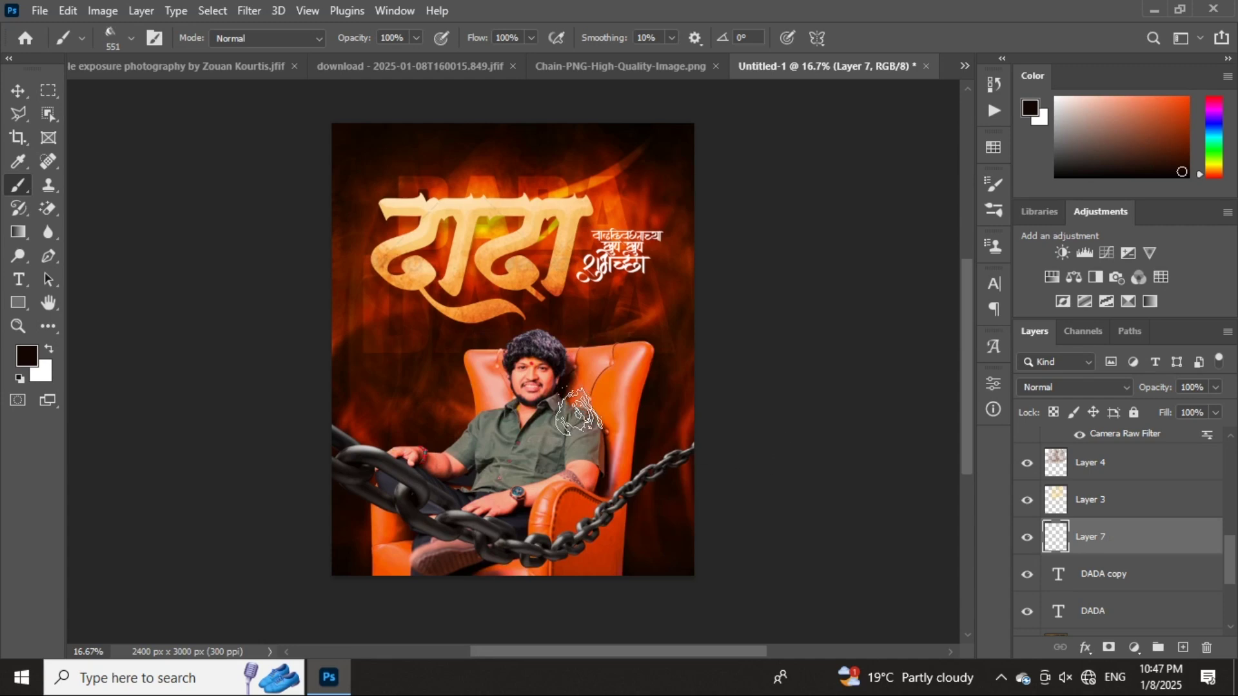
key(bracketright)
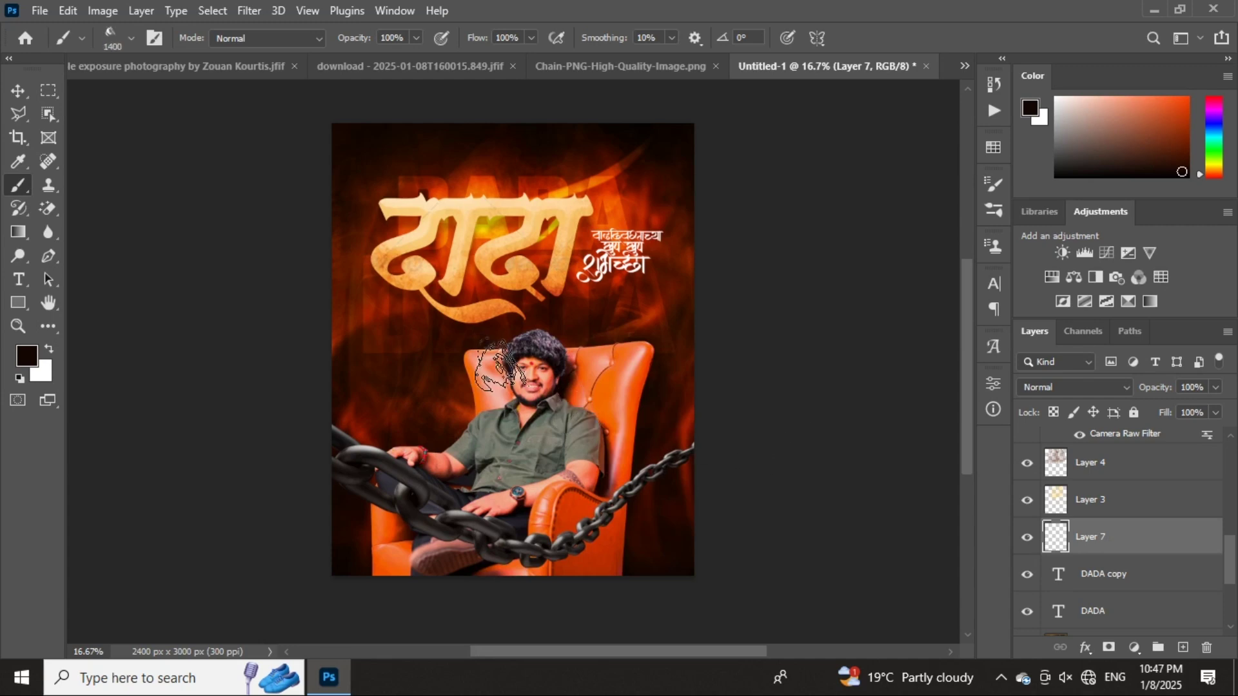
scroll(500, 365, up, 2)
key(bracketright)
key(bracketright)
key(bracketright)
key(bracketright)
key(bracketright)
key(bracketright)
key(bracketright)
key(bracketright)
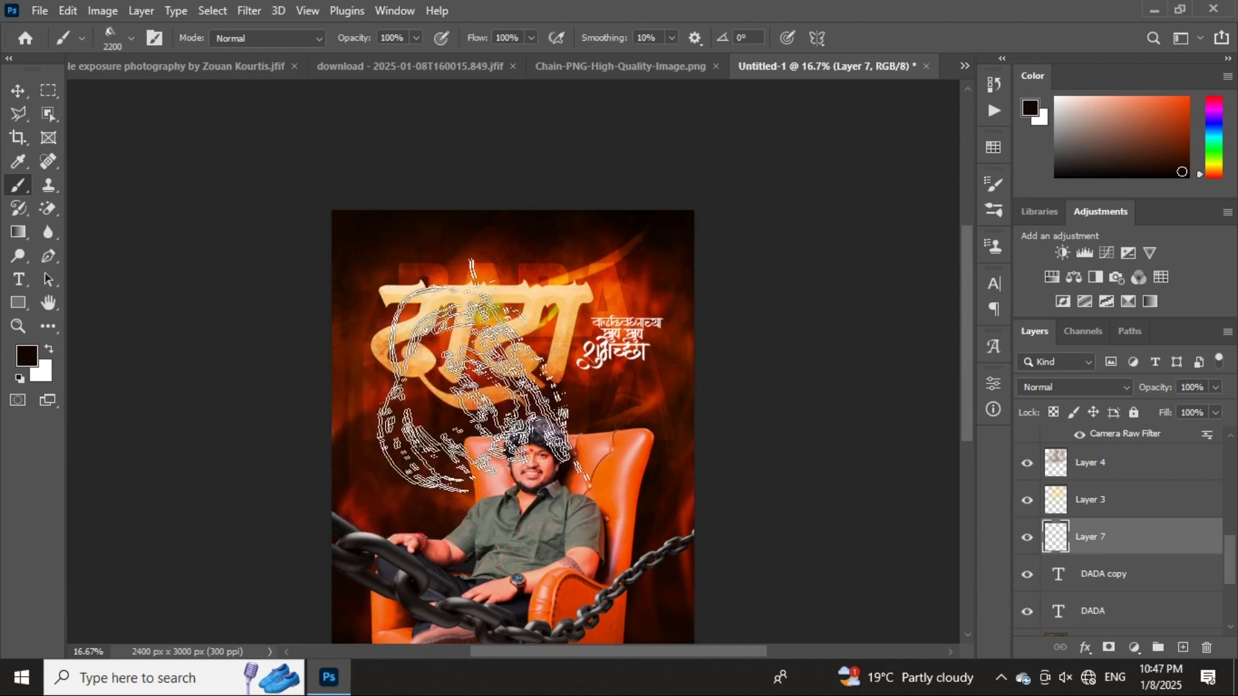
key(bracketright)
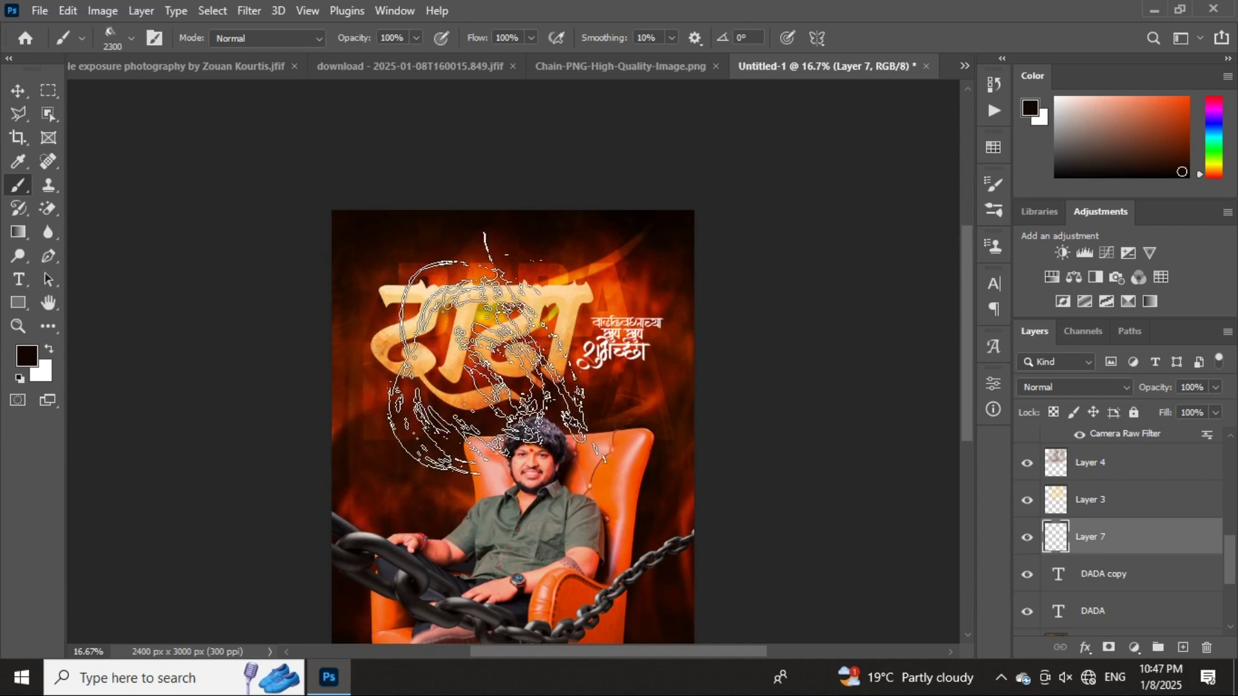
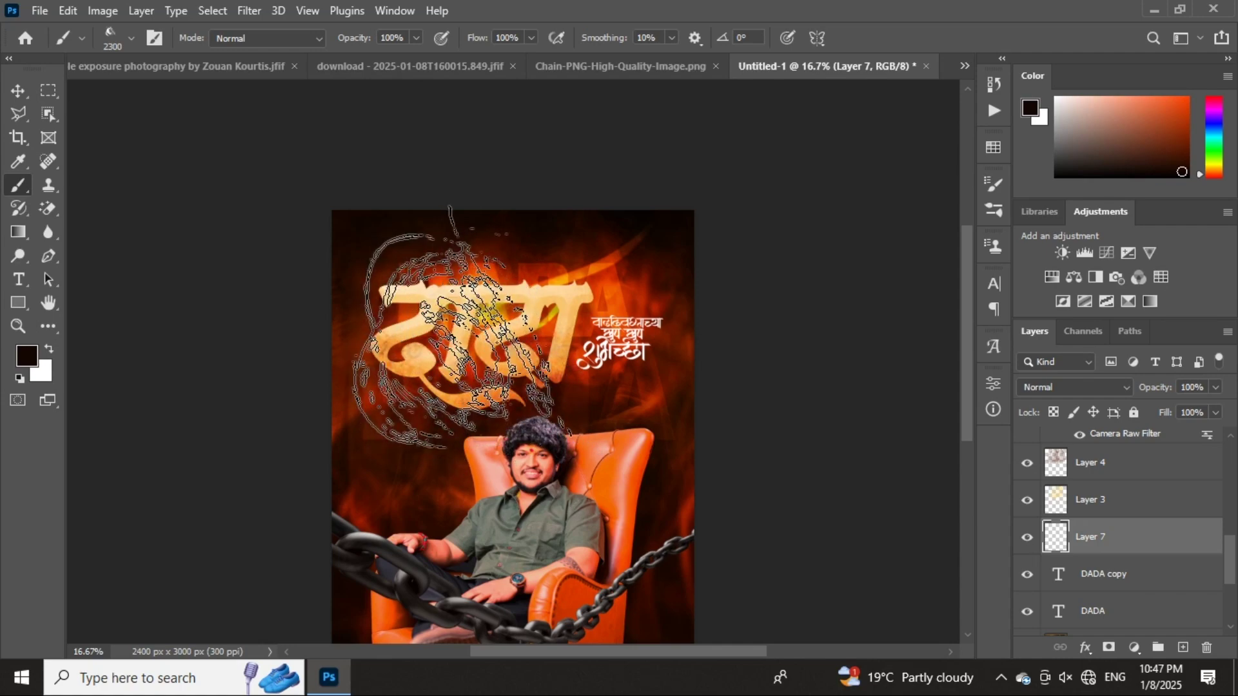
- Stamp the brush in dark reddish brown at 2500 px behind the calligraphy title on Layer 7, and lower that layer's opacity slightly
click(1186, 151)
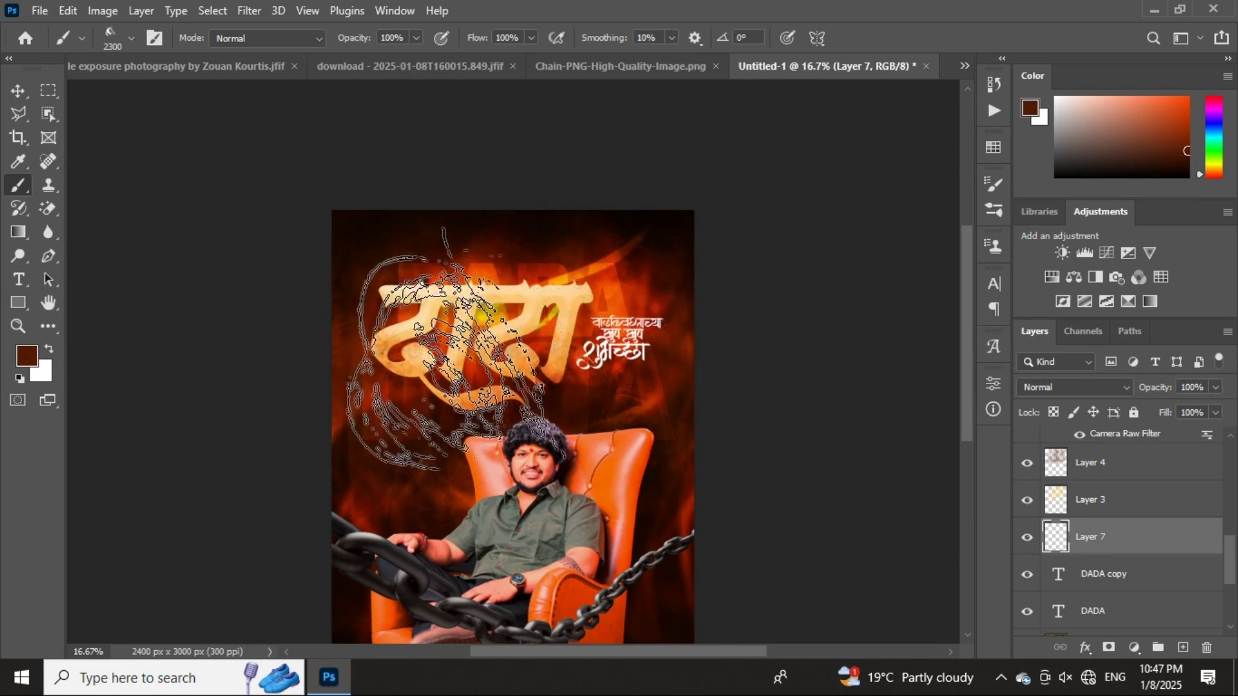
key(bracketright)
key(bracketright)
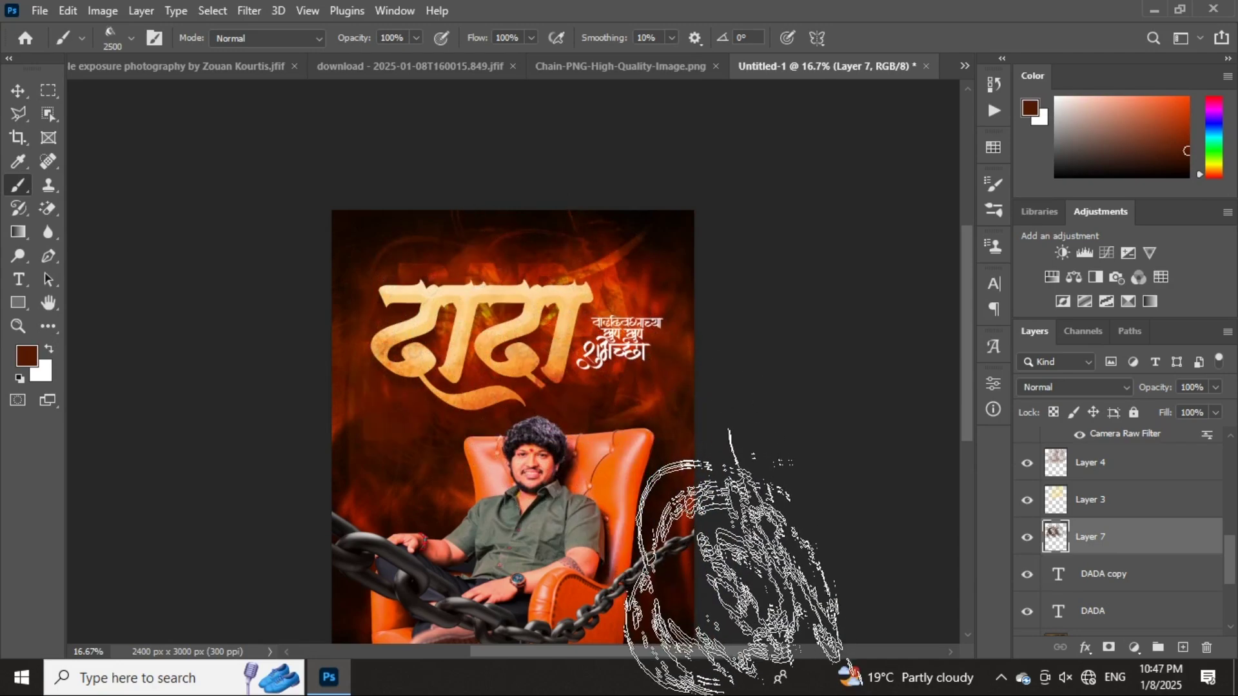
drag(1158, 391, 1142, 395)
- Add a new empty layer above Layer 7 and choose the 828 px textured brush
click(1183, 648)
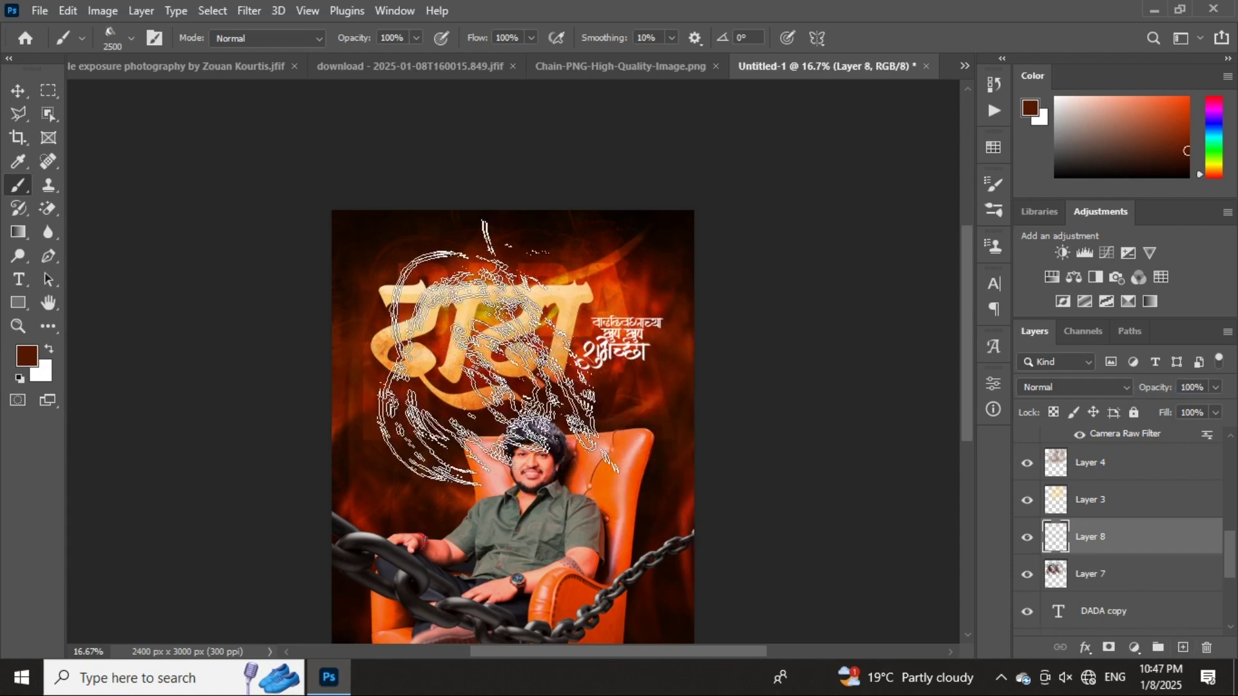
right_click(518, 332)
scroll(656, 576, down, 1)
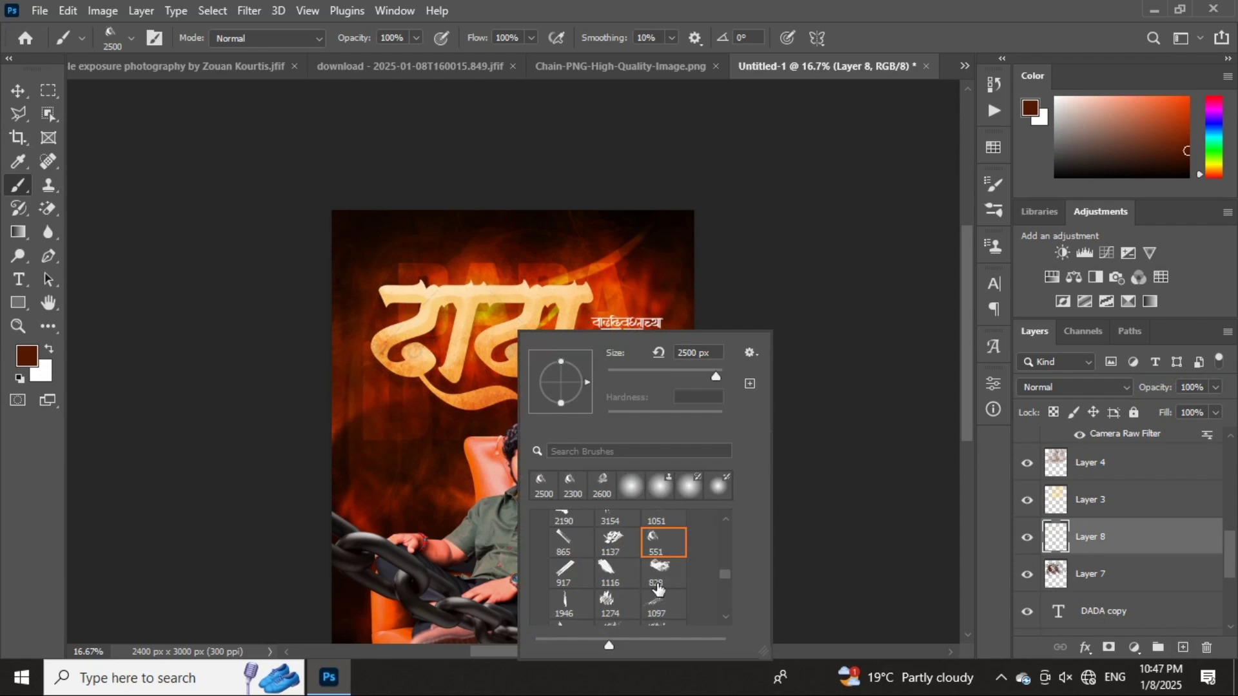
click(658, 581)
key(Return)
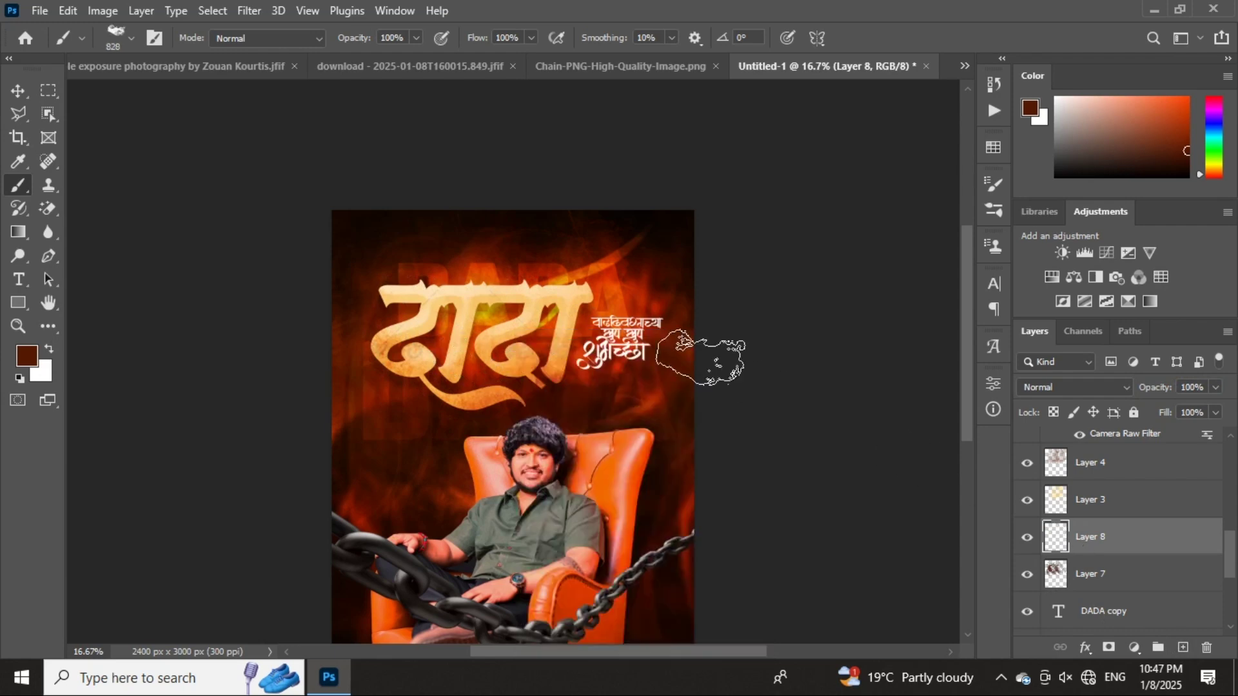
- Enlarge the brush to 2700 px and stamp it once behind the calligraphy title on Layer 8
key(bracketright)
key(bracketright)
key(bracketright)
key(bracketright)
key(bracketright)
key(bracketright)
key(bracketright)
key(bracketright)
key(bracketright)
key(bracketright)
key(bracketright)
key(bracketright)
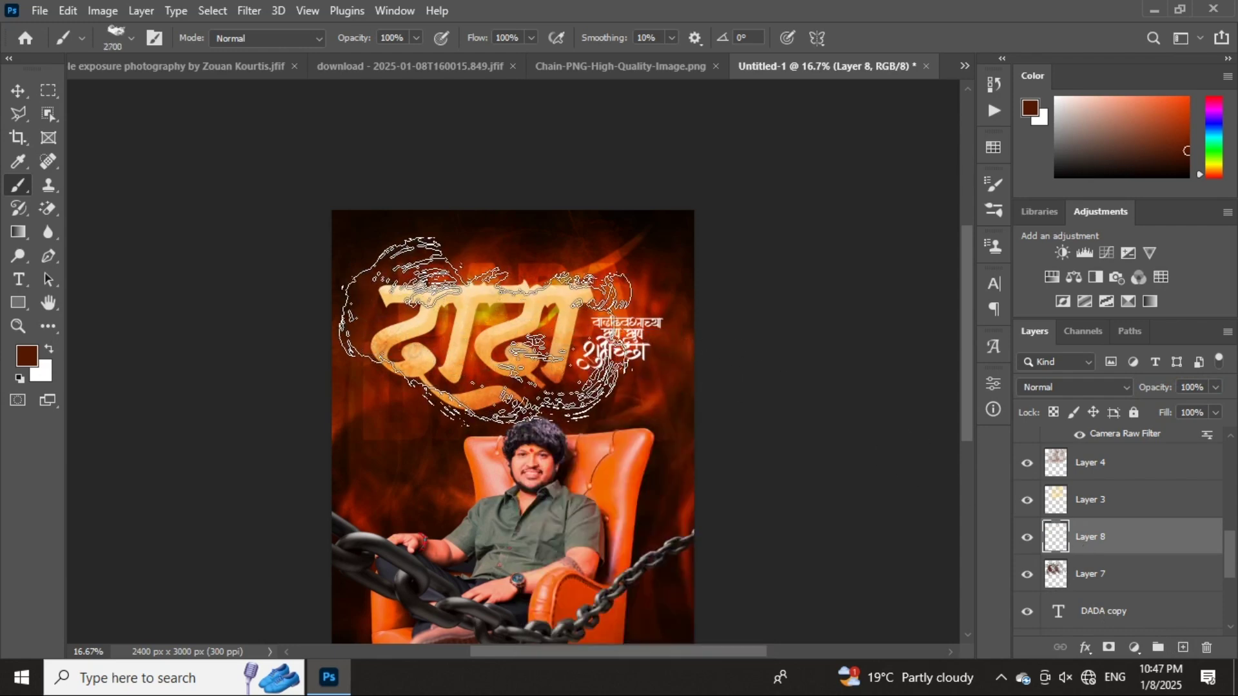
click(485, 329)
- Set Layer 8's blend mode to Hard Light and lower its opacity slightly
click(1058, 387)
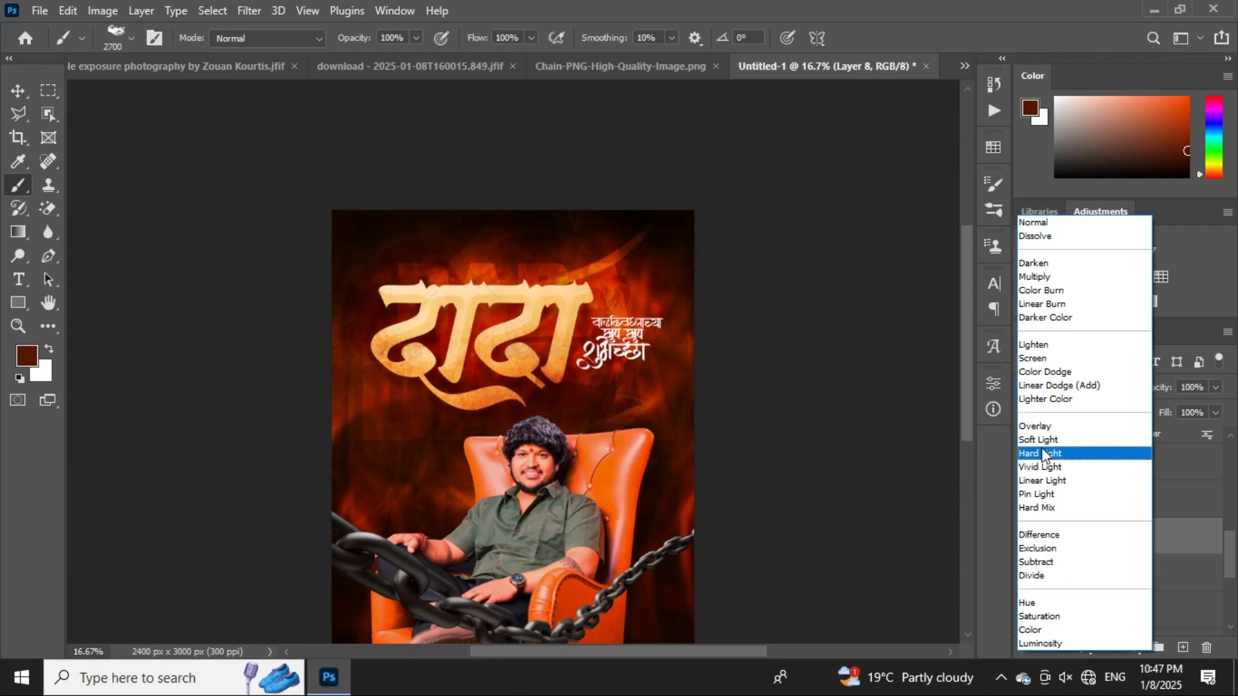
click(1043, 453)
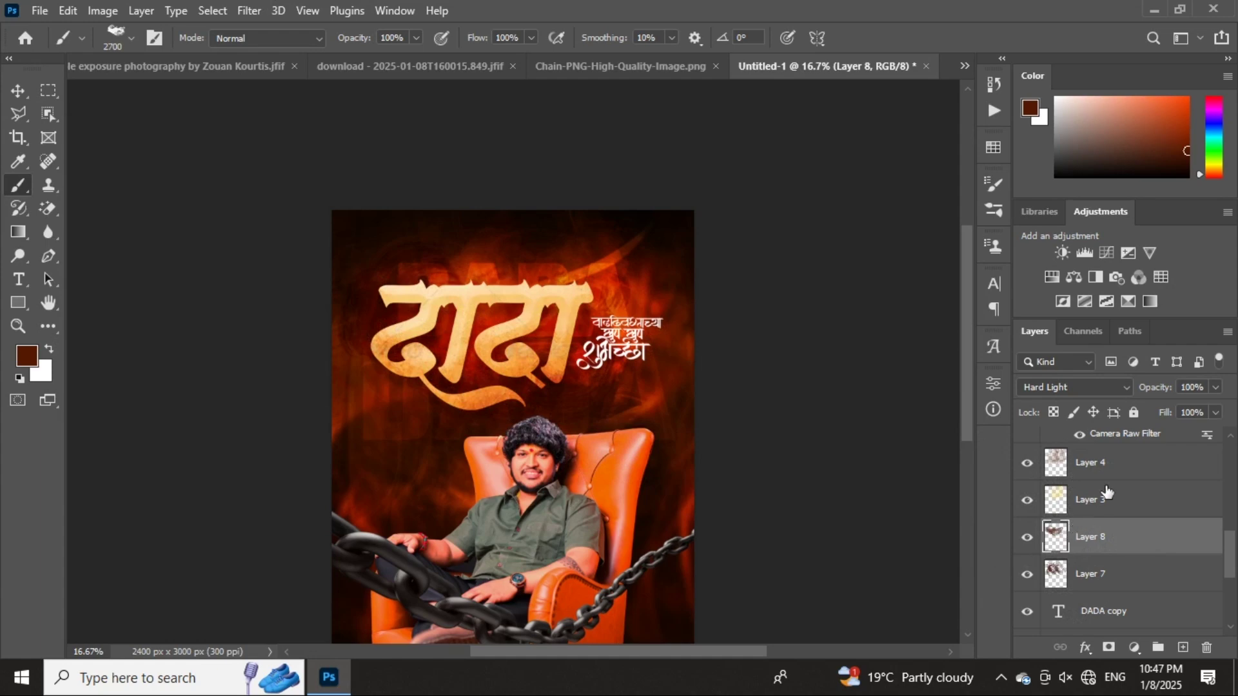
drag(1166, 395, 1155, 394)
- Link Layer 5 with the calligraphy title's text layer and skew both vertically so the title slants slightly upward to the right
click(19, 90)
click(472, 302)
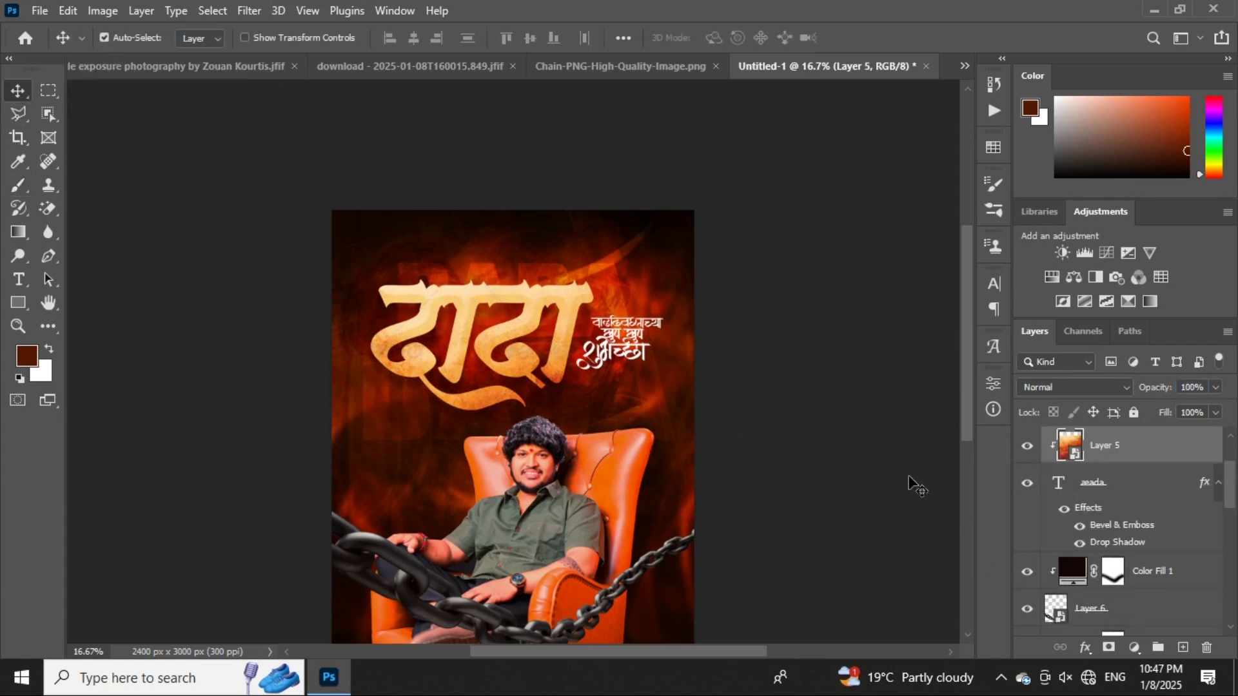
ctrl+click(1083, 490)
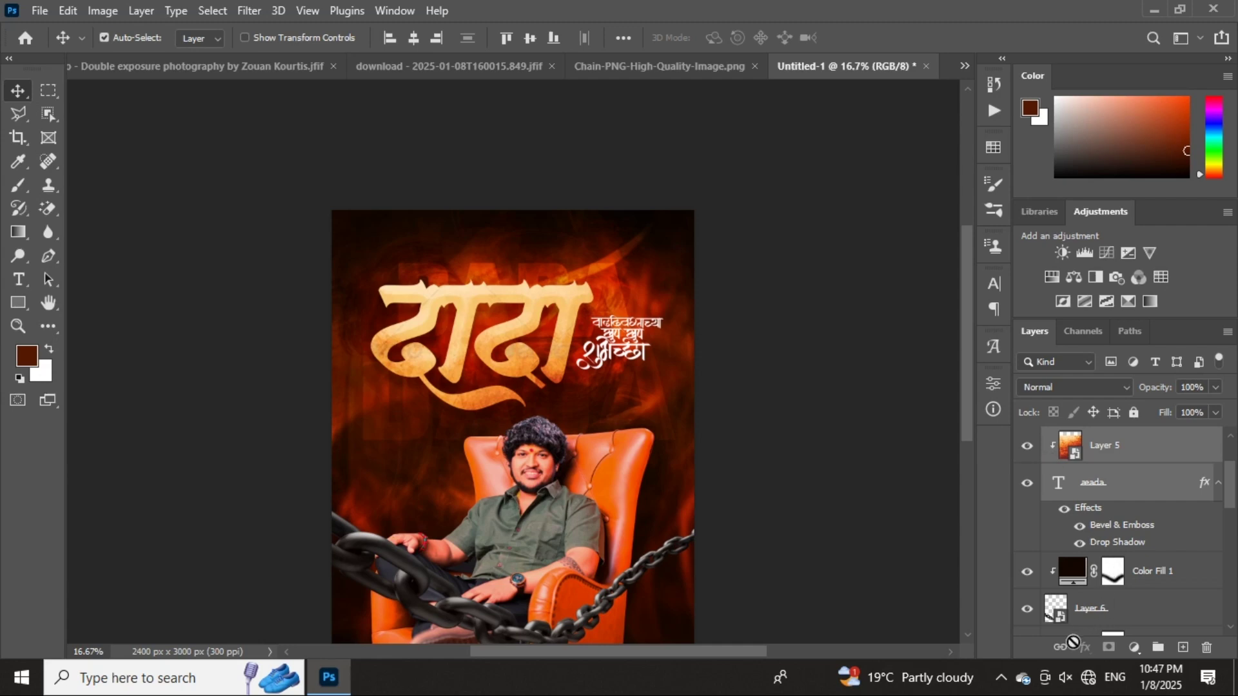
click(1061, 648)
key(ctrl+t)
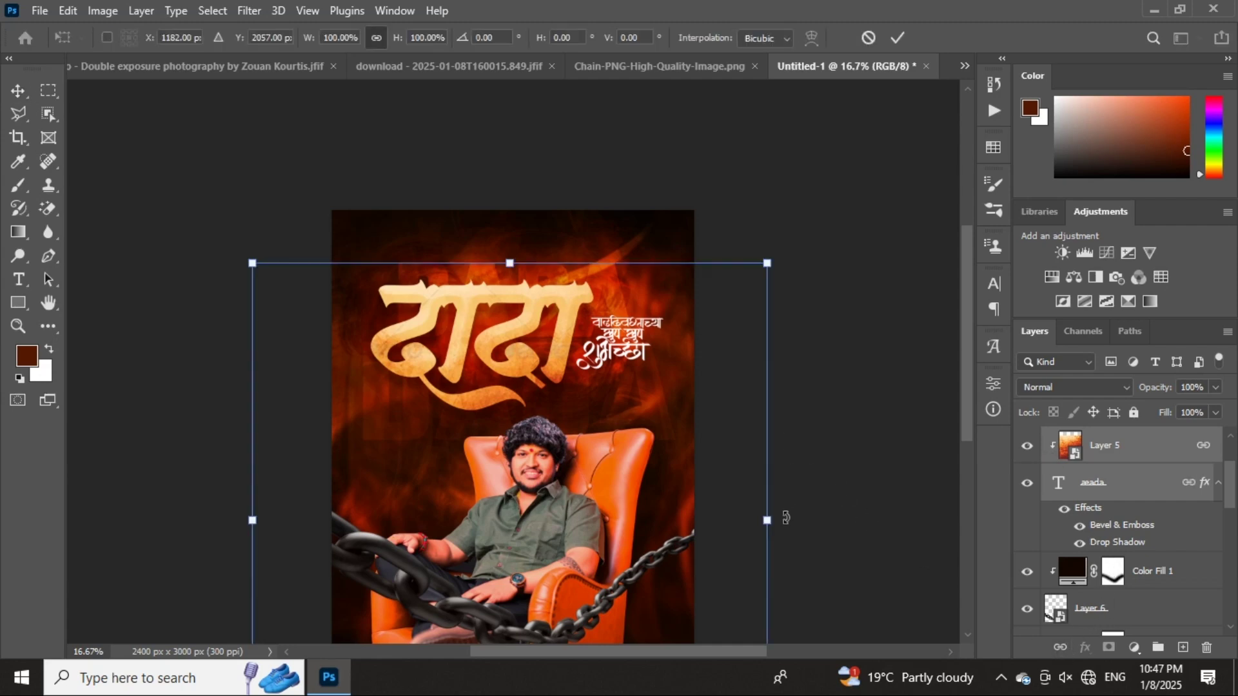
drag(768, 526, 747, 497)
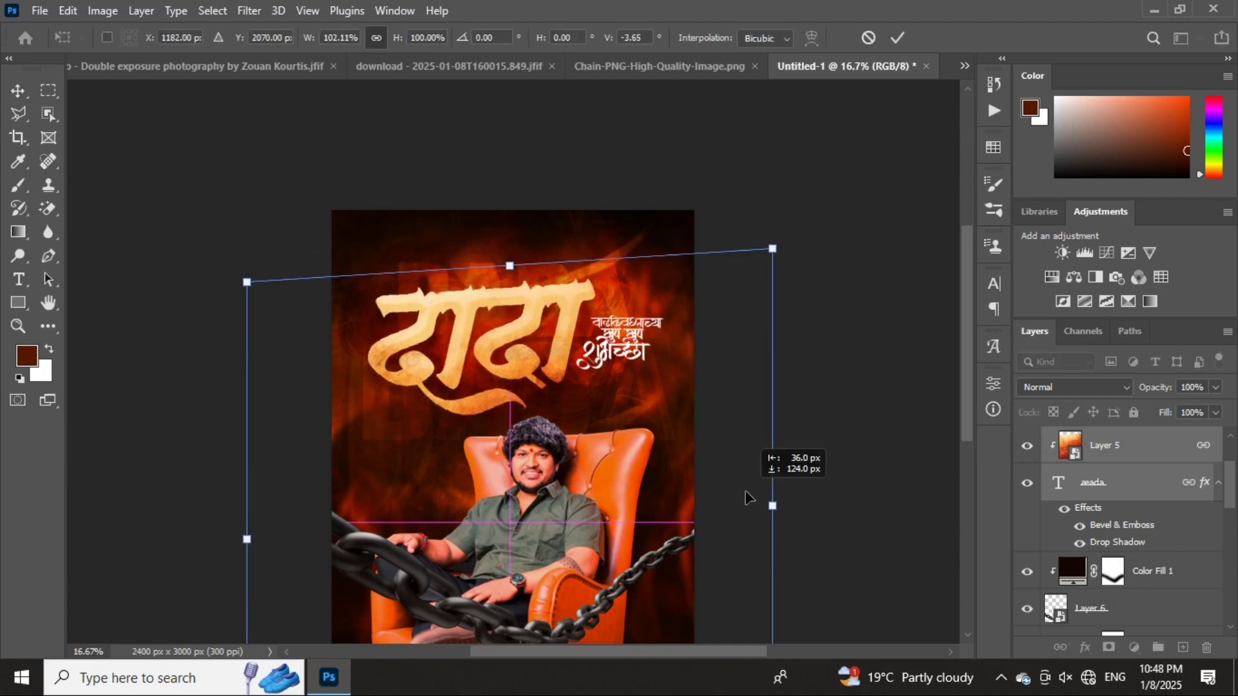
click(898, 38)
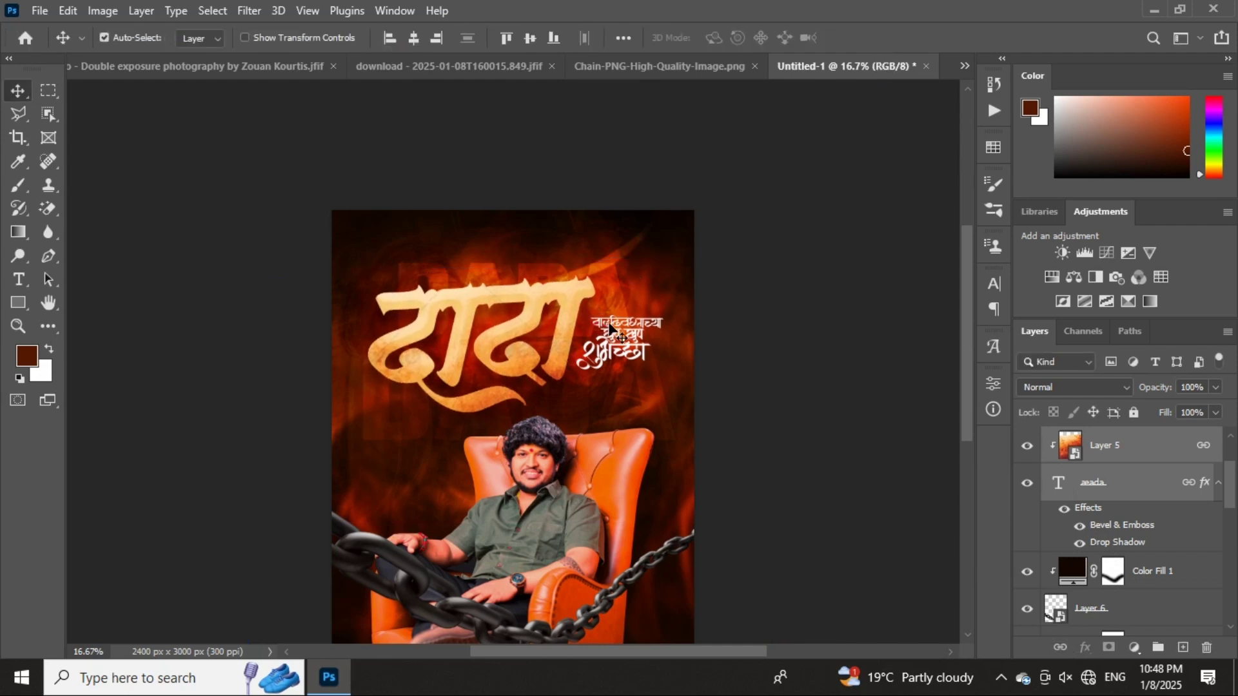
- Reposition the calligraphy greeting slightly lower beside the slanted title
drag(613, 330, 616, 333)
key(shift+Left)
key(shift+Left)
key(shift+Left)
key(shift+Left)
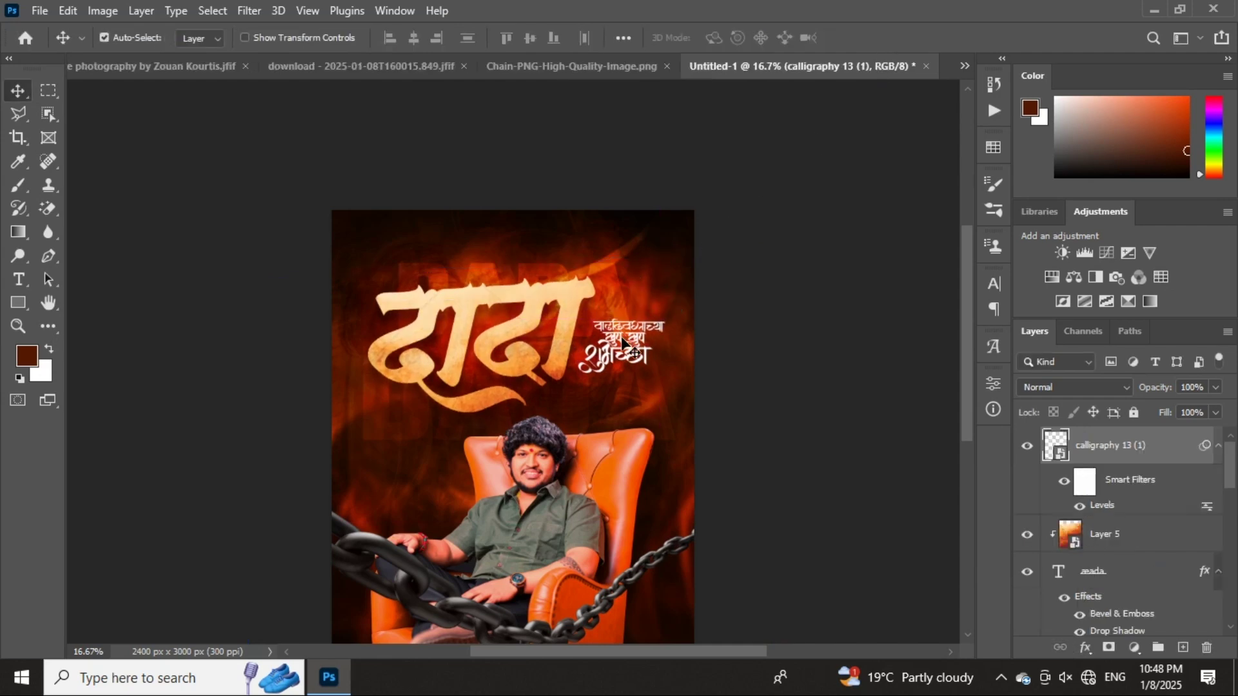
key(shift+Right)
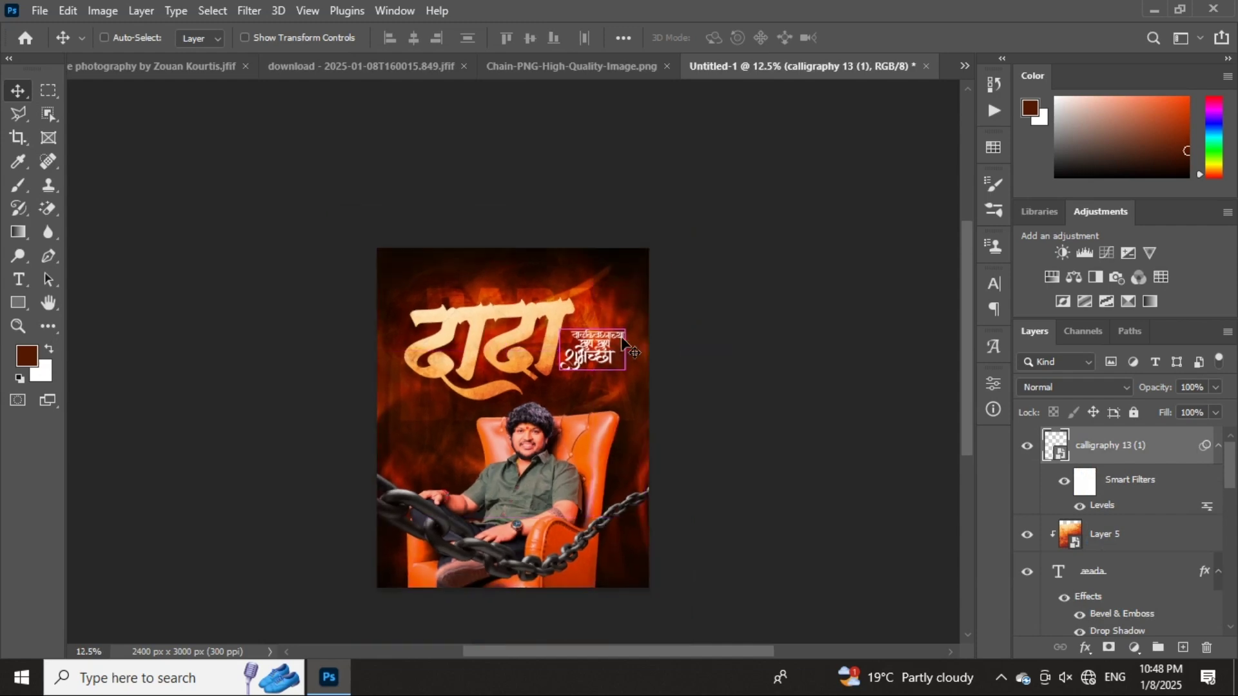
scroll(639, 519, down, 2)
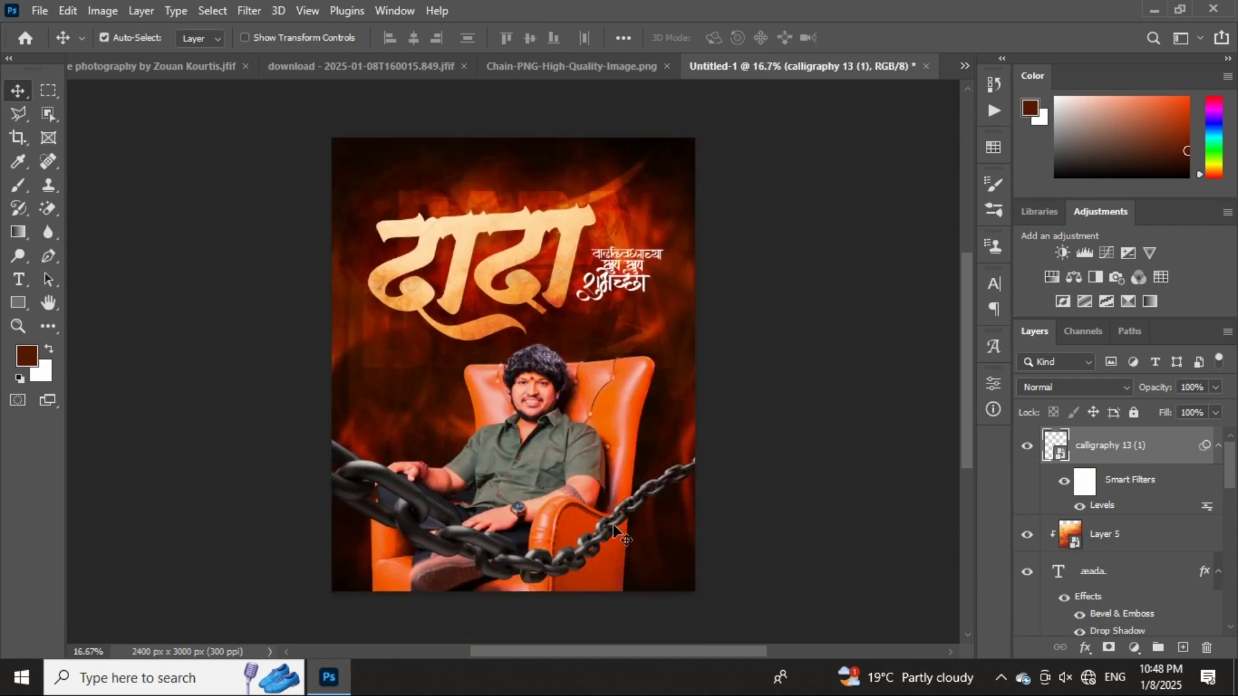
- Link Color Fill 1 with the chain's Layer 6 and scale both down to about 94.79%, shifting them slightly lower
click(623, 542)
scroll(1114, 613, down, 3)
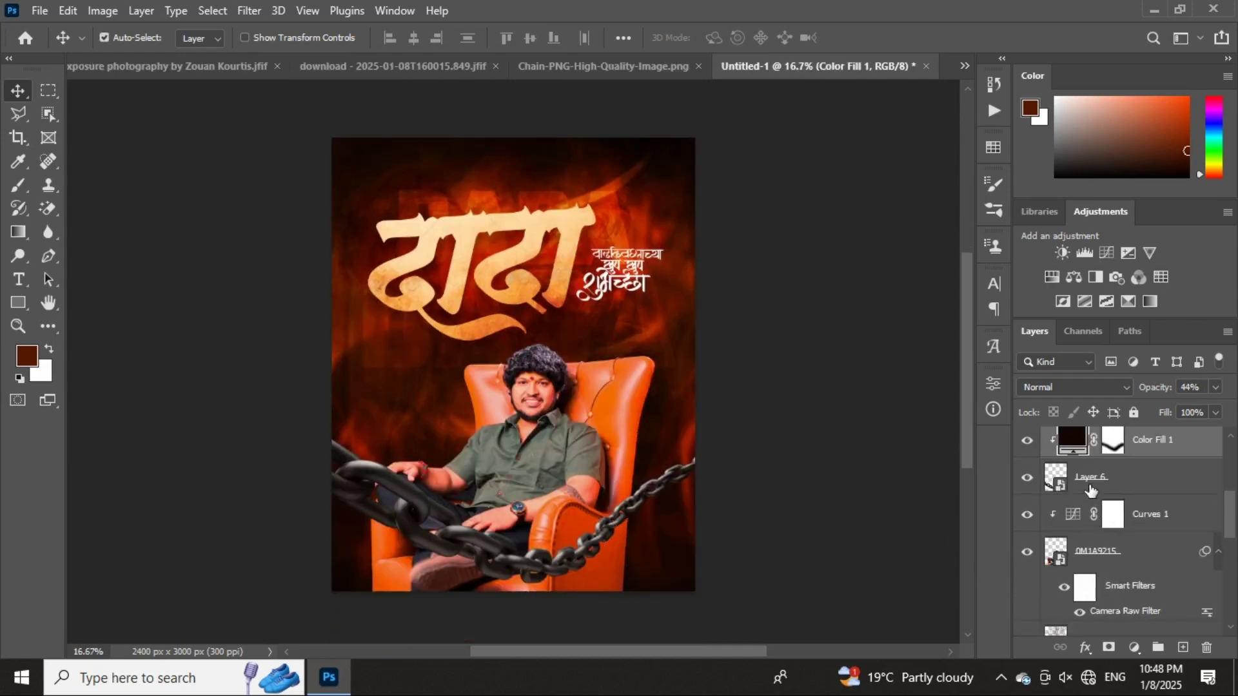
shift+click(1089, 490)
scroll(1070, 465, up, 2)
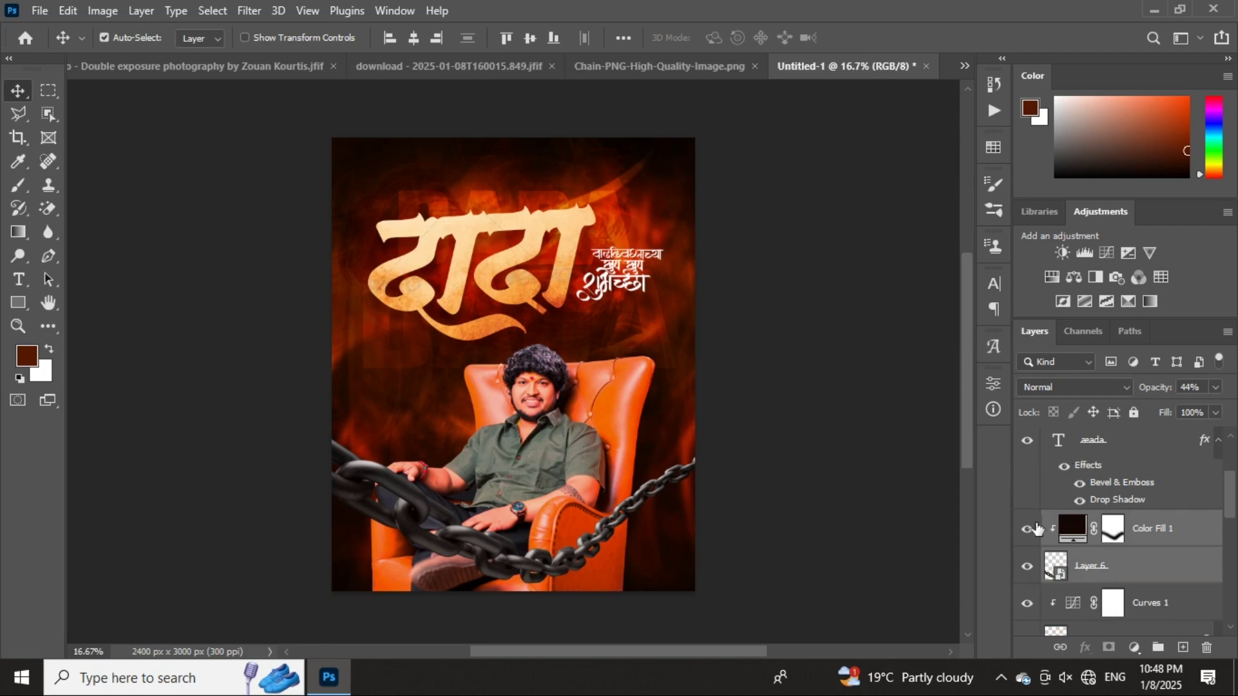
click(1027, 529)
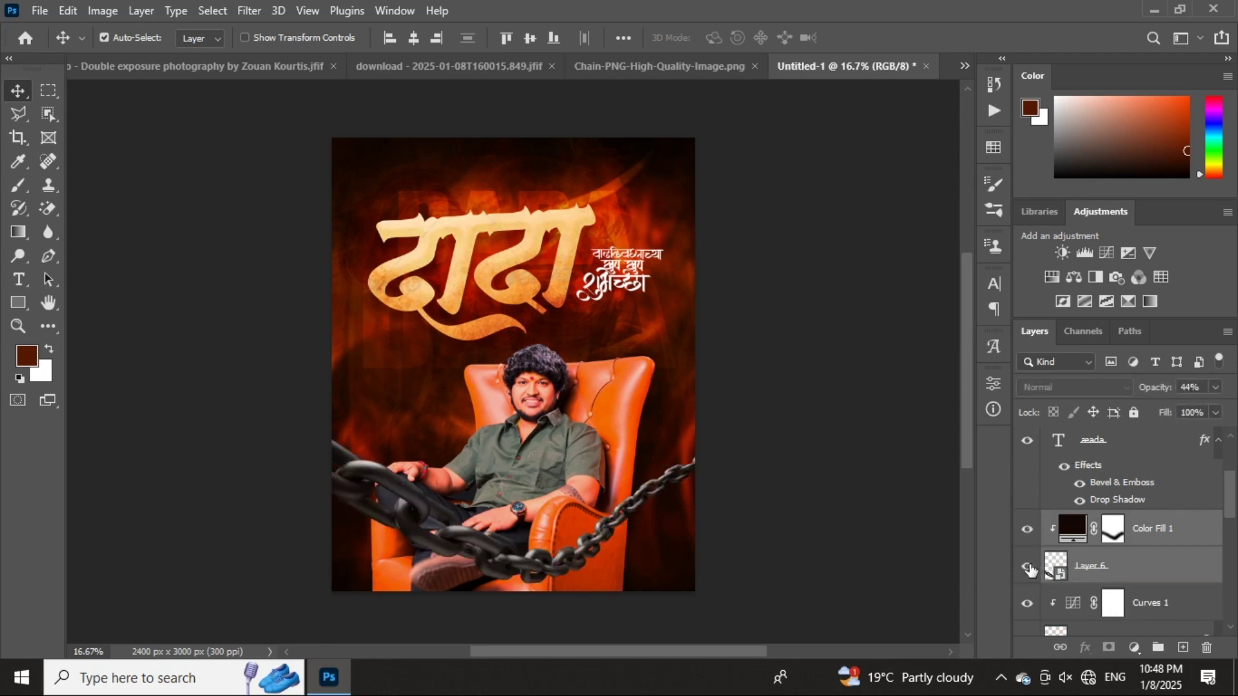
click(1066, 647)
key(ctrl+t)
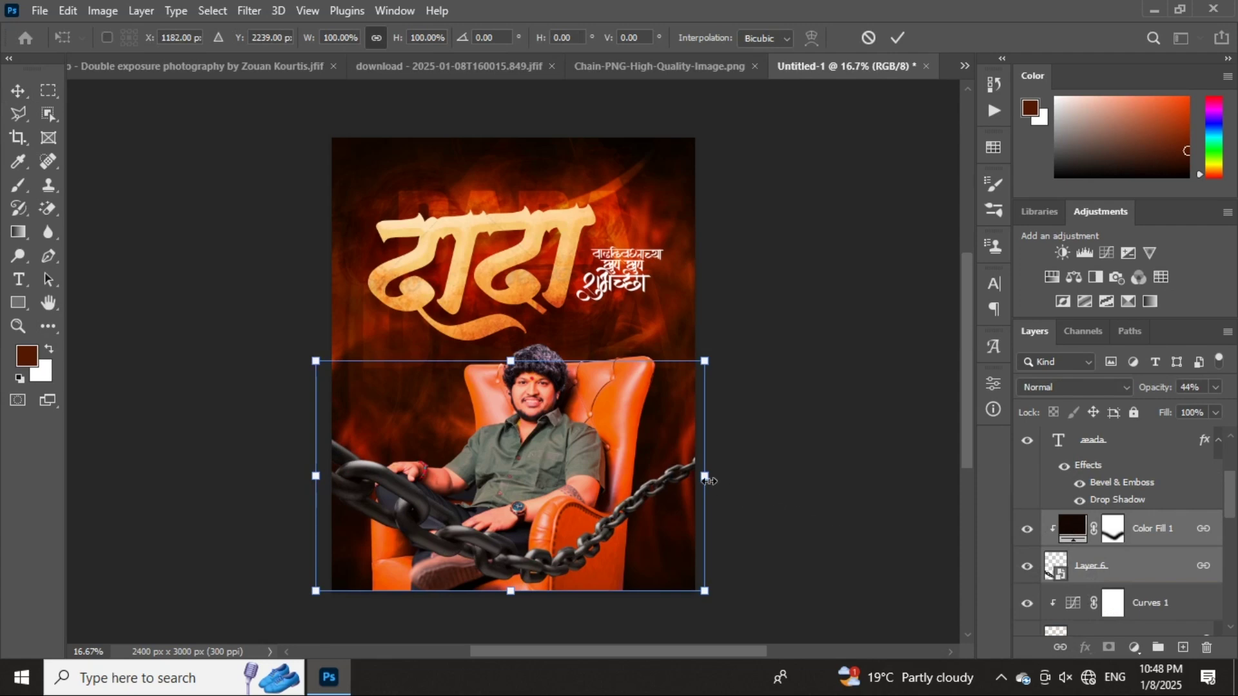
drag(709, 481, 682, 521)
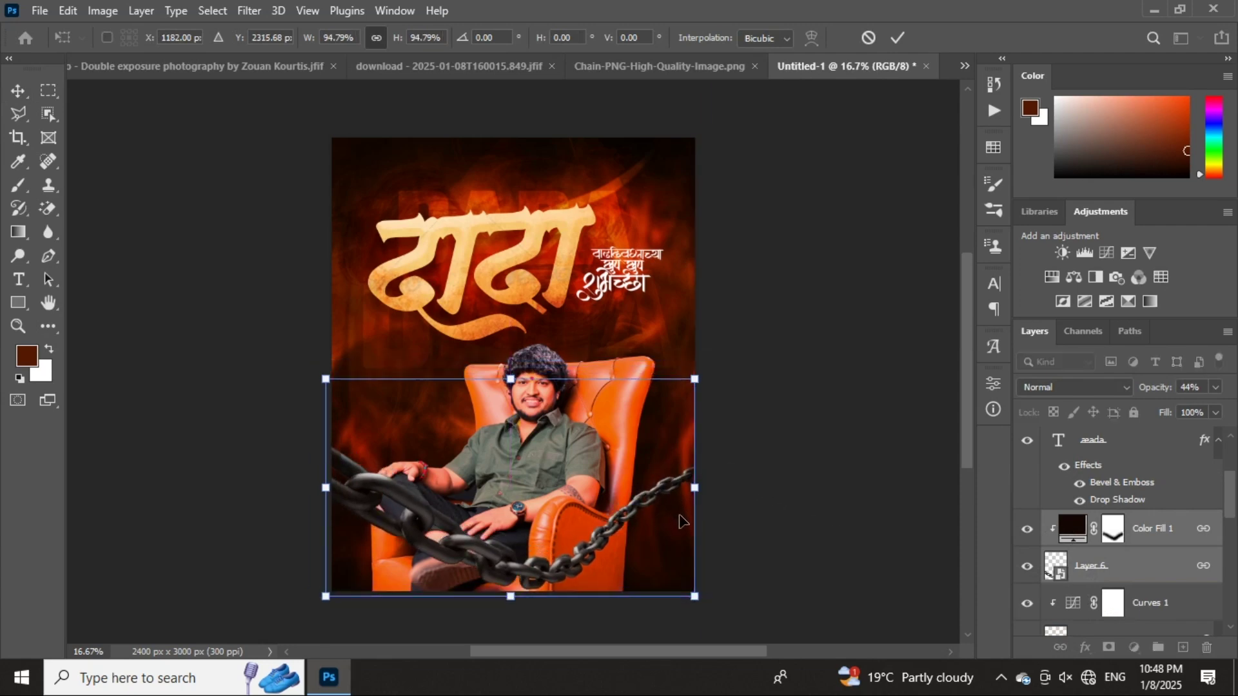
click(898, 39)
- Identify the calligraphy 13 (1) layer by hiding and showing it, and stamp all visible layers into a new layer above it
scroll(1140, 548, up, 3)
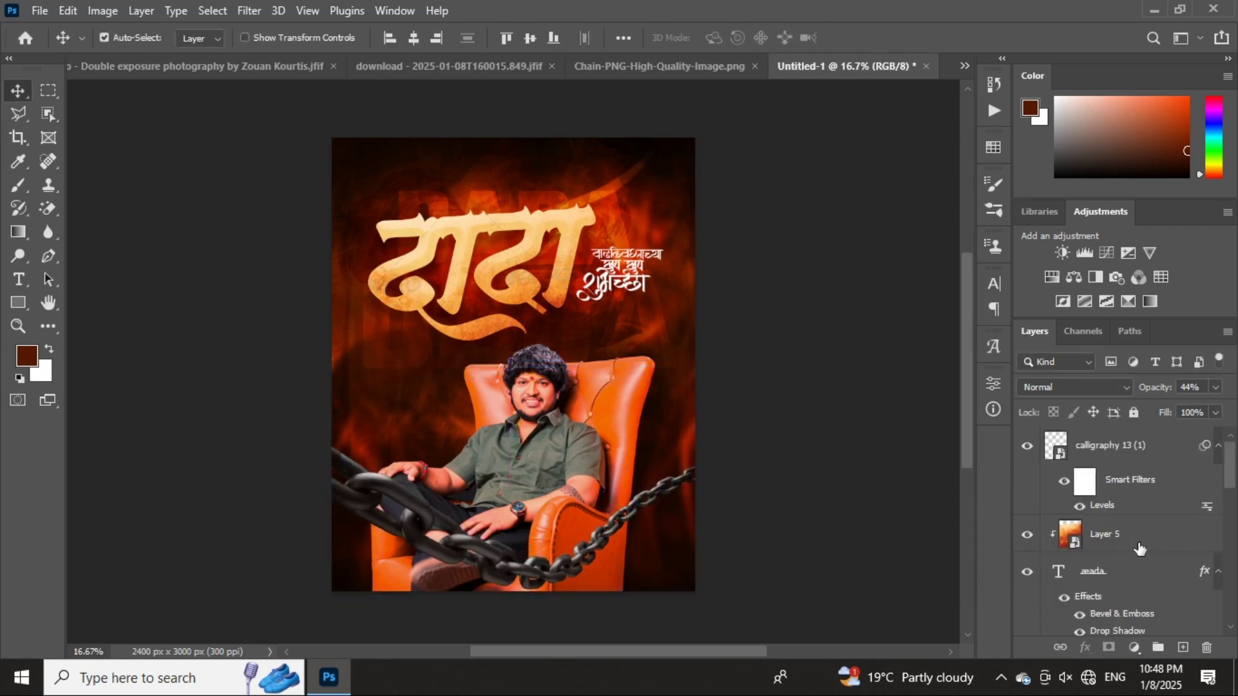
click(1111, 451)
click(1027, 445)
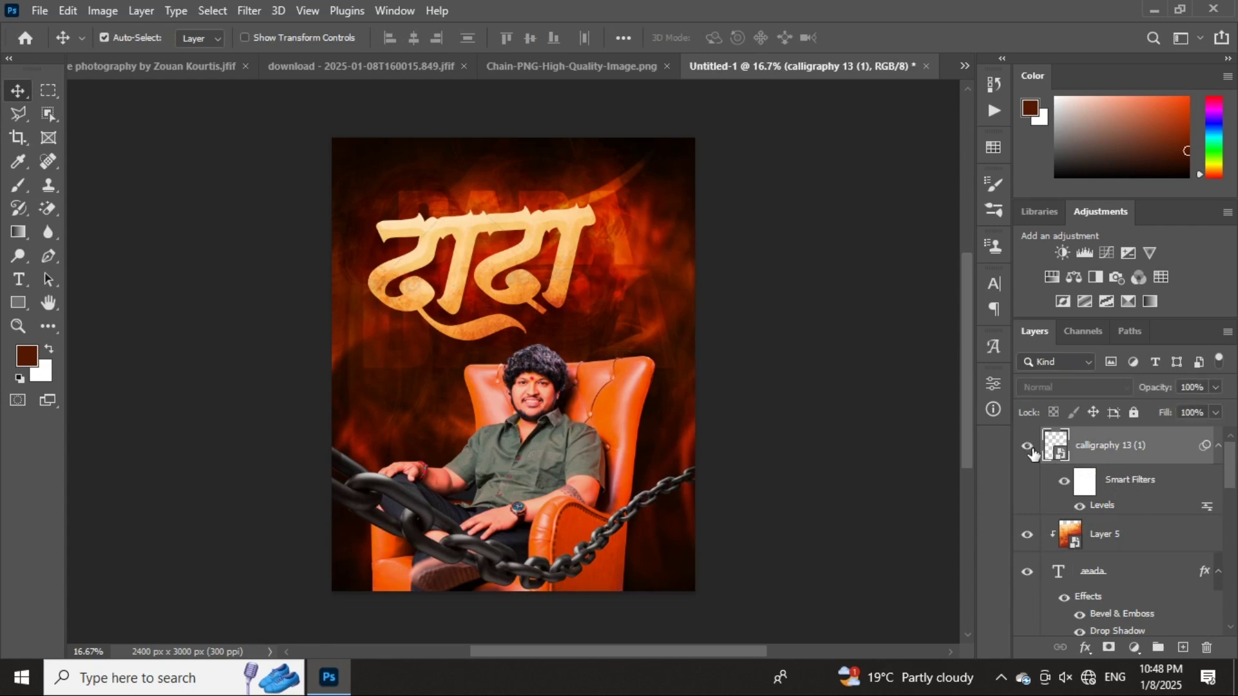
click(1028, 446)
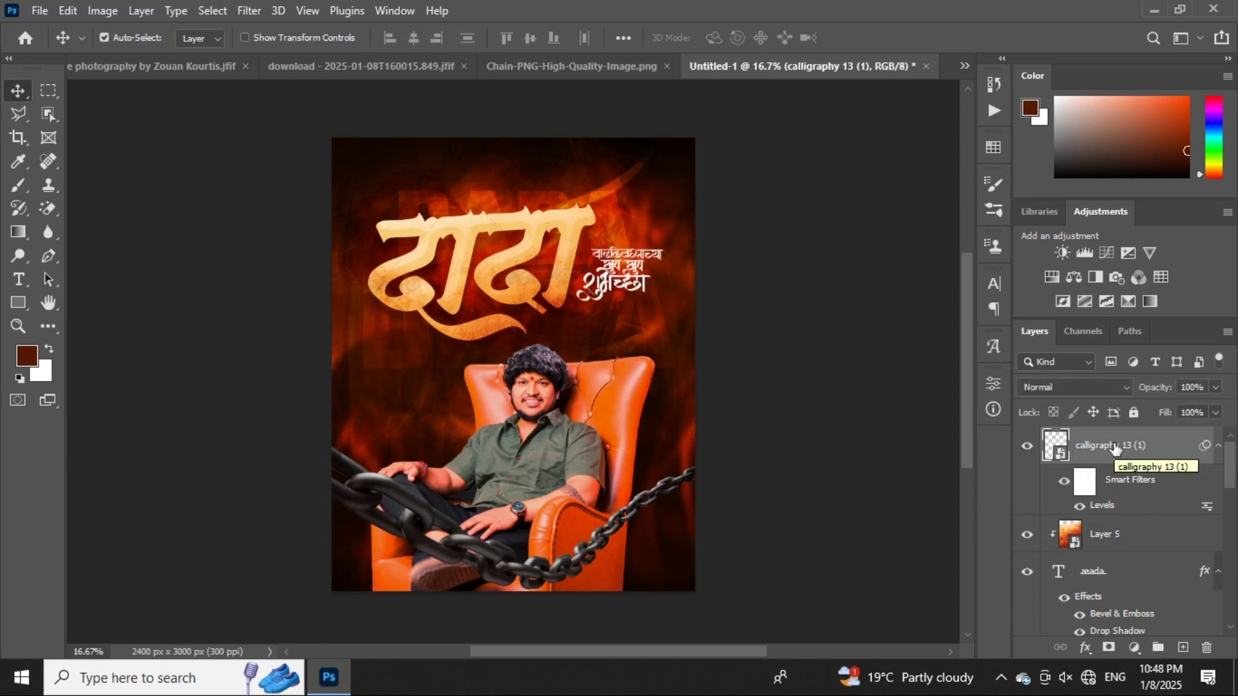
key(ctrl)
key(ctrl+alt+shift+e)
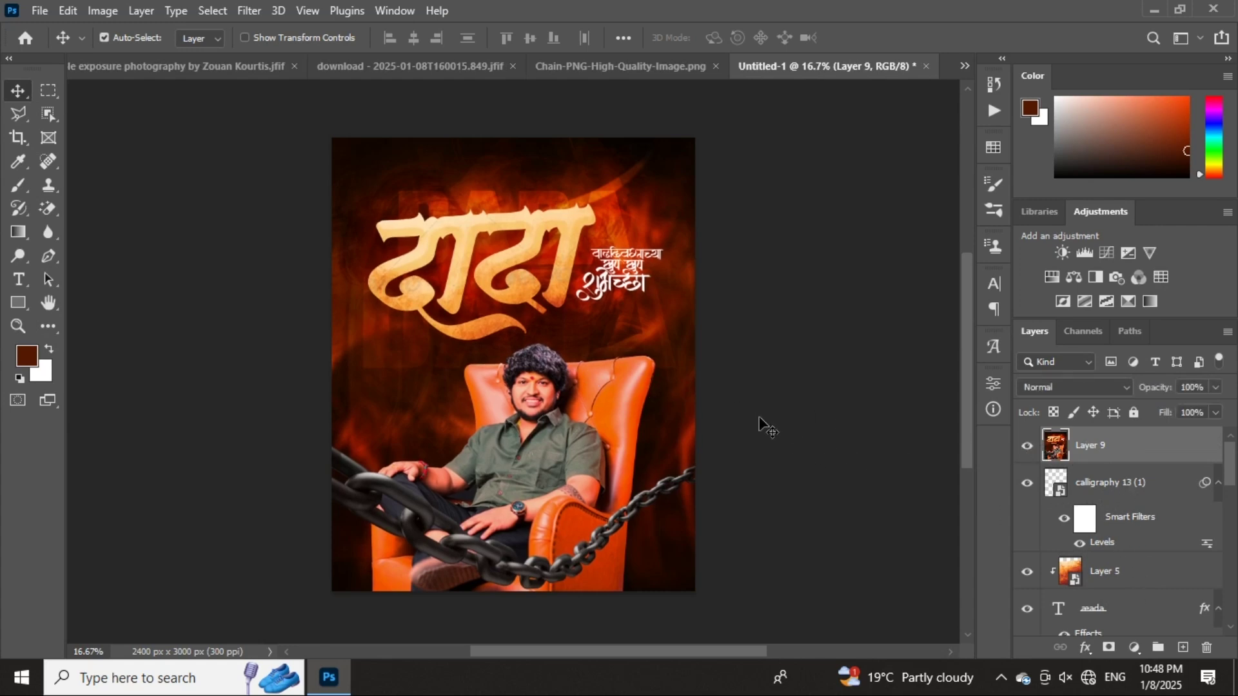
- Apply Color Balance to Layer 9 with shadows at +12, +3, +3 and highlights shifted toward red, and compare it by hiding and showing the layer
key(ctrl)
key(ctrl+b)
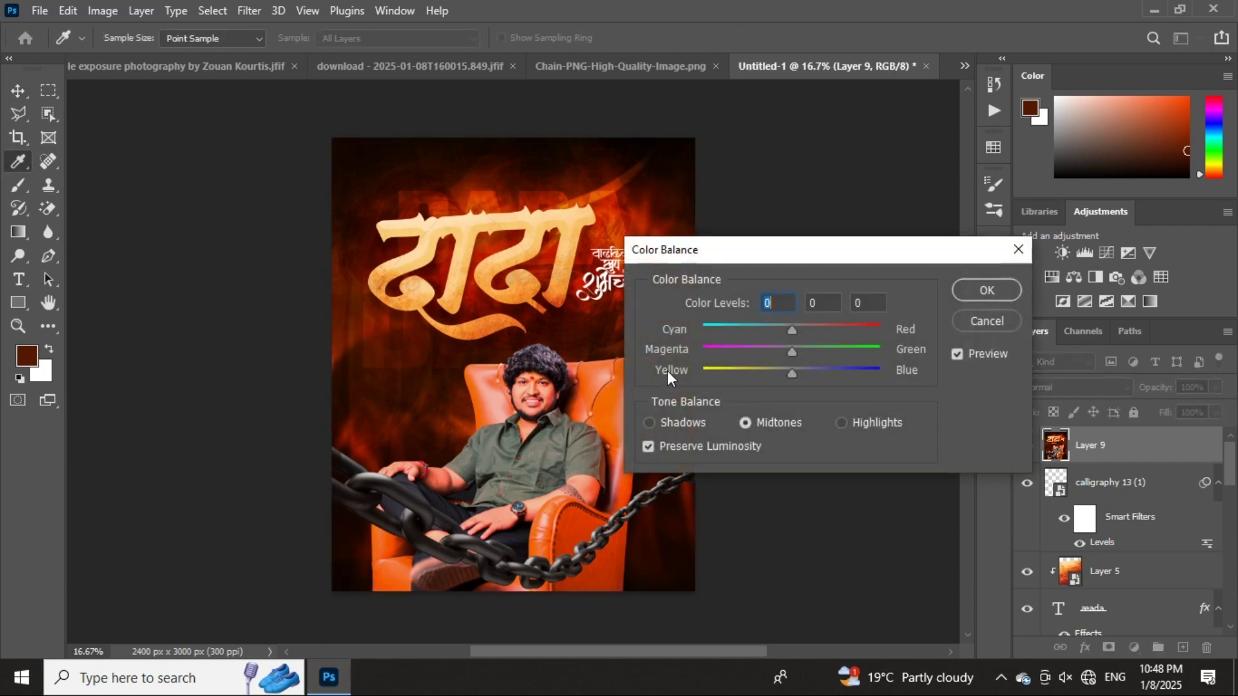
drag(788, 248, 879, 317)
click(783, 479)
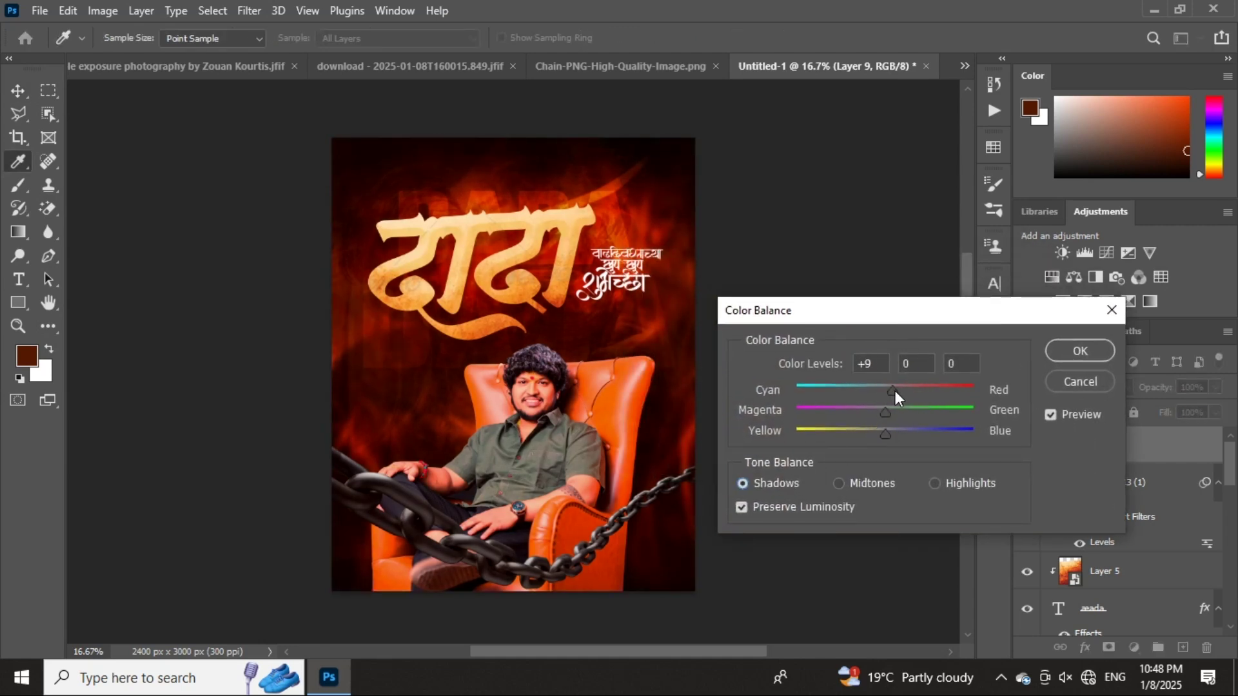
drag(895, 391, 889, 435)
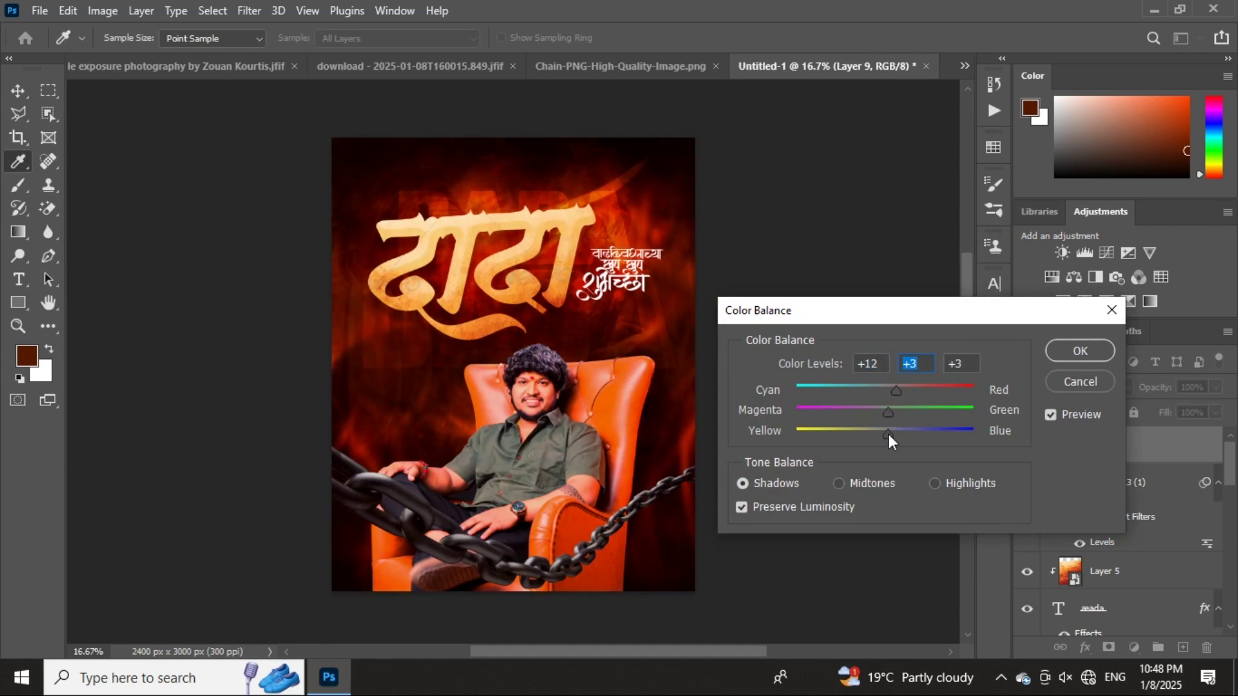
click(935, 484)
drag(899, 389, 892, 389)
click(1076, 348)
click(1028, 446)
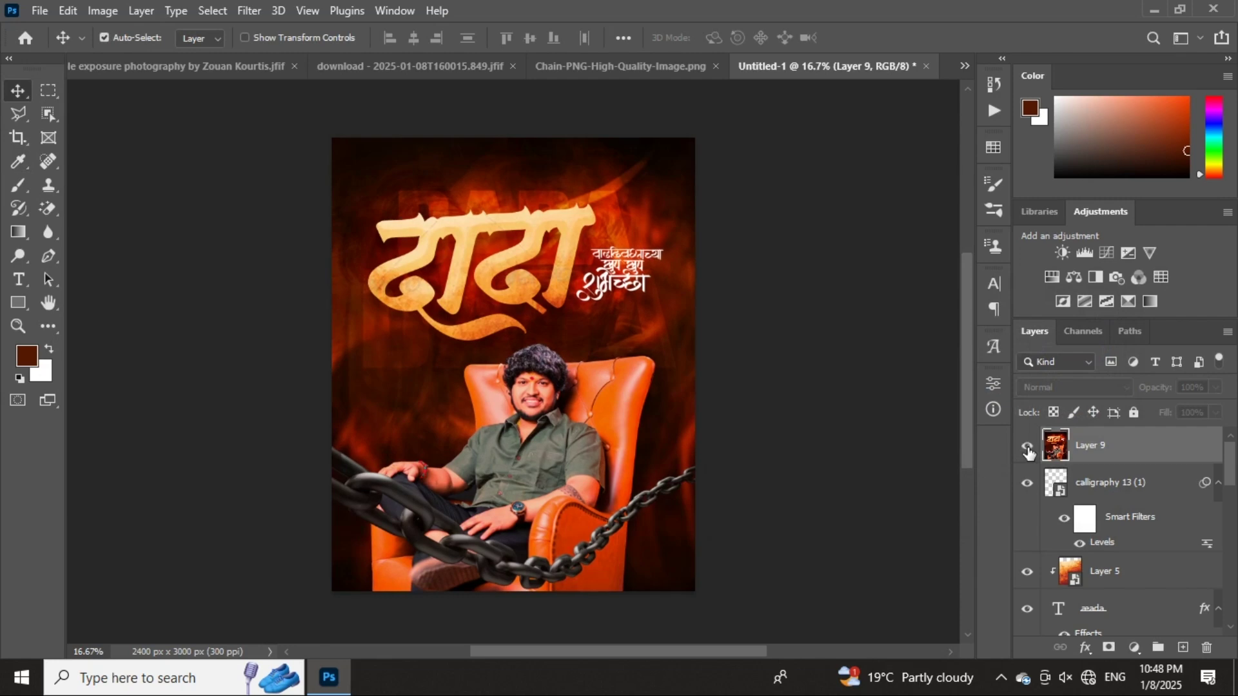
click(1028, 446)
- Close the chain, download, Soul's Echo and 12 Painted_Watercolor Backgrounds source documents without saving changes
click(715, 66)
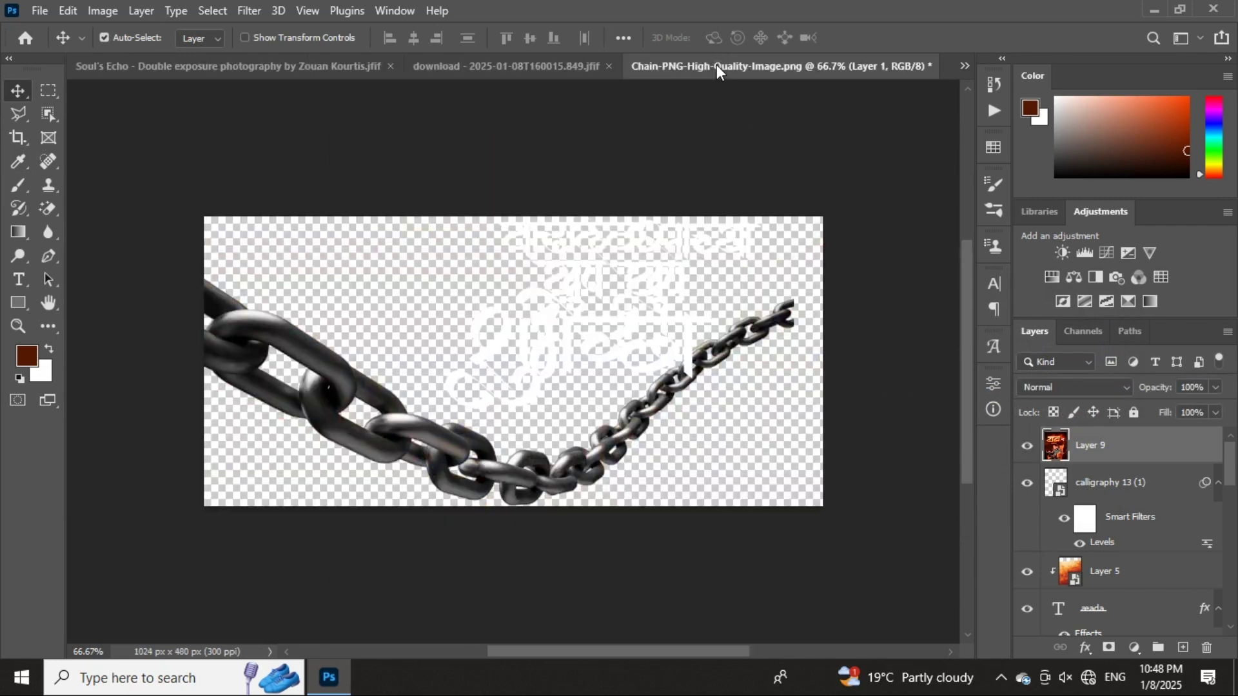
click(610, 264)
click(609, 66)
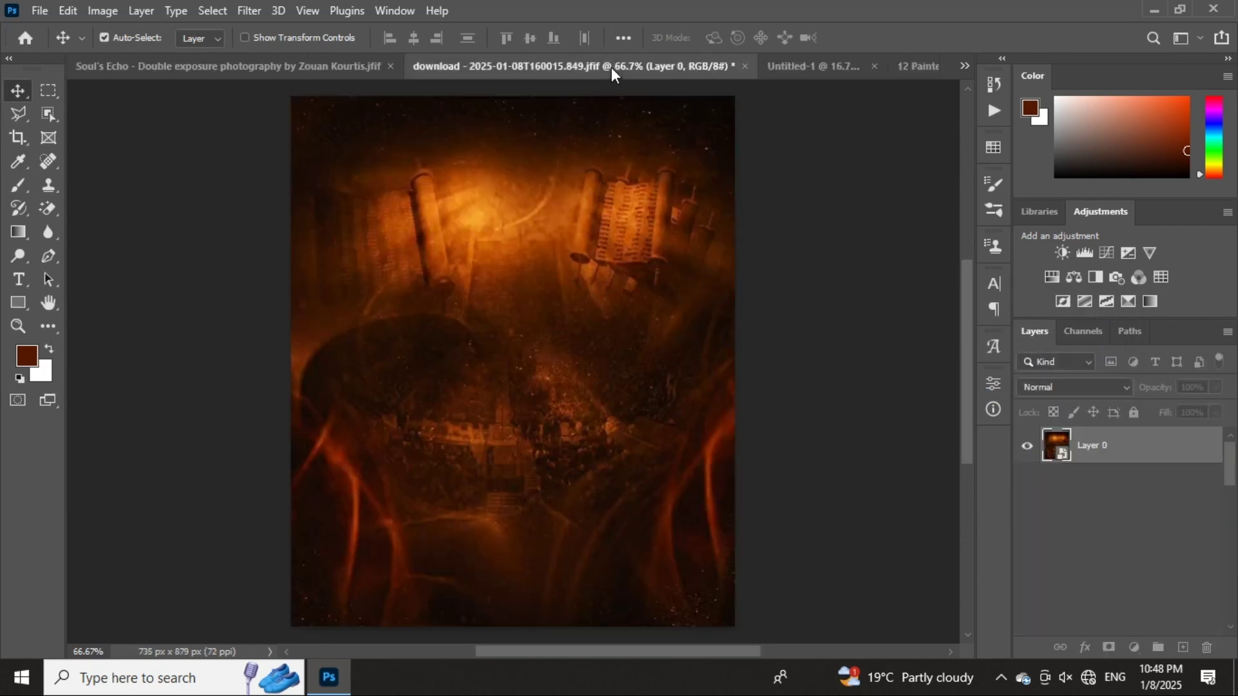
click(605, 264)
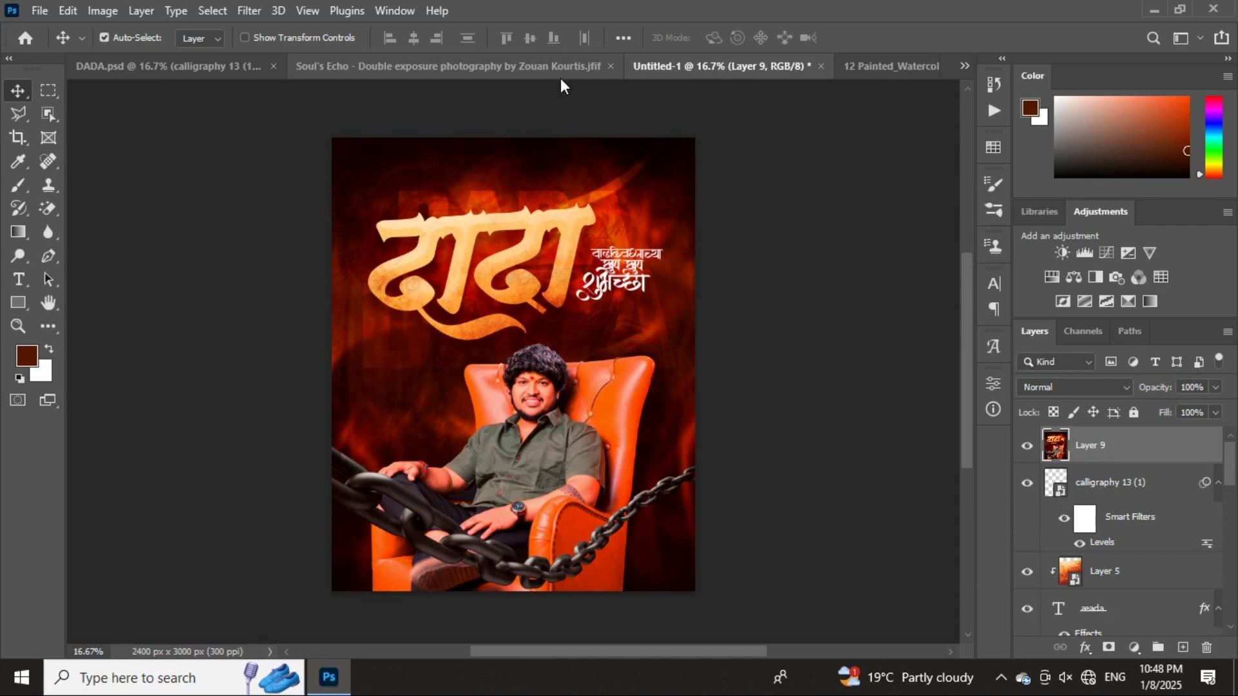
click(585, 66)
click(653, 67)
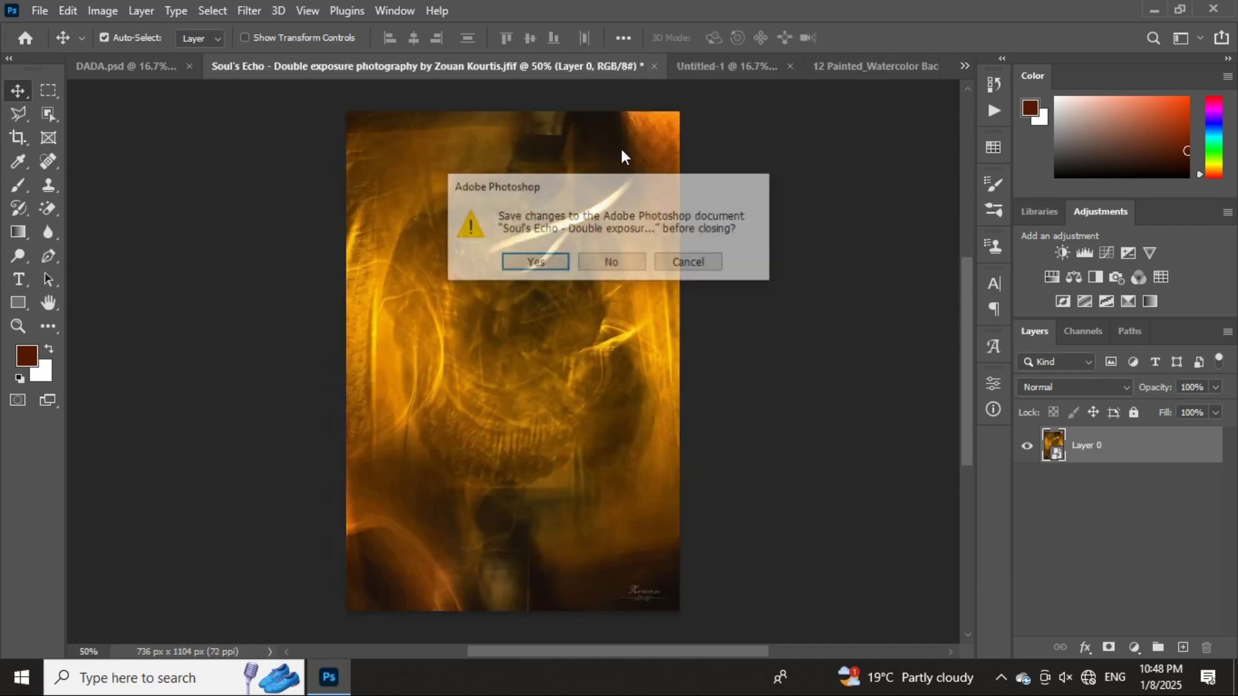
click(605, 264)
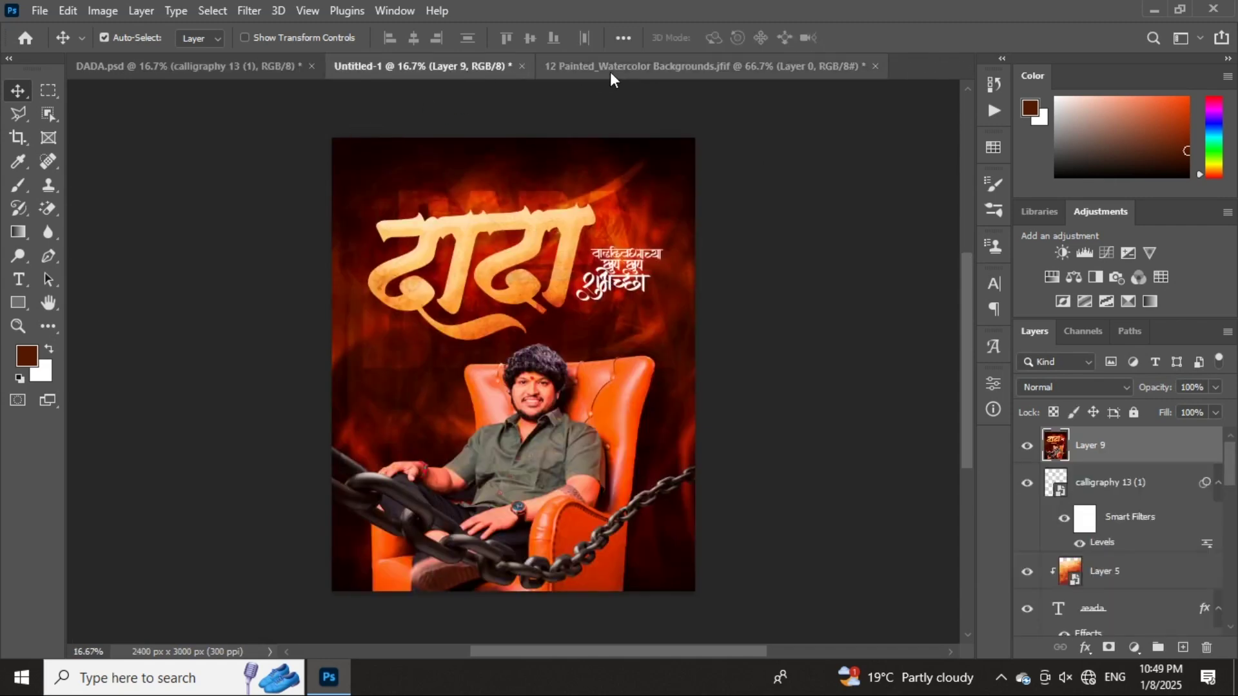
click(698, 71)
click(876, 66)
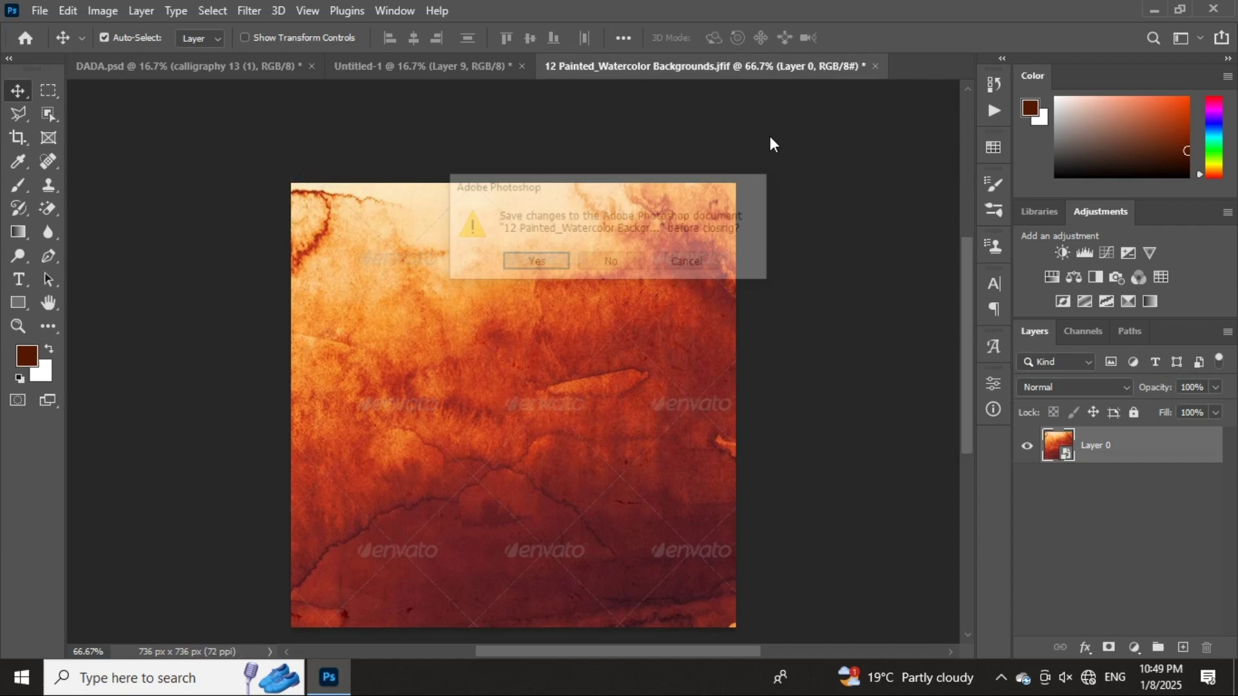
click(630, 267)
- Compare Untitled-1 with DADA.psd, and adjust the background DADA text's opacity and set the DADA copy layer's opacity to 72%
click(234, 64)
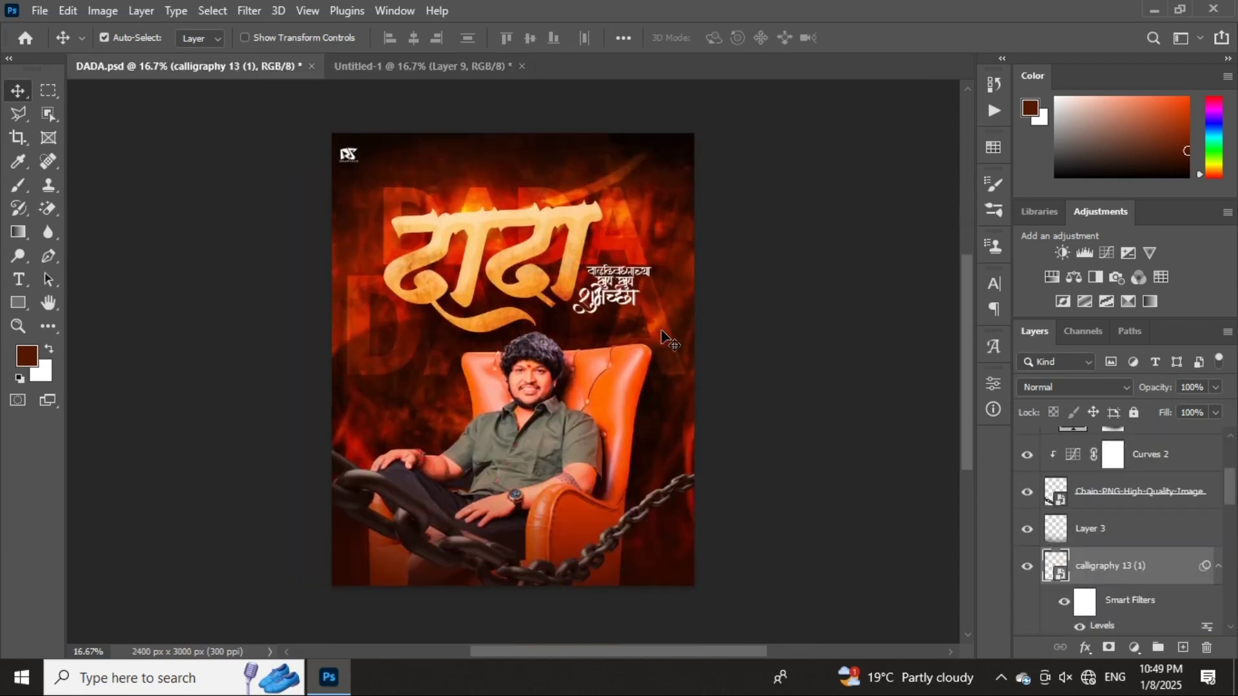
click(421, 66)
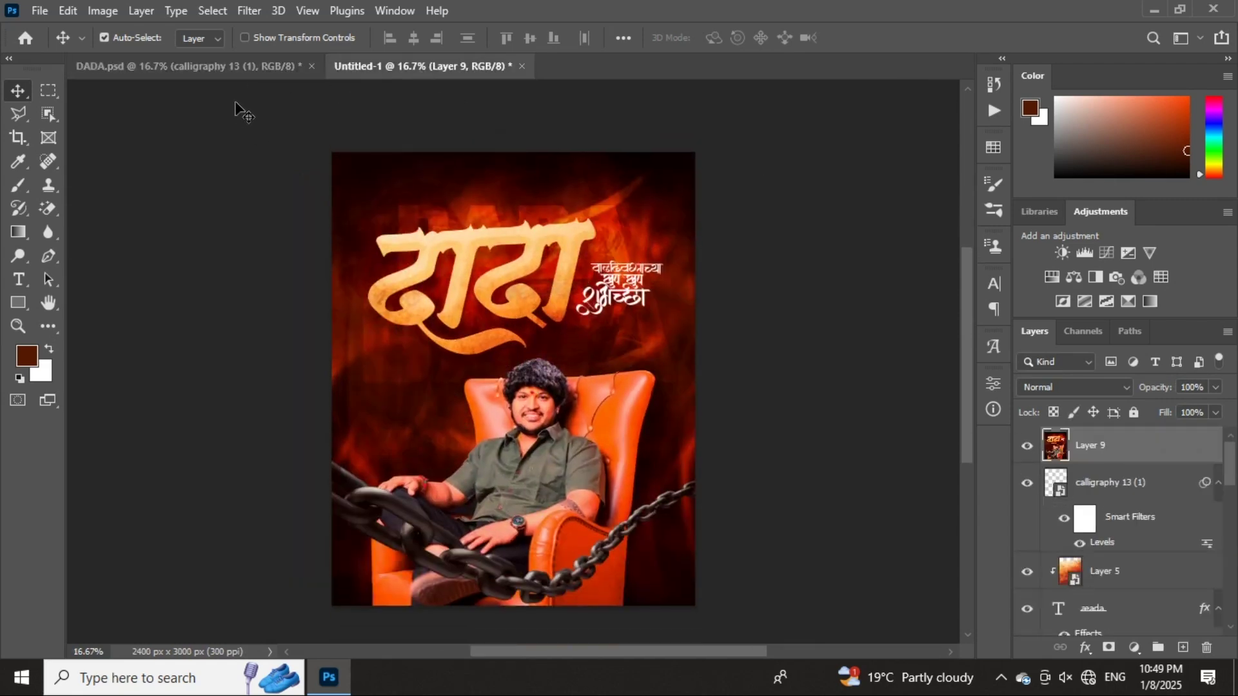
click(234, 66)
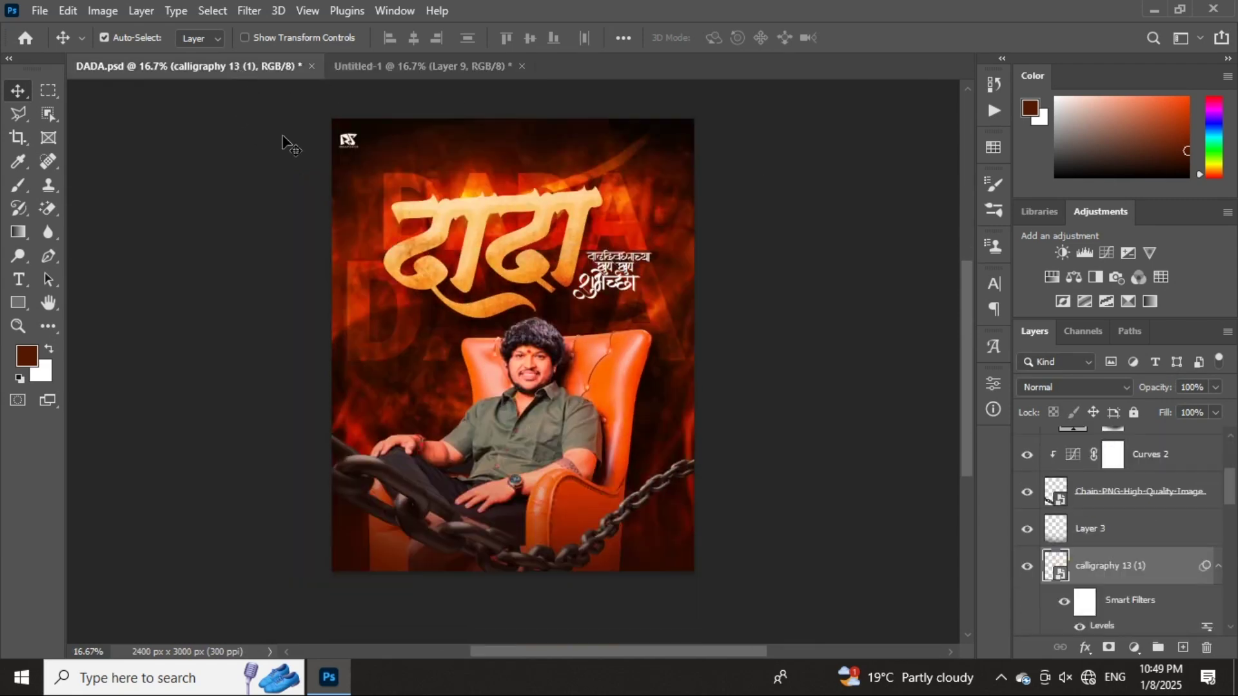
click(395, 67)
scroll(1112, 571, down, 5)
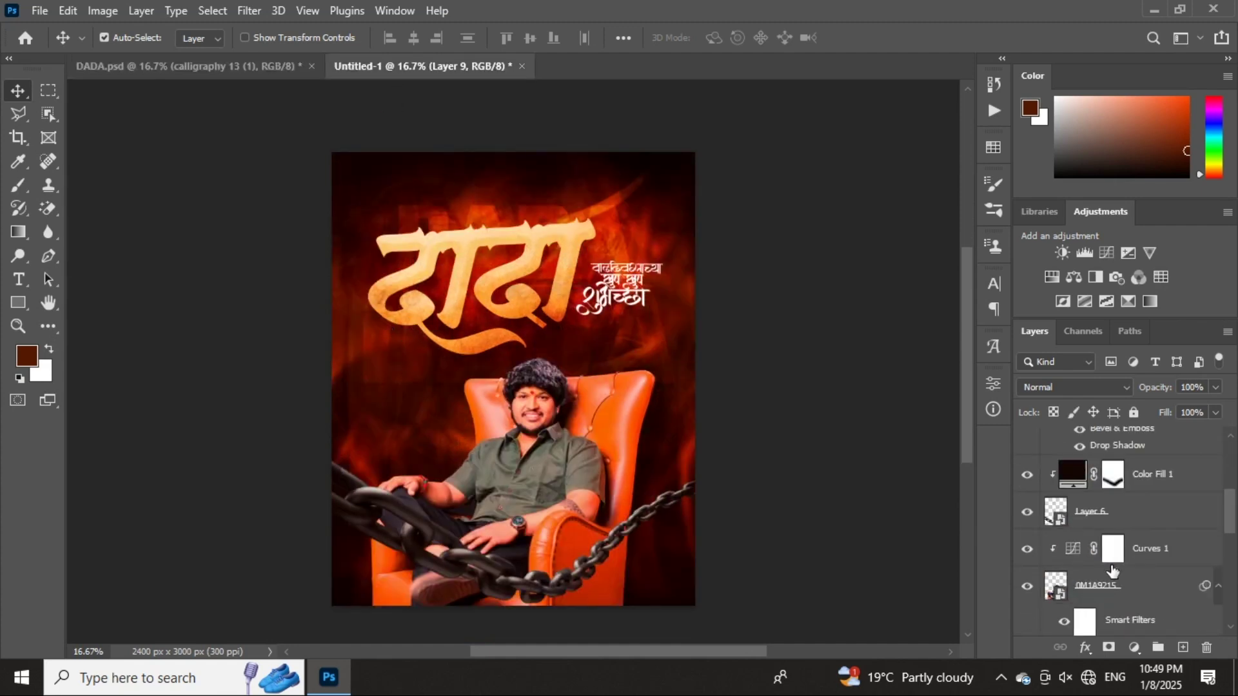
scroll(1103, 541, up, 5)
scroll(1099, 542, down, 5)
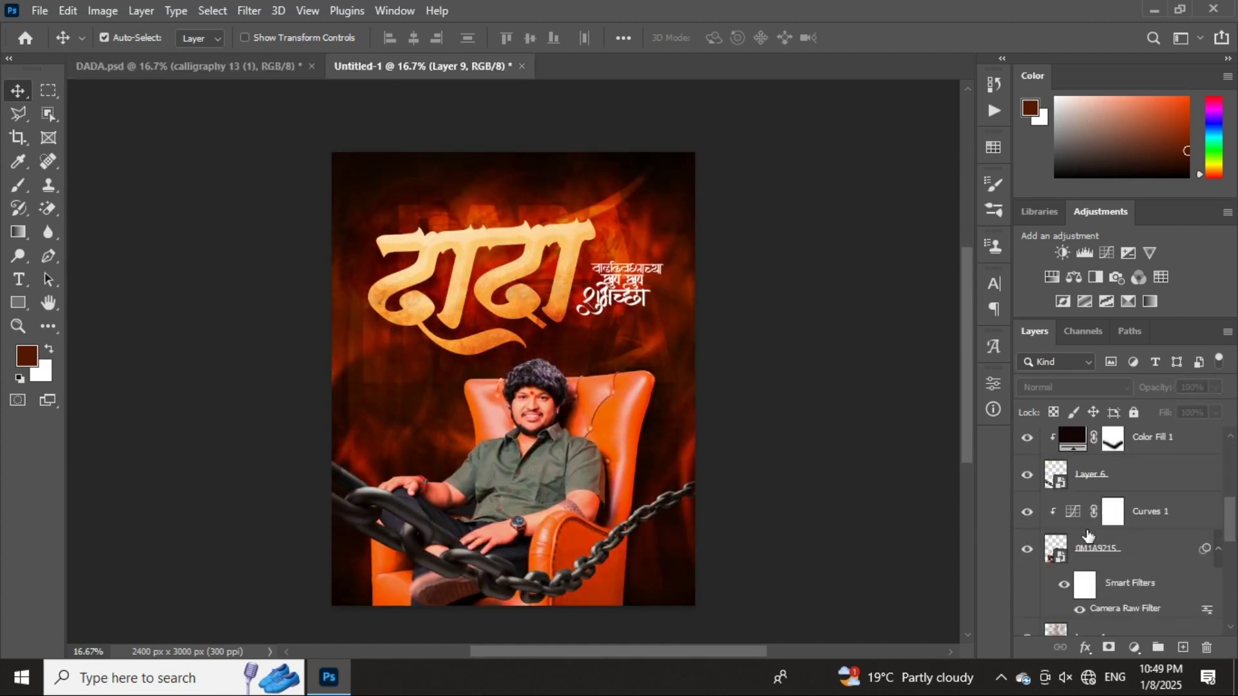
scroll(1110, 580, down, 2)
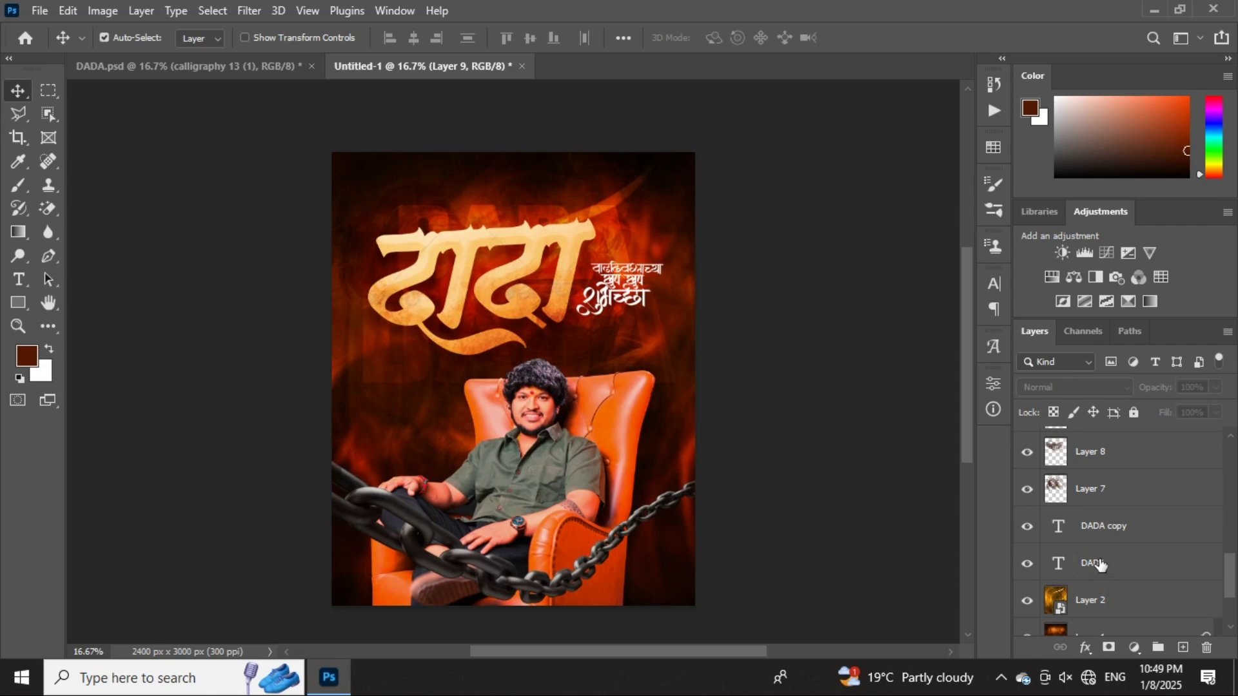
click(1100, 565)
drag(1154, 390, 1165, 395)
click(1085, 538)
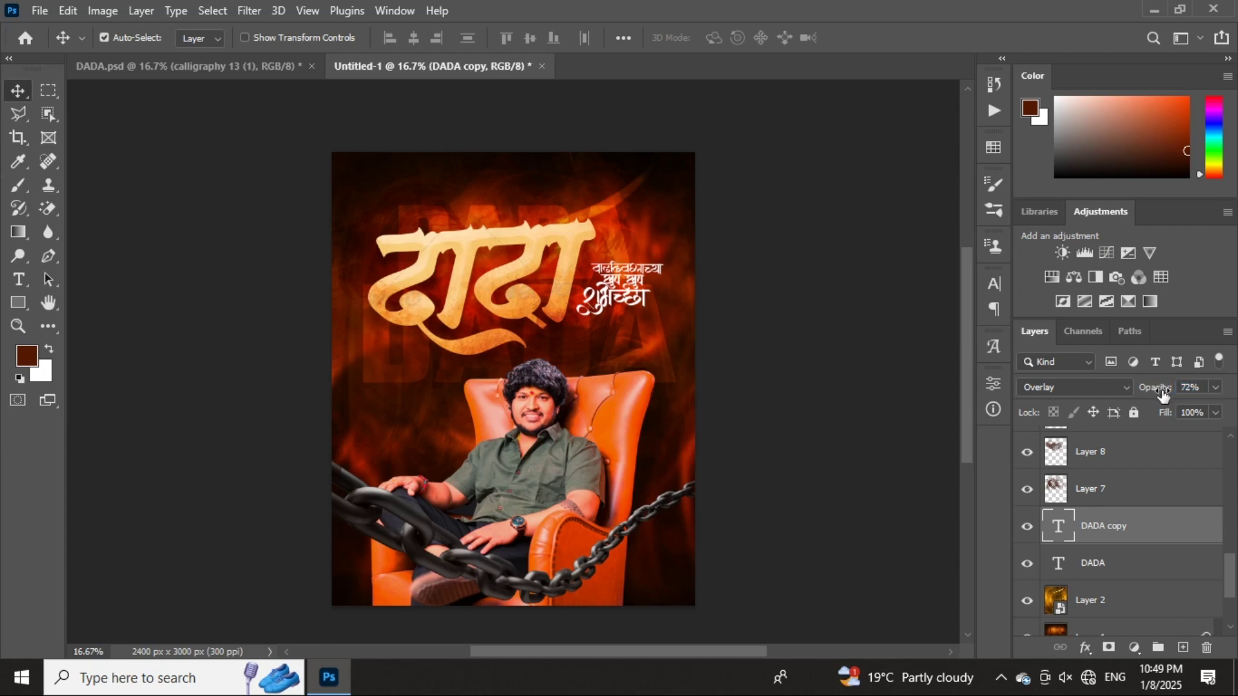
scroll(1090, 490, up, 5)
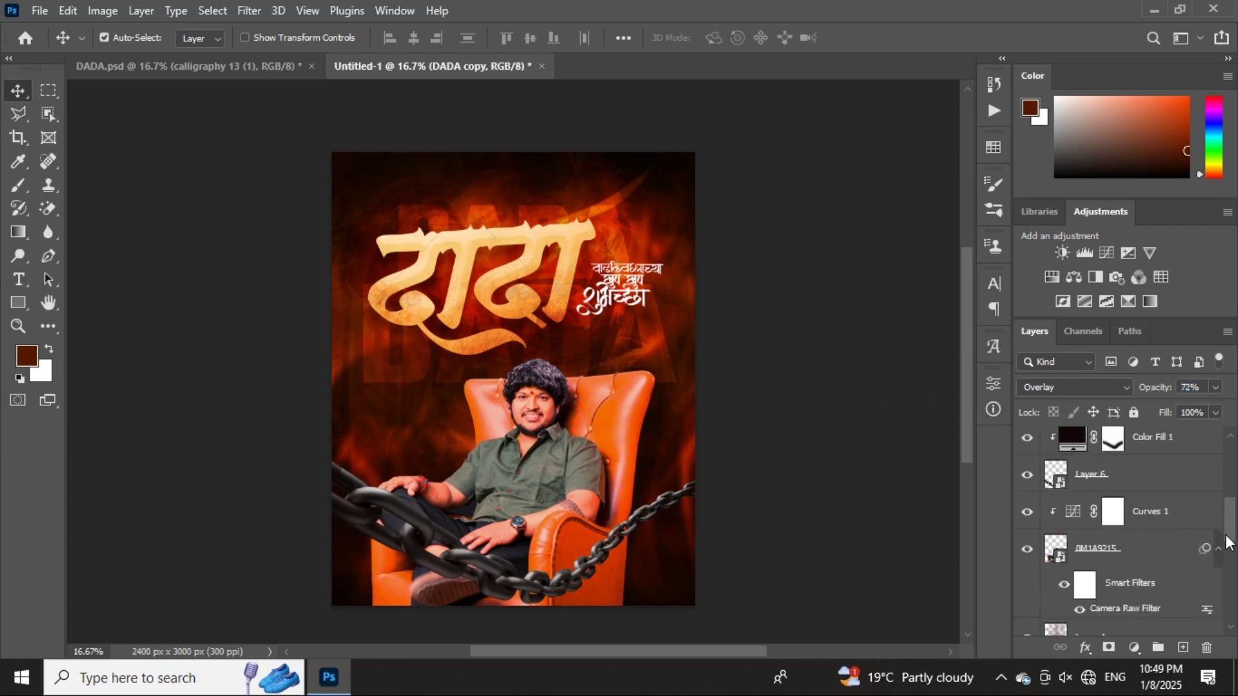
- Delete the outdated stamped Layer 9 and stamp all visible layers again into a new layer above calligraphy 13 (1)
click(1194, 454)
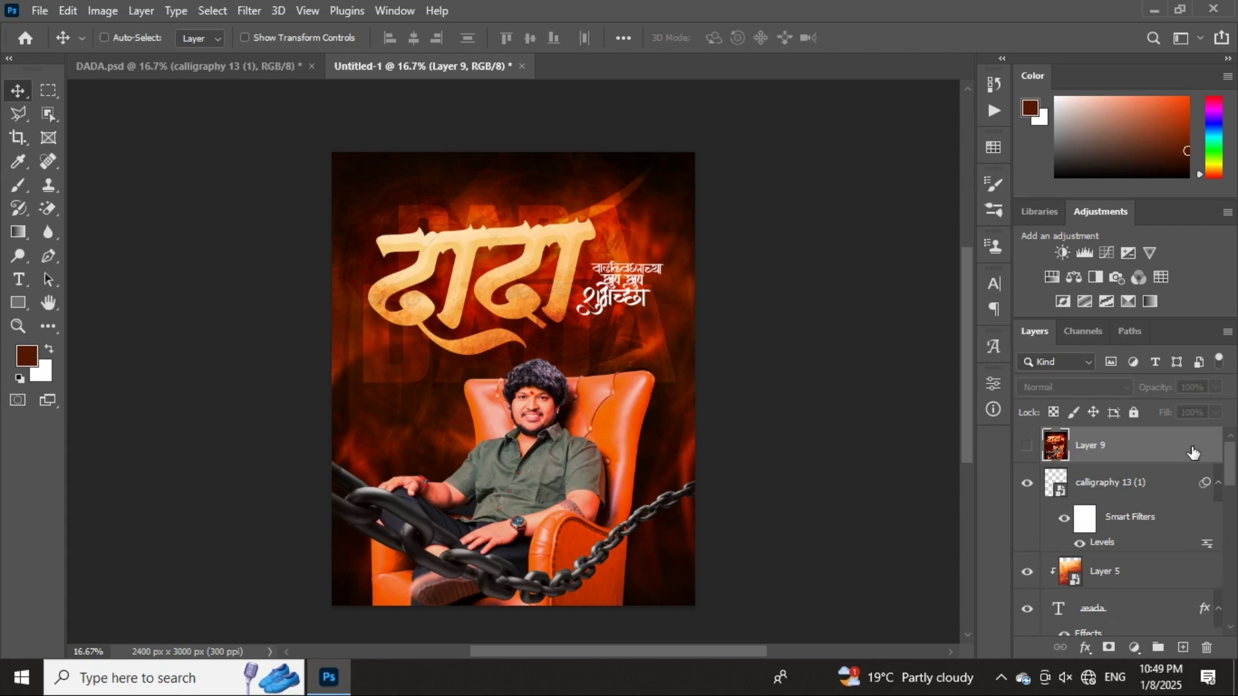
key(ctrl)
key(Delete)
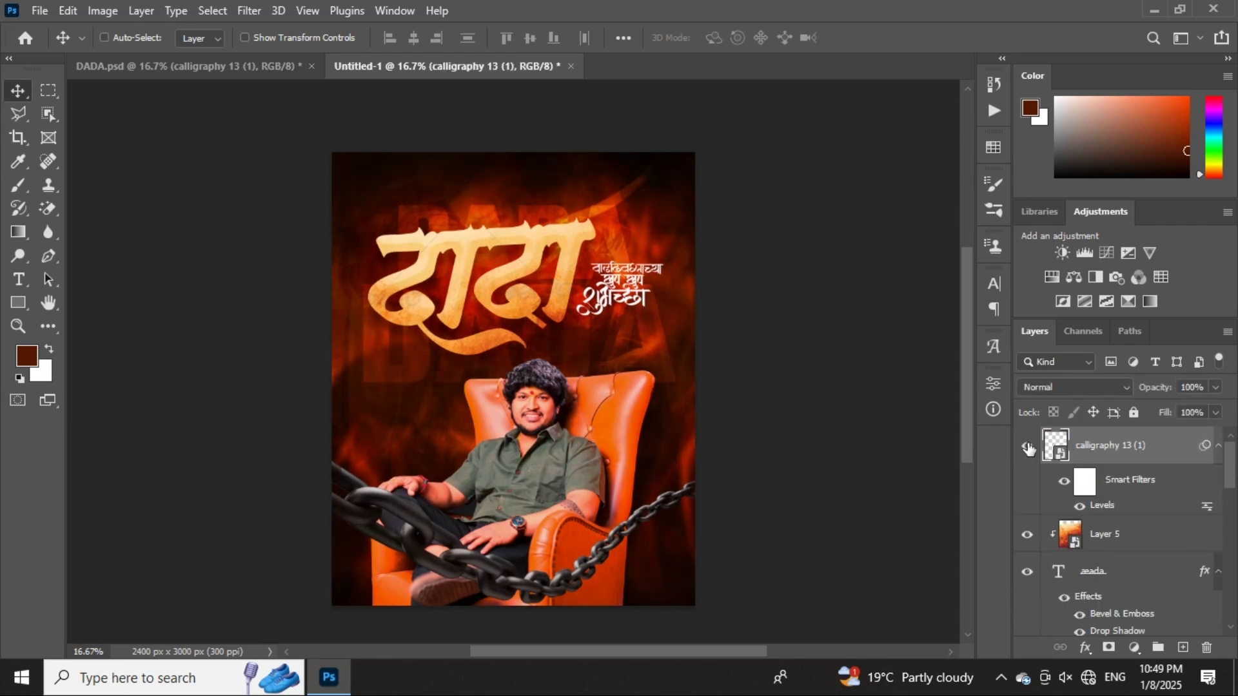
key(ctrl+z)
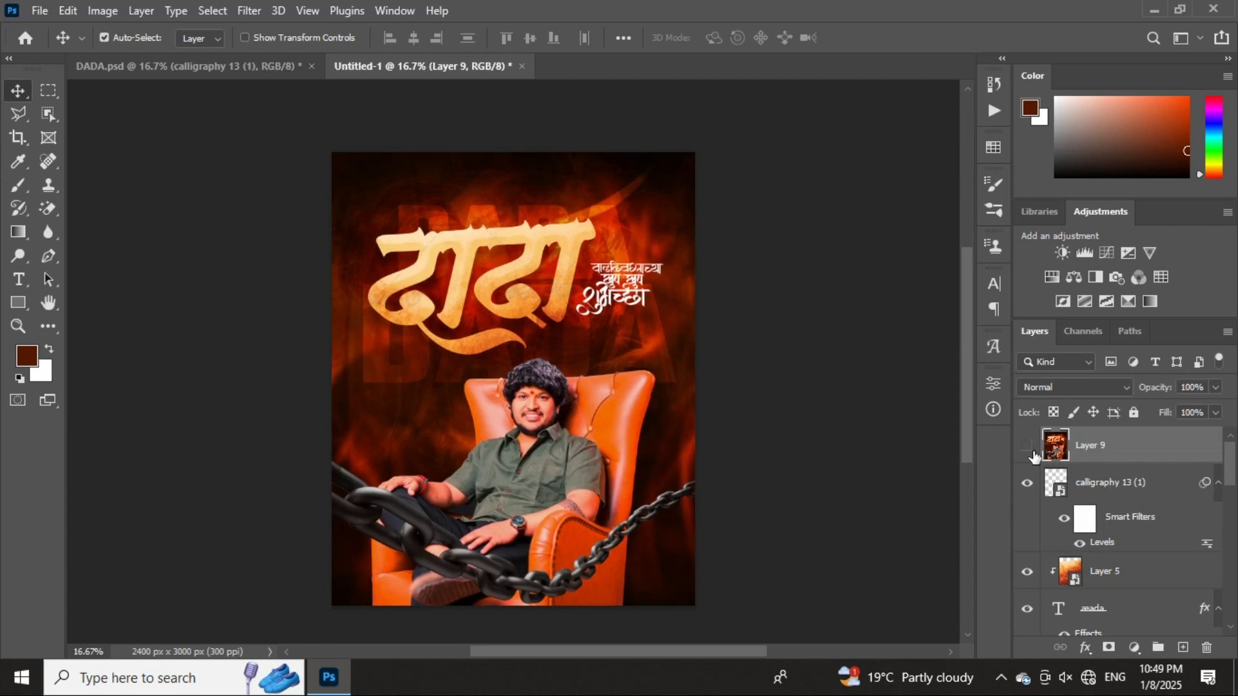
key(alt)
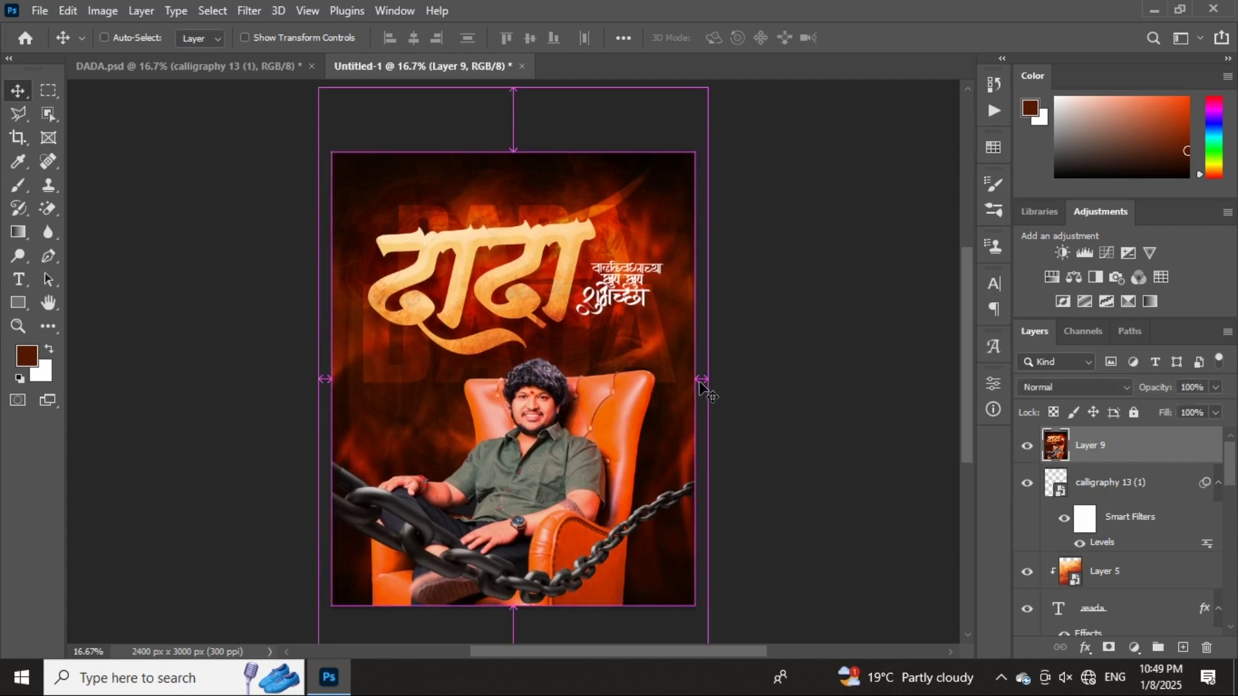
- Apply Color Balance to the newly stamped layer, shifting its highlights toward red and adjusting the midtones
key(ctrl+b)
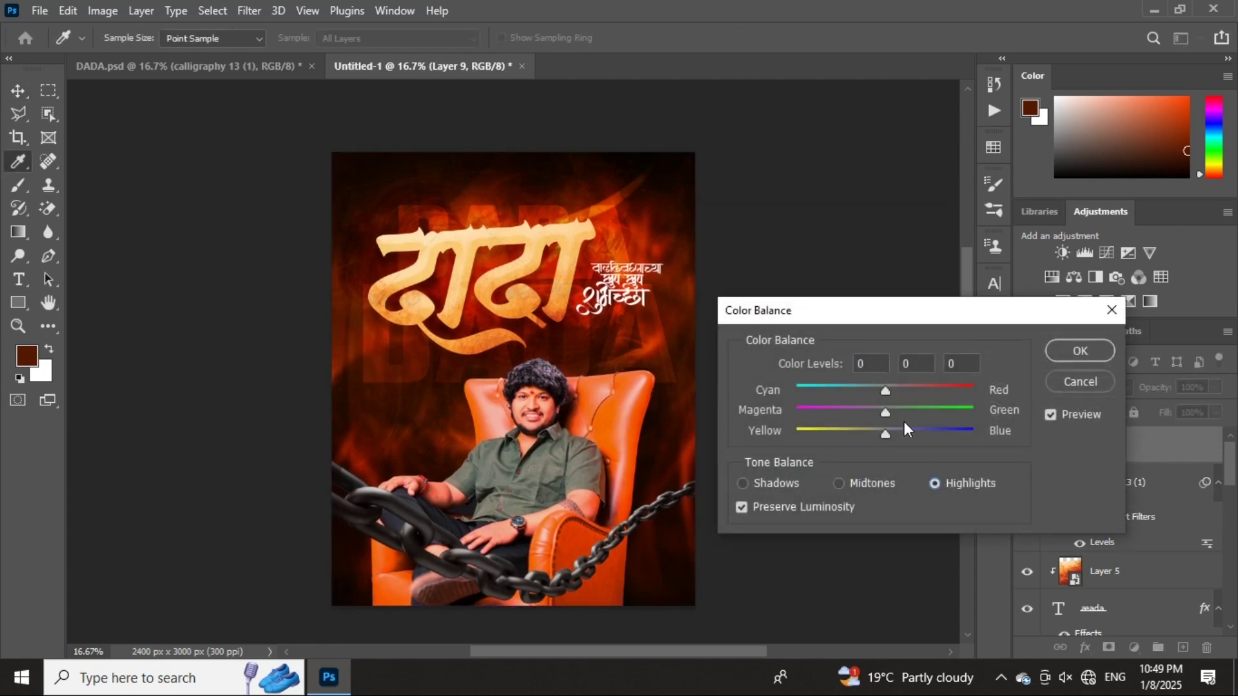
drag(899, 393, 901, 394)
click(839, 484)
click(1079, 353)
- Compare the colours and layout of the recreated poster in Untitled-1 with the reference poster in DADA.psd
click(256, 64)
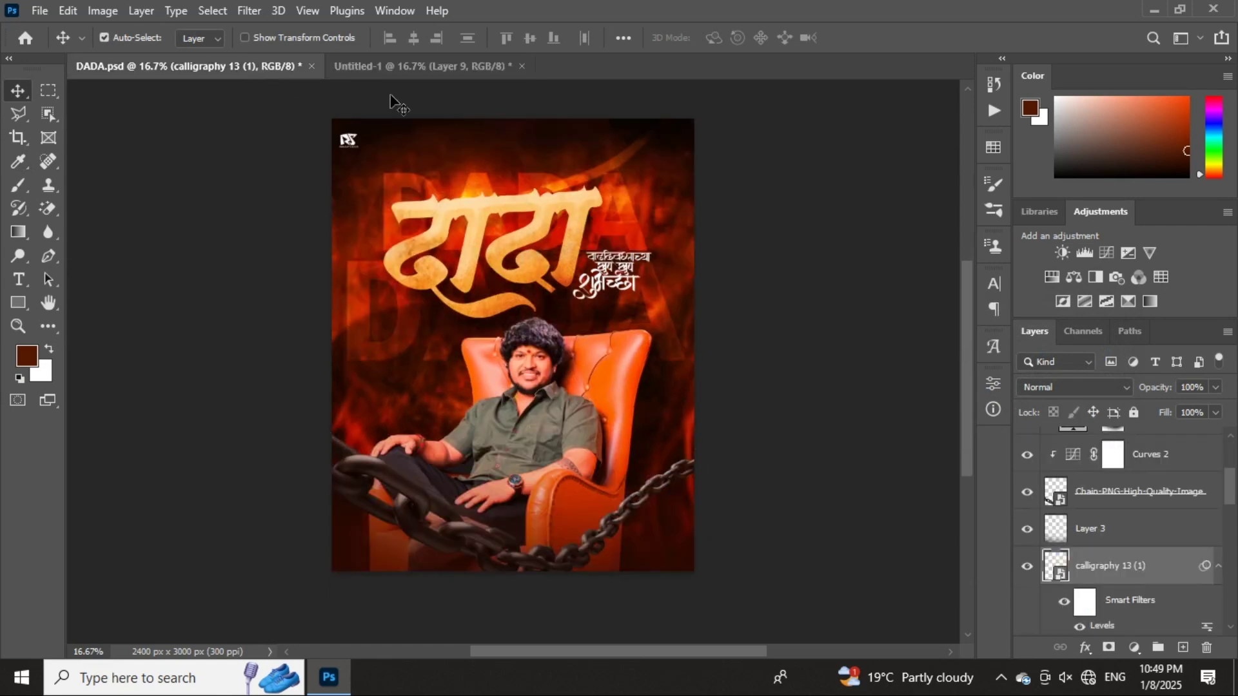
click(403, 67)
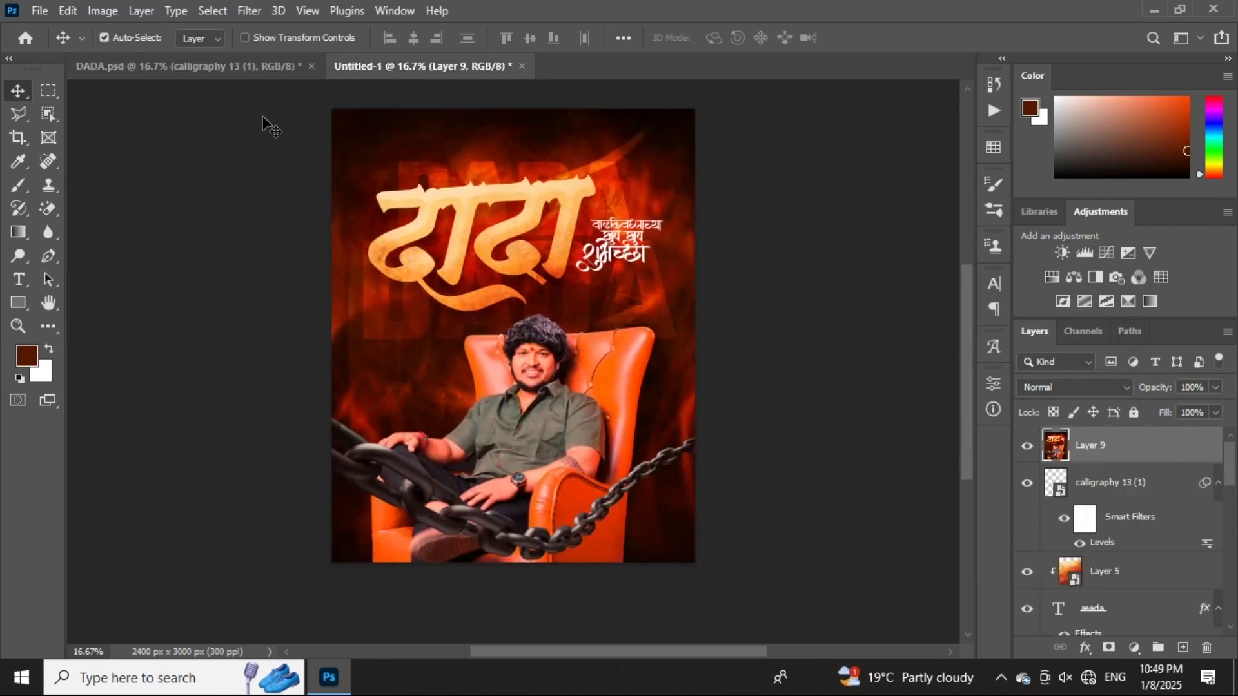
click(266, 67)
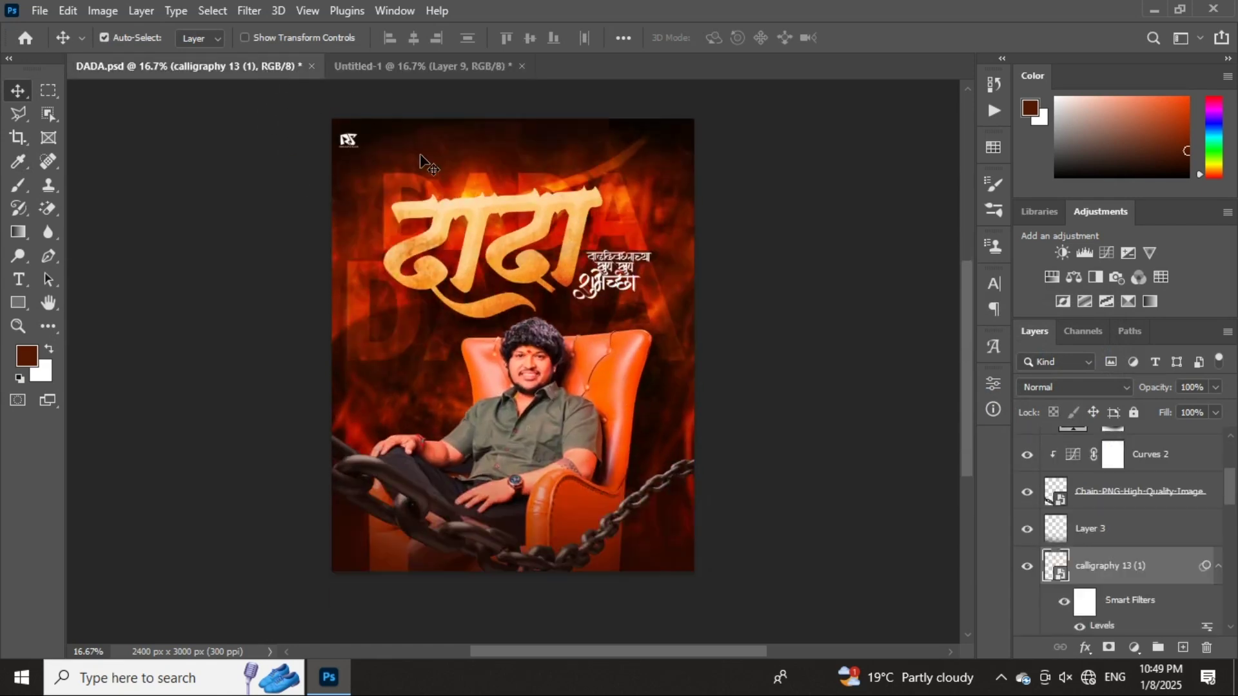
click(415, 67)
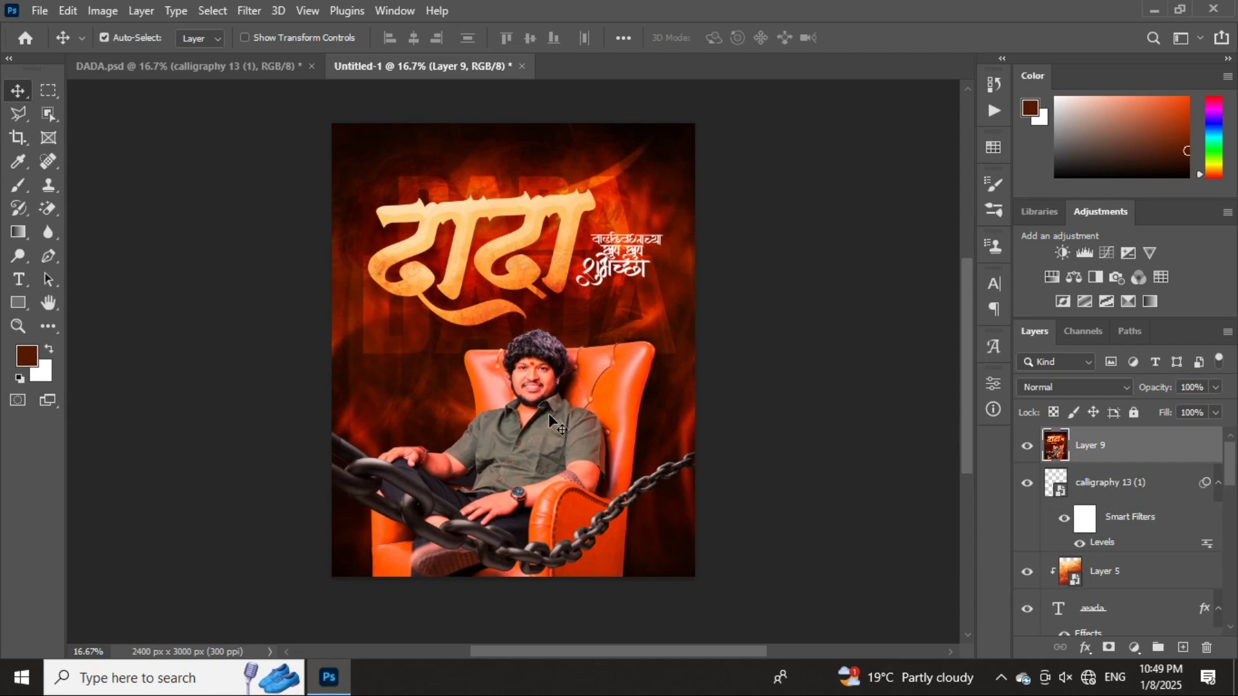
click(226, 67)
scroll(559, 398, up, 1)
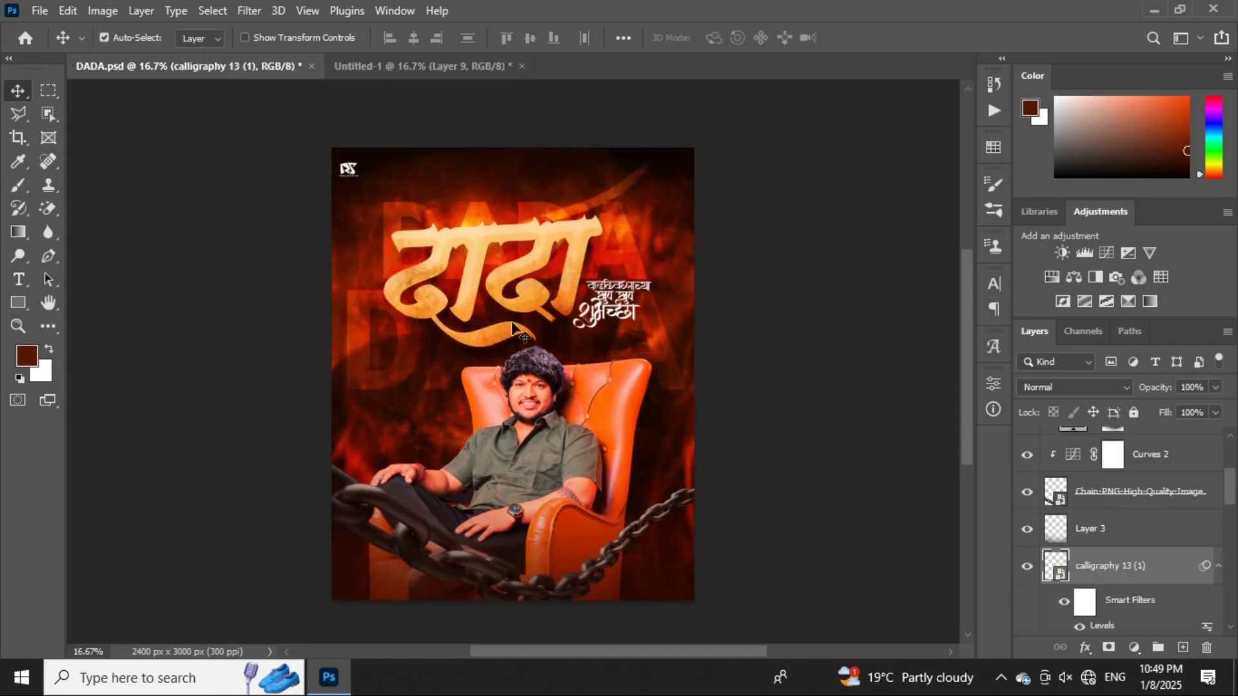
click(407, 76)
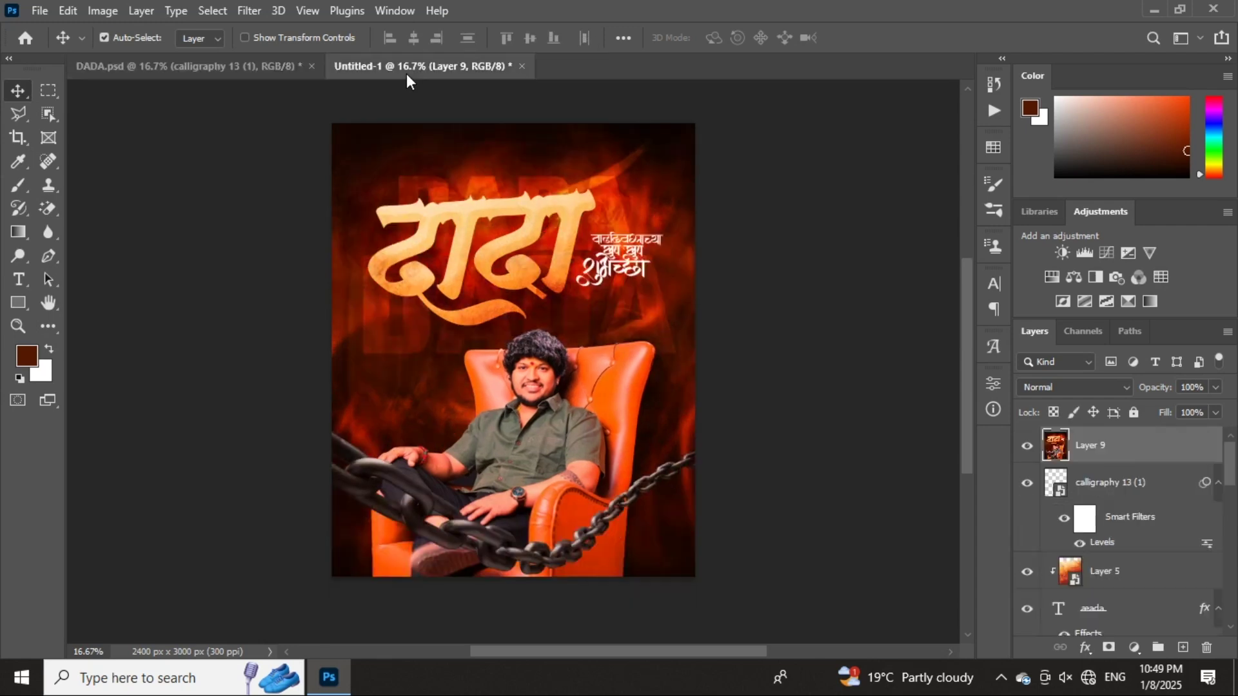
click(250, 64)
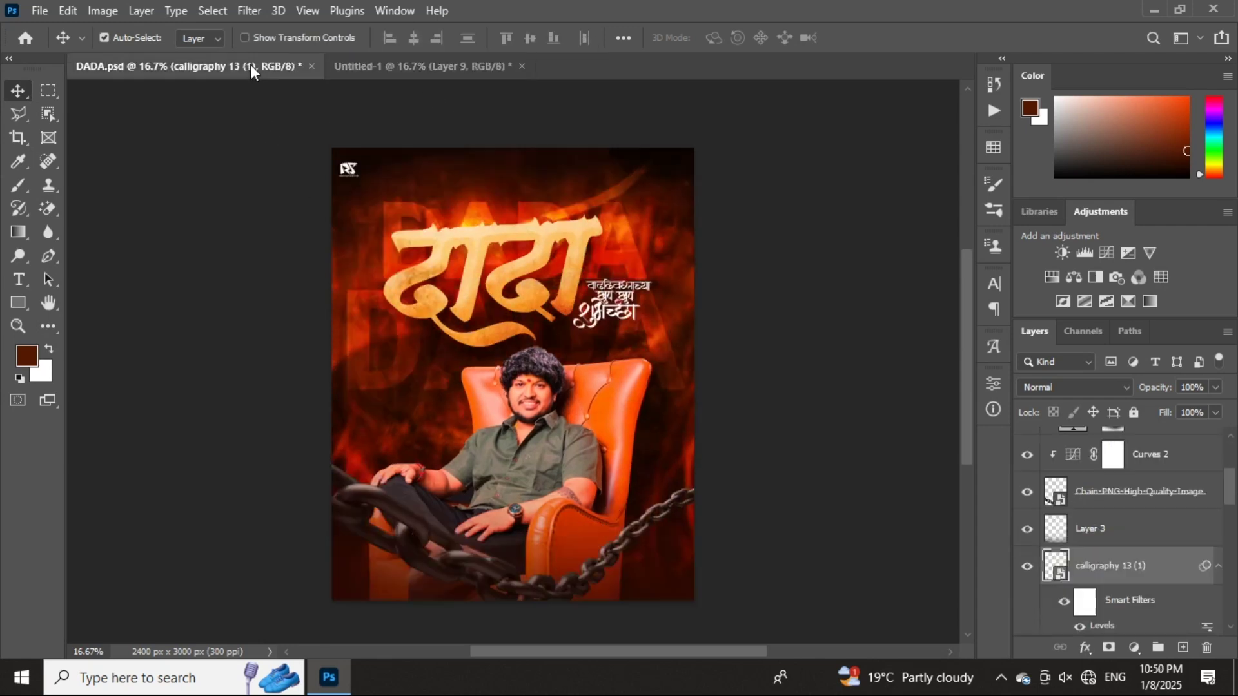
click(428, 76)
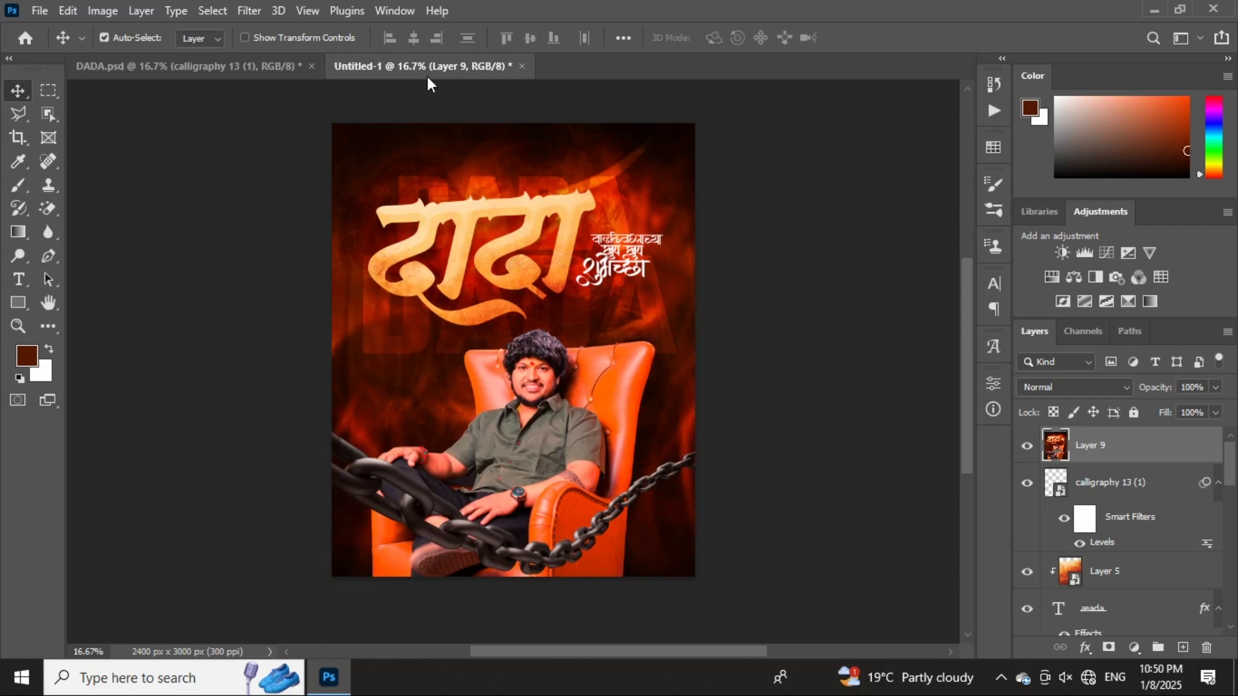
- Copy the MY GRAPHICS NEW LOGO layer from DADA.psd into the upper-left corner of the Untitled-1 poster
click(243, 64)
scroll(348, 216, up, 4)
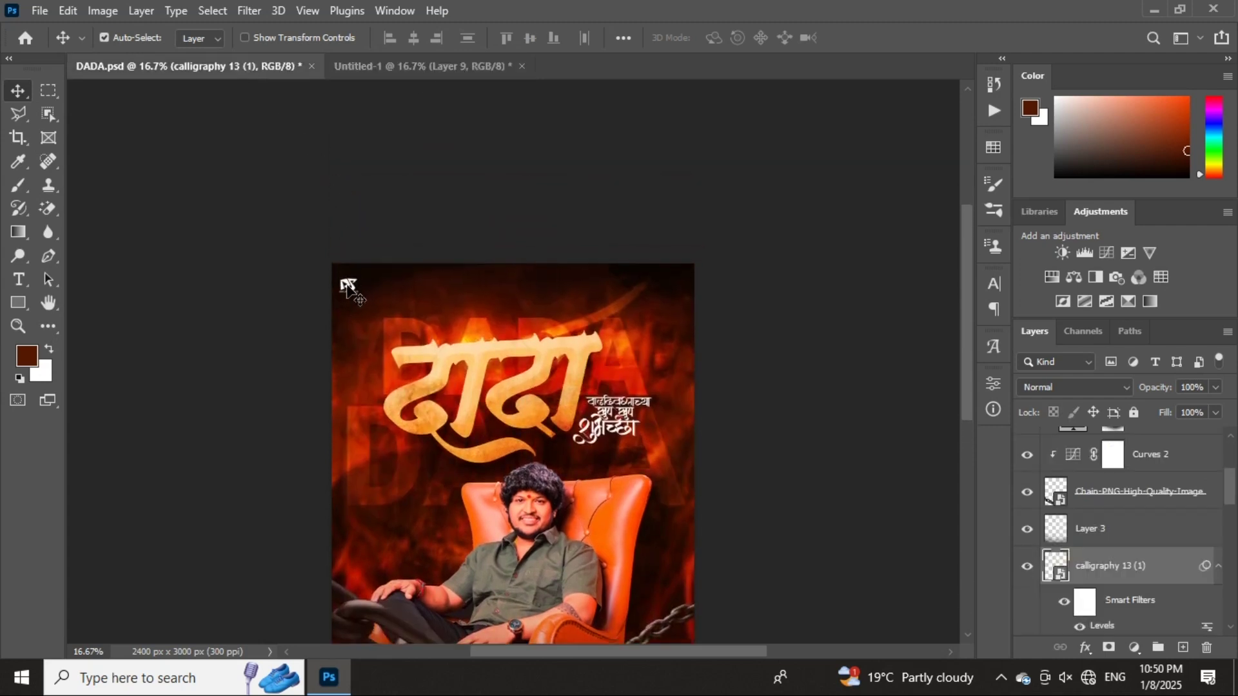
drag(350, 287, 413, 67)
drag(413, 69, 360, 147)
- Float DADA.psd in its own window beside the Untitled-1 poster to compare both designs side by side
click(314, 76)
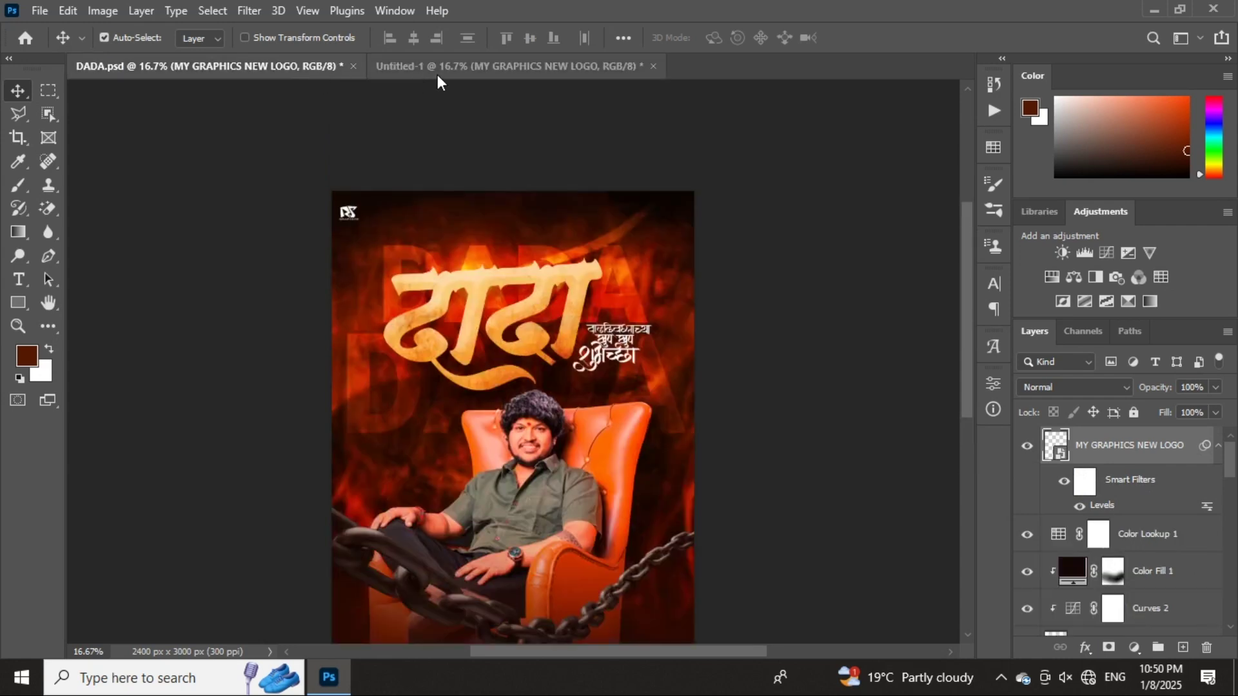
click(449, 68)
drag(350, 84, 938, 117)
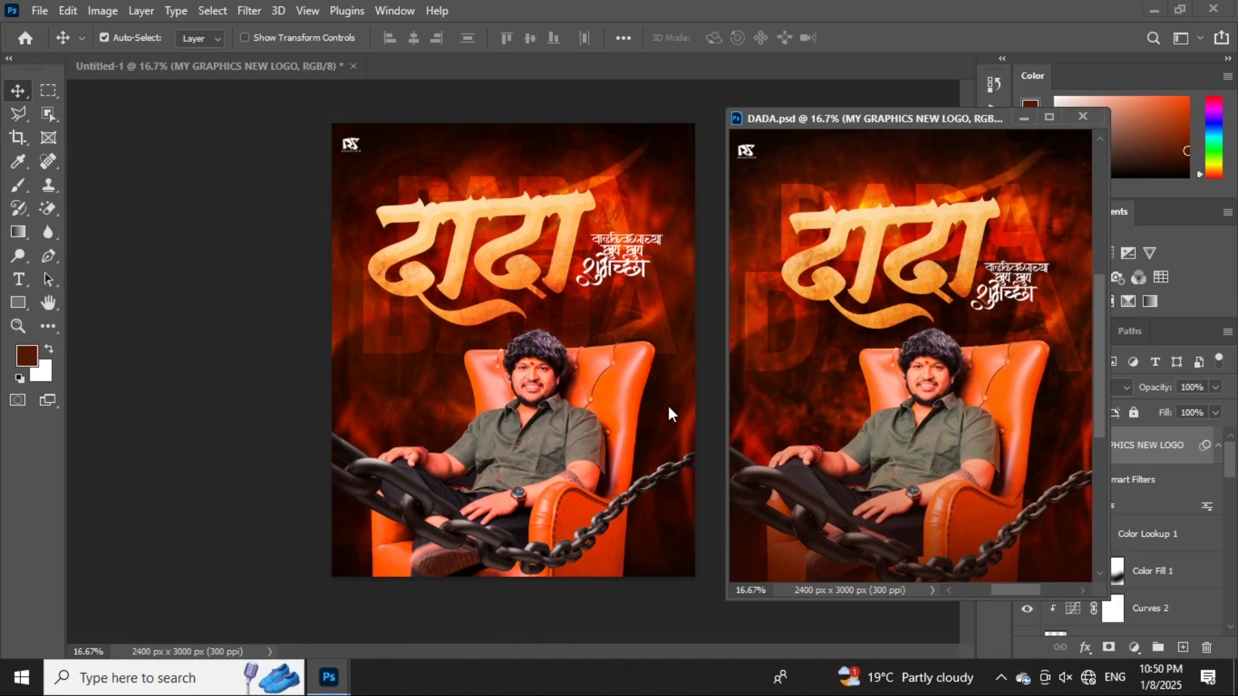
scroll(851, 161, down, 2)
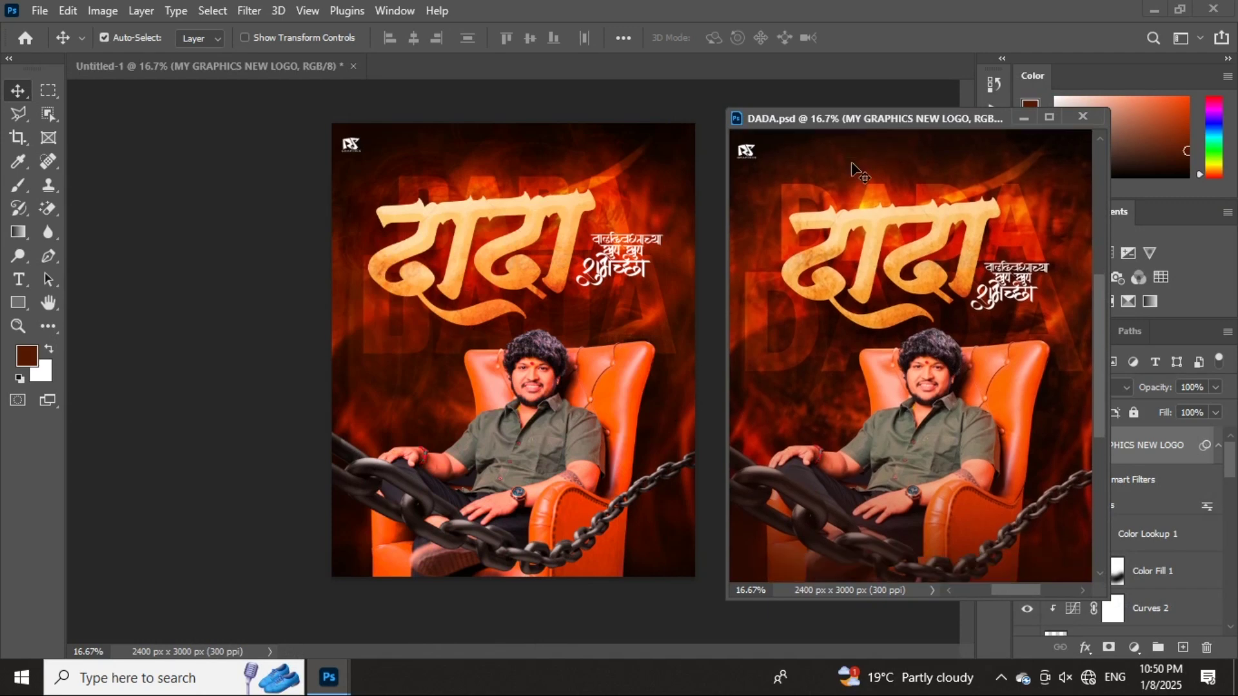